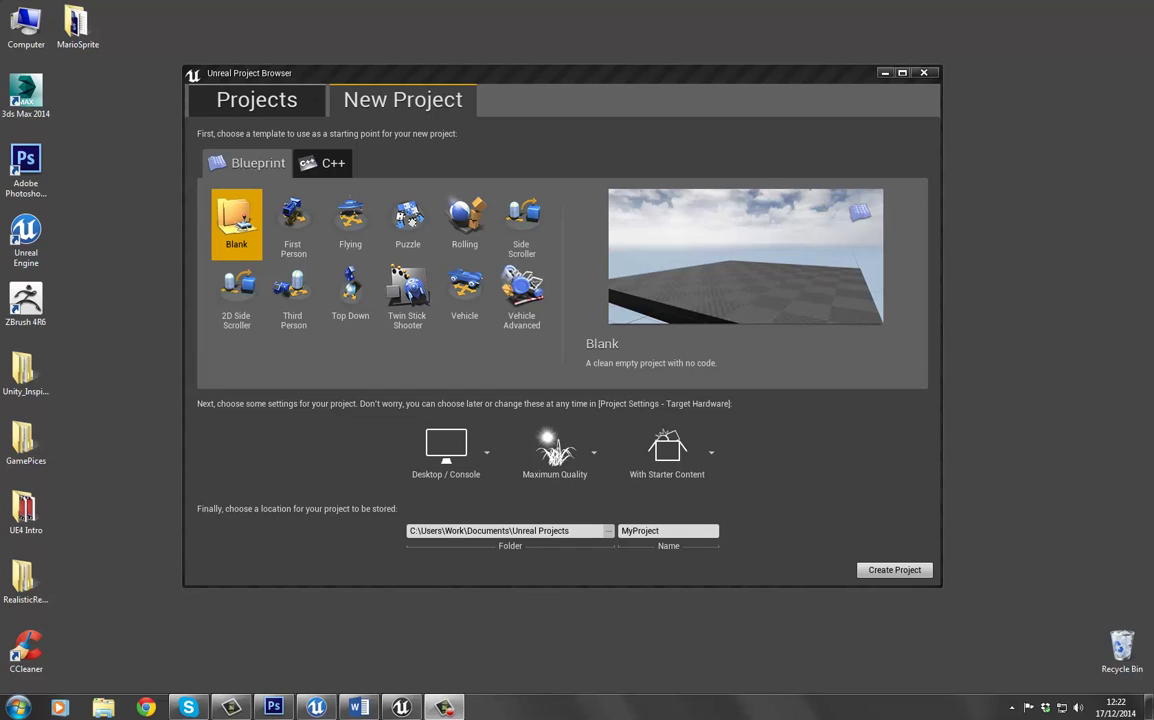
Step: Create a Blueprint project named Mario_Clone from the 2D Side Scroller template
click(525, 220)
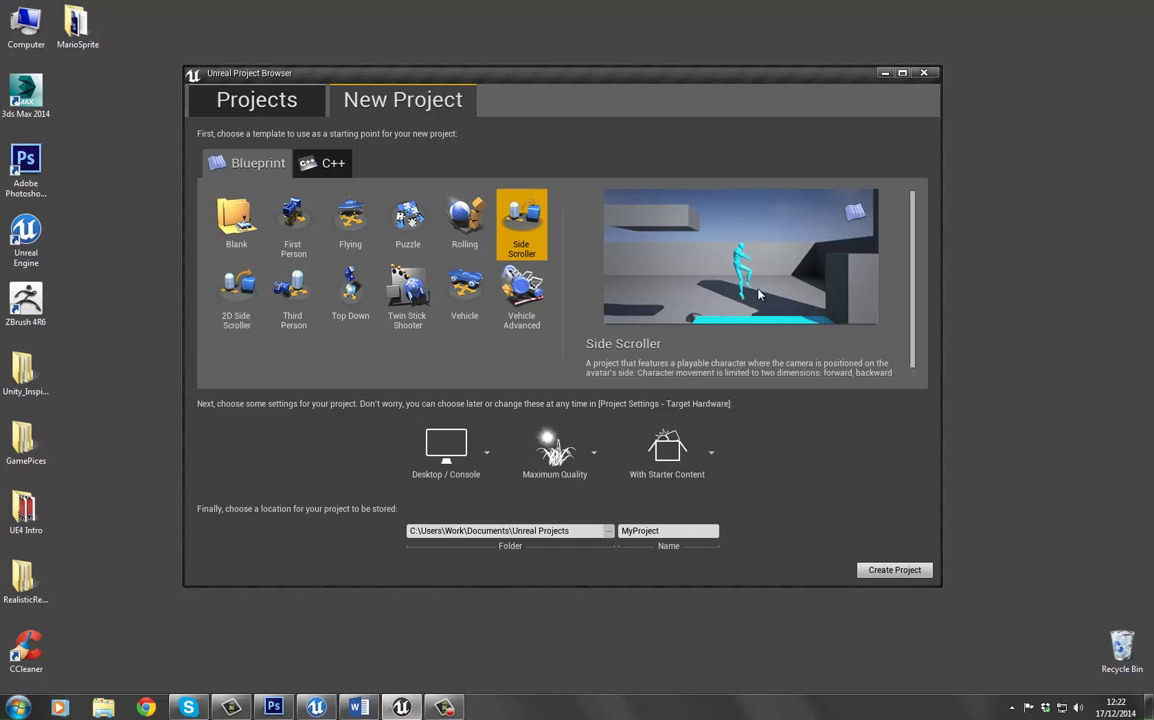
click(242, 331)
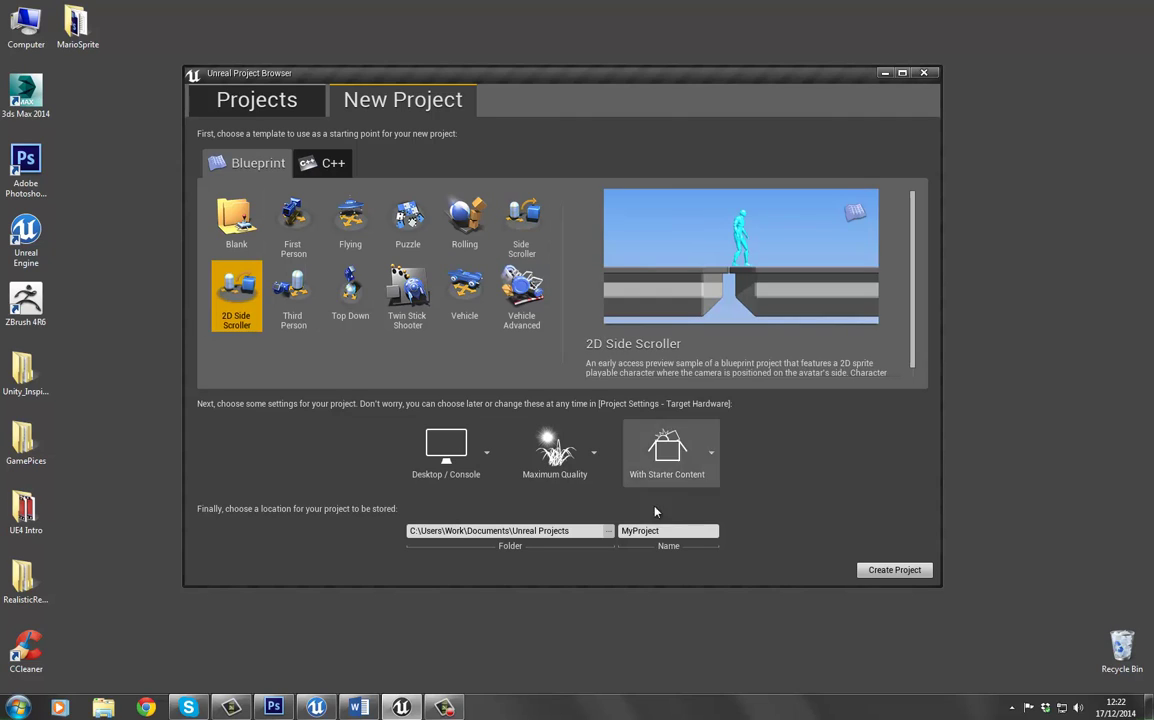
click(662, 531)
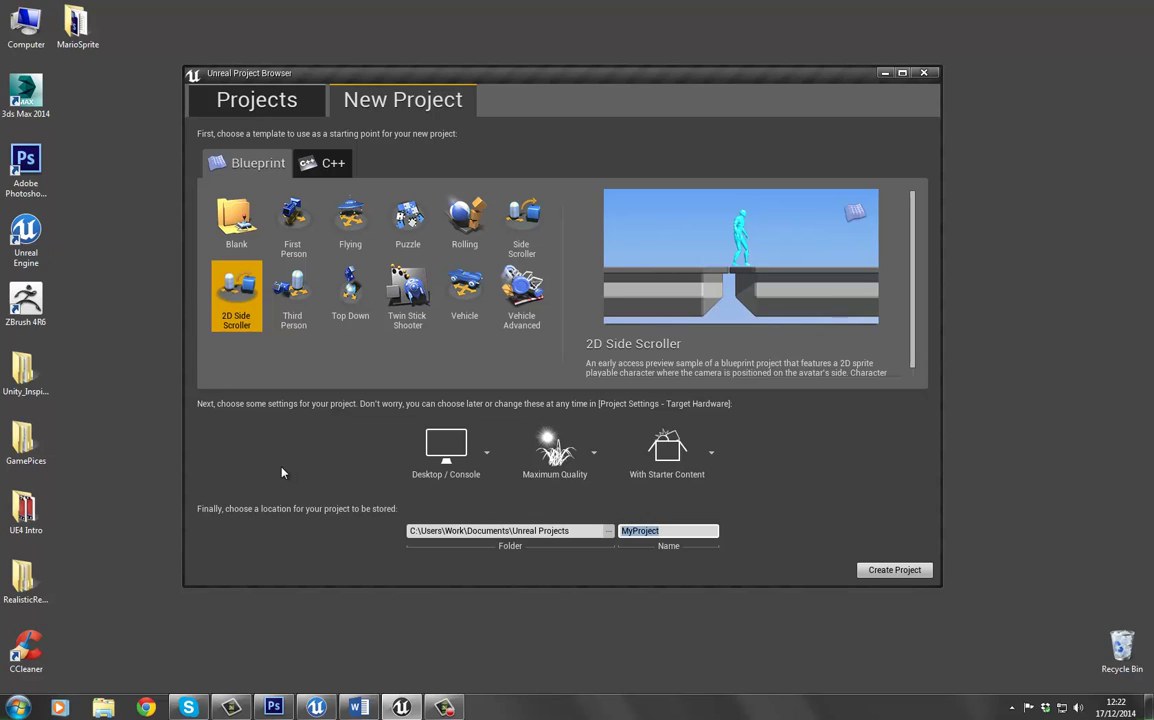
text(Mario_Col)
key(BackSpace)
key(BackSpace)
key(BackSpace)
key(BackSpace)
key(BackSpace)
key(BackSpace)
key(BackSpace)
key(BackSpace)
key(BackSpace)
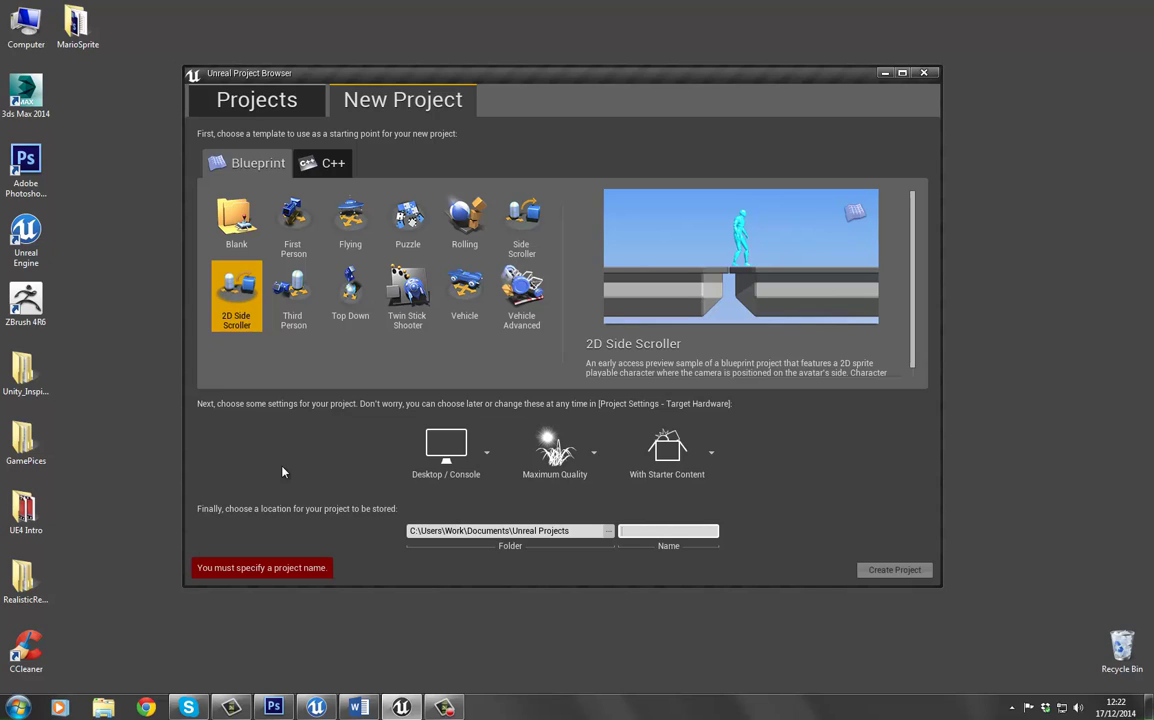
text(Mario_Clone)
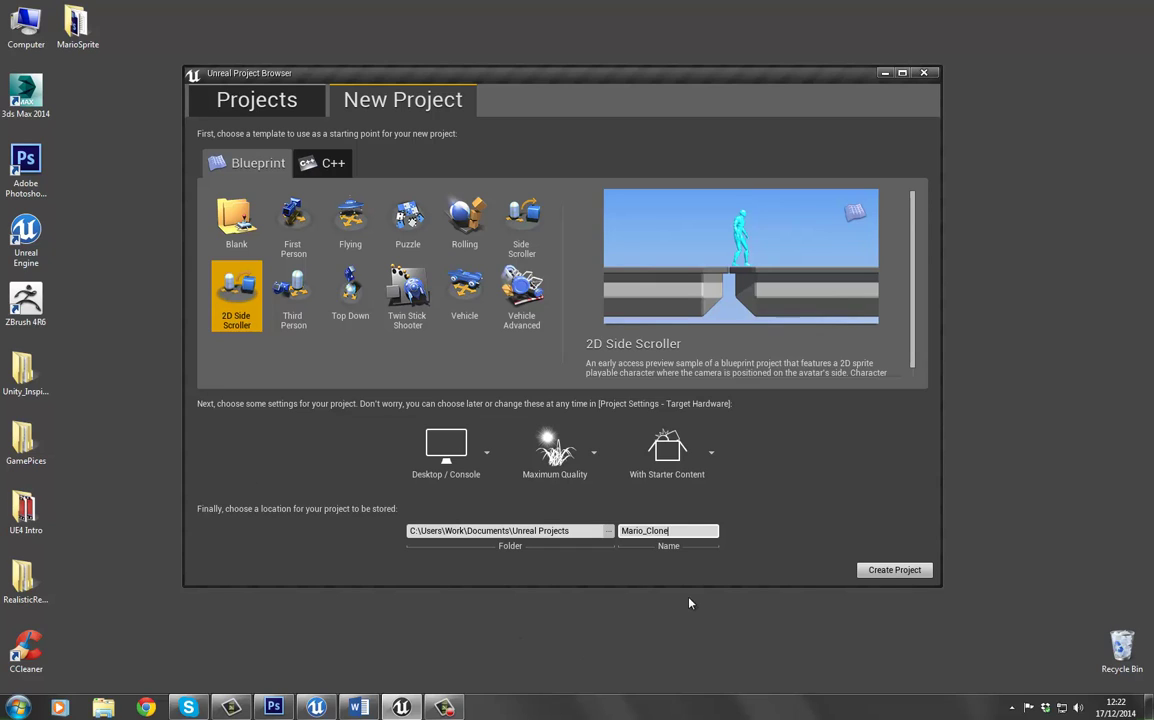
click(895, 569)
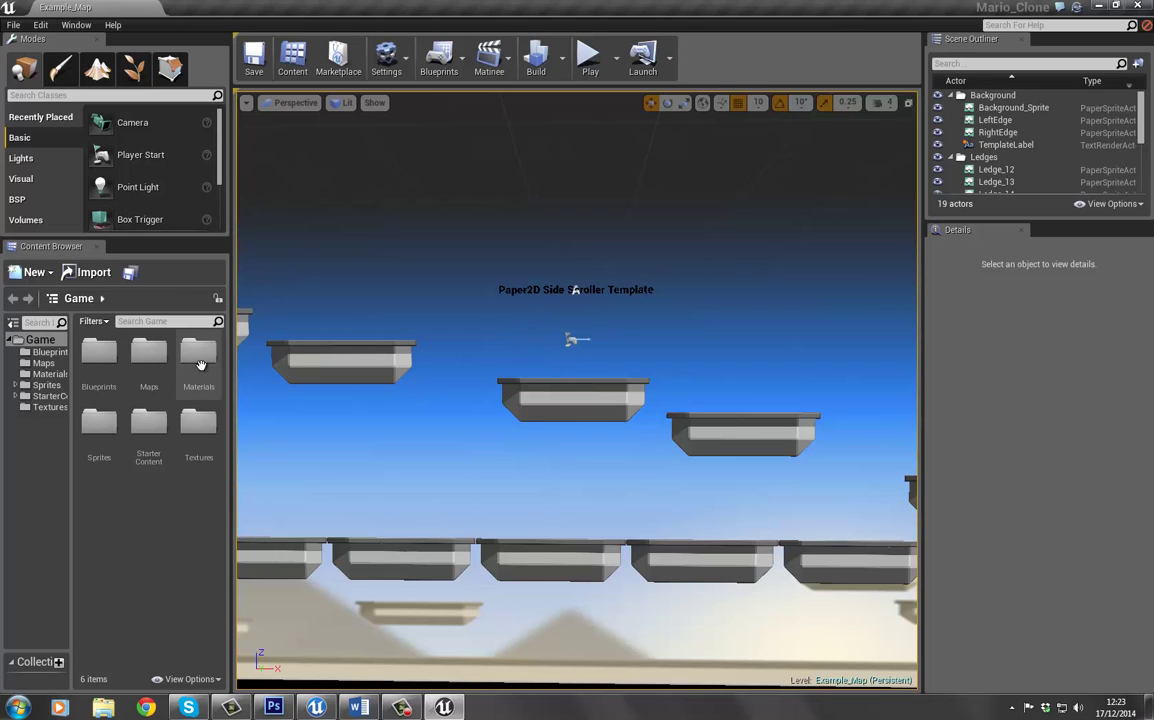
Step: Add a folder named Mario_Clon under the Game root of the project content
right_click(41, 439)
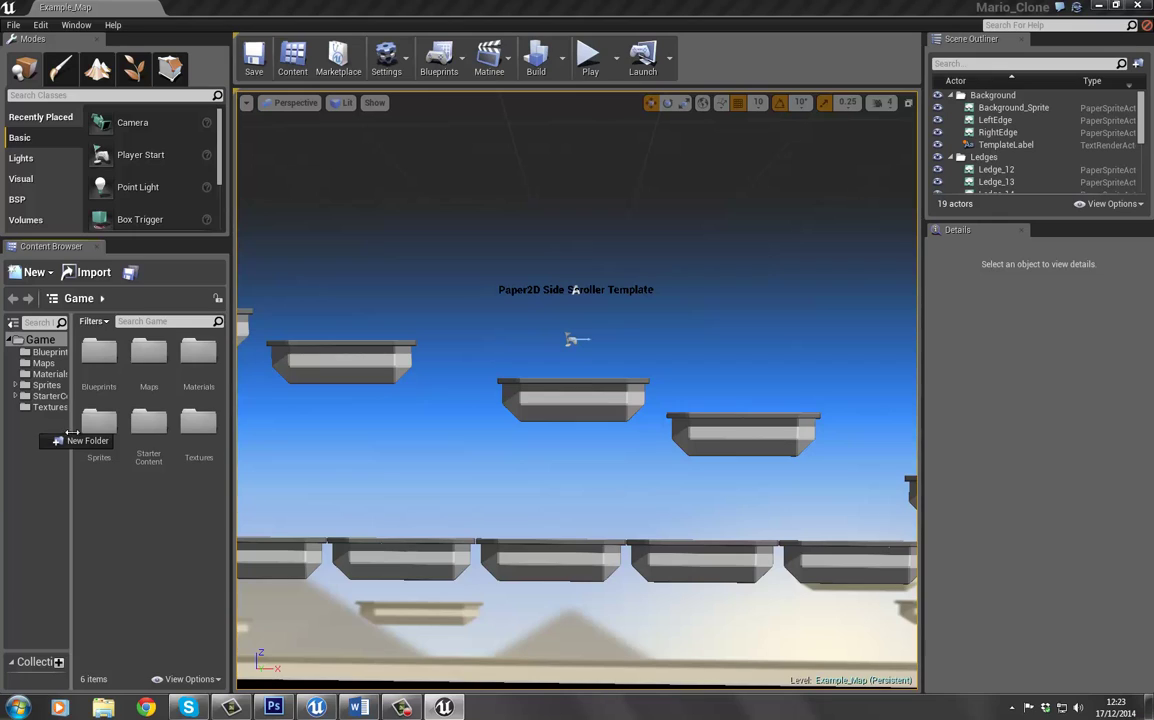
click(62, 442)
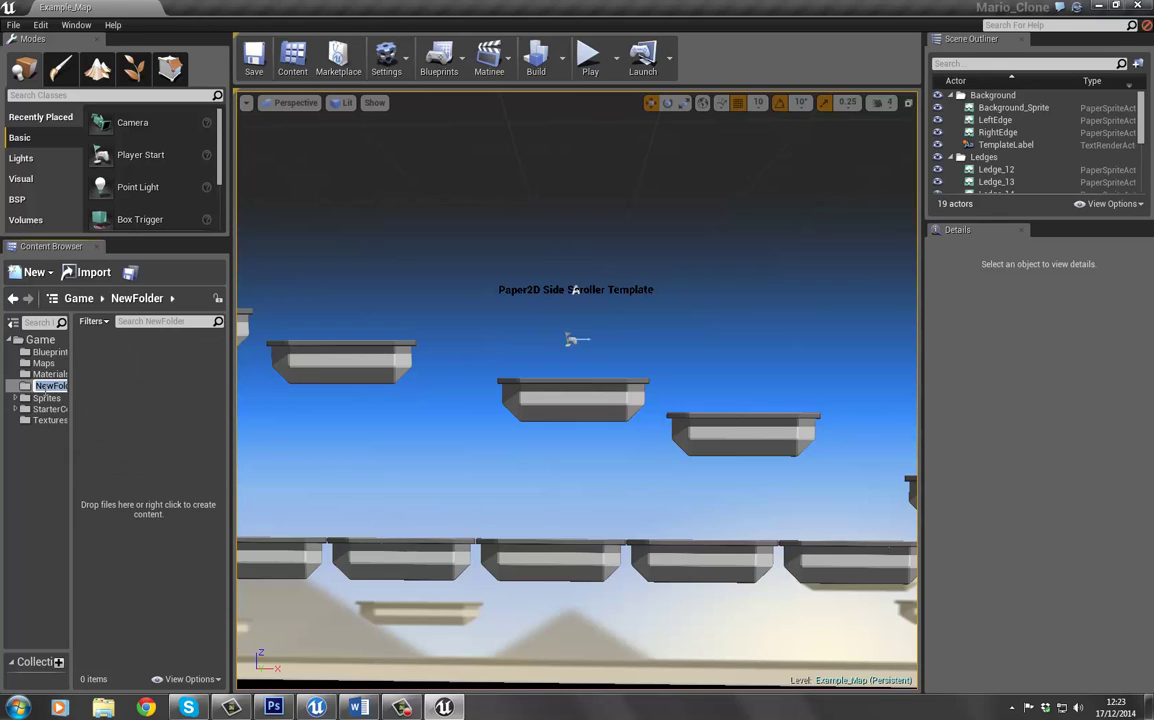
text(Mario_C)
key(Return)
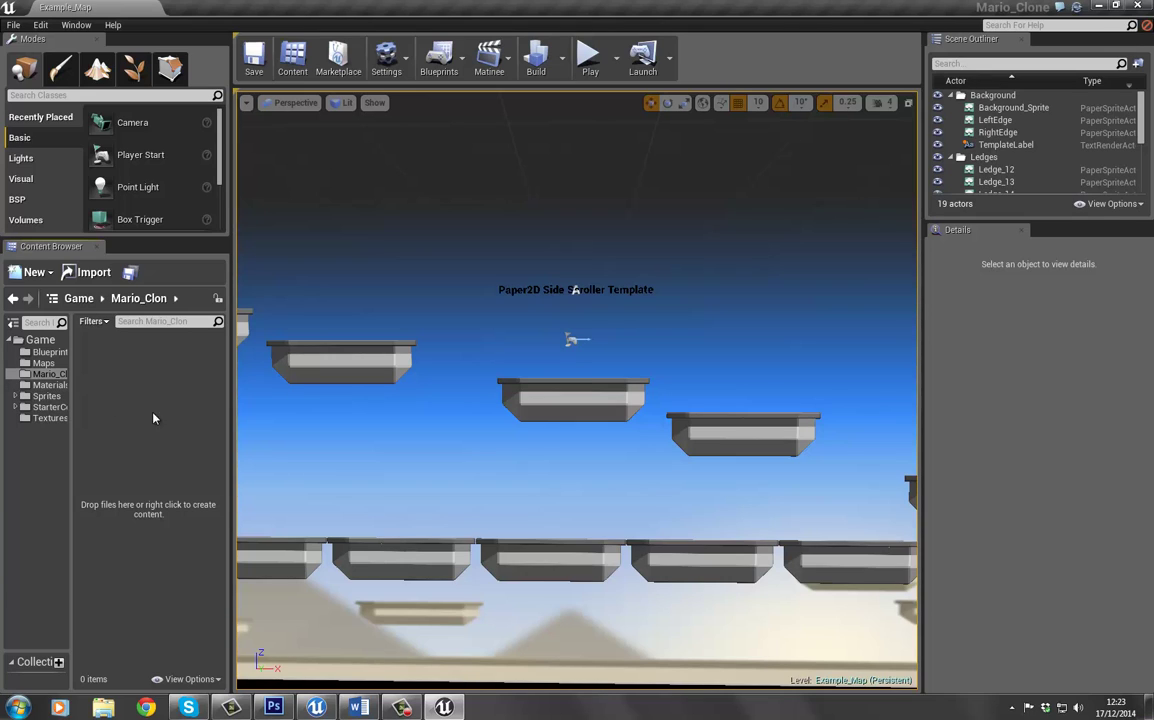
Step: Create two subfolders inside Mario_Clon, named Textures and Sprites
right_click(152, 381)
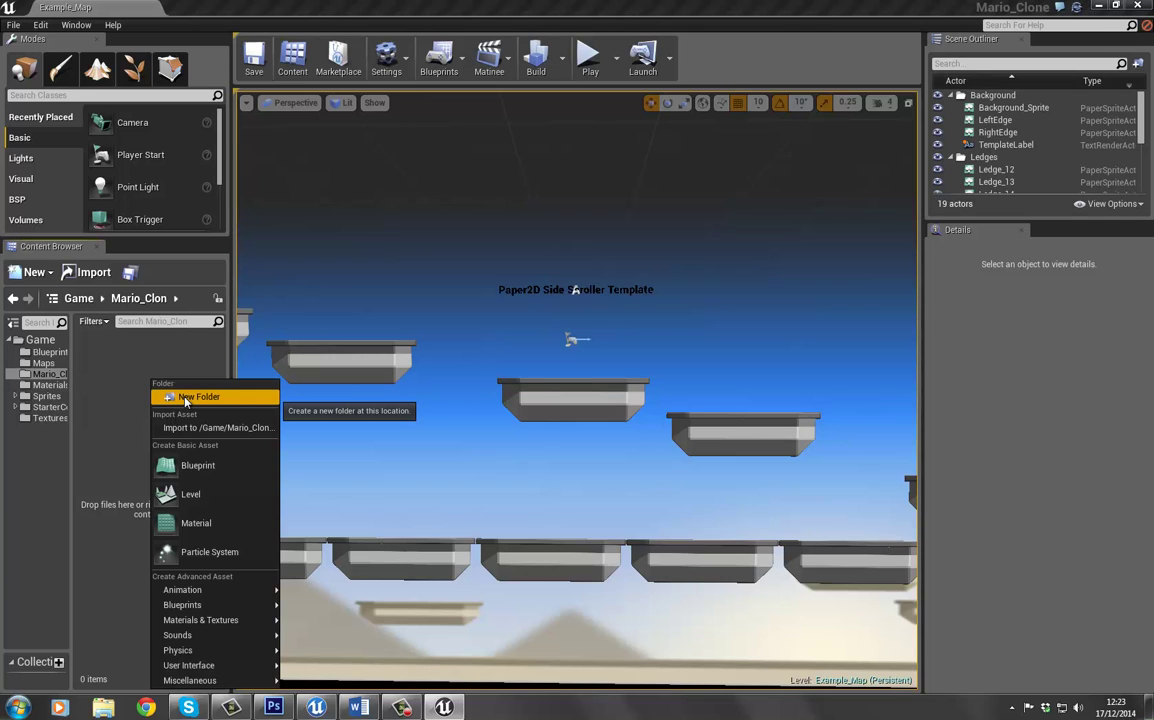
click(195, 397)
text(Textures)
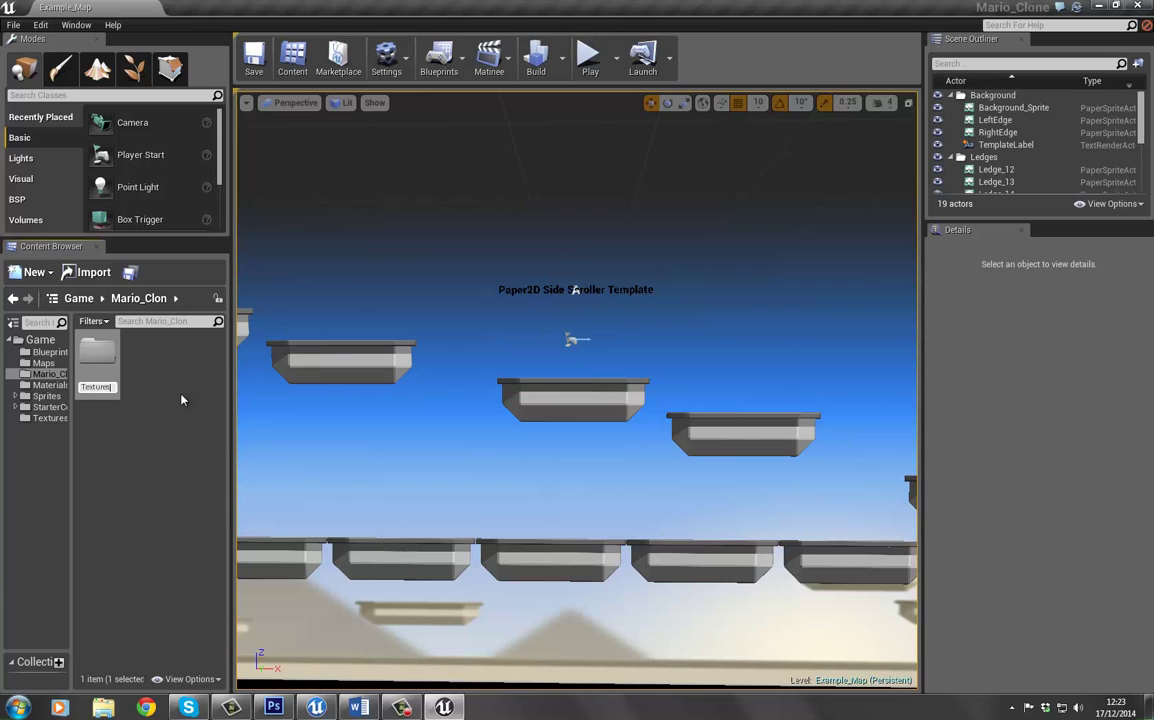
key(Return)
right_click(122, 400)
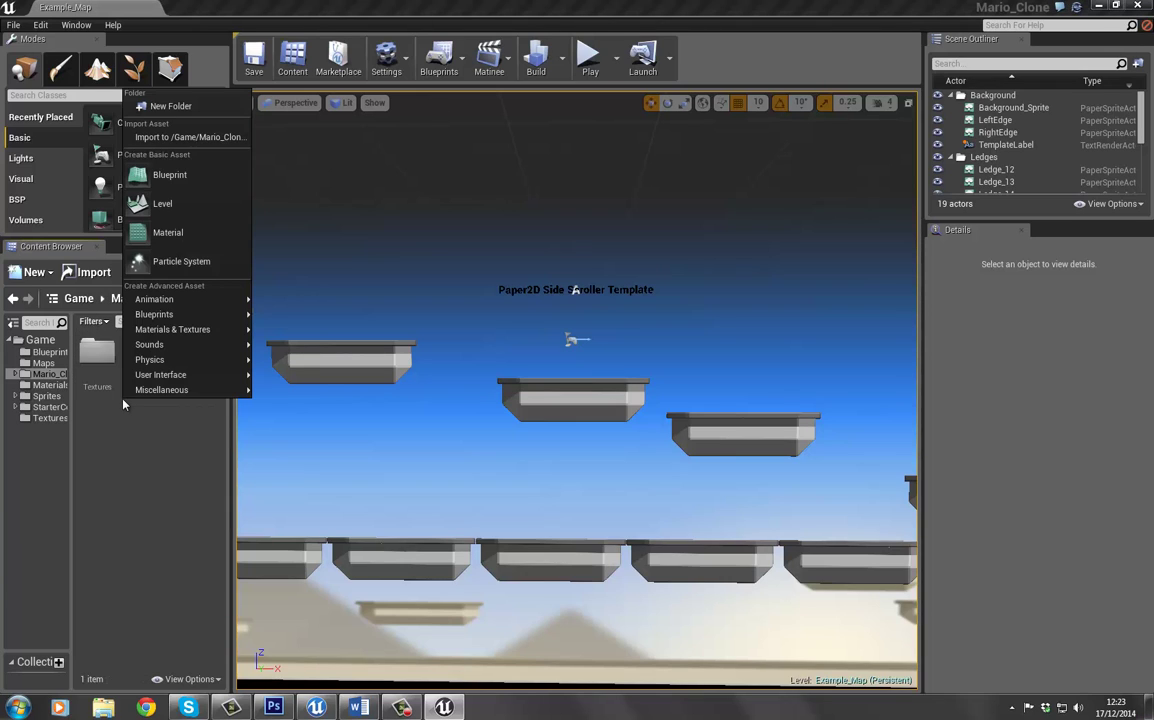
click(195, 108)
text(S)
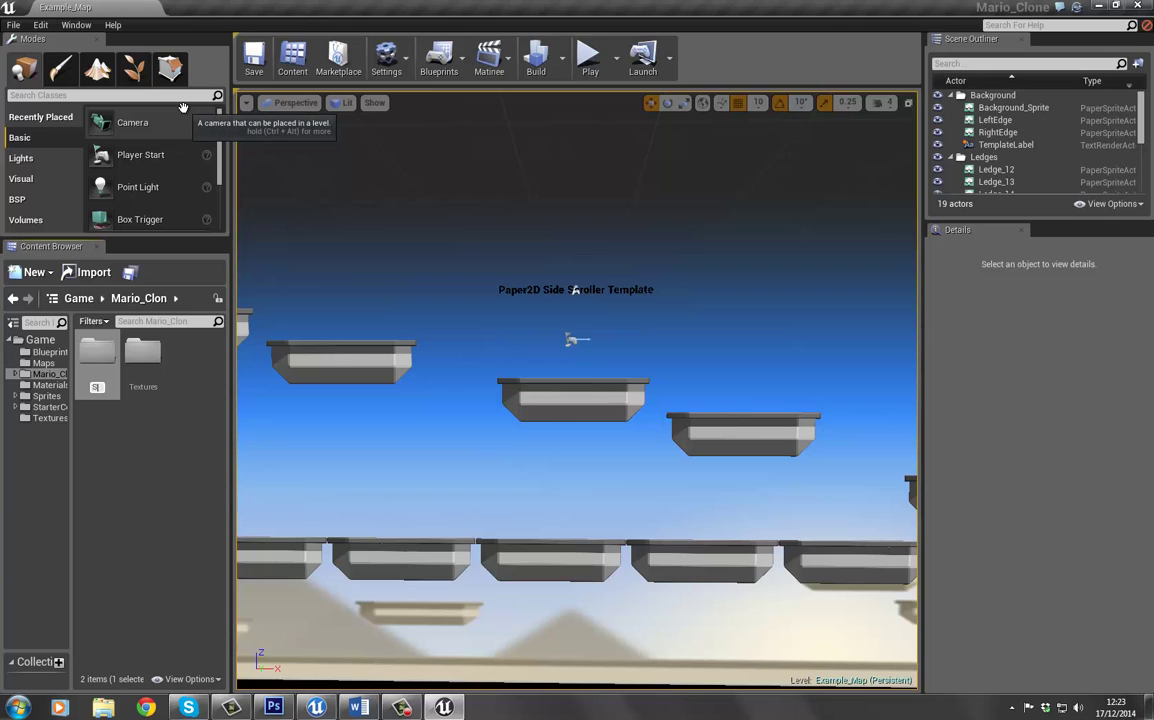
text(prites)
key(Return)
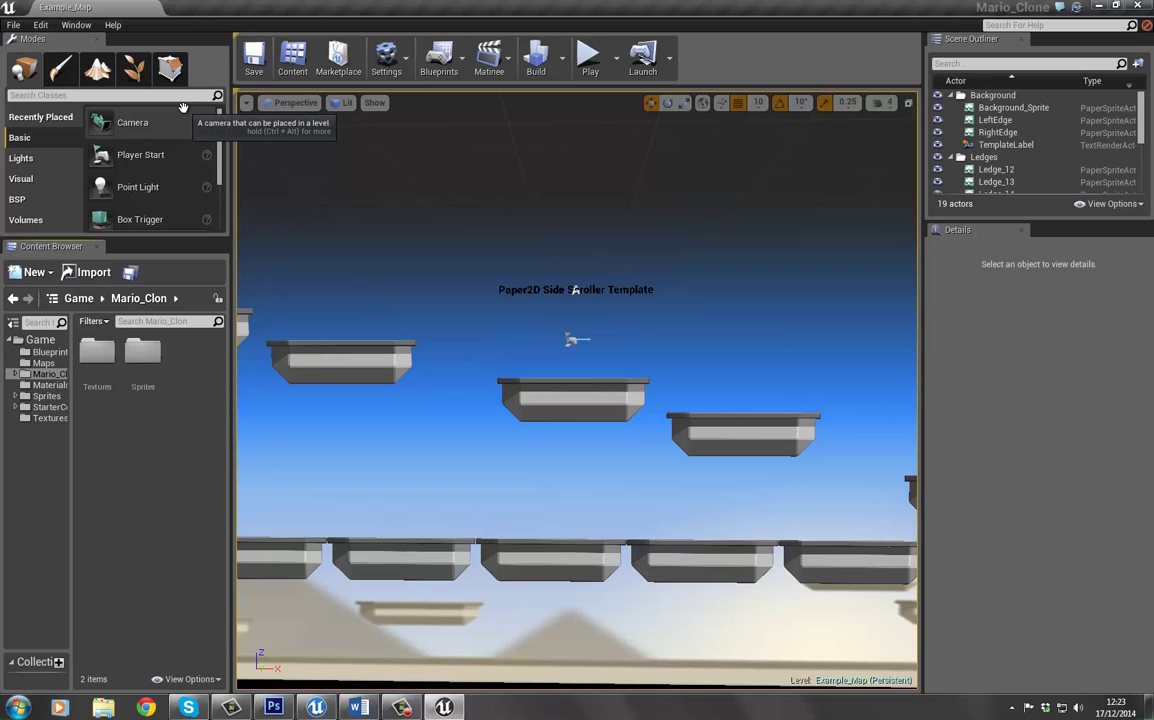
Step: Create Run and Idle subfolders inside the Sprites folder of Mario_Clon
double_click(142, 350)
right_click(120, 395)
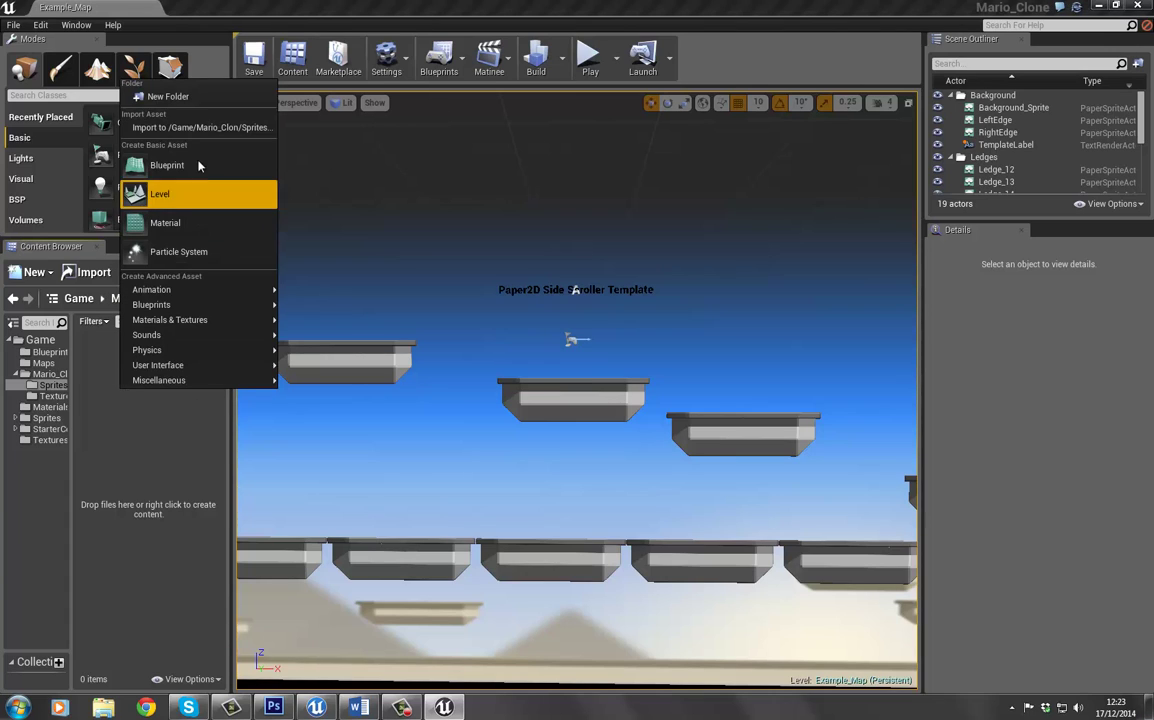
click(204, 102)
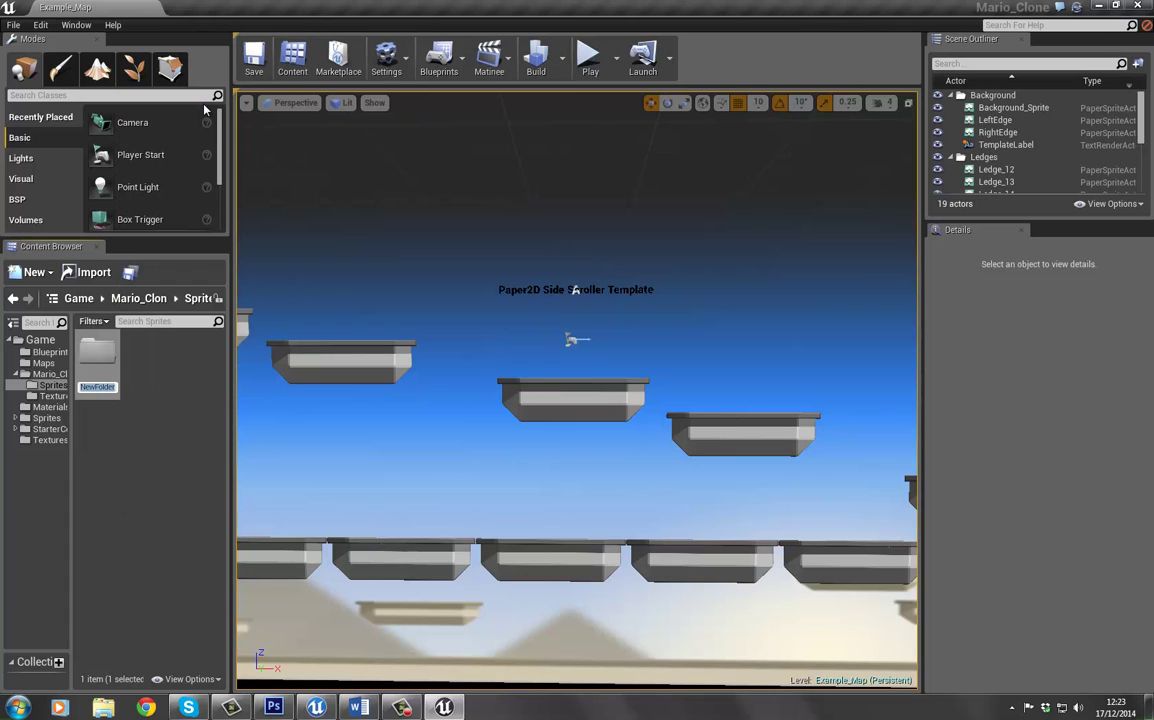
text(Run)
key(Return)
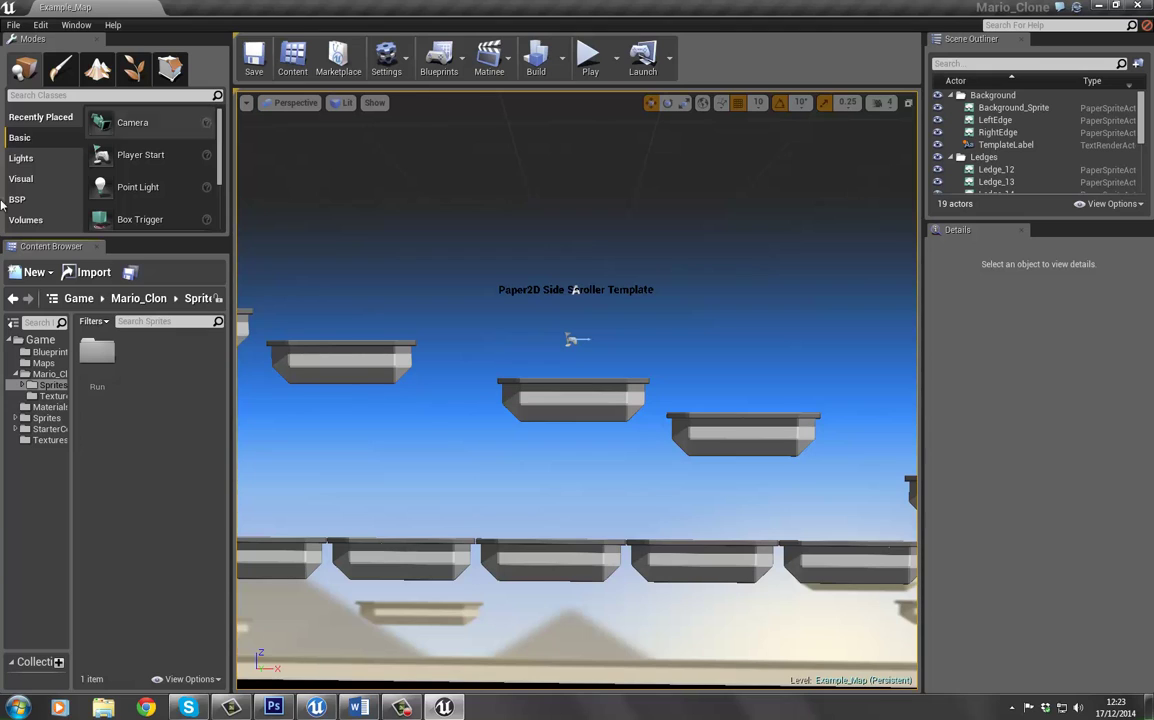
right_click(181, 404)
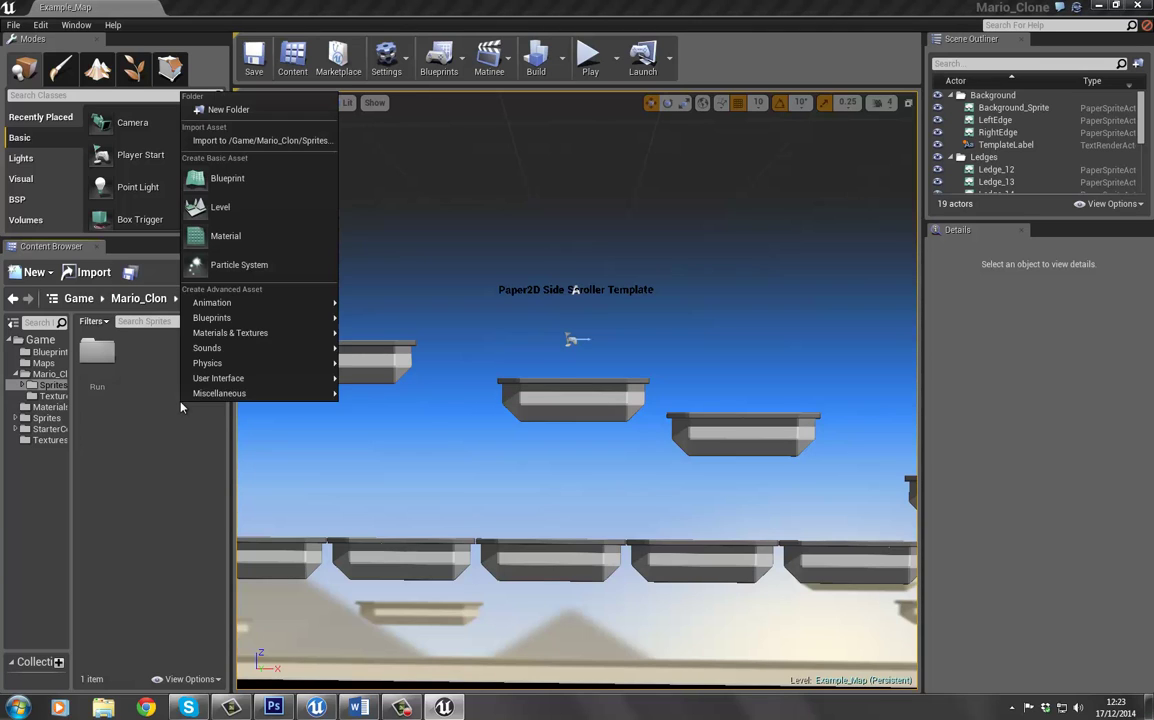
click(290, 113)
text(Idle)
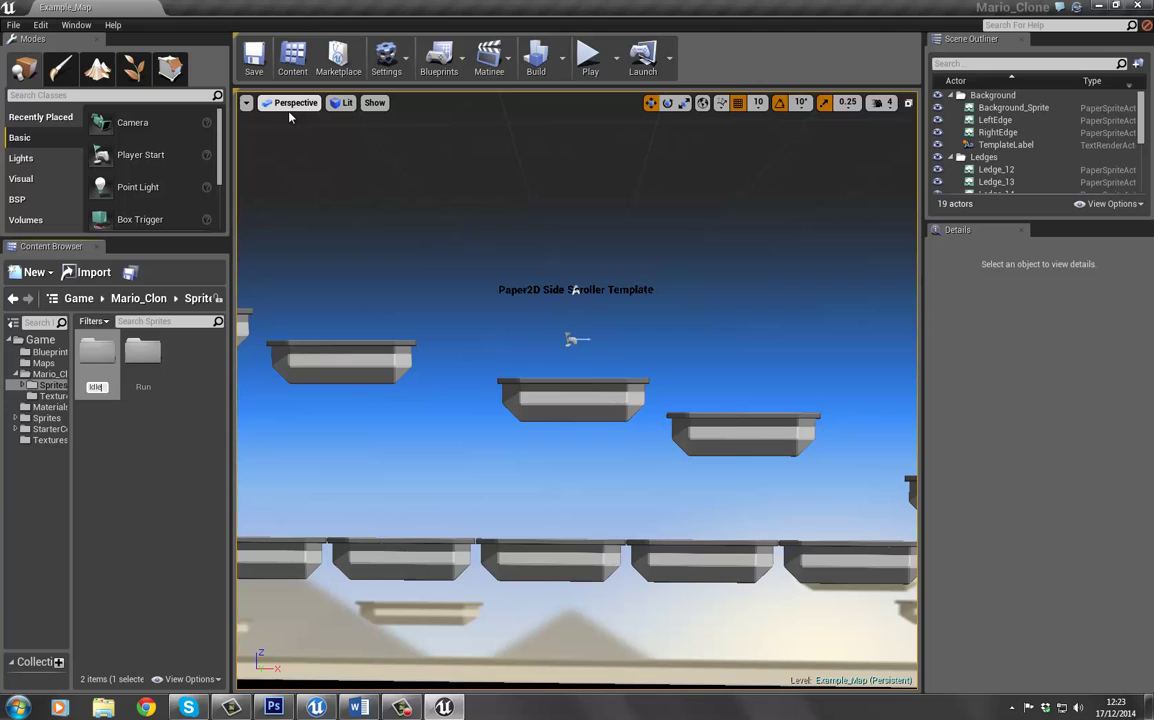
key(Return)
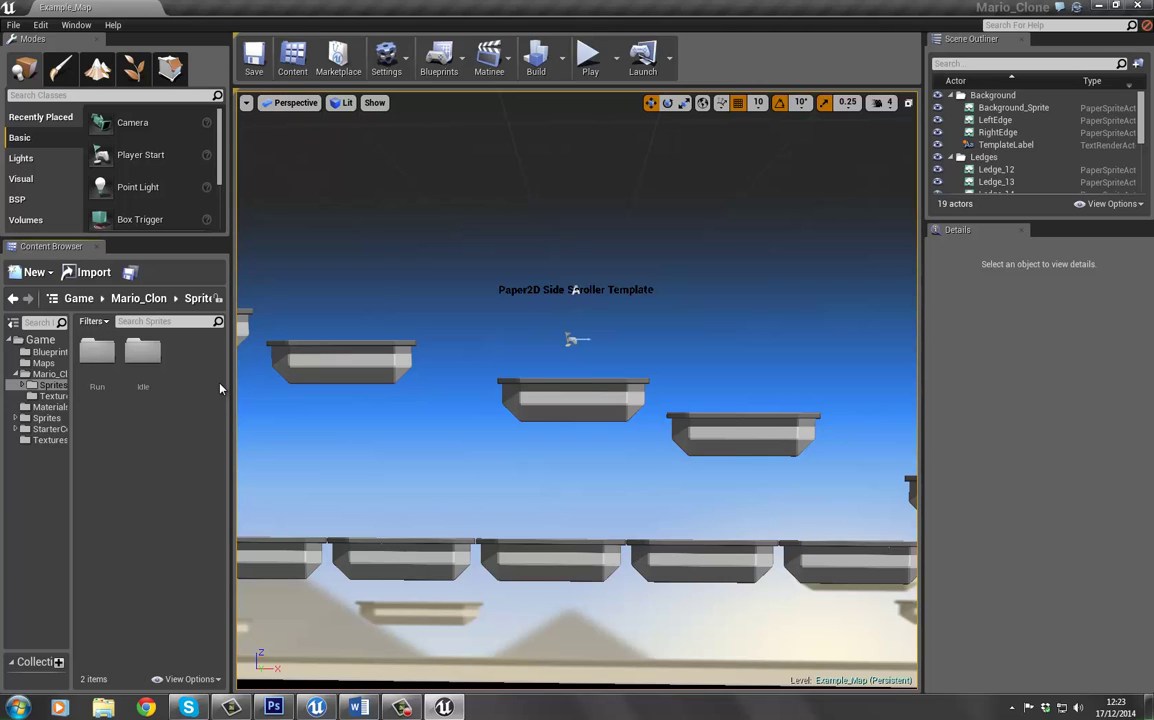
Step: Add a third subfolder named Flipbook beside Run and Idle in the Sprites folder
right_click(201, 353)
click(338, 88)
text(J)
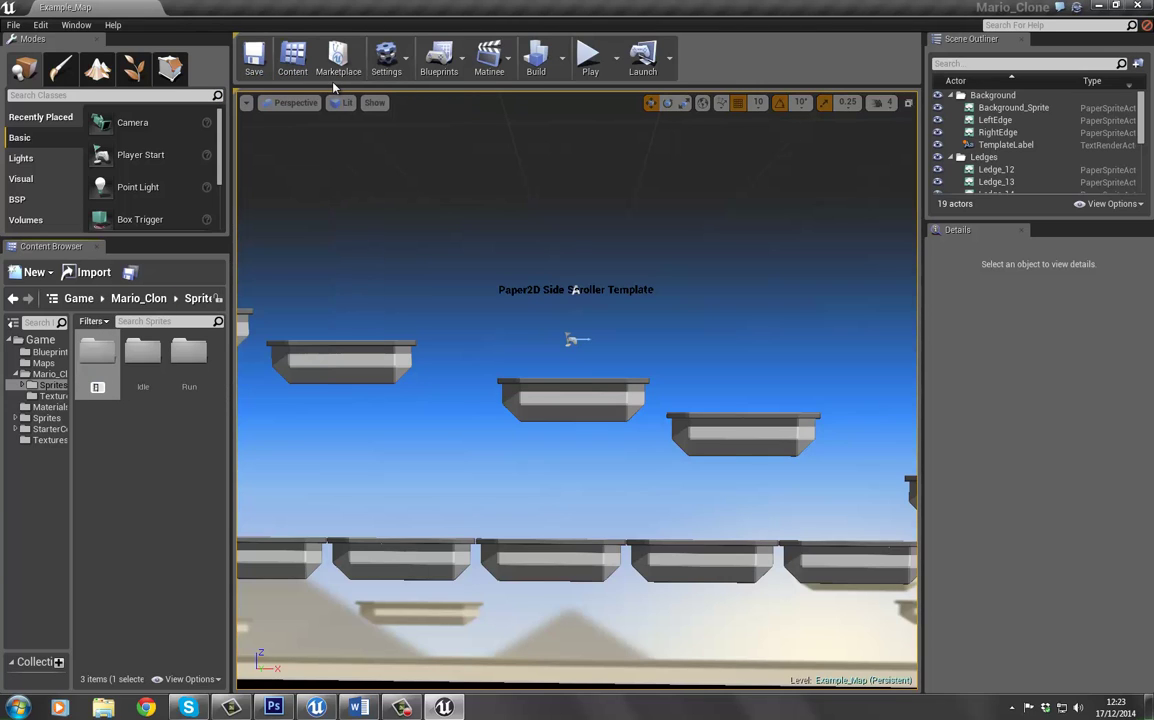
text(lipbook)
key(Return)
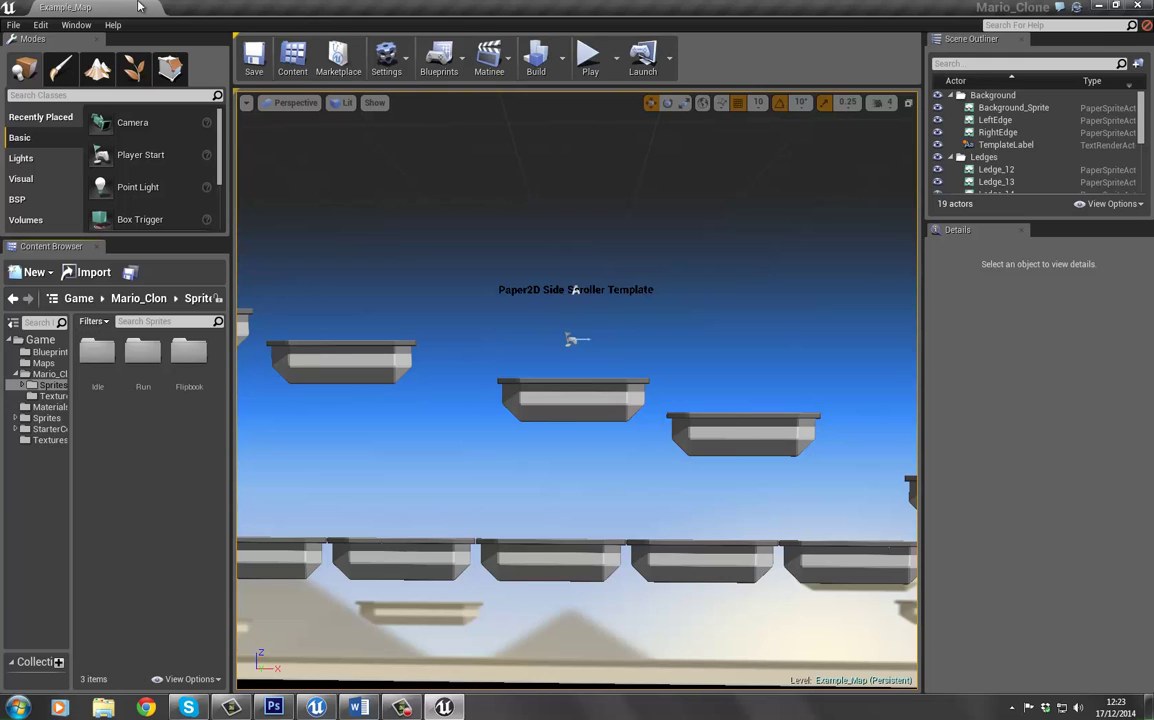
Step: Import the Mario_Sheet Targa image from the desktop's MarioSprite folder into Mario_Clon's Textures folder
click(53, 397)
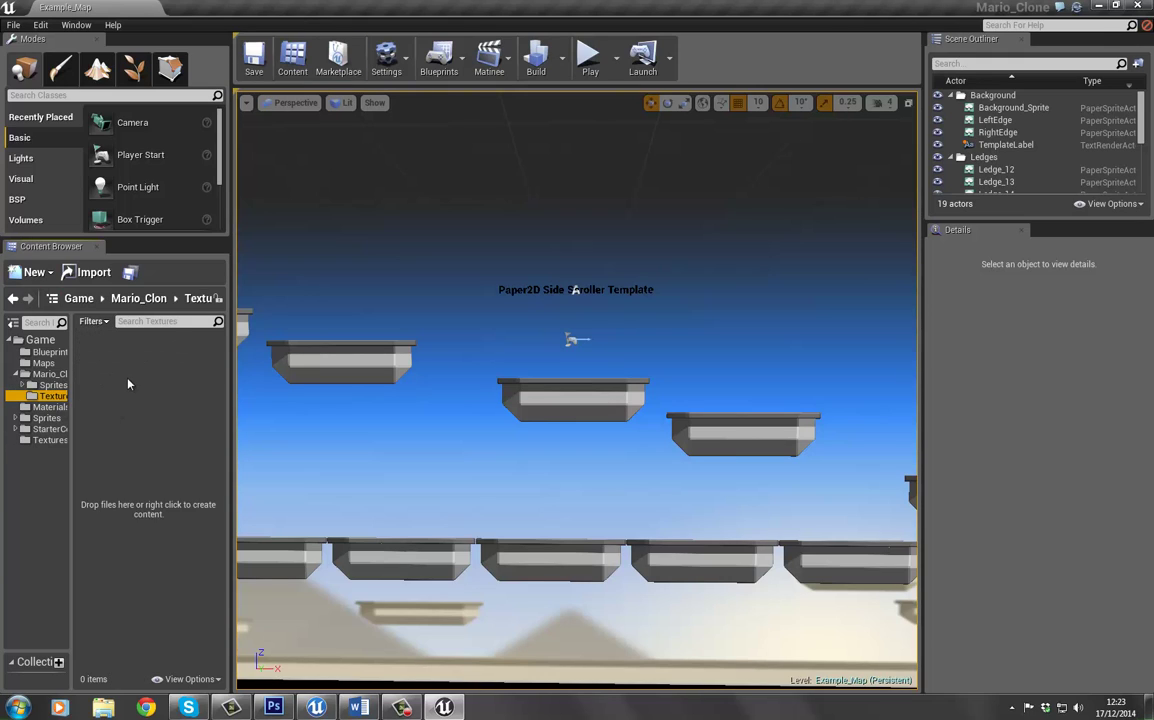
right_click(116, 341)
click(180, 382)
click(46, 94)
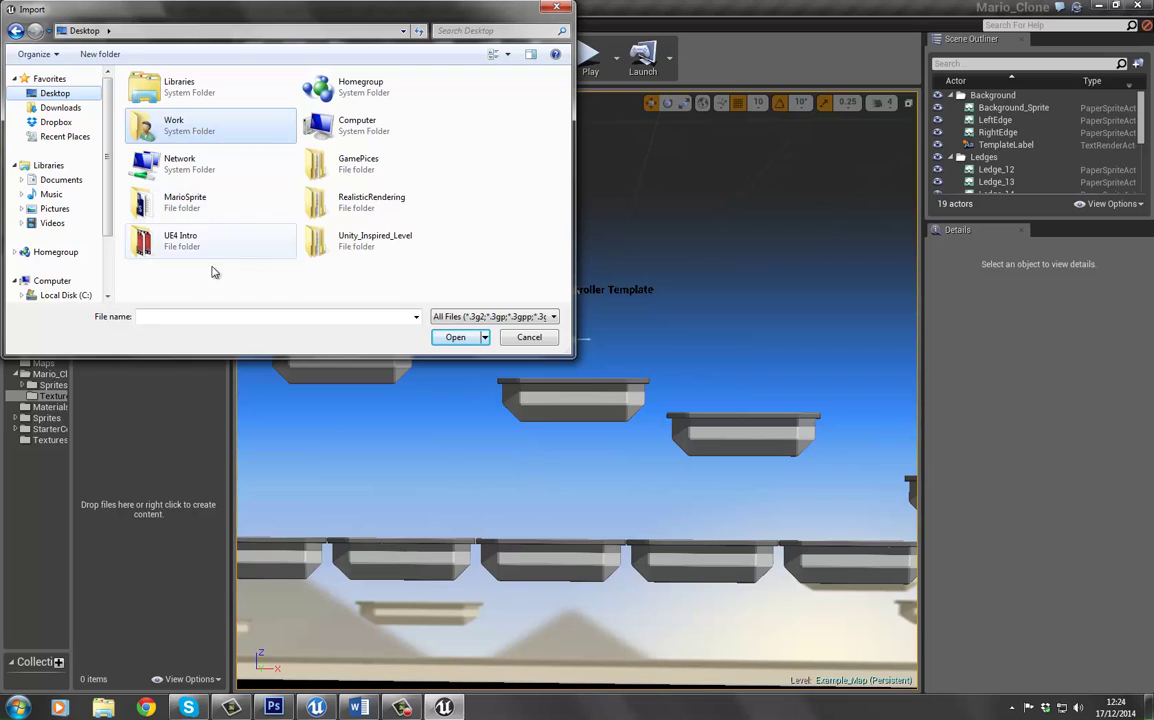
double_click(165, 198)
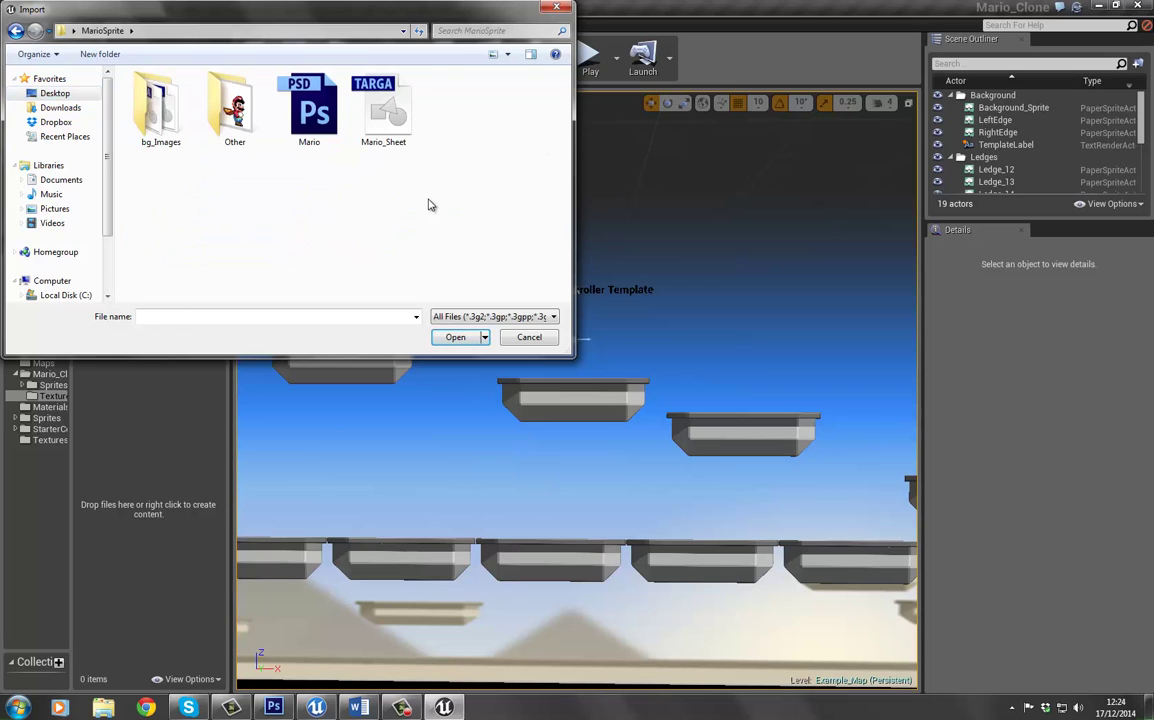
double_click(388, 108)
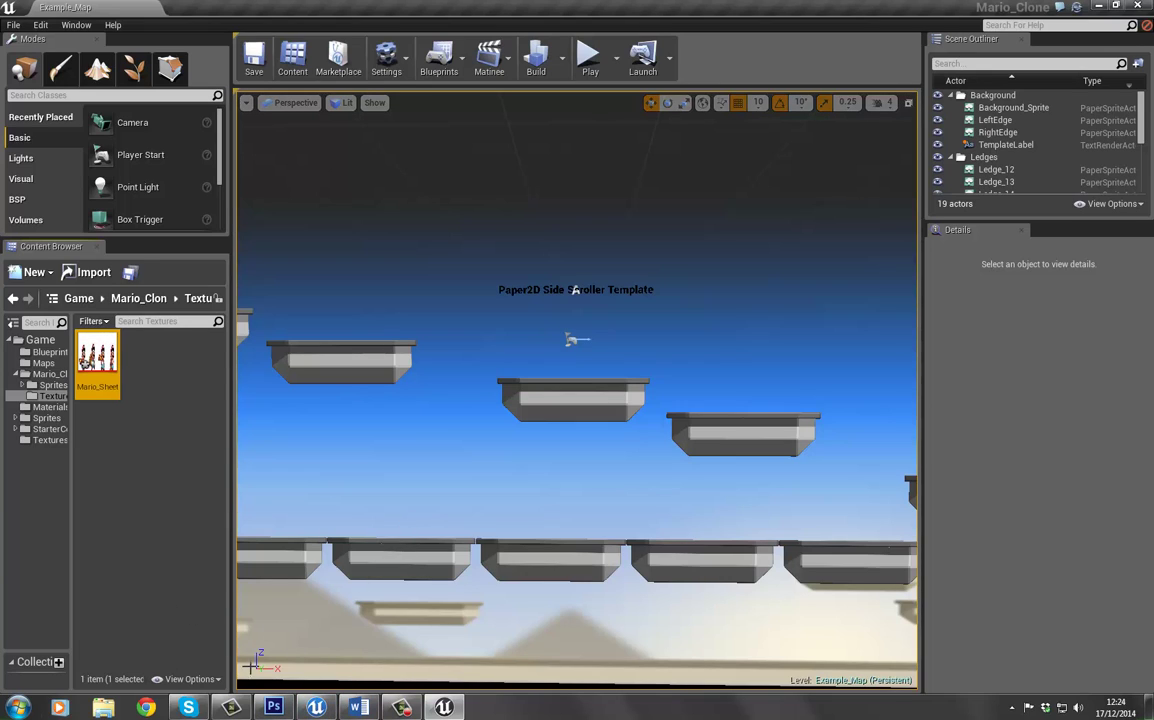
Step: Switch to Photoshop and examine the Alpha 1 channel of Mario_Sheet.tga, then restore the RGB view and layer list
click(274, 707)
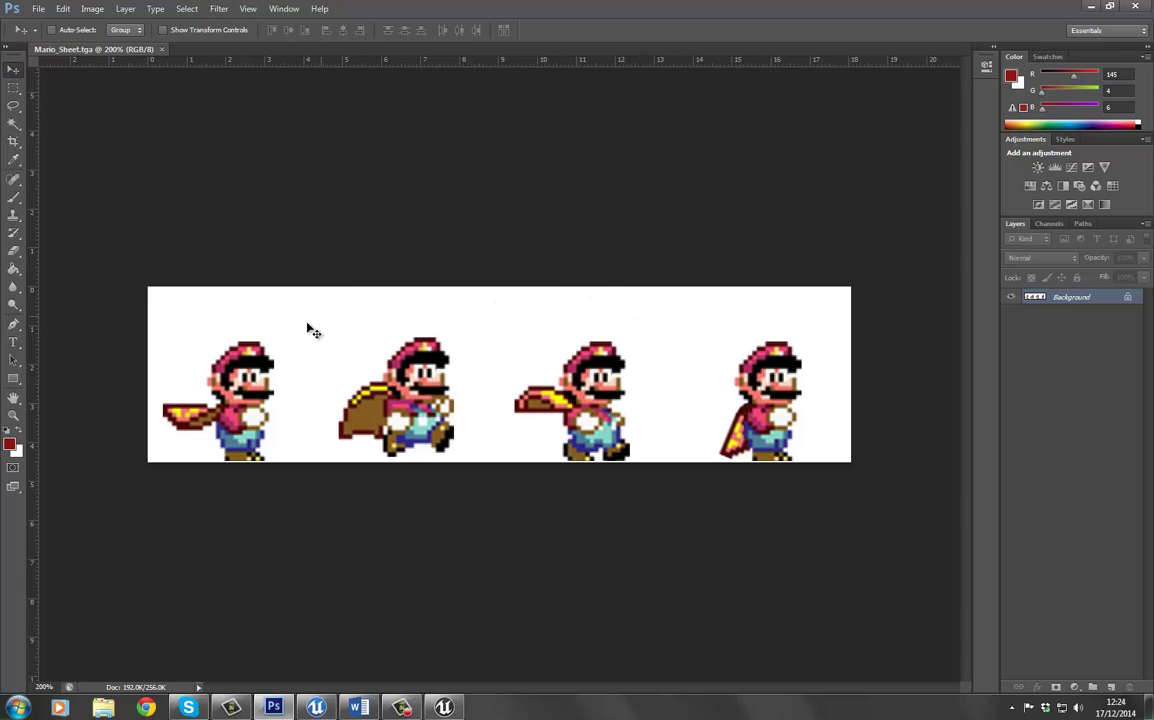
click(1049, 223)
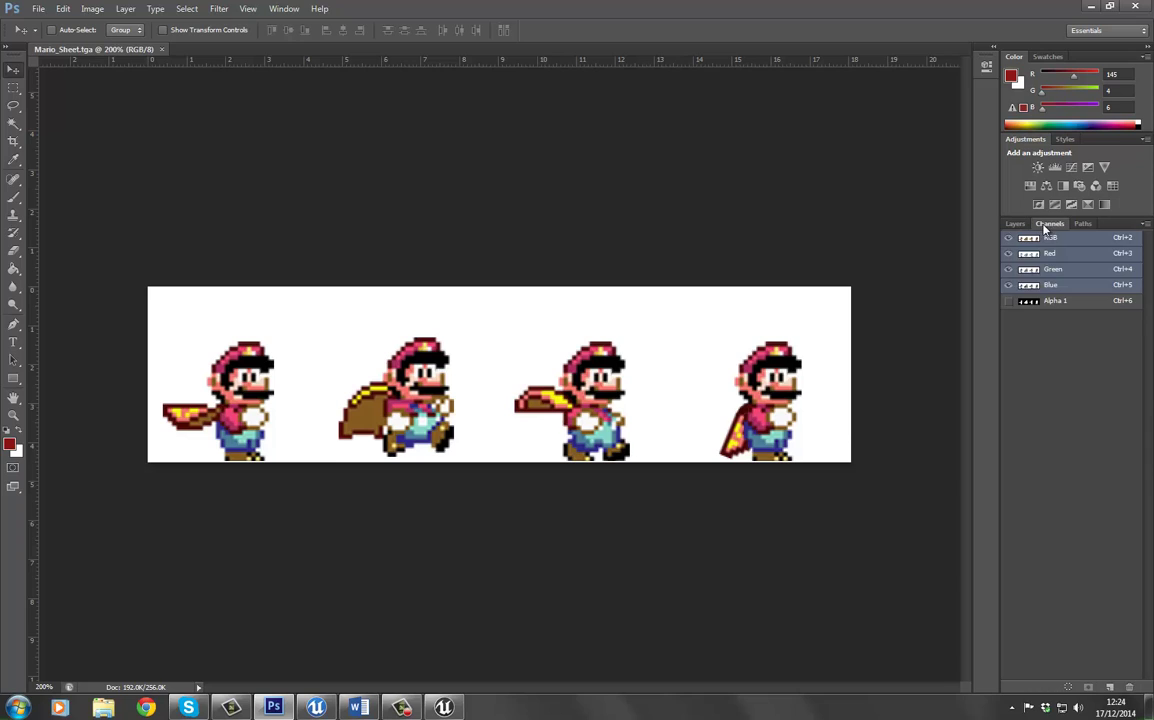
click(1044, 302)
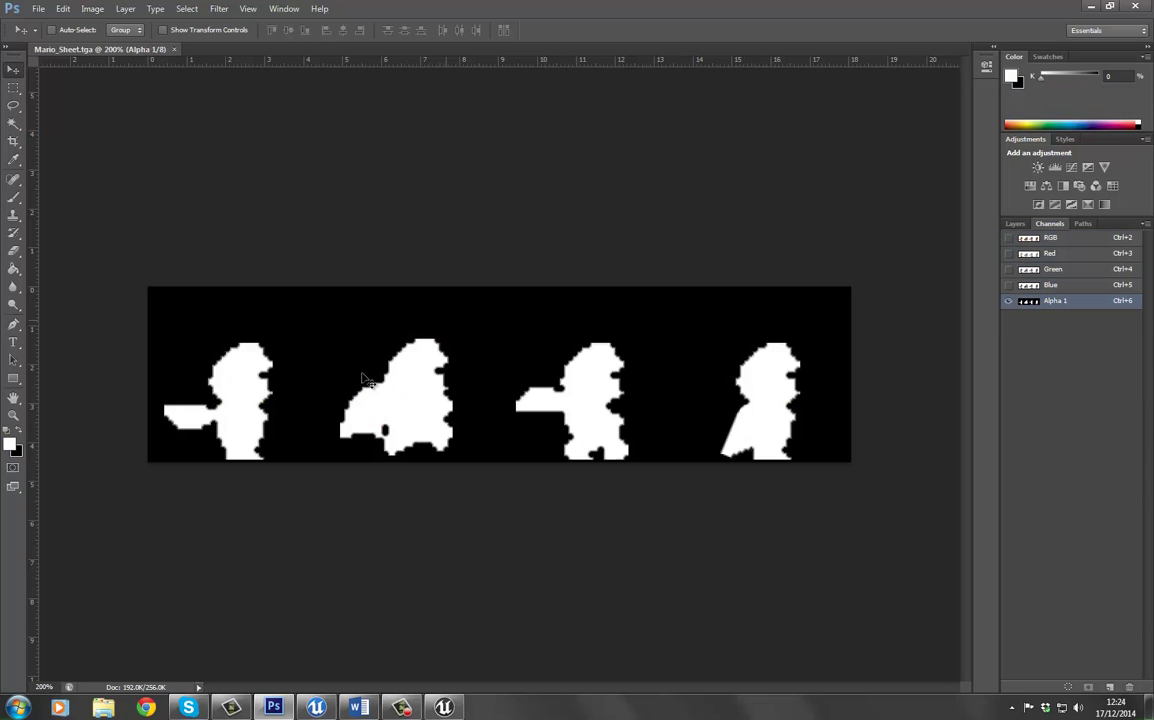
click(1045, 238)
click(1014, 224)
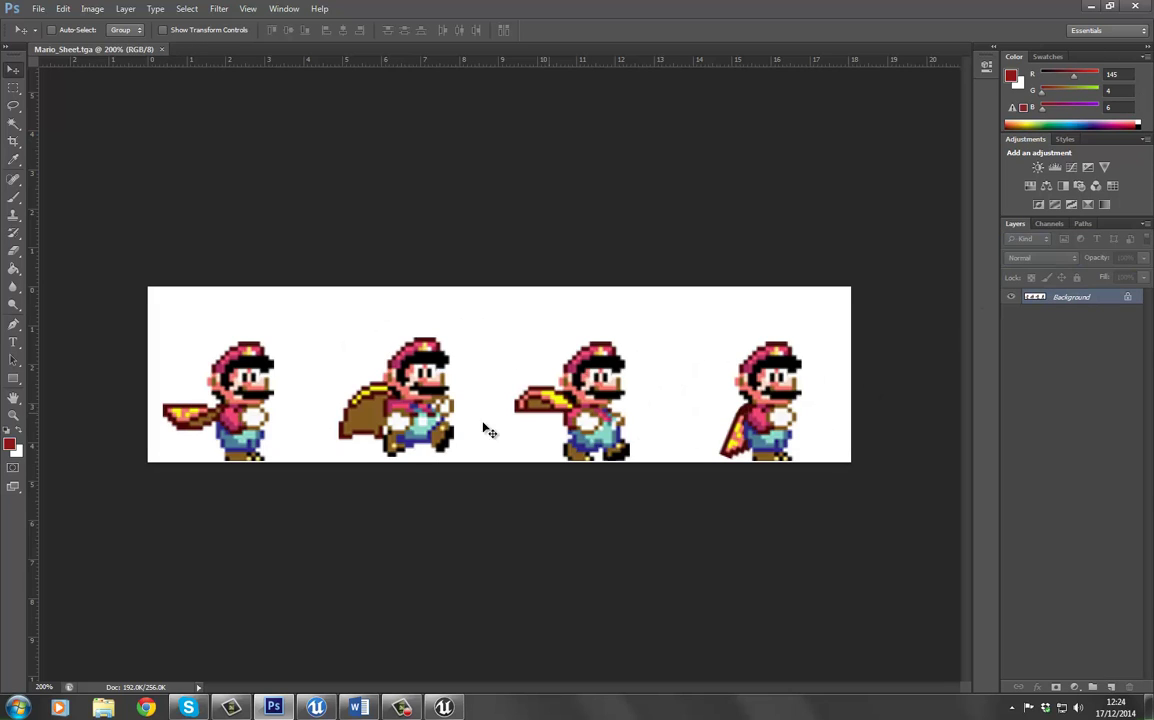
Step: Return to Unreal Editor, set the Mario_Sheet texture's LOD Group to UI, and save the texture
click(444, 708)
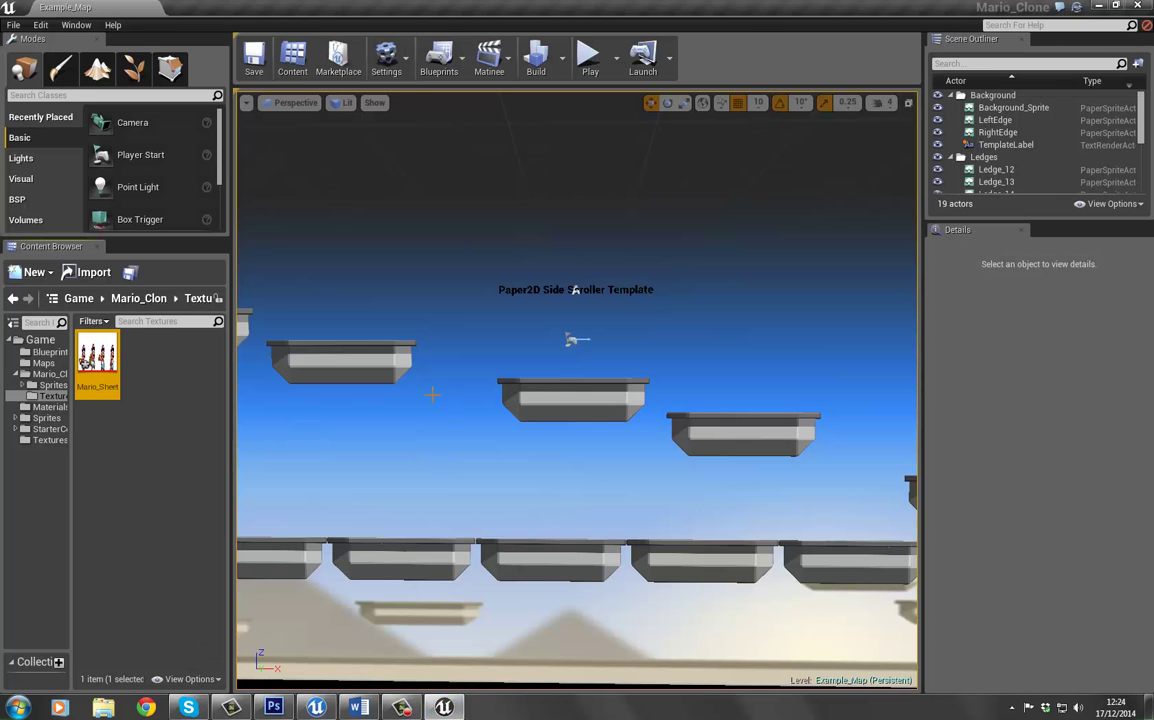
double_click(90, 358)
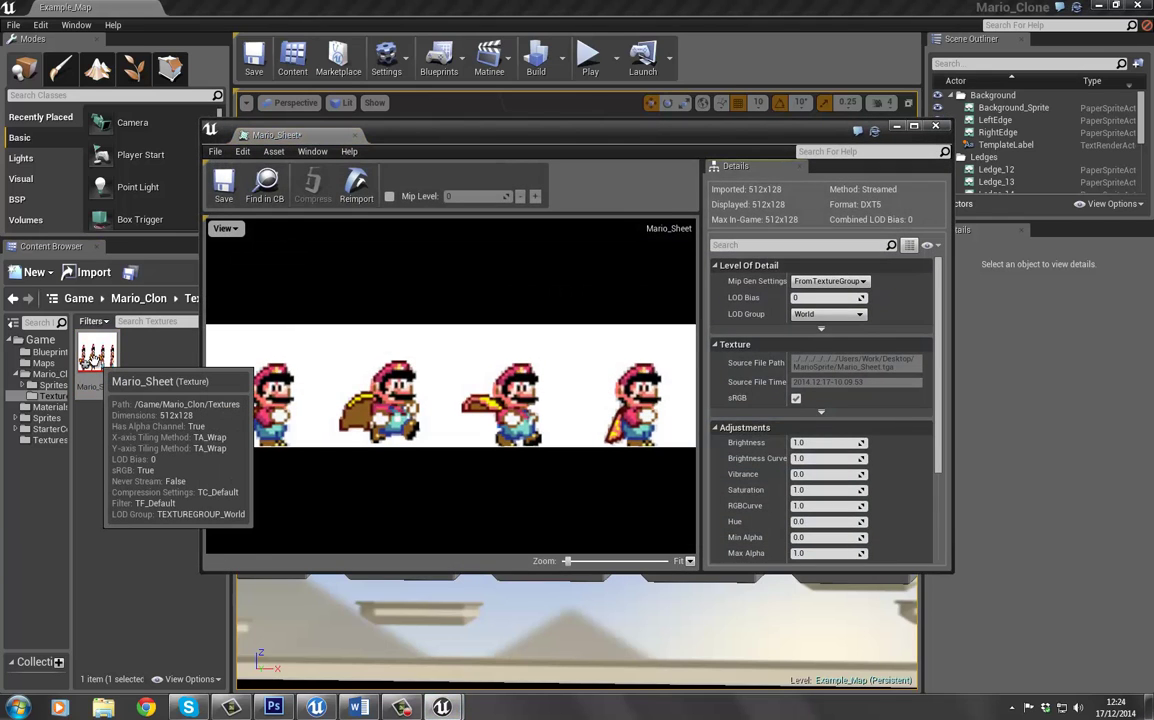
click(817, 315)
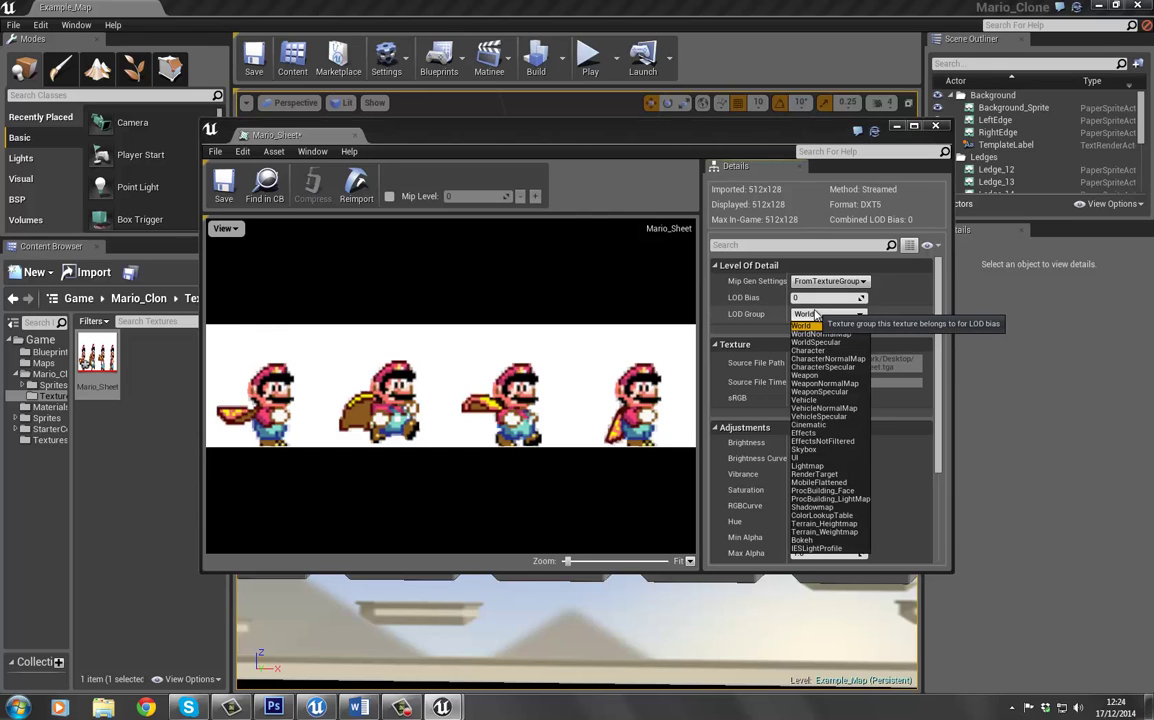
click(803, 458)
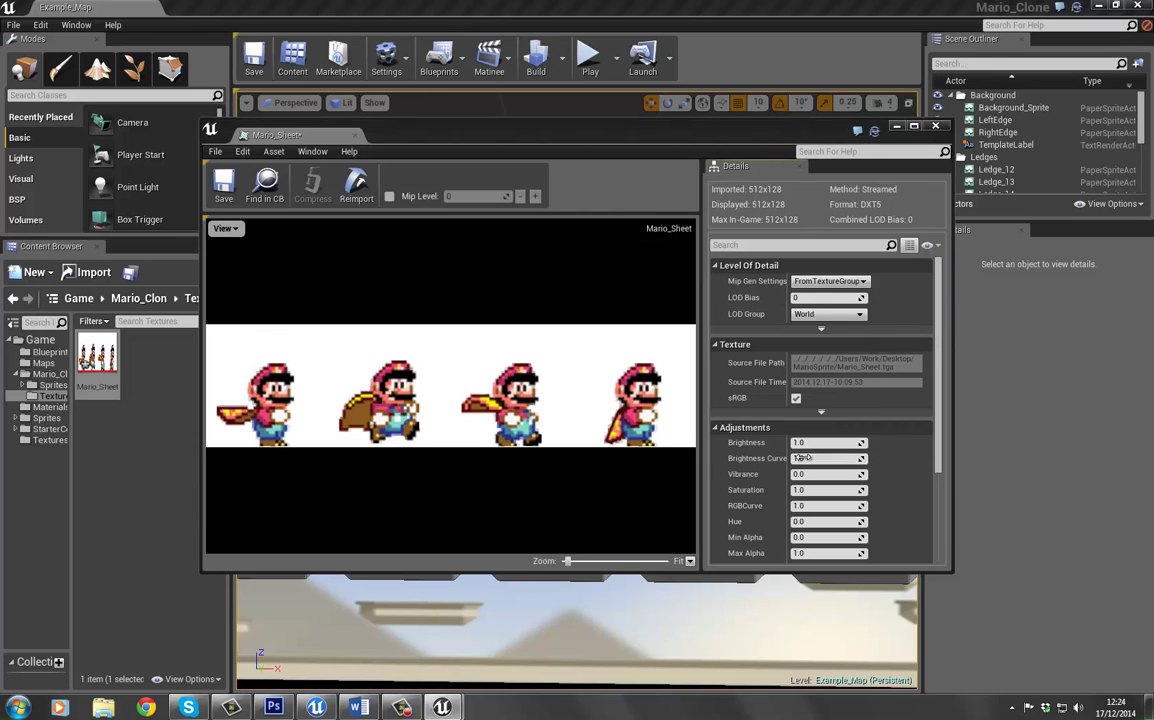
click(222, 188)
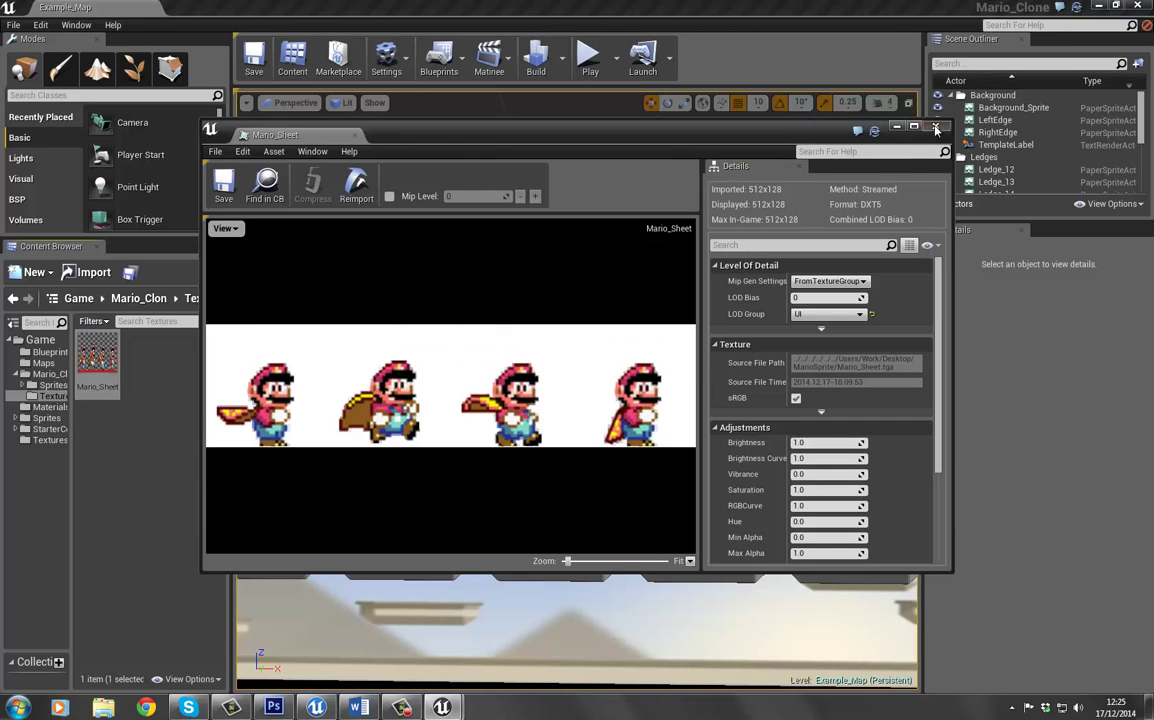
Step: Close the texture editor and create a new sprite named Mario_RUN_01 in Mario_Clon's Sprites/Run folder
click(936, 130)
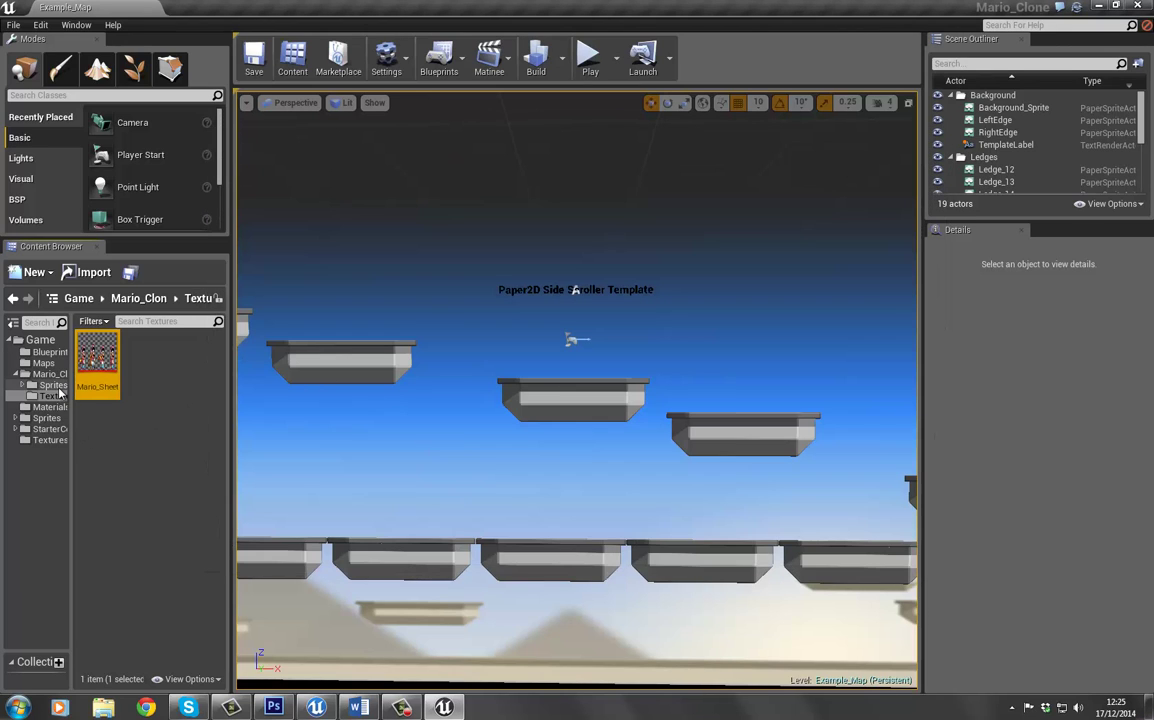
click(55, 386)
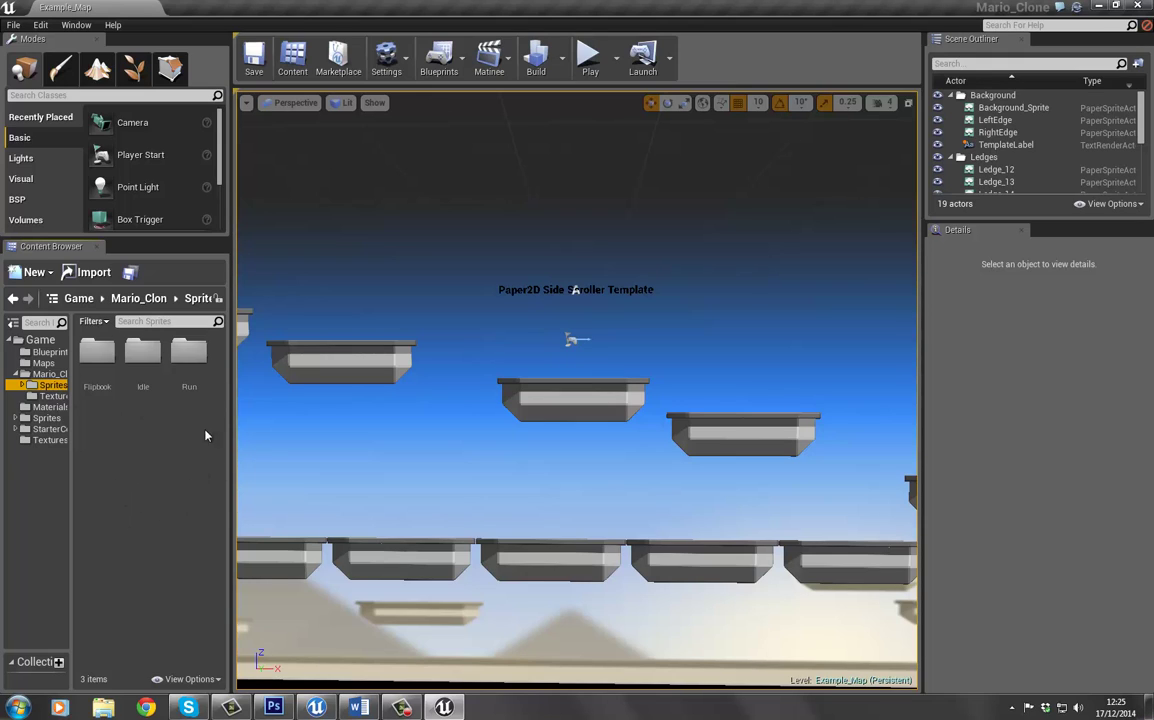
double_click(189, 355)
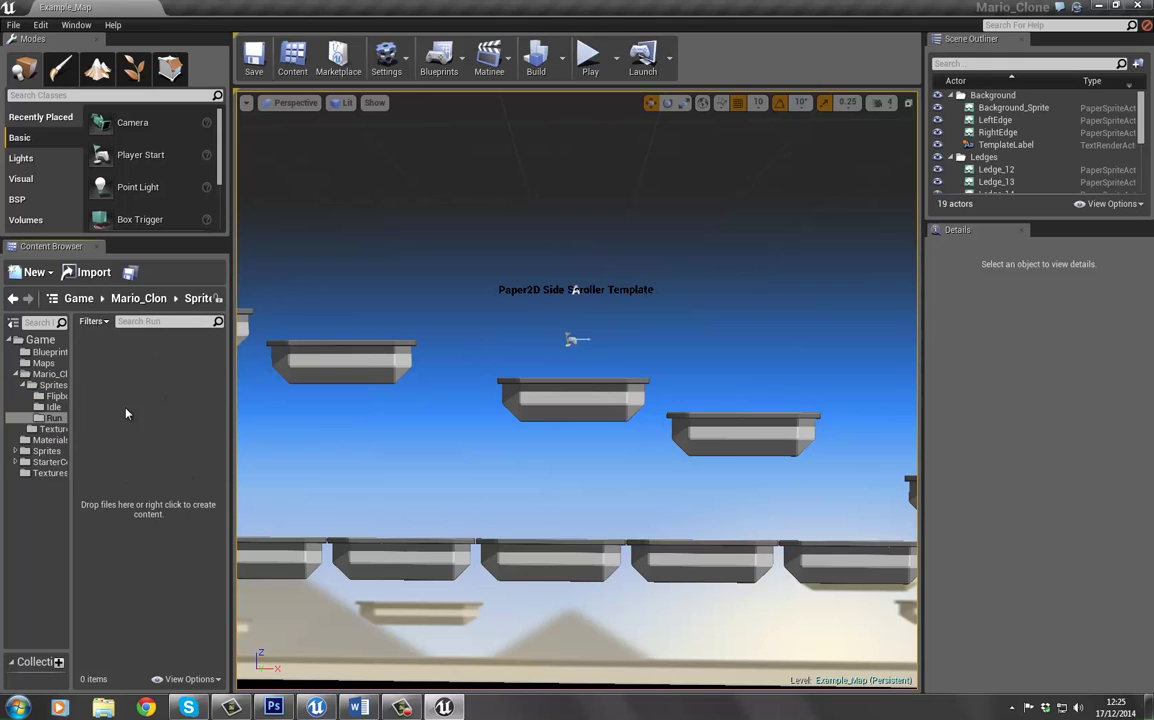
right_click(138, 350)
mouse_move(193, 647)
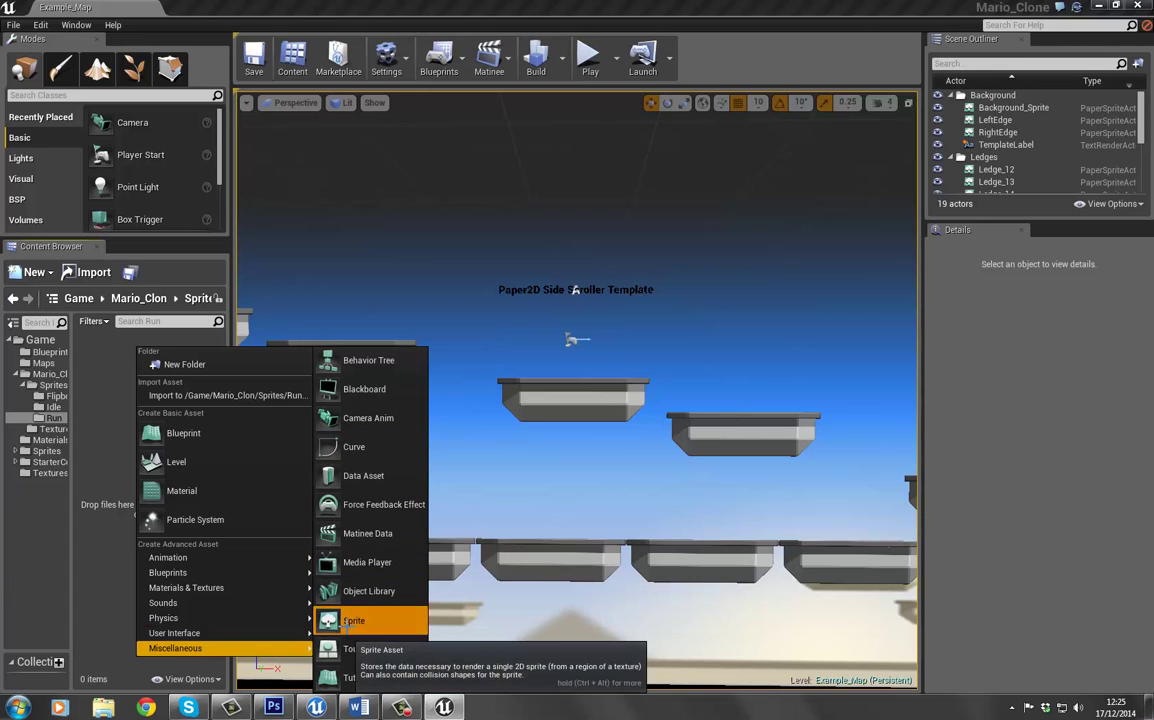
click(352, 620)
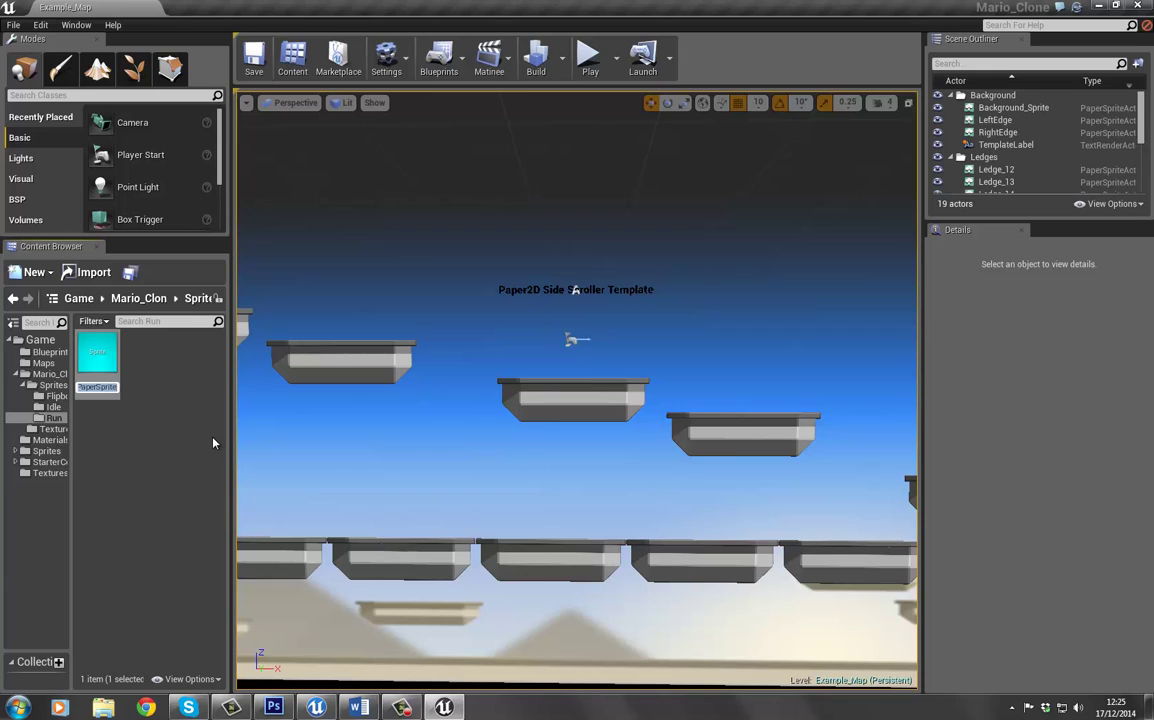
text(Mario_)
text(RUN_)
text(01)
key(Return)
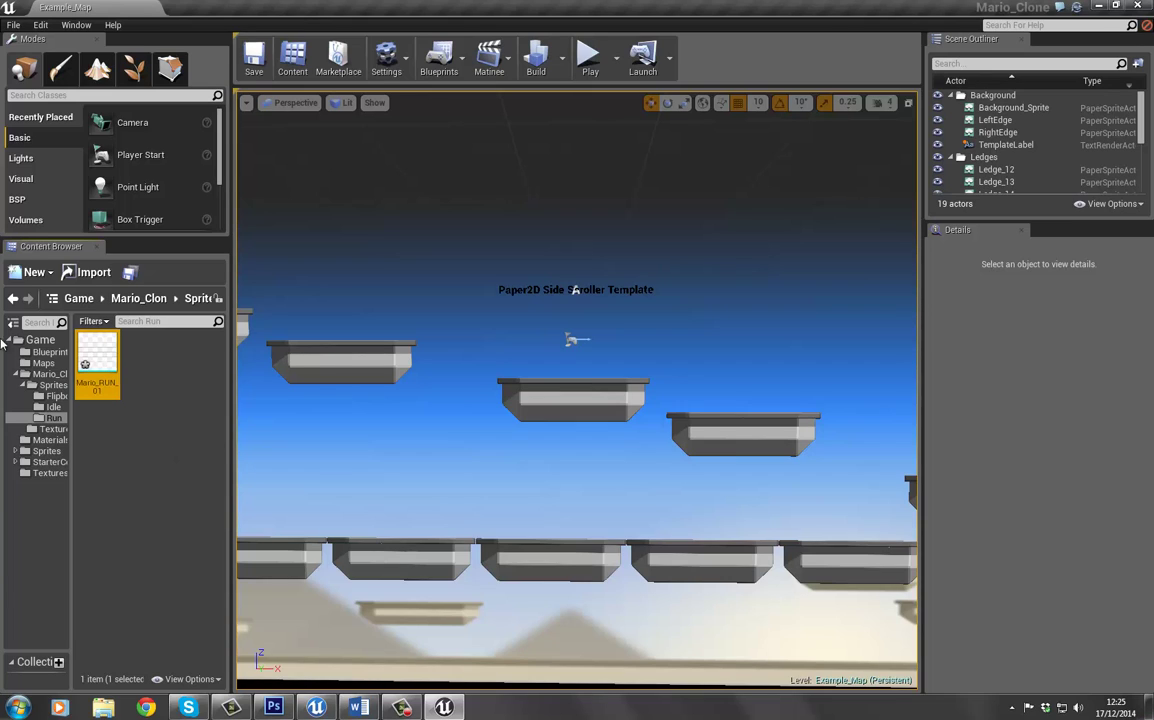
Step: Open the Mario_RUN_01 sprite, assign the Mario_Sheet texture as its Source Texture, and maximize the sprite editor
double_click(100, 360)
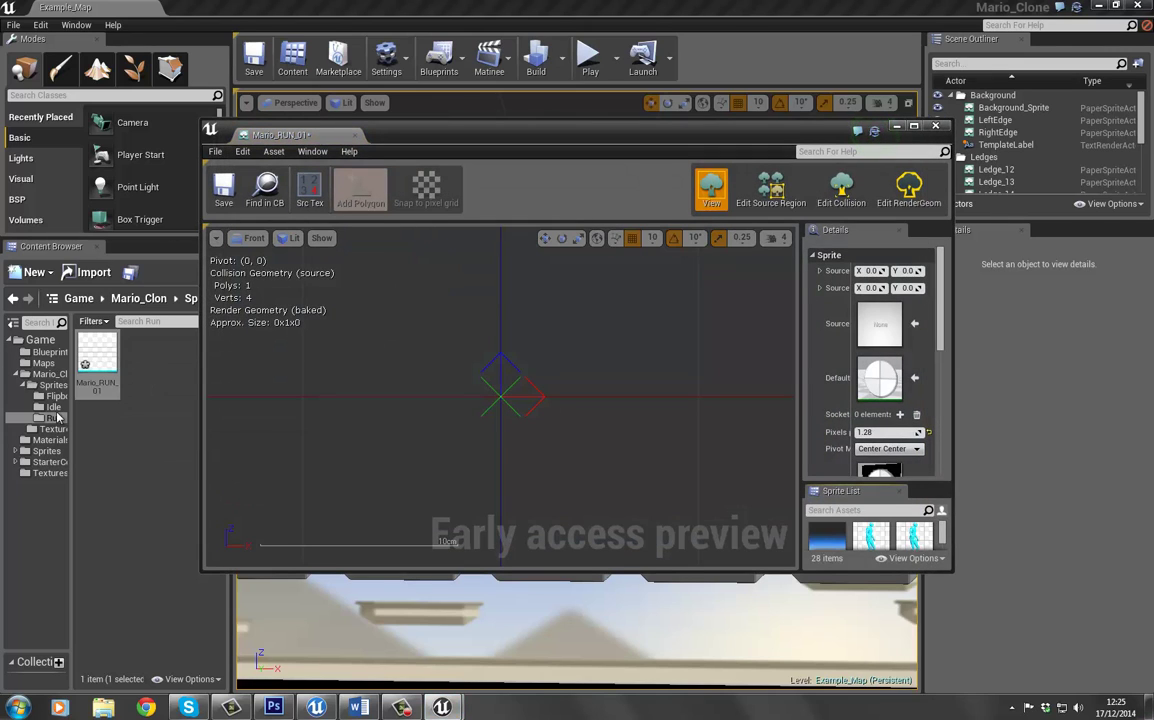
click(55, 397)
click(47, 374)
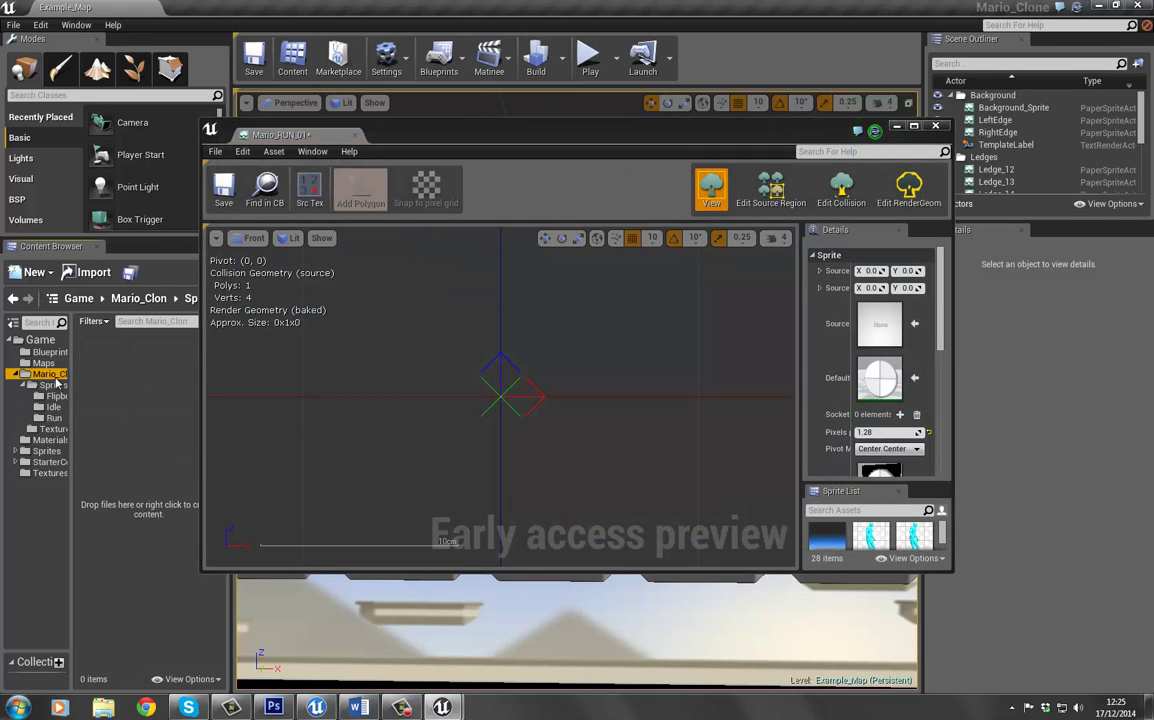
double_click(147, 346)
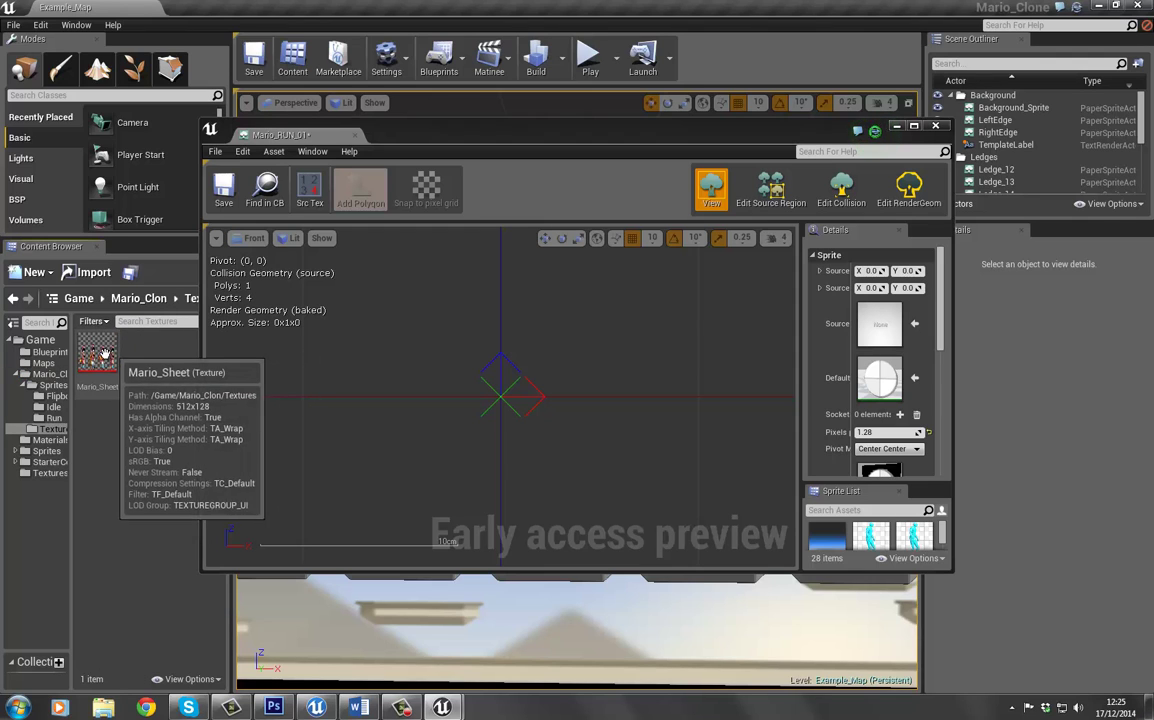
drag(98, 358, 878, 324)
drag(541, 137, 575, 2)
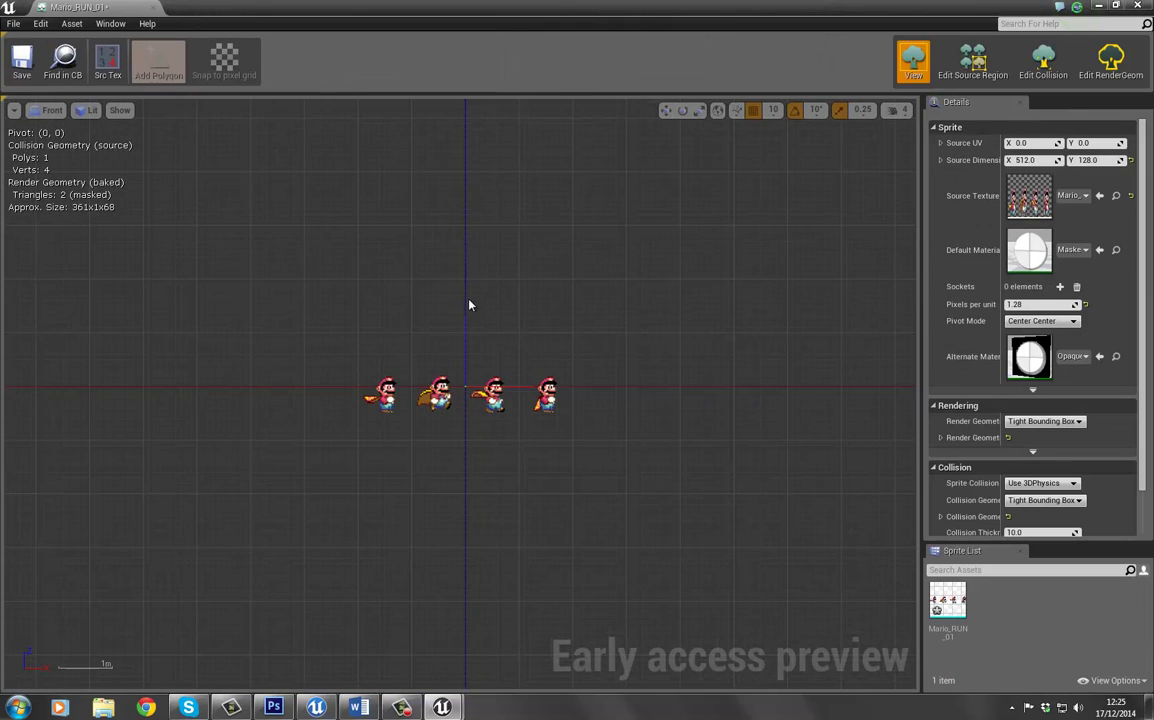
scroll(447, 329, up, 5)
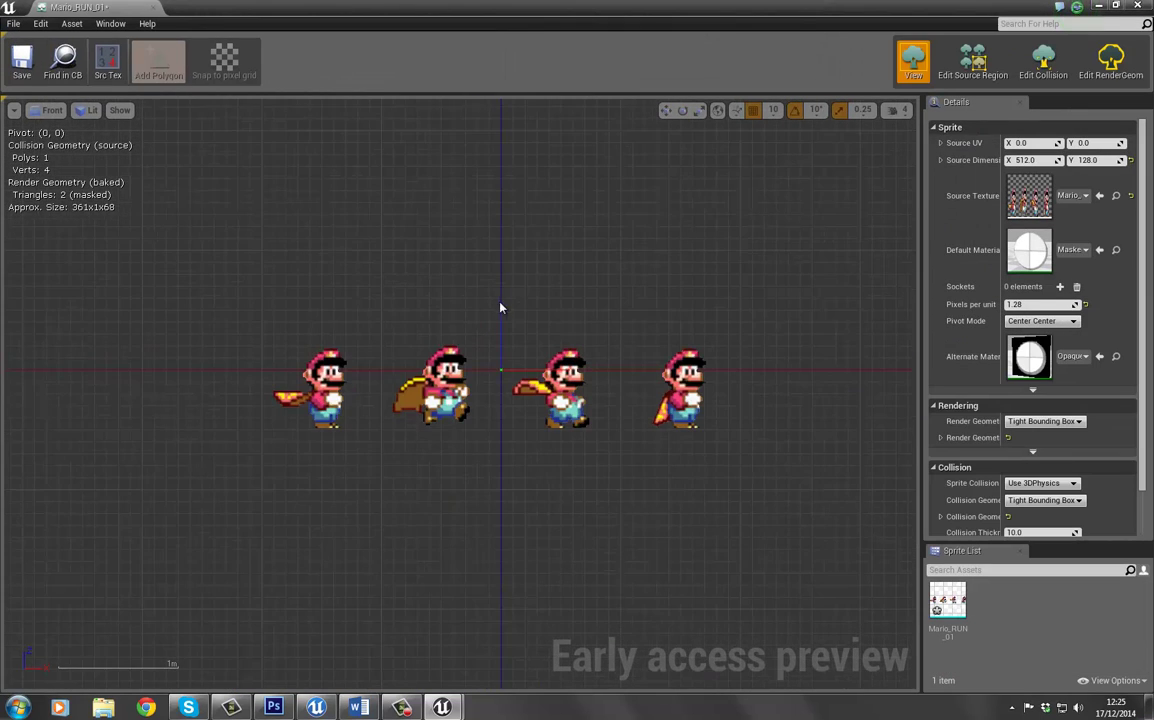
right_drag(465, 283, 453, 279)
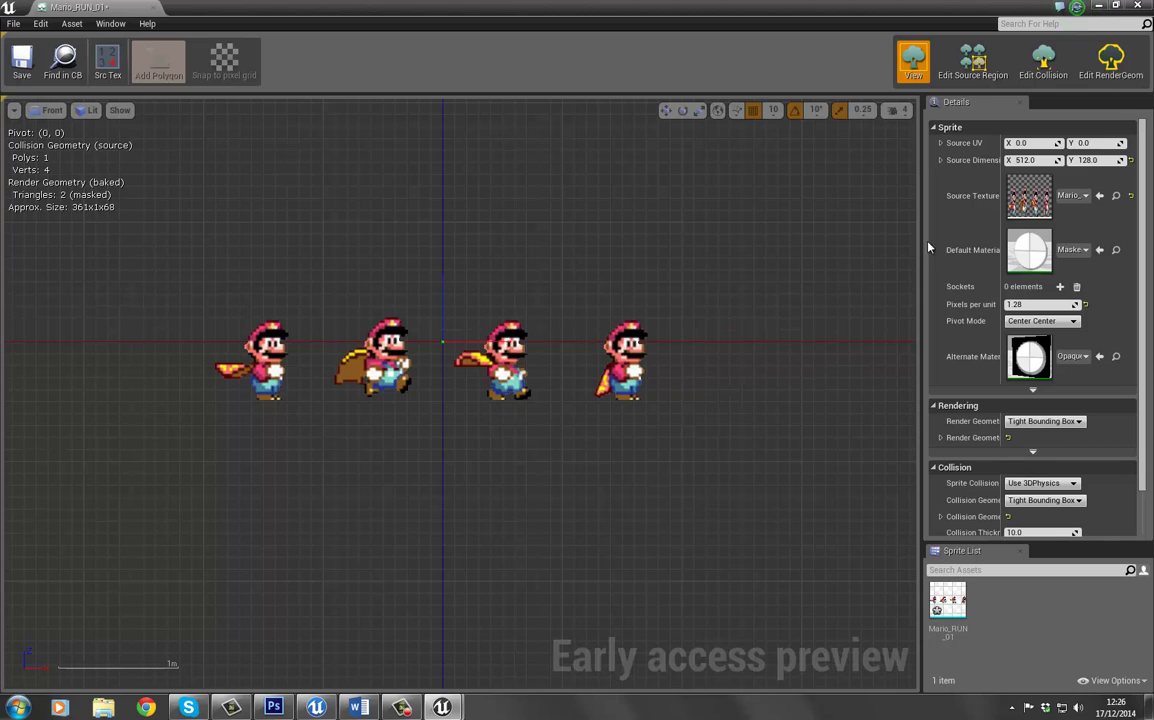
Step: Set the sprite's Source Dimension to X 128 and Y 128, and save Mario_RUN_01
click(1030, 160)
key(alt+Tab)
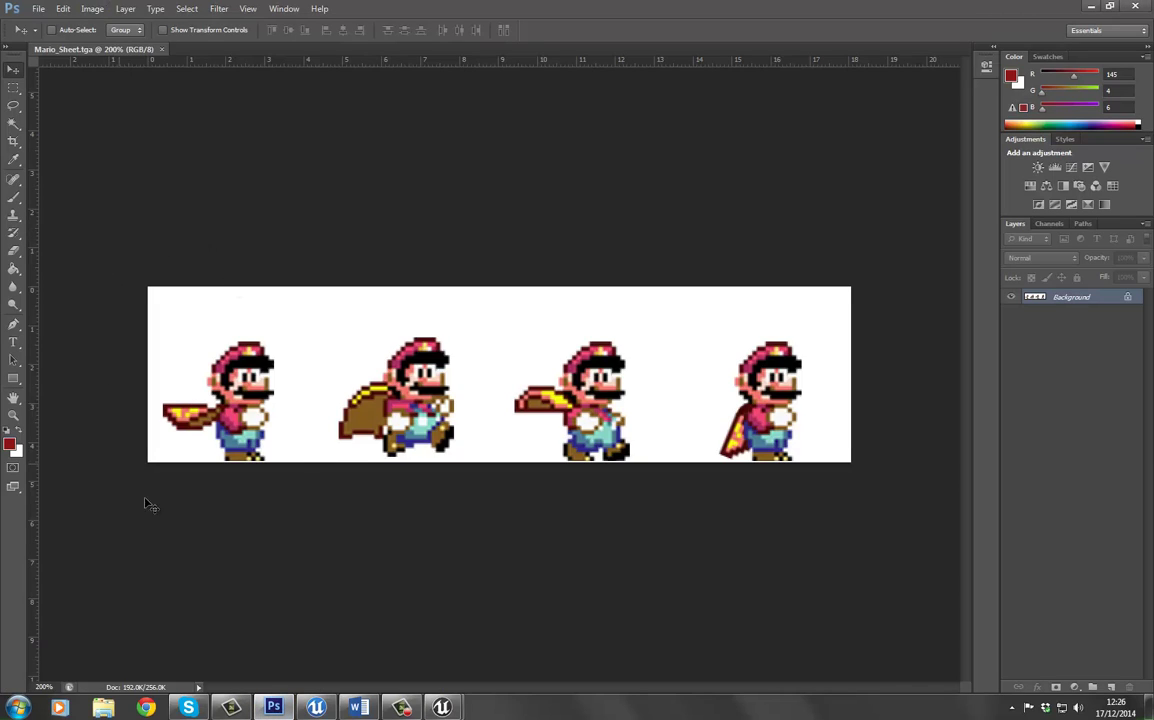
click(275, 708)
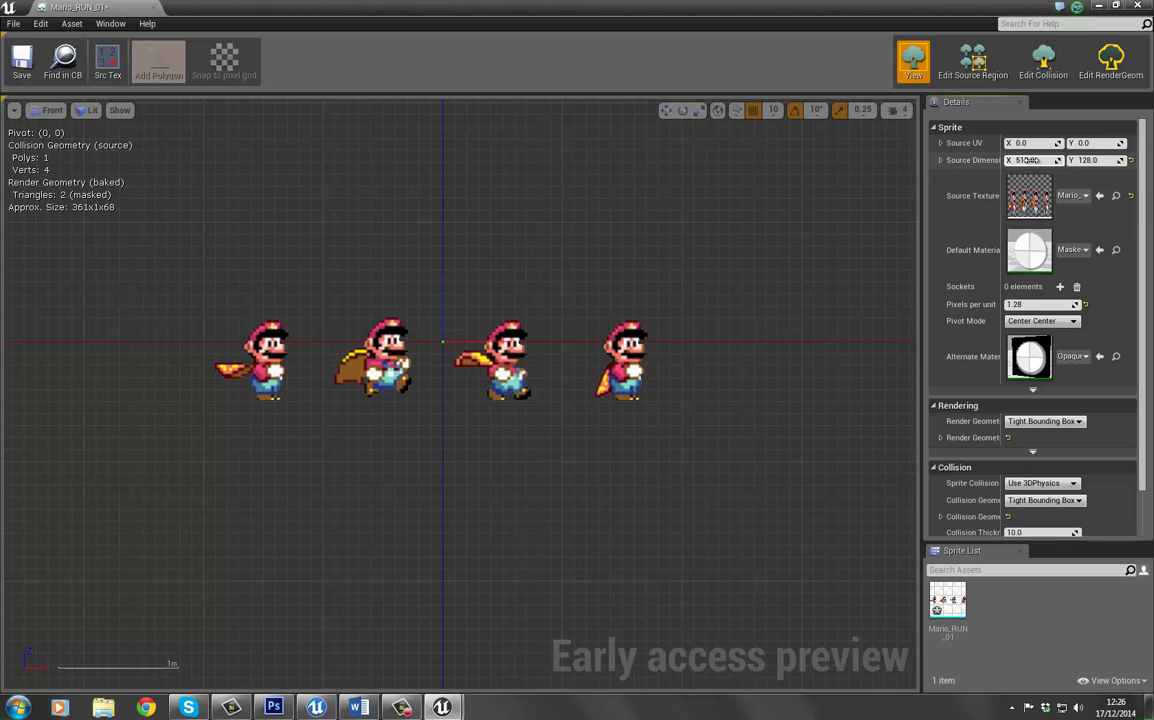
text(128)
key(Tab)
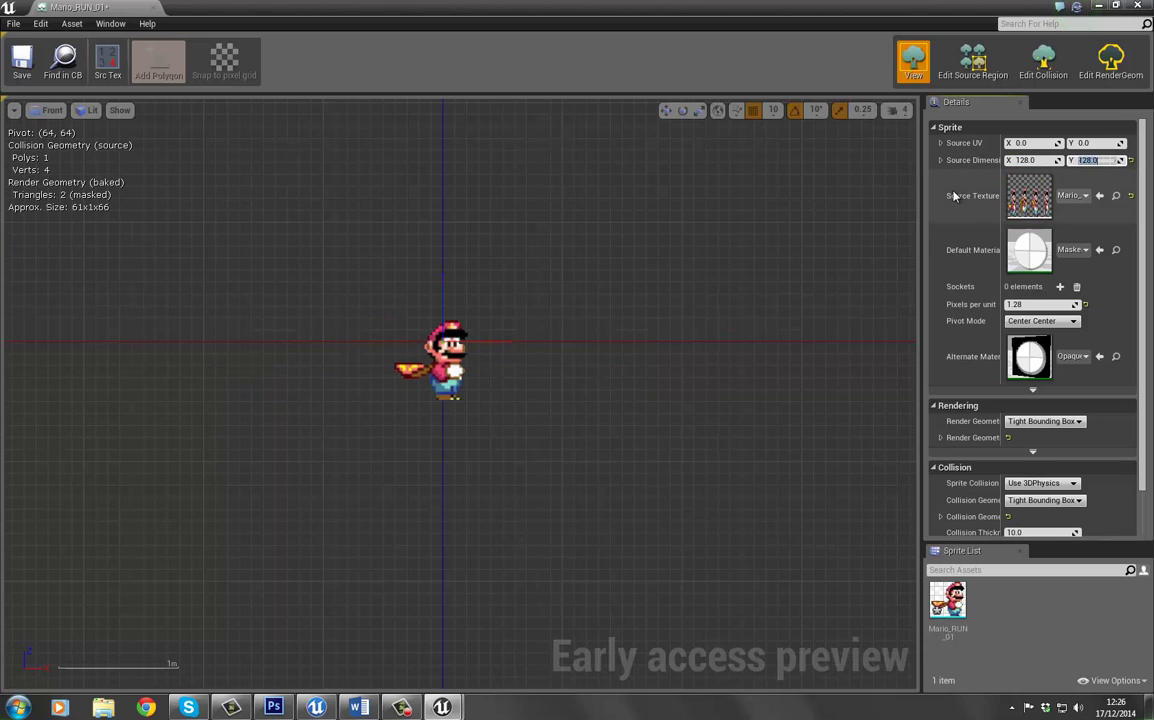
text(128)
key(Return)
click(21, 64)
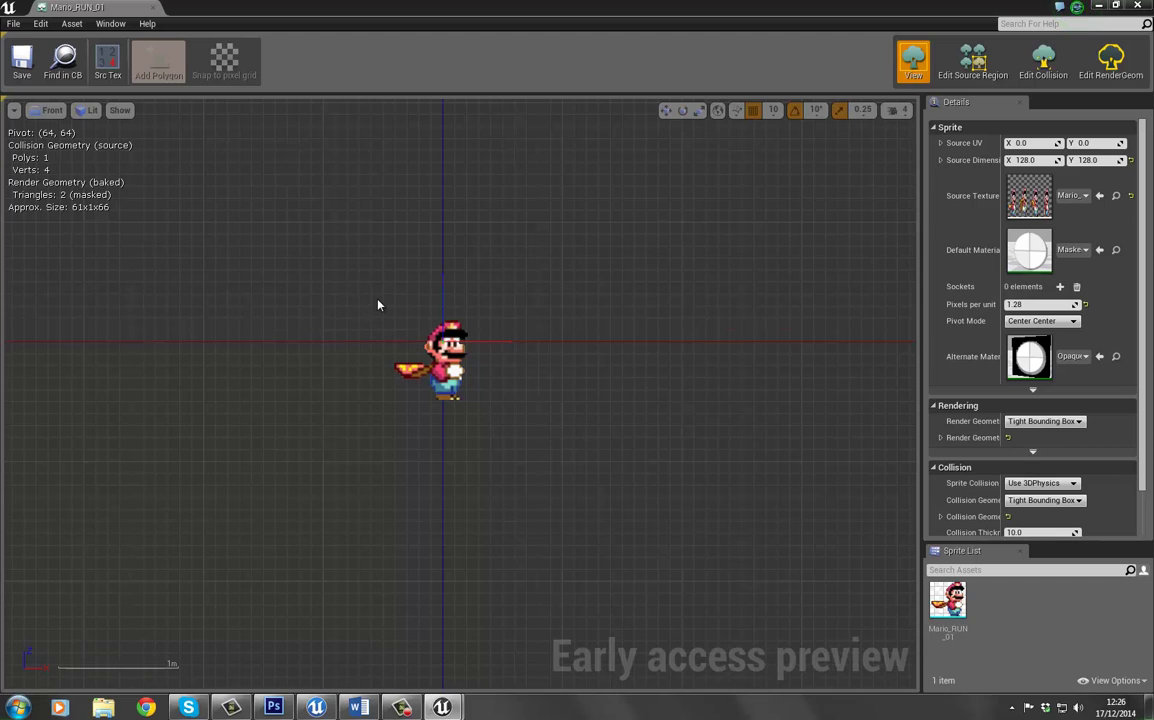
Step: Try Source UV X values of 128, 682 and 382 on the sprite, then reset the value to 0
scroll(383, 413, up, 5)
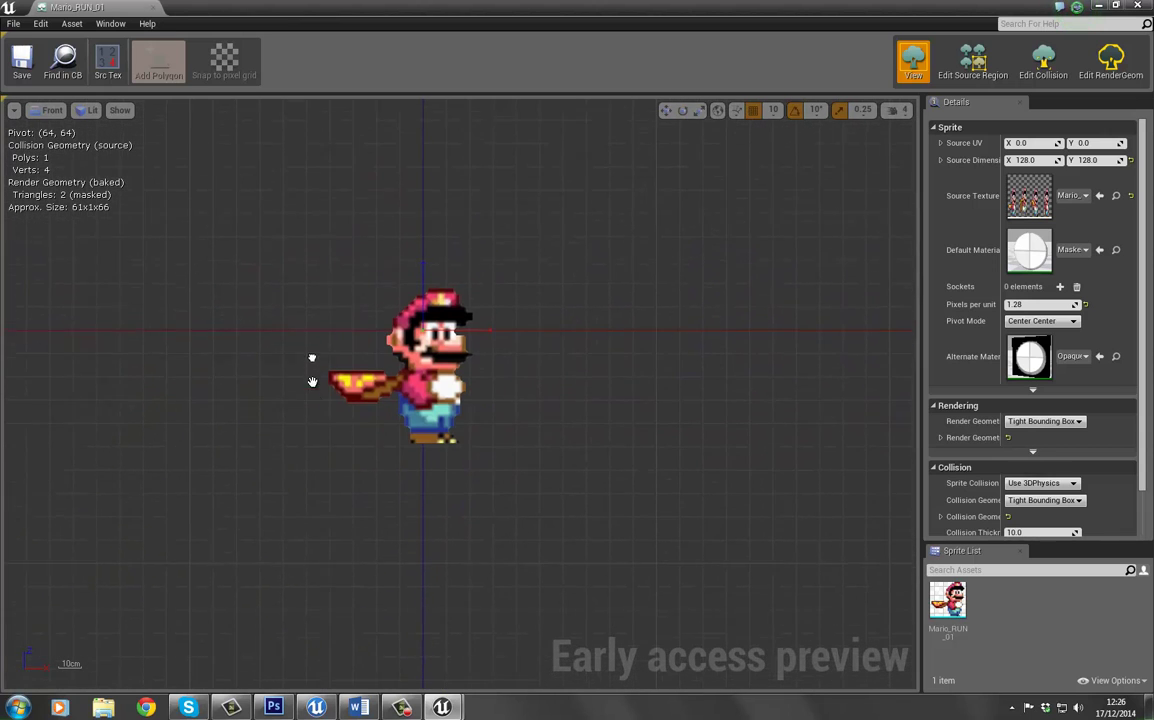
right_drag(312, 368, 312, 289)
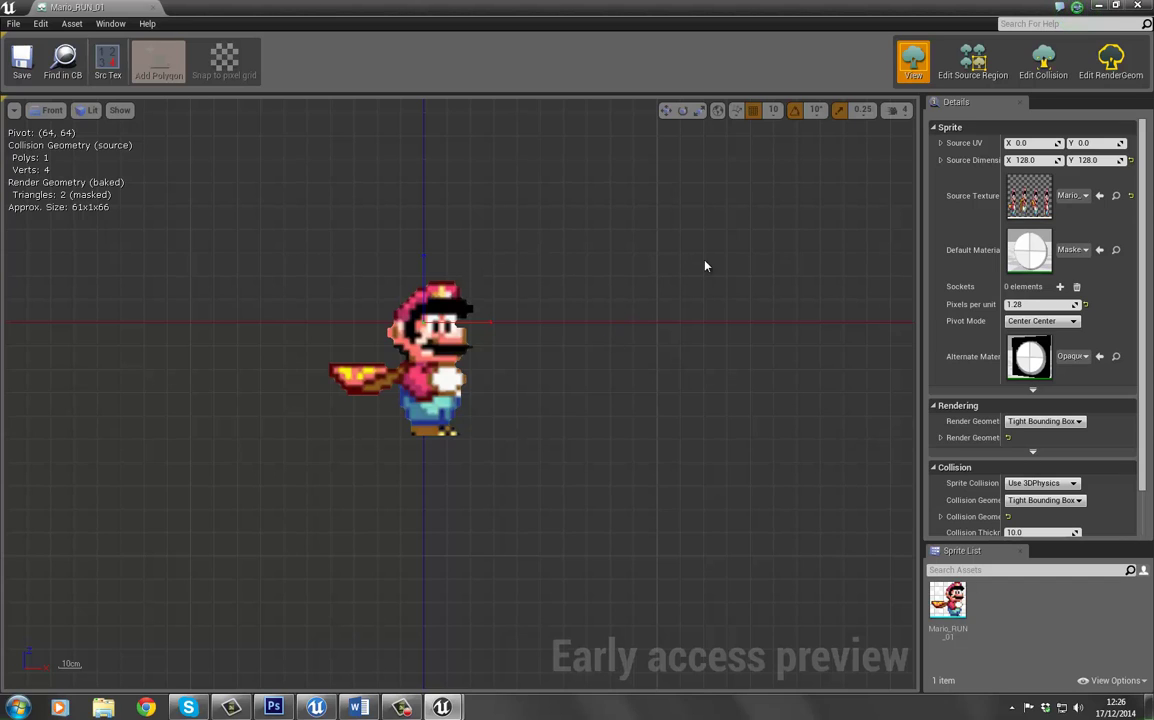
click(1022, 143)
double_click(1032, 145)
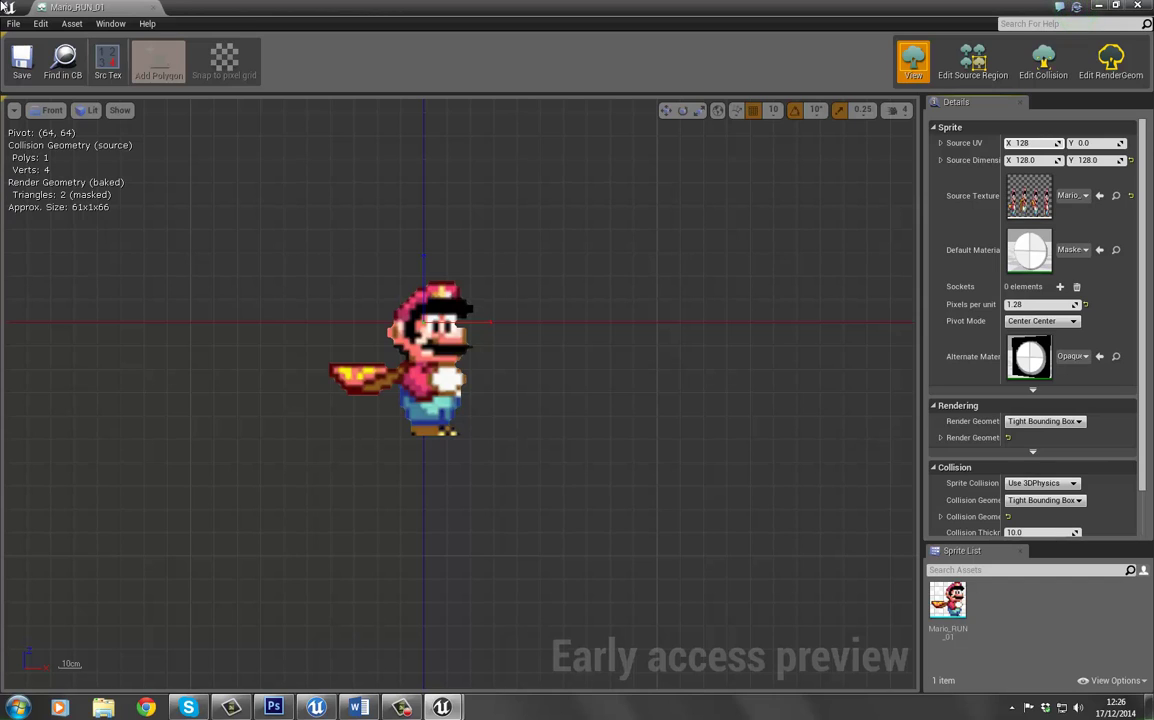
key(Return)
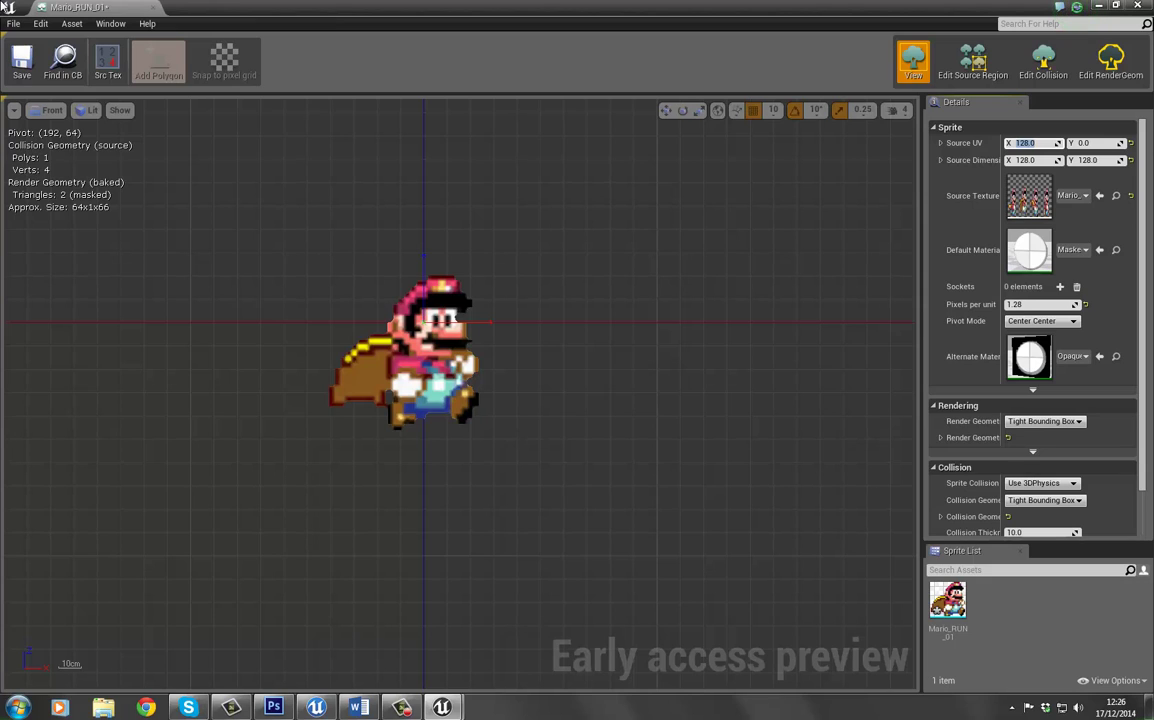
text(682)
key(Return)
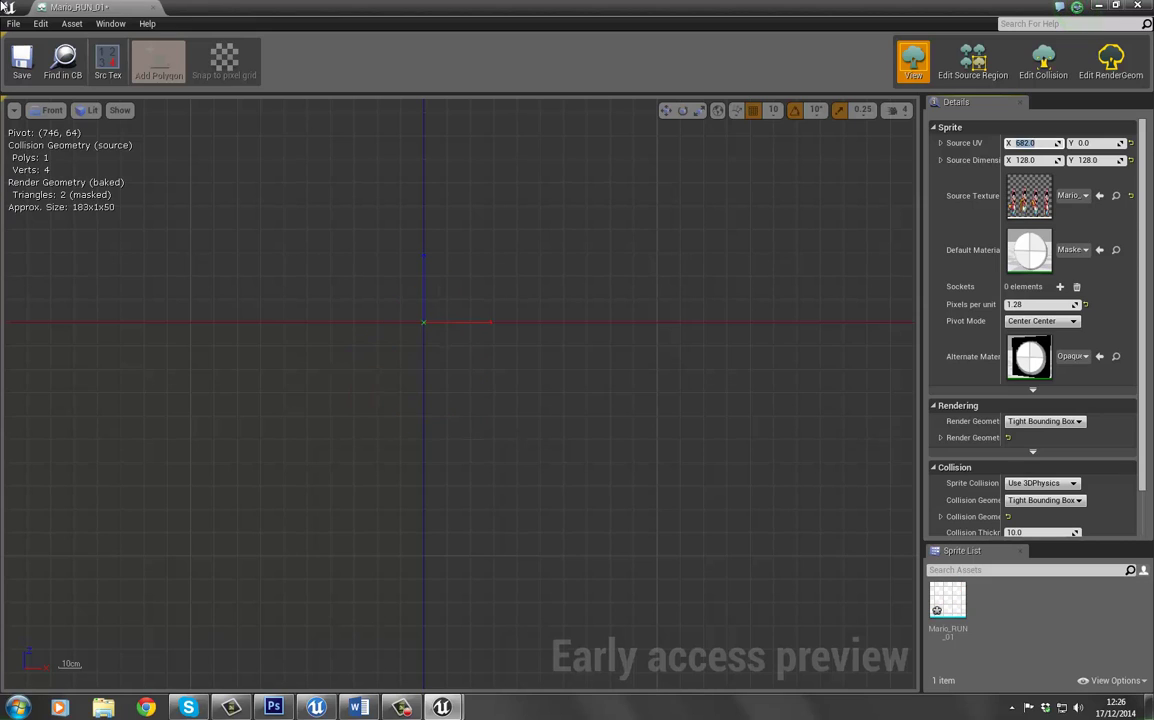
text(382)
key(Return)
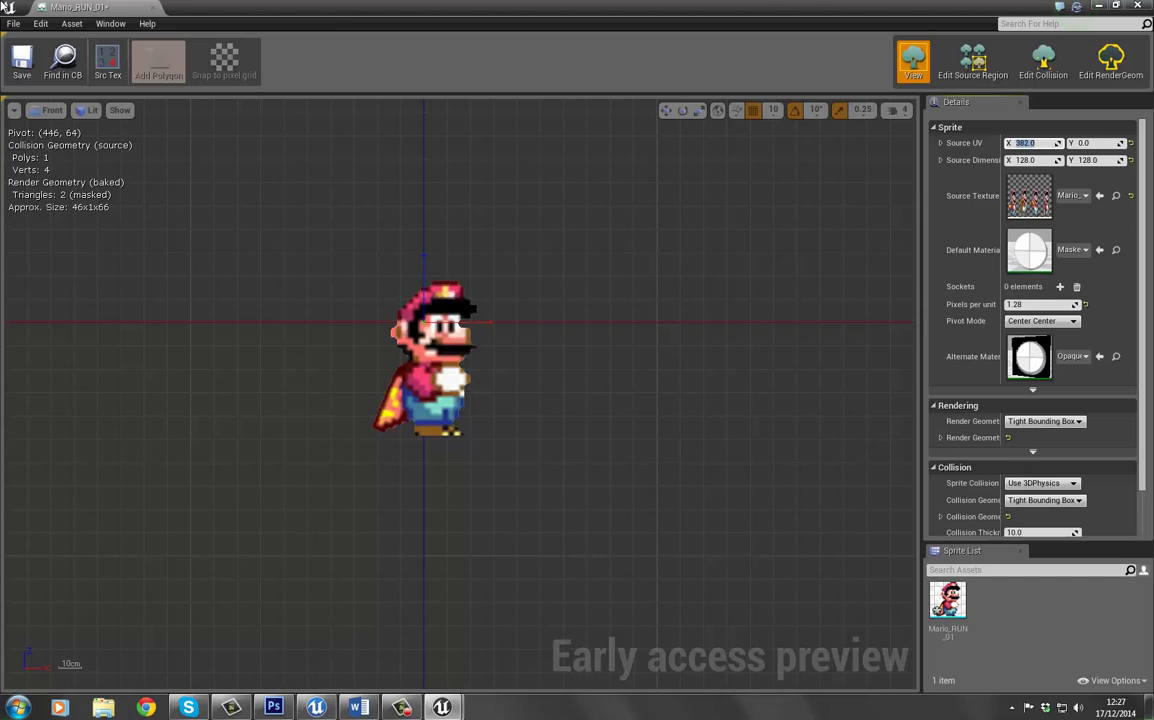
key(BackSpace)
key(Return)
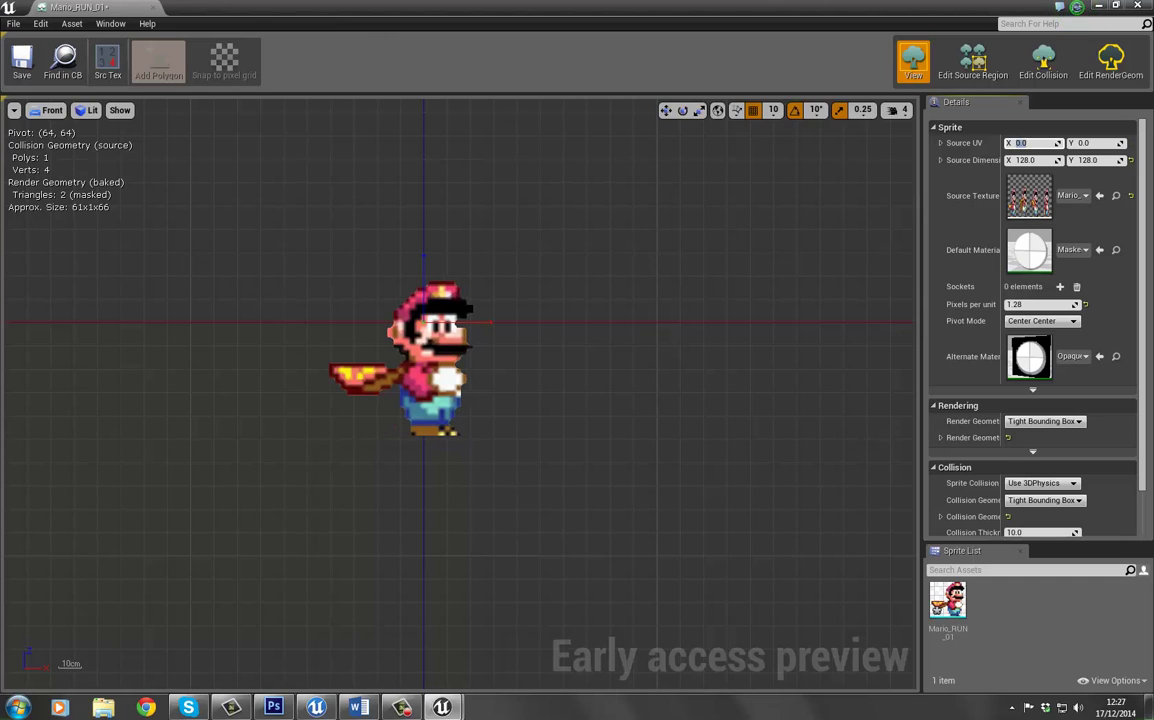
Step: Switch to Word and examine the 128px chart's X and Y coordinates in the Flipbook Texture Coordinates document
click(358, 707)
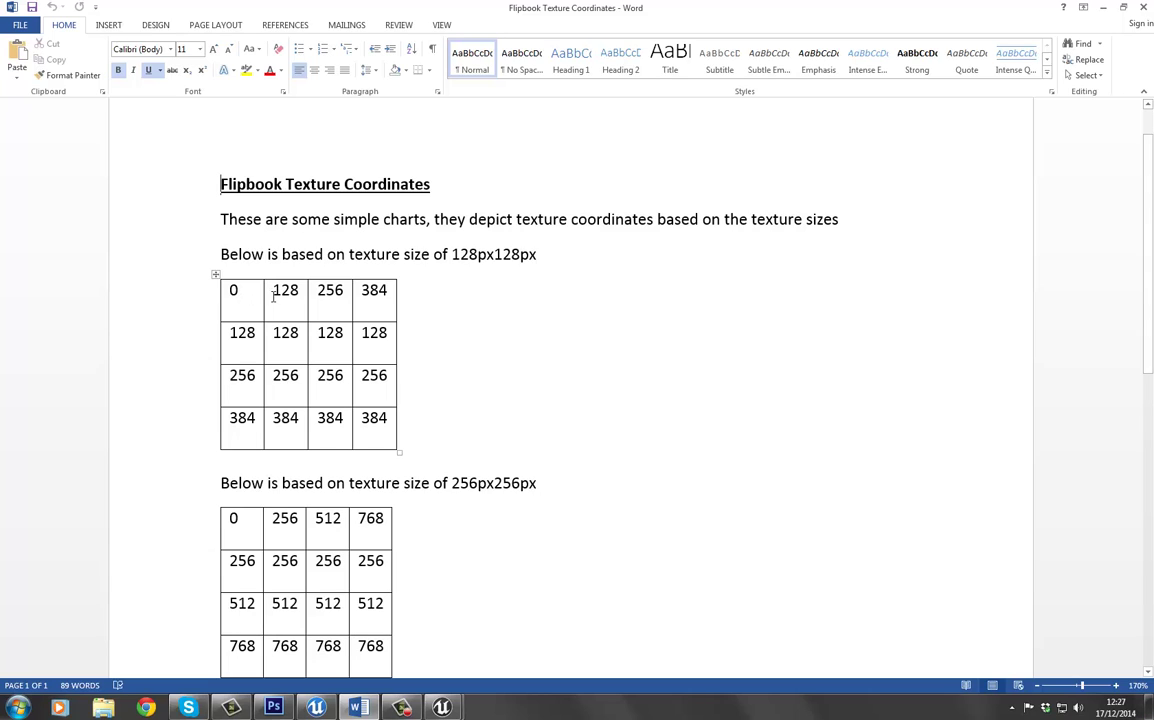
drag(275, 297, 296, 293)
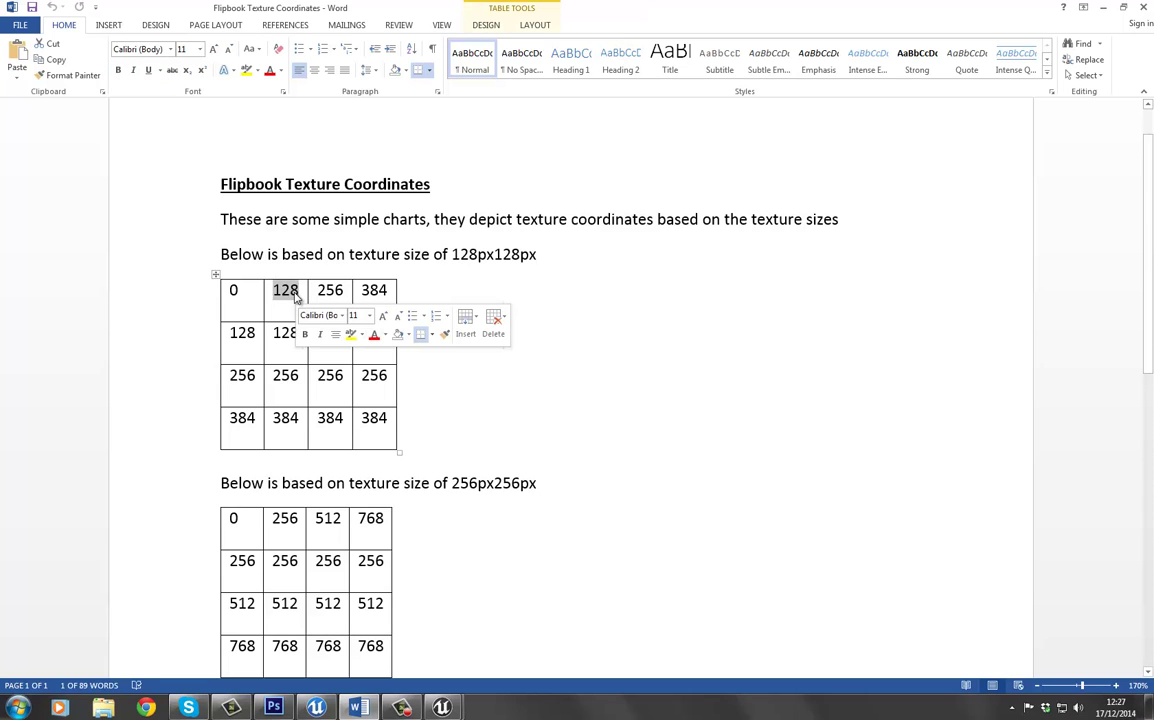
click(283, 290)
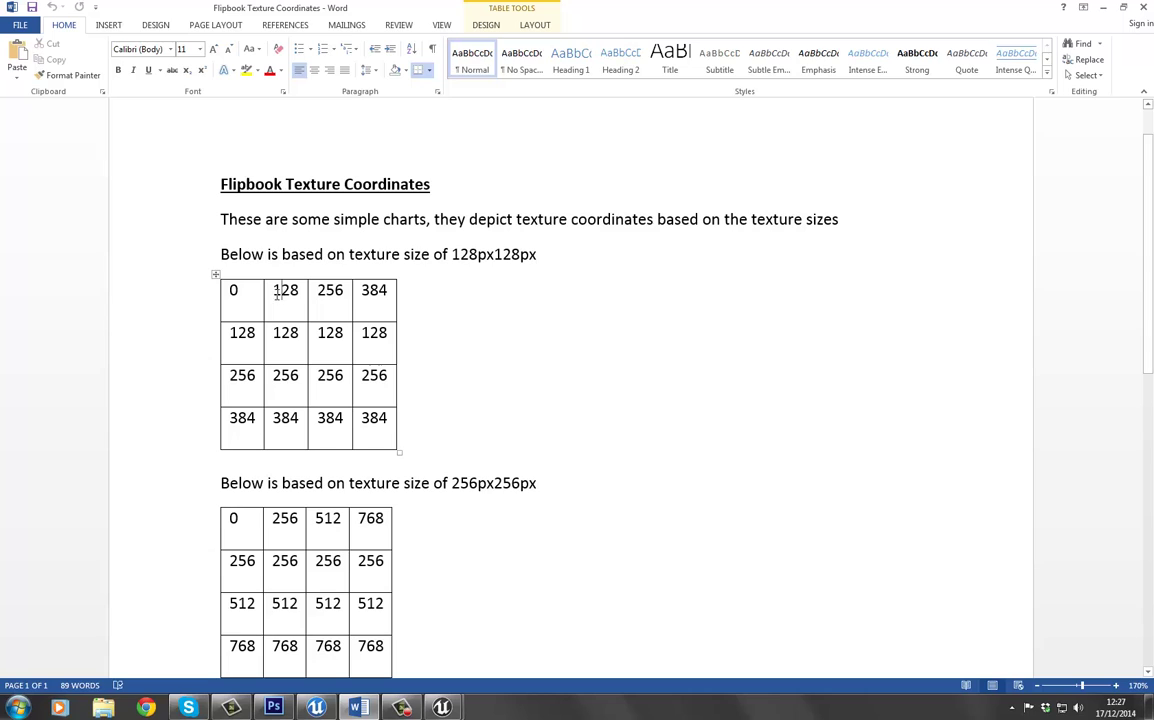
double_click(284, 291)
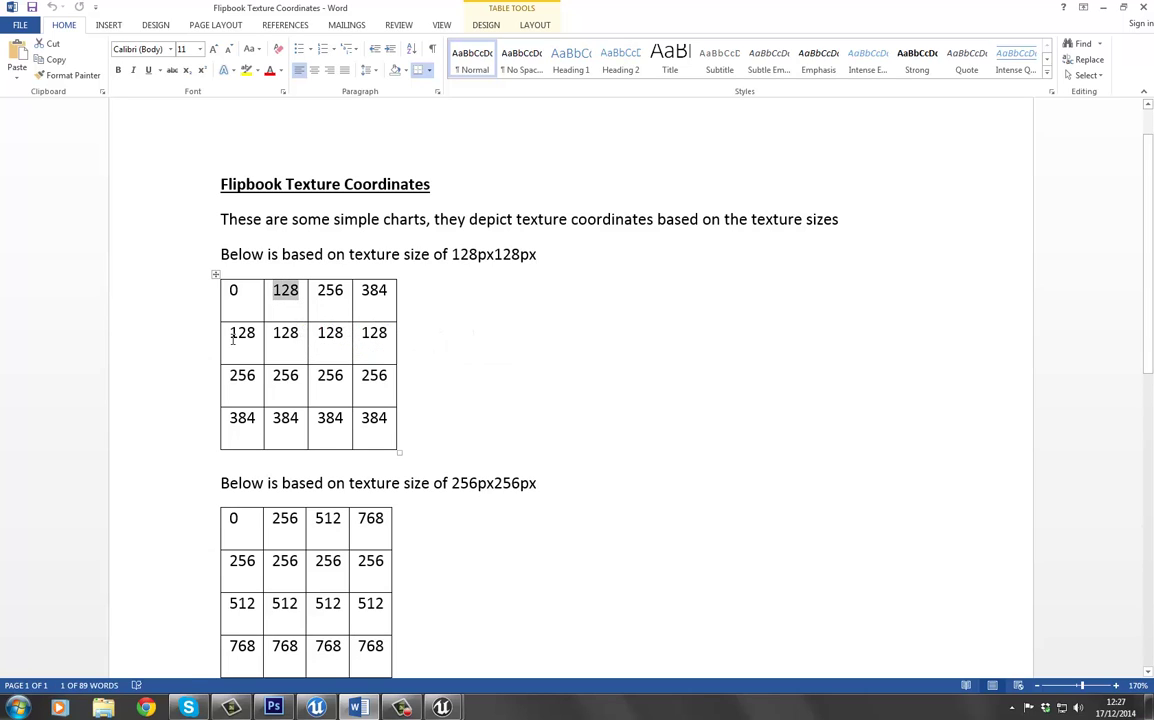
double_click(240, 332)
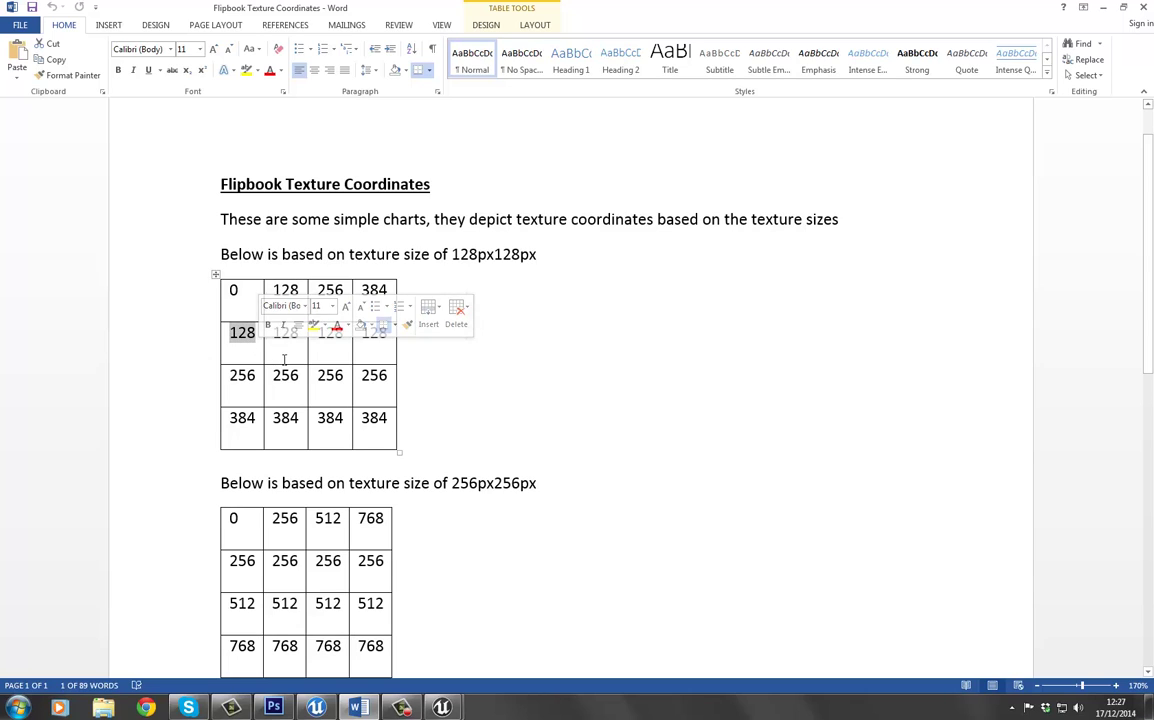
double_click(283, 334)
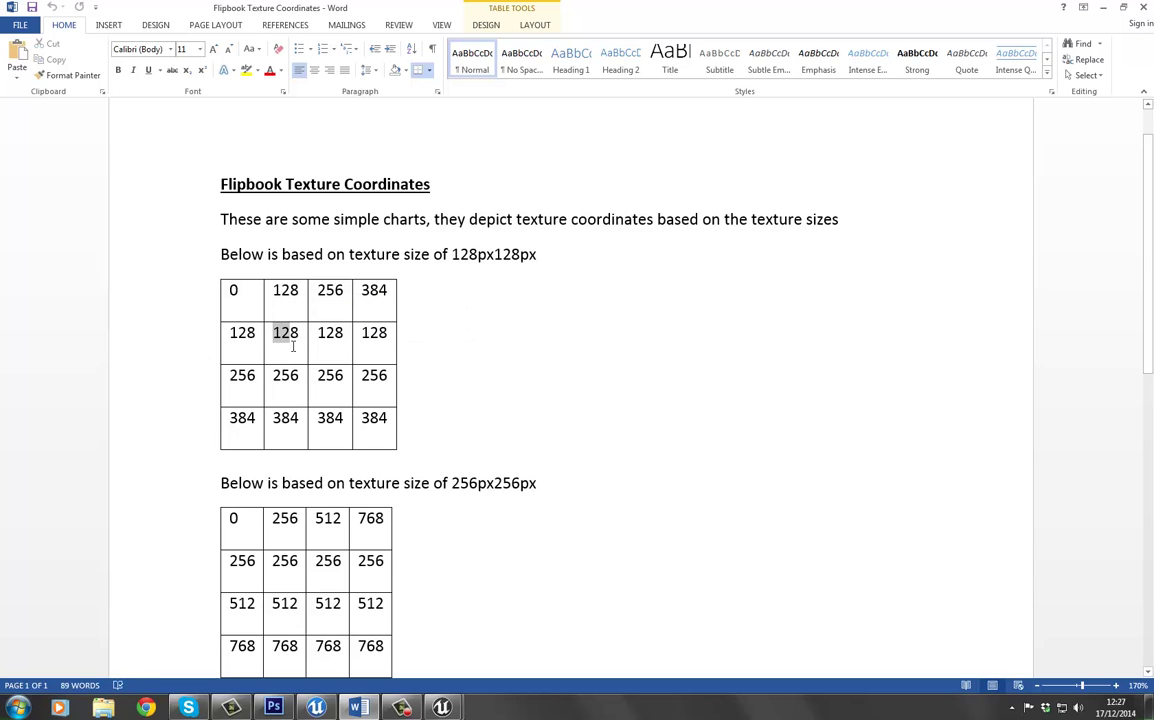
click(282, 292)
double_click(375, 291)
scroll(200, 260, down, 1)
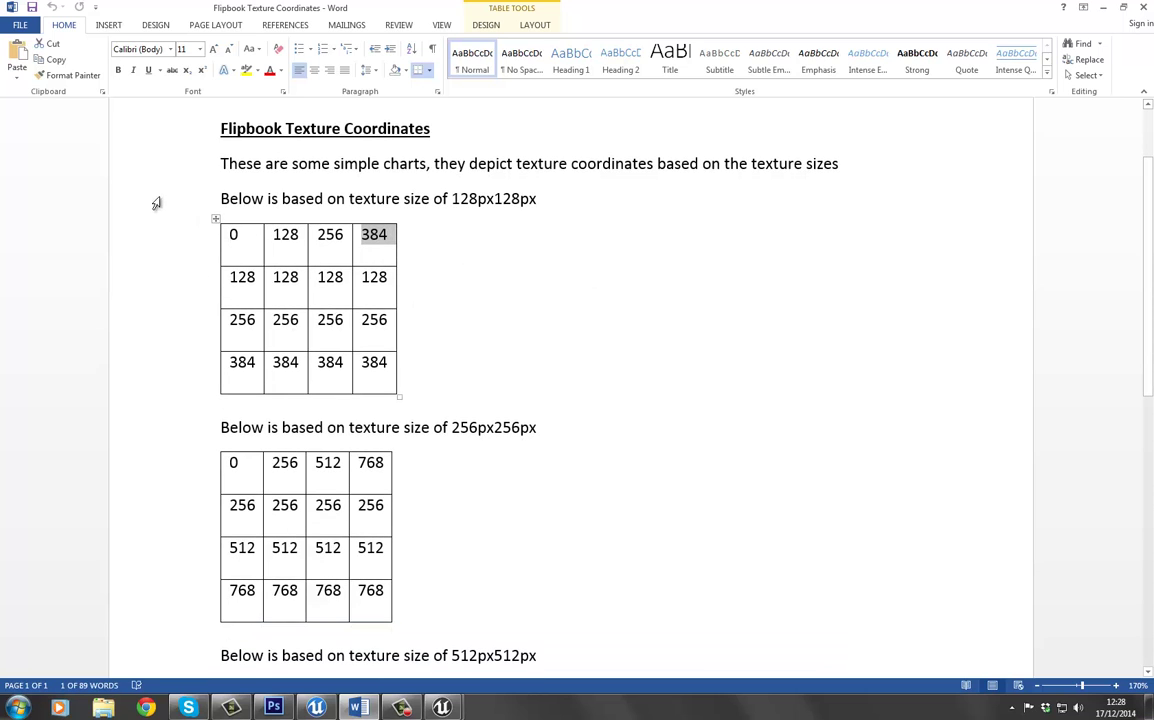
click(235, 235)
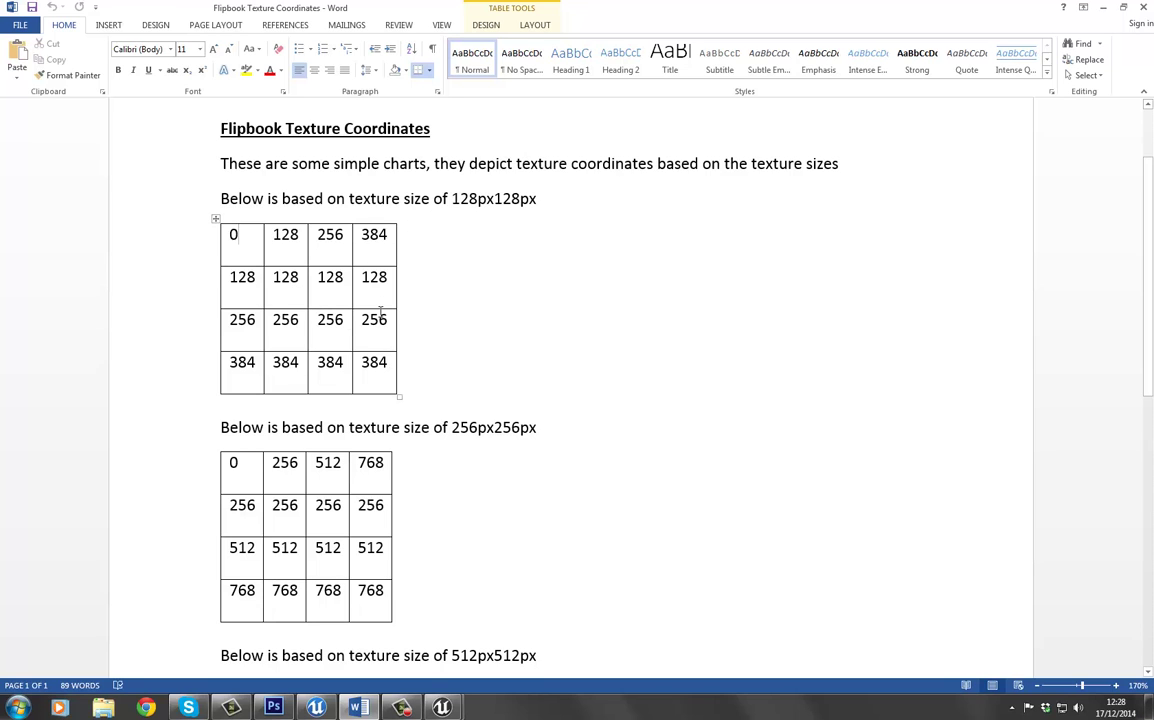
Step: Review the coordinate charts for 256px and 512px textures, then return to the 128px chart
scroll(354, 320, down, 6)
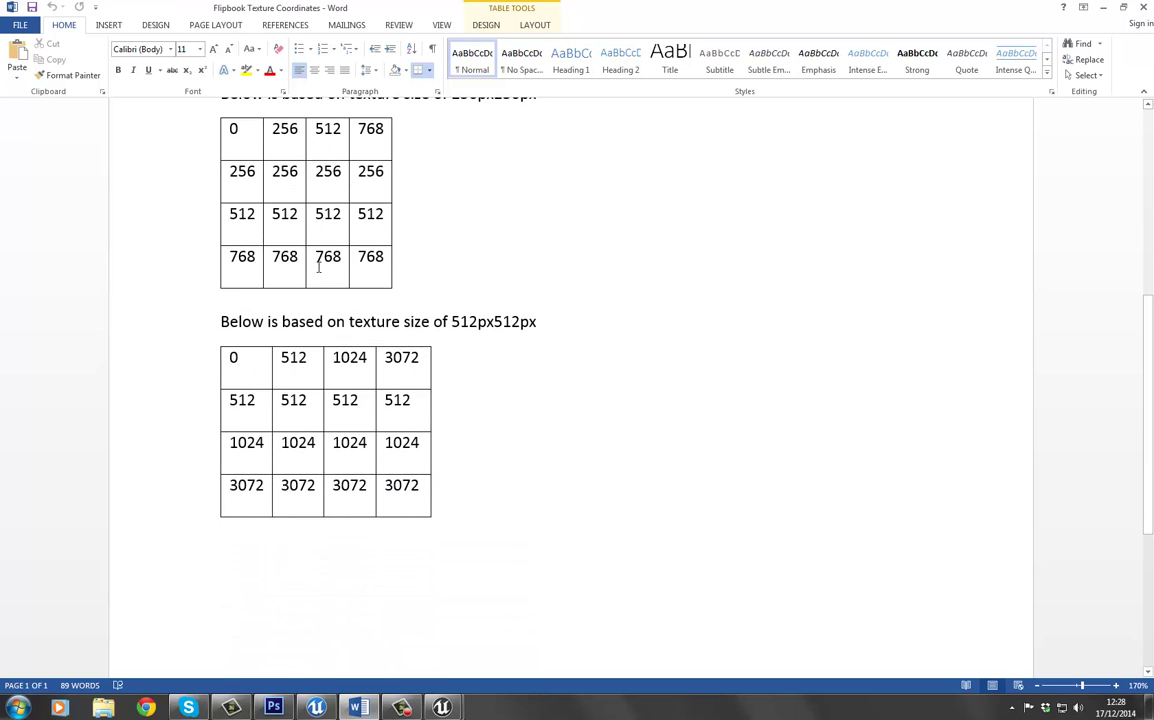
scroll(285, 205, up, 2)
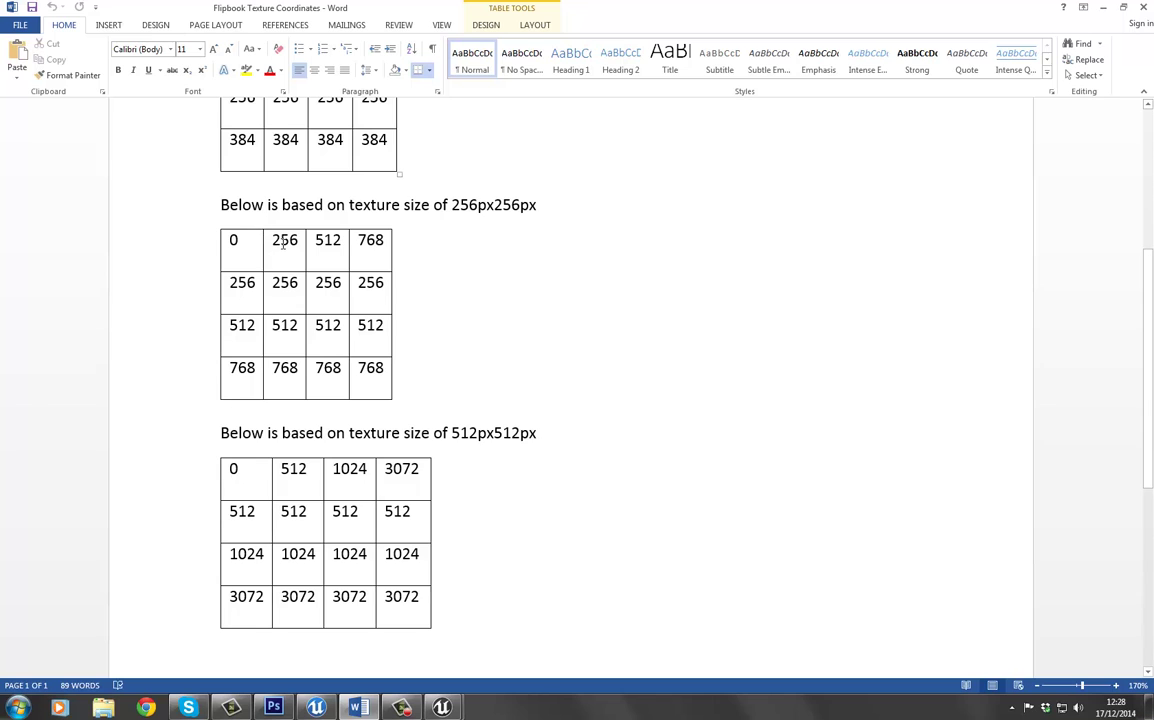
scroll(285, 260, down, 3)
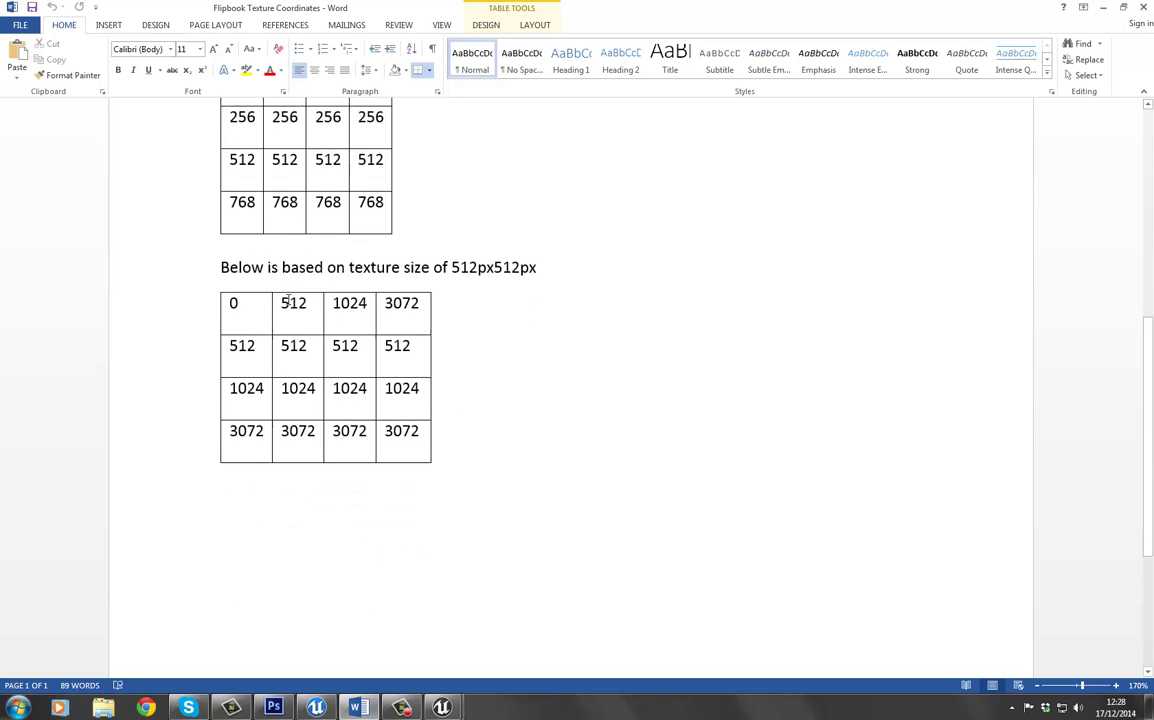
scroll(303, 312, up, 7)
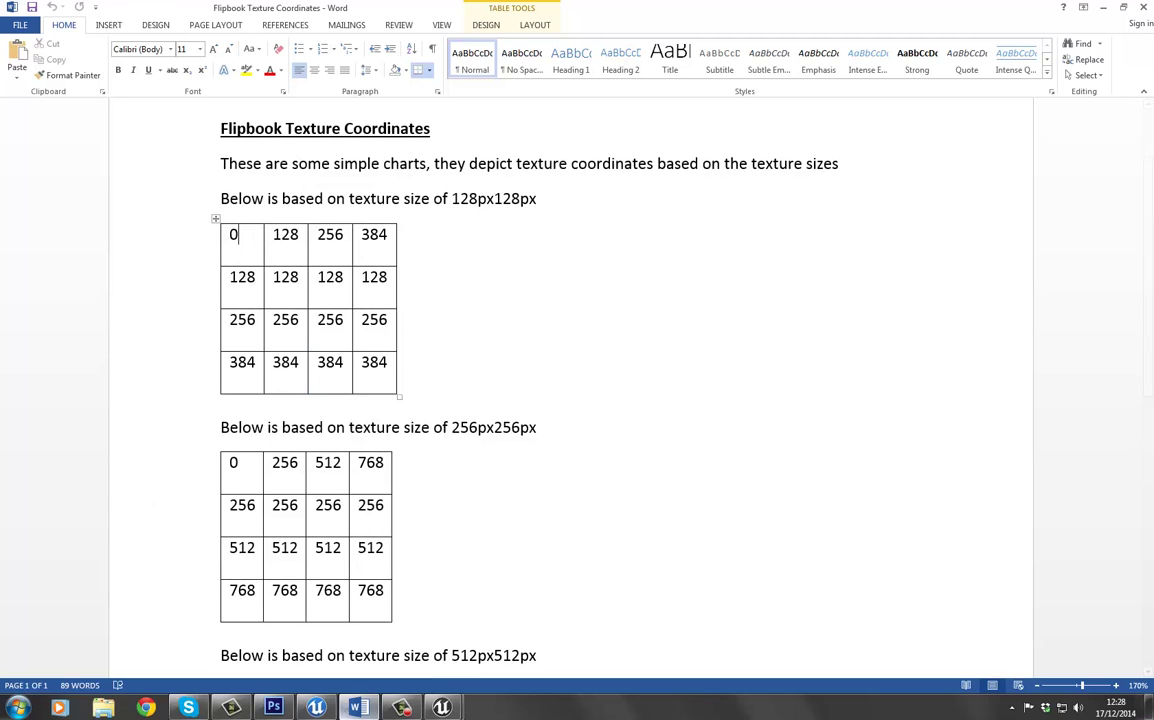
Step: Switch back to the Mario_RUN_01 sprite in Unreal Editor, save it and close its editor window
mouse_move(441, 707)
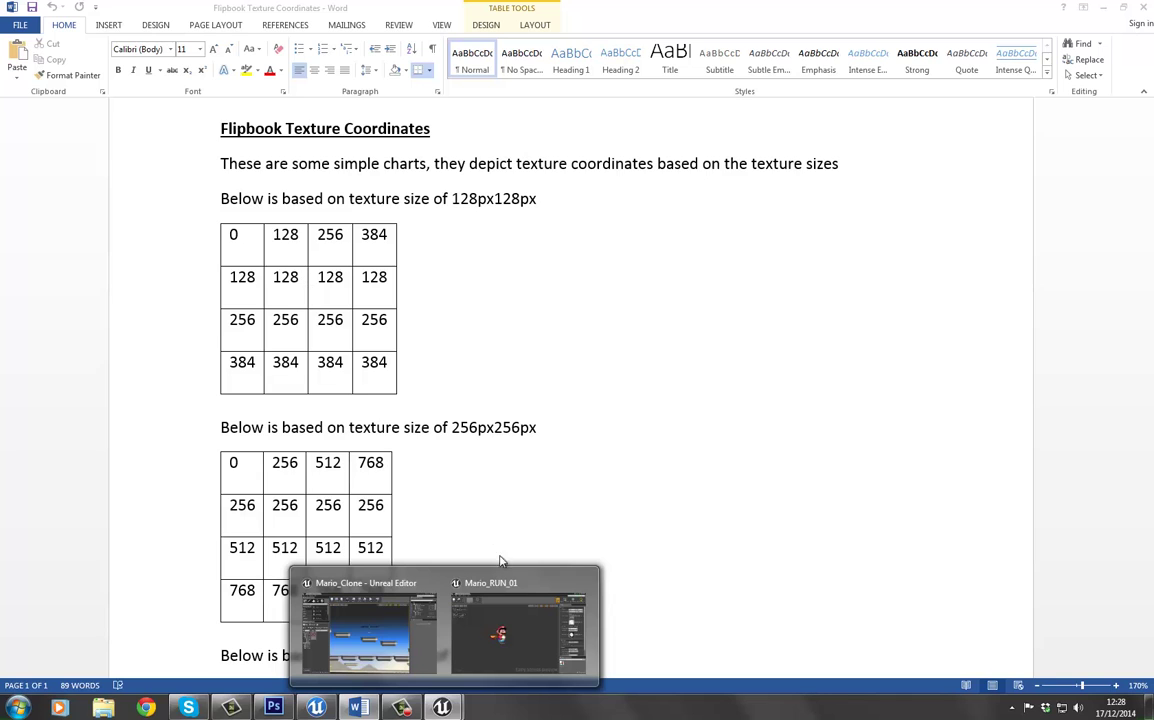
click(530, 630)
key(ctrl+s)
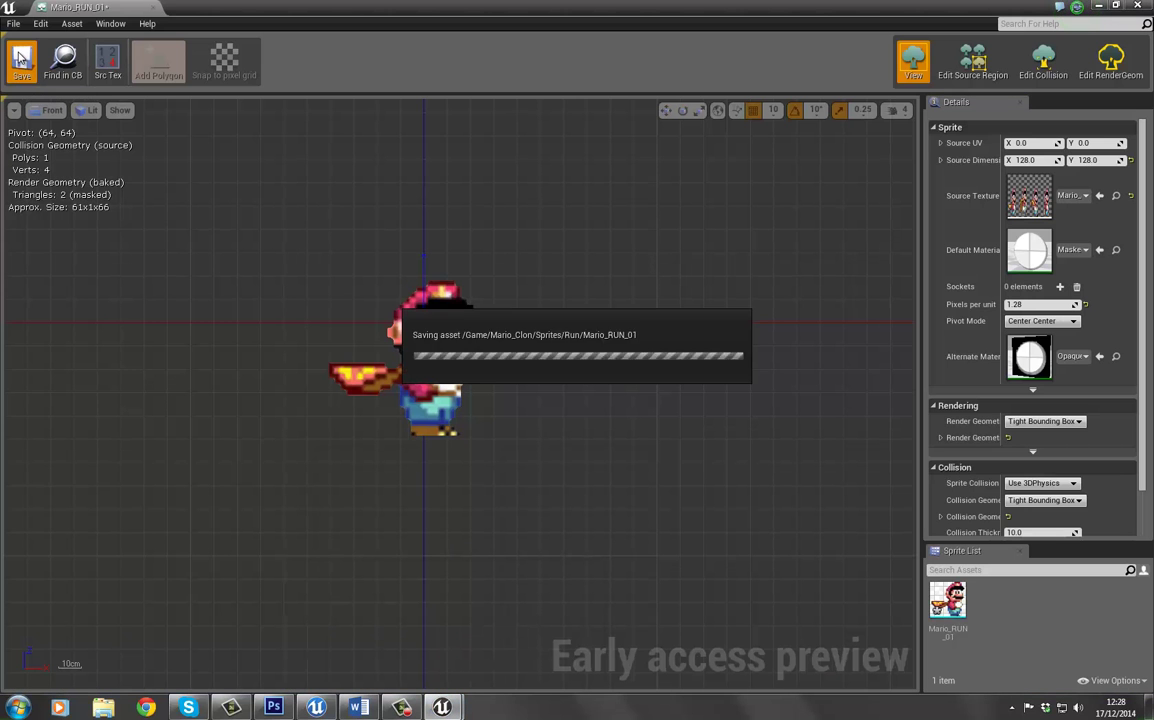
double_click(446, 5)
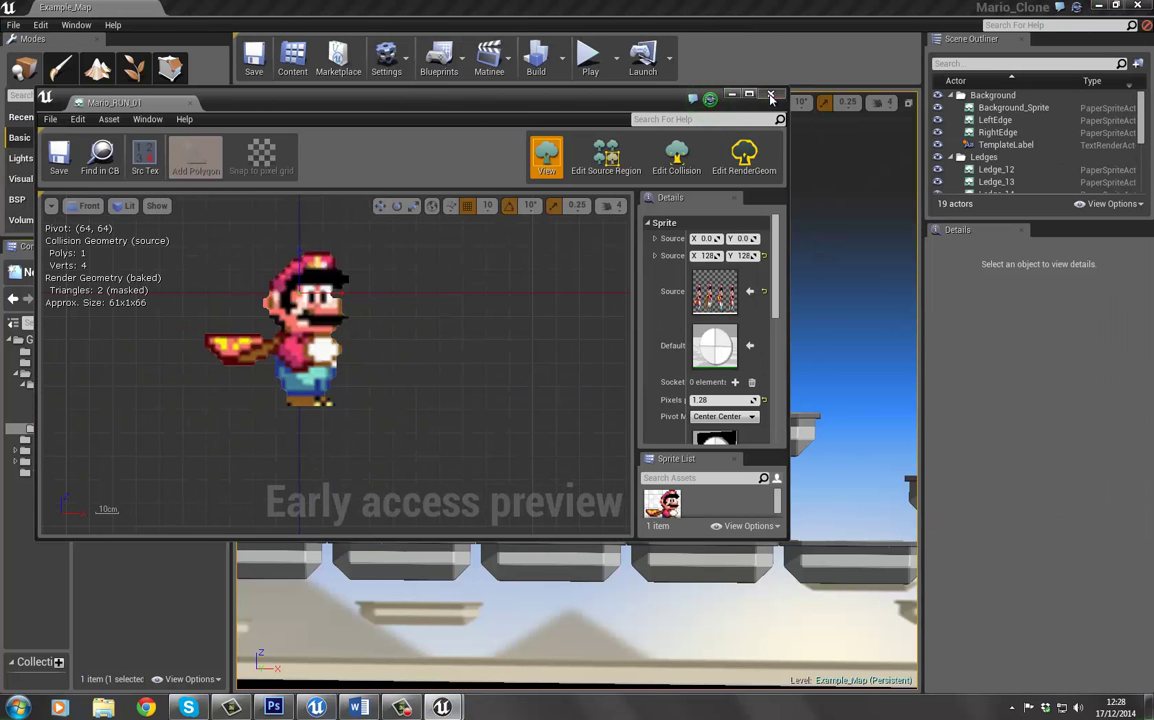
click(690, 88)
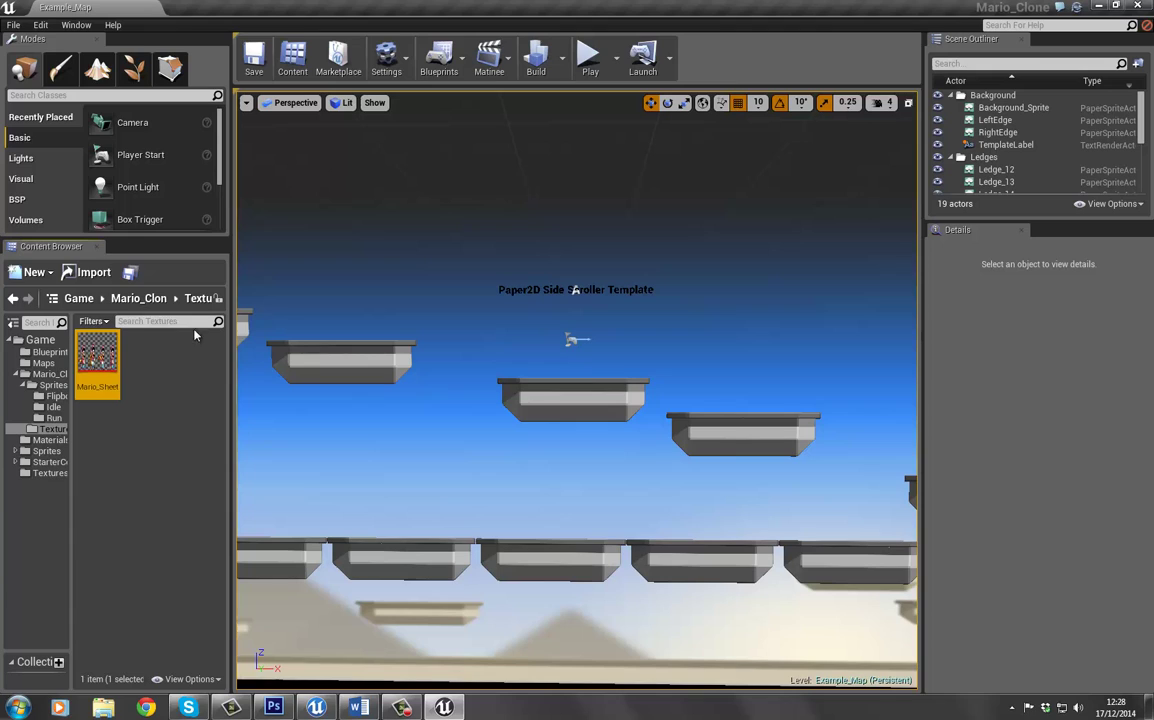
Step: Create a new sprite named Mario_RUN_02 in the Mario_Clon Sprites/Run folder
click(54, 418)
right_click(137, 367)
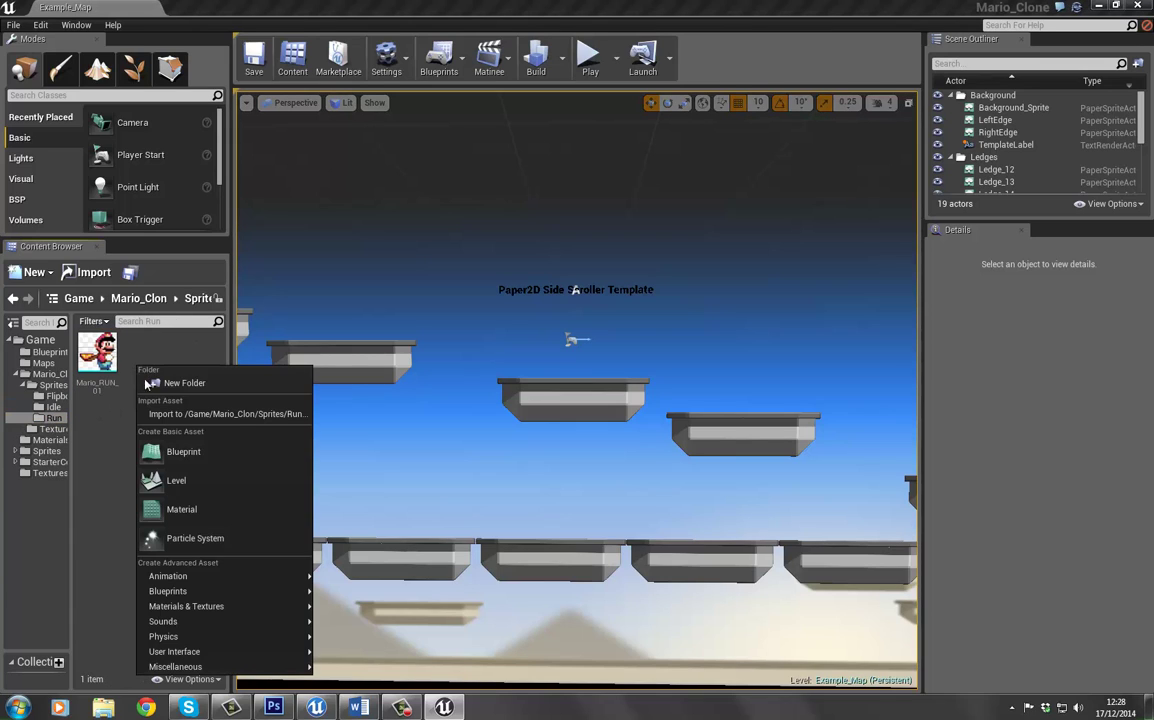
mouse_move(180, 667)
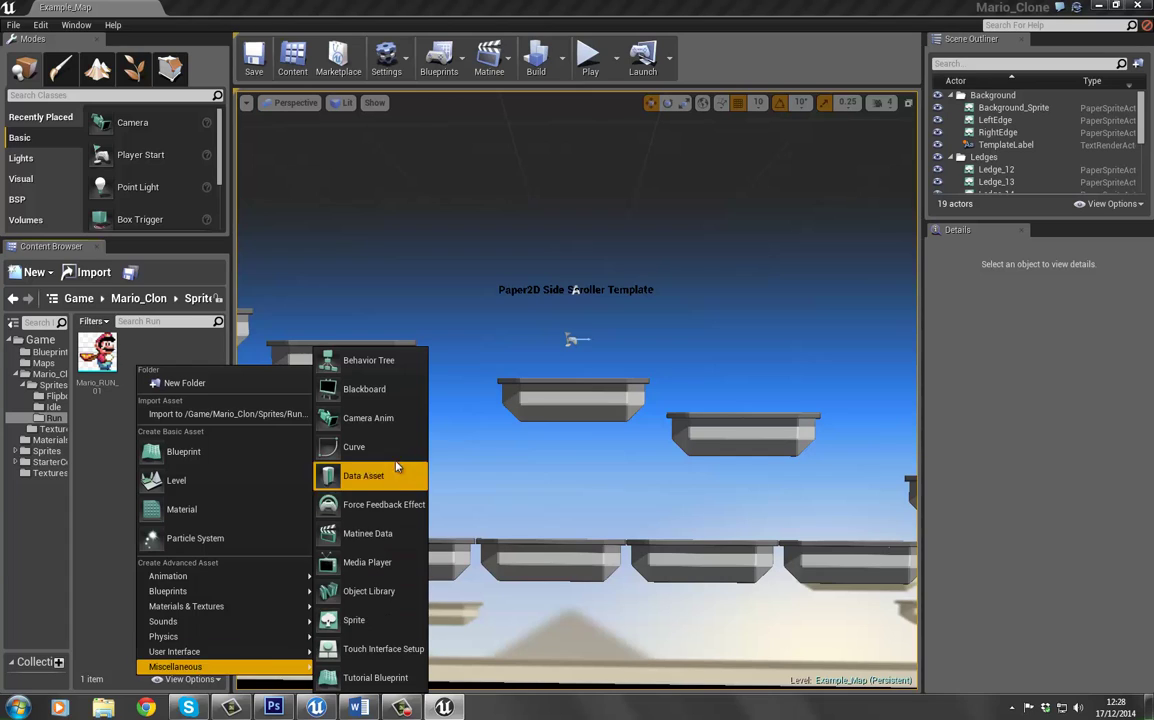
click(381, 619)
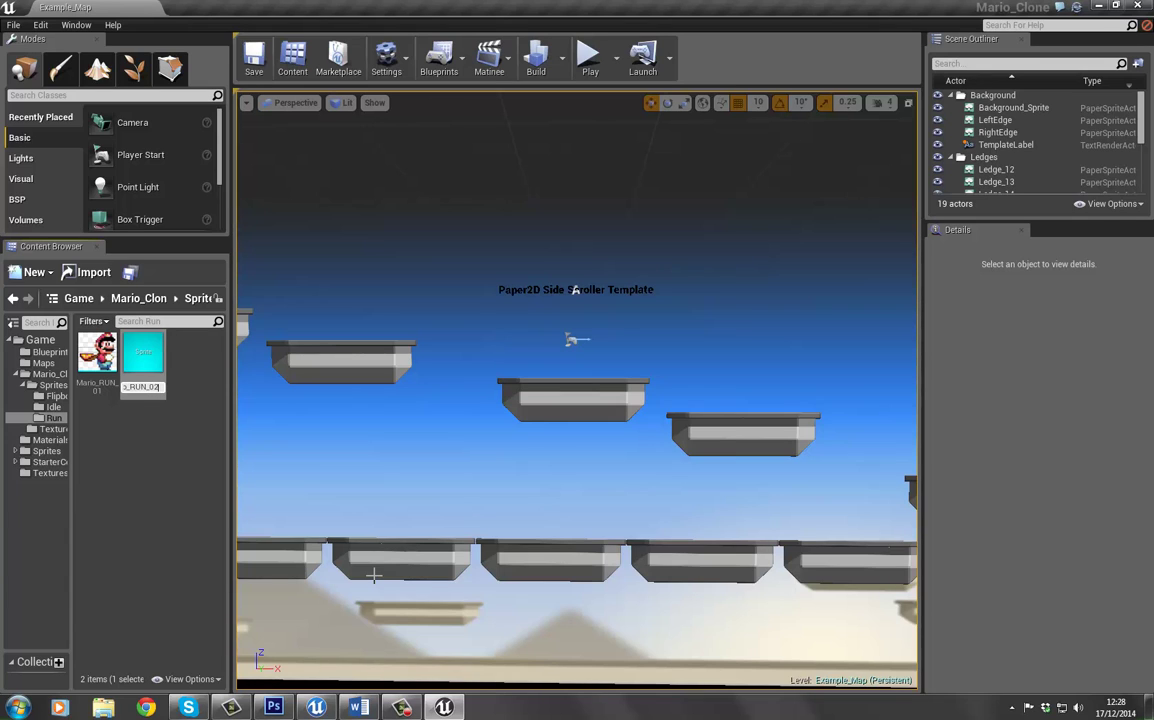
key(Return)
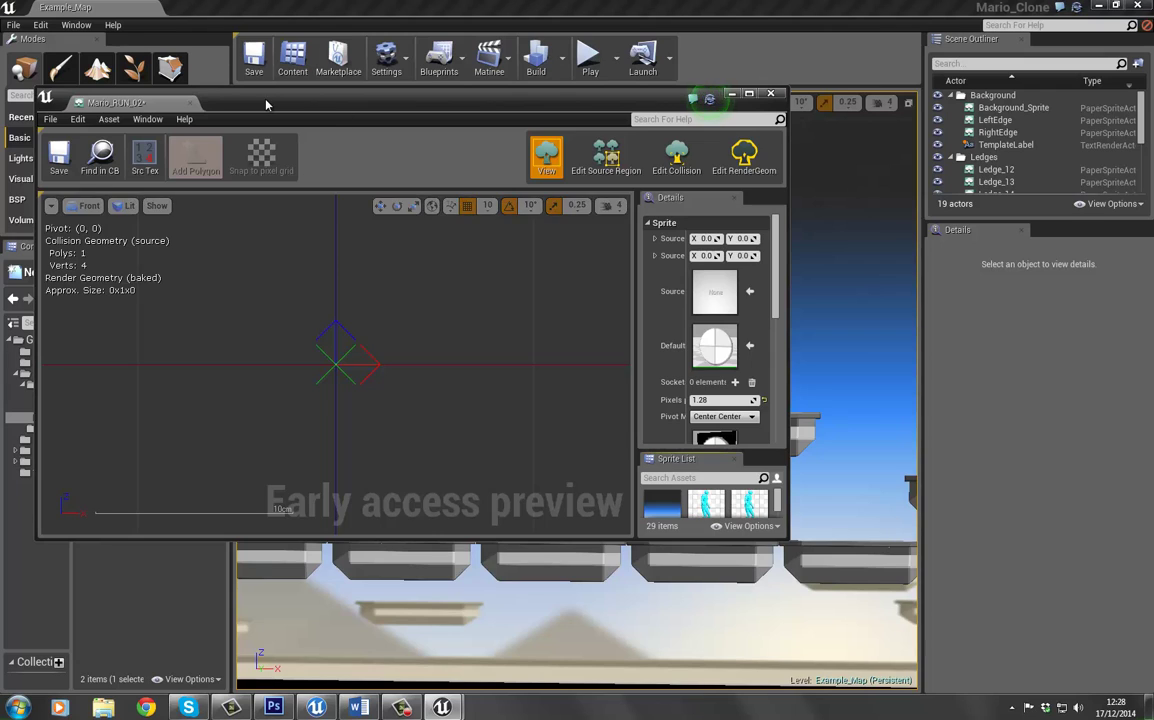
Step: Assign Mario_Sheet from the Mario_Clon Textures folder as the Source Texture of Mario_RUN_02
drag(266, 104, 429, 147)
click(55, 388)
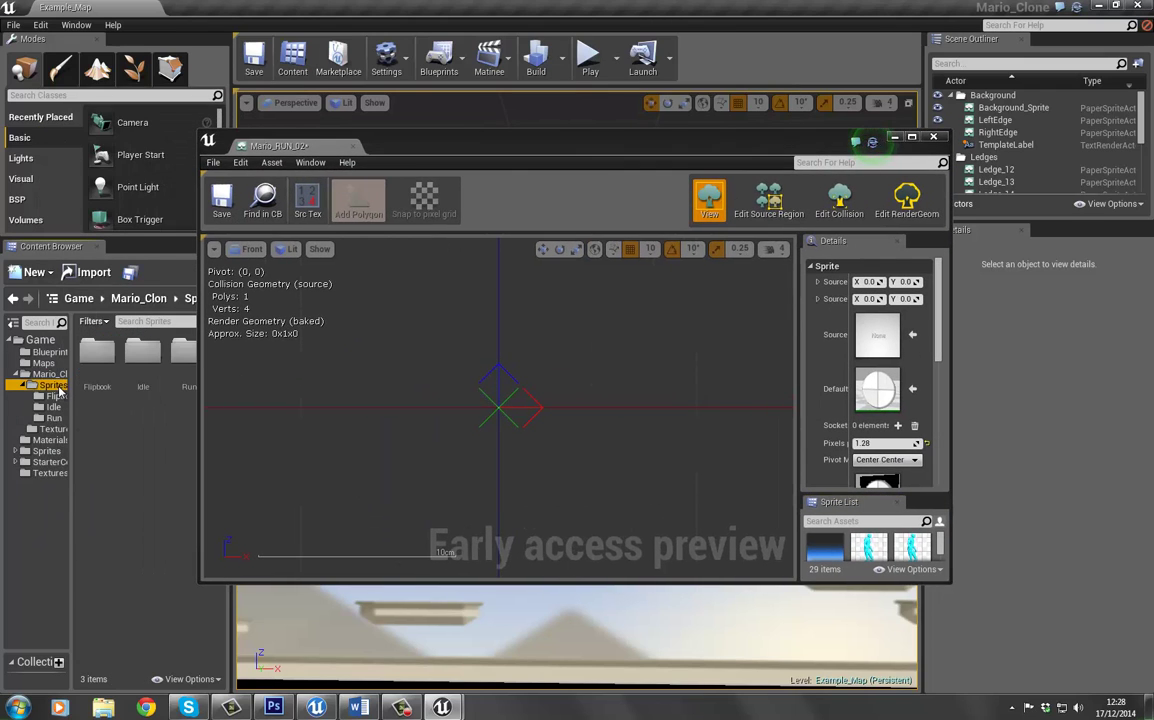
click(50, 373)
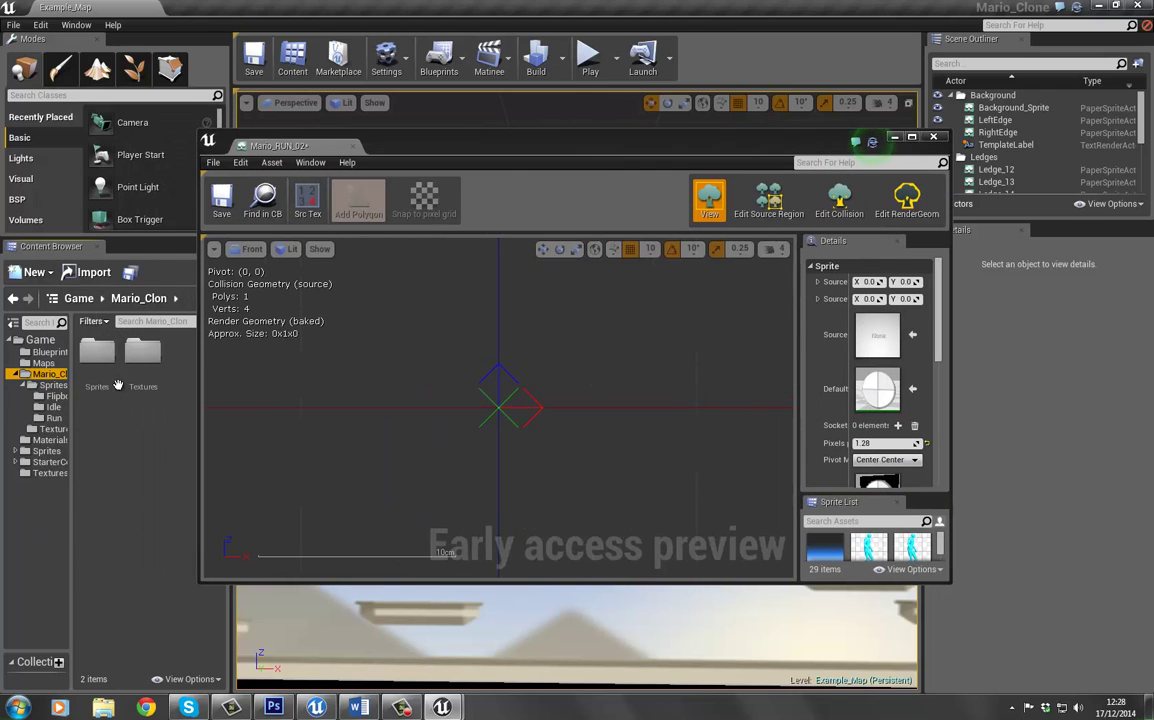
double_click(157, 355)
drag(98, 360, 857, 346)
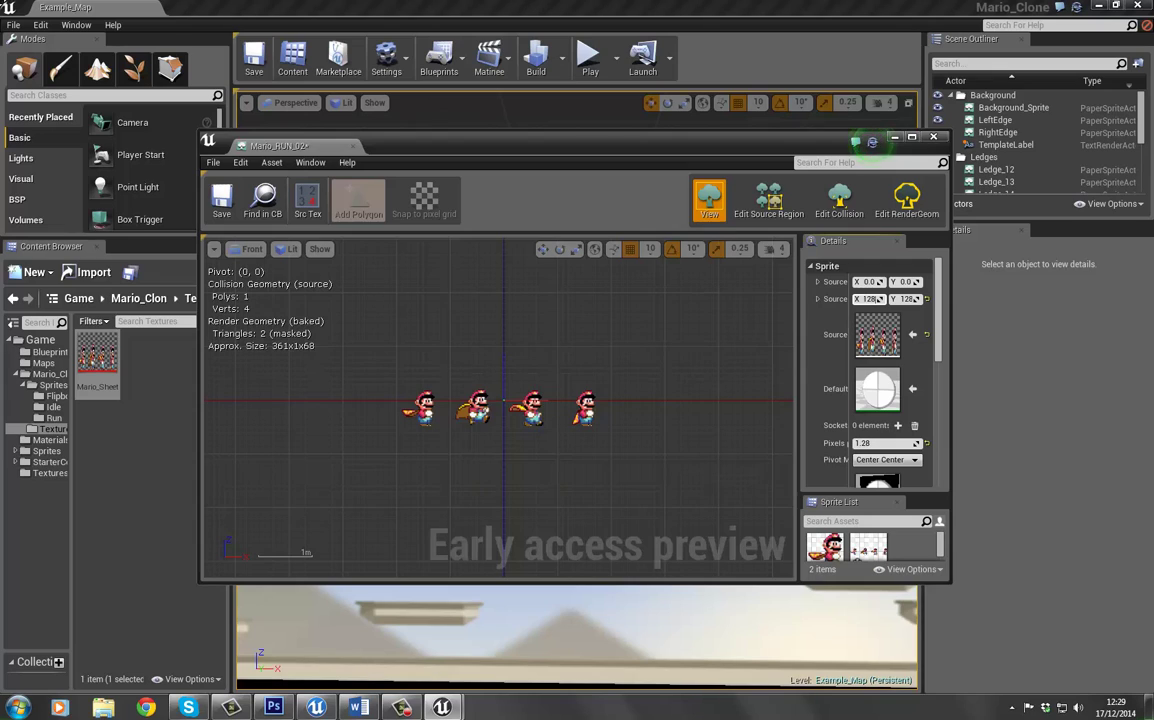
Step: Set Mario_RUN_02's Source Dimension X to 128 and Source UV X to 128, then save and close the sprite
key(Tab)
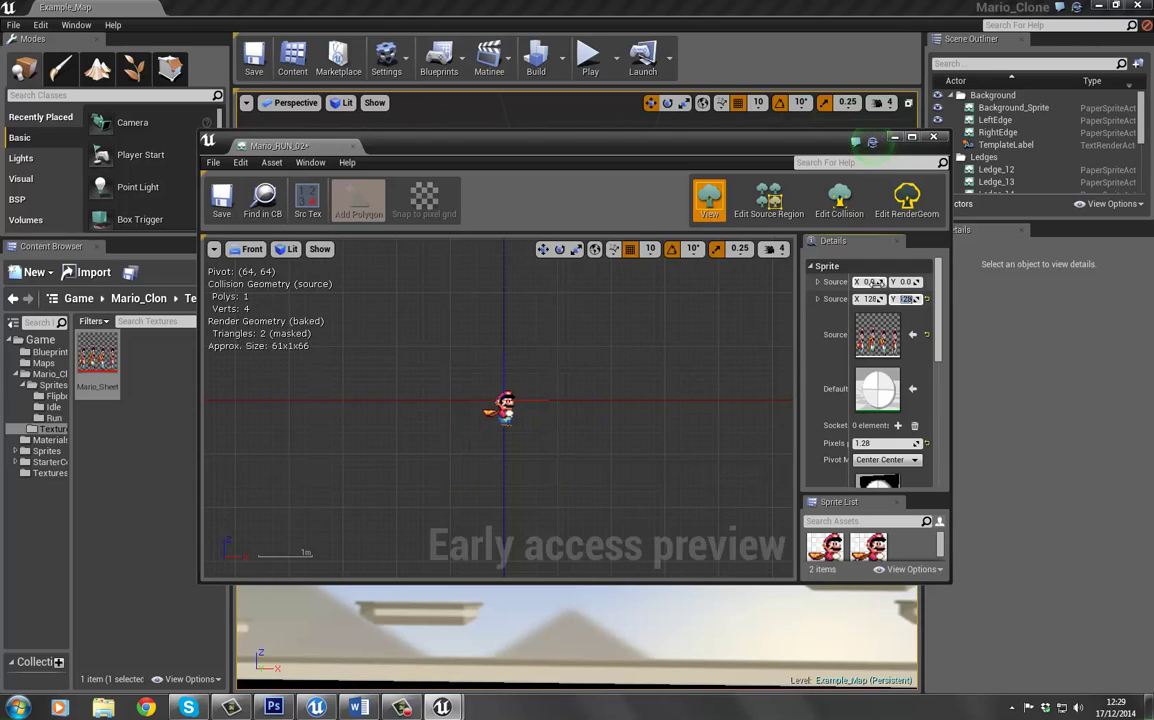
click(870, 282)
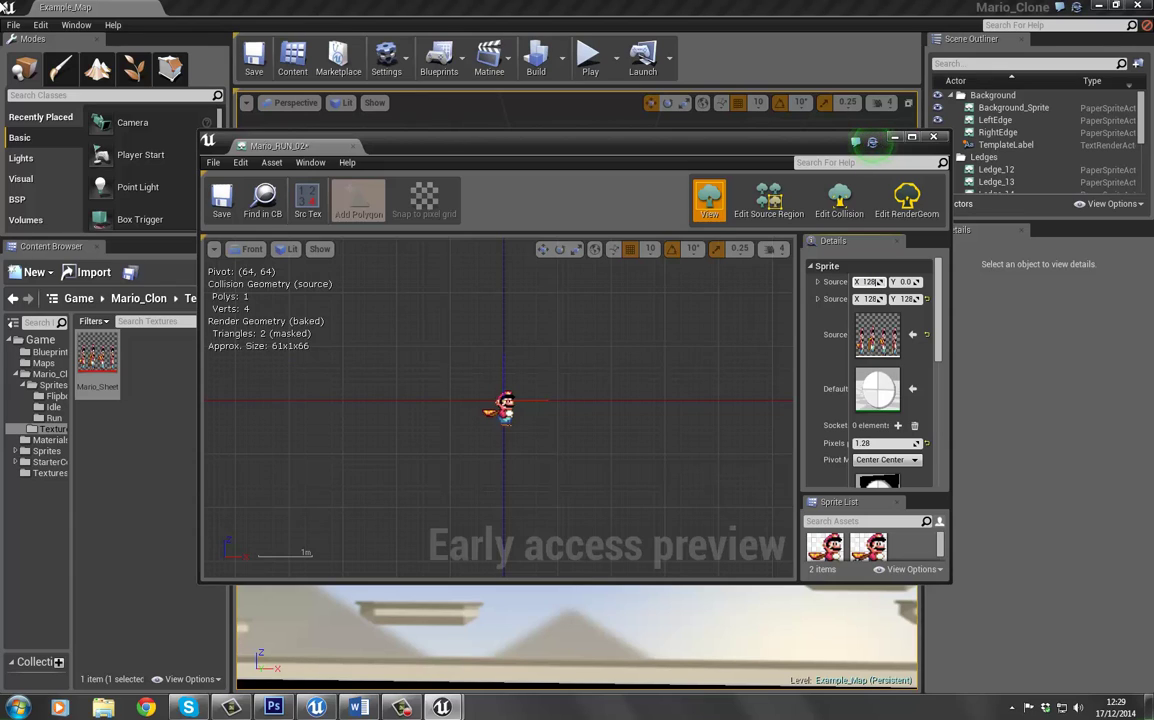
key(Return)
click(221, 198)
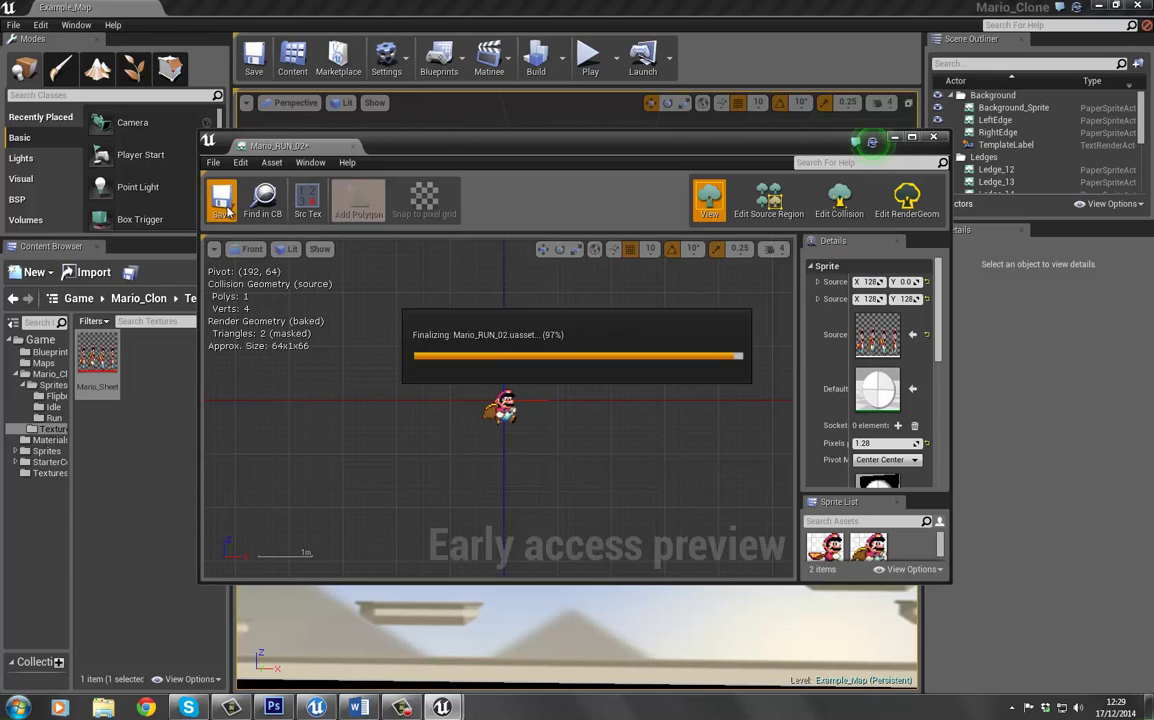
click(933, 136)
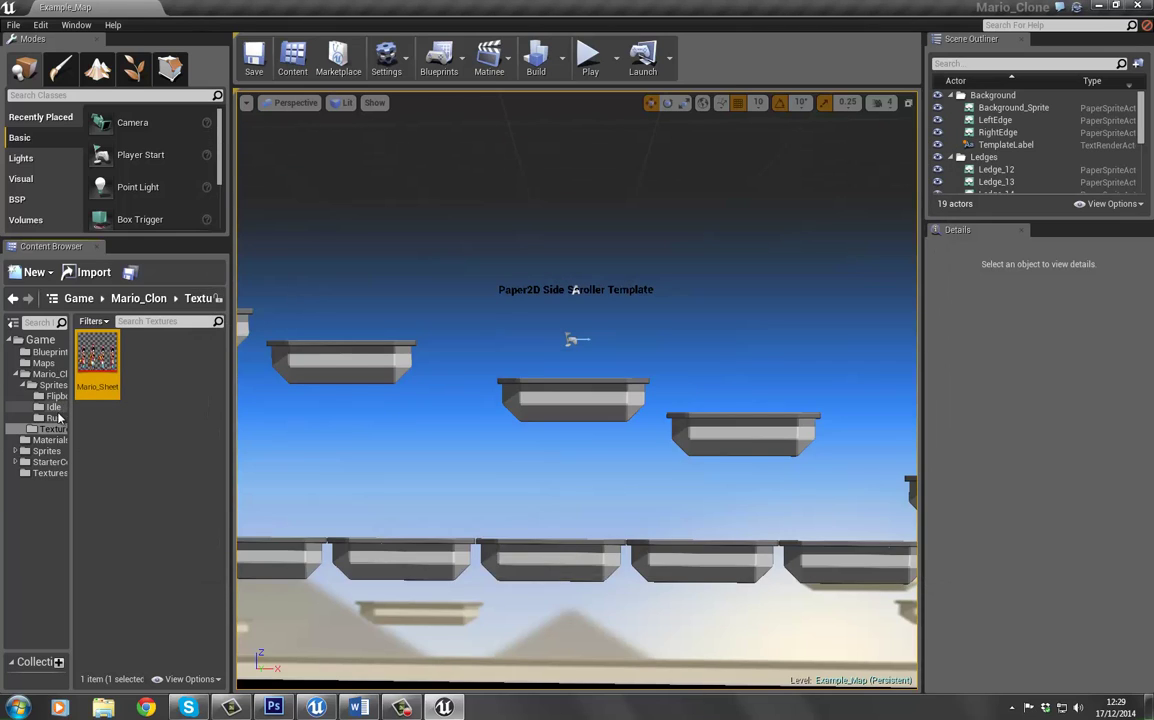
Step: Create a new sprite named Mario_RUN_03 in the Mario_Clon Sprites/Run folder
click(55, 409)
click(57, 418)
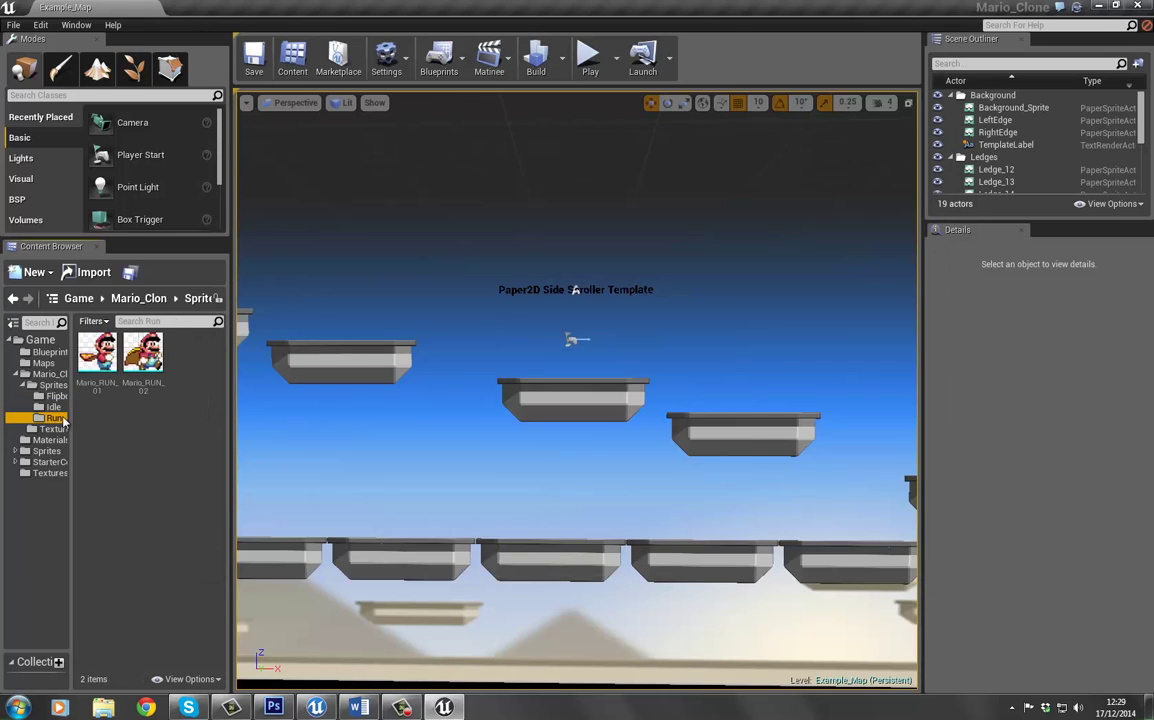
right_click(199, 365)
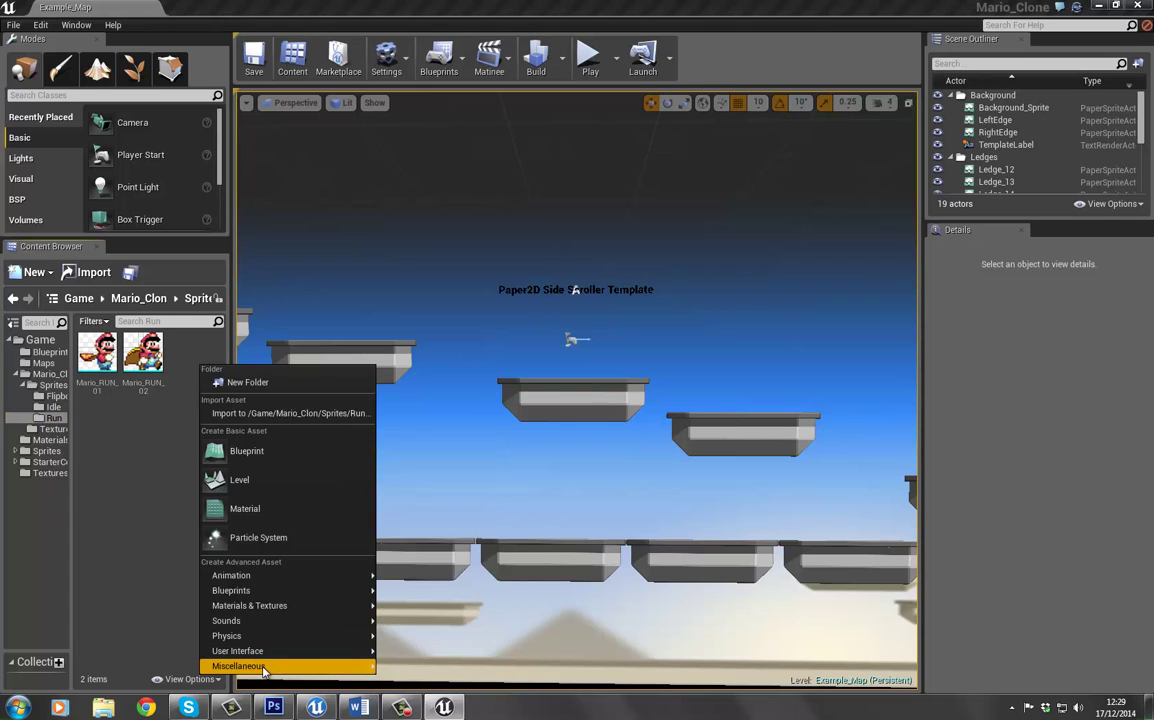
mouse_move(269, 667)
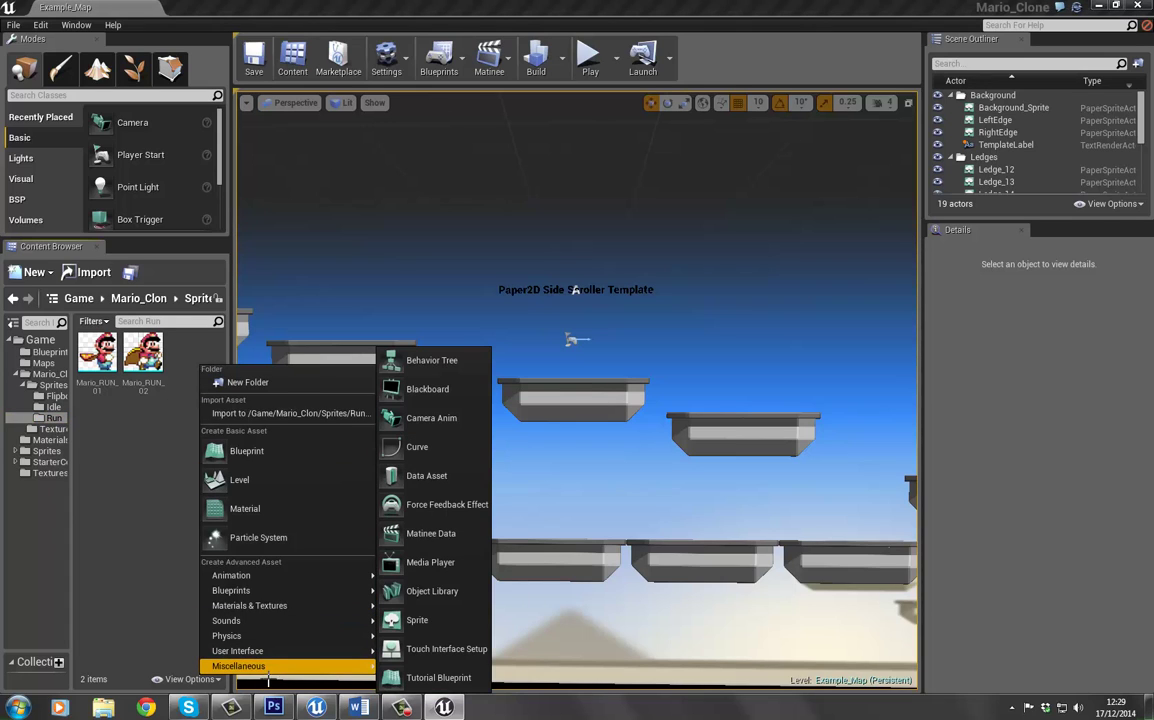
click(433, 632)
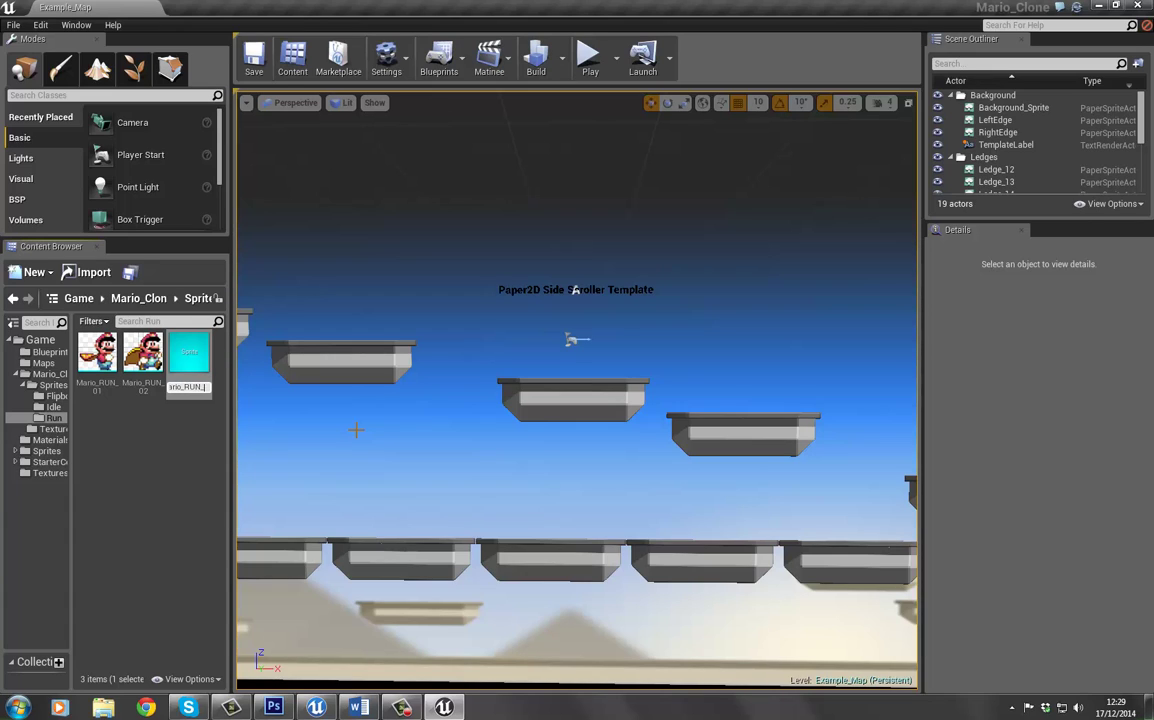
text(Mario_RUN_03)
key(Return)
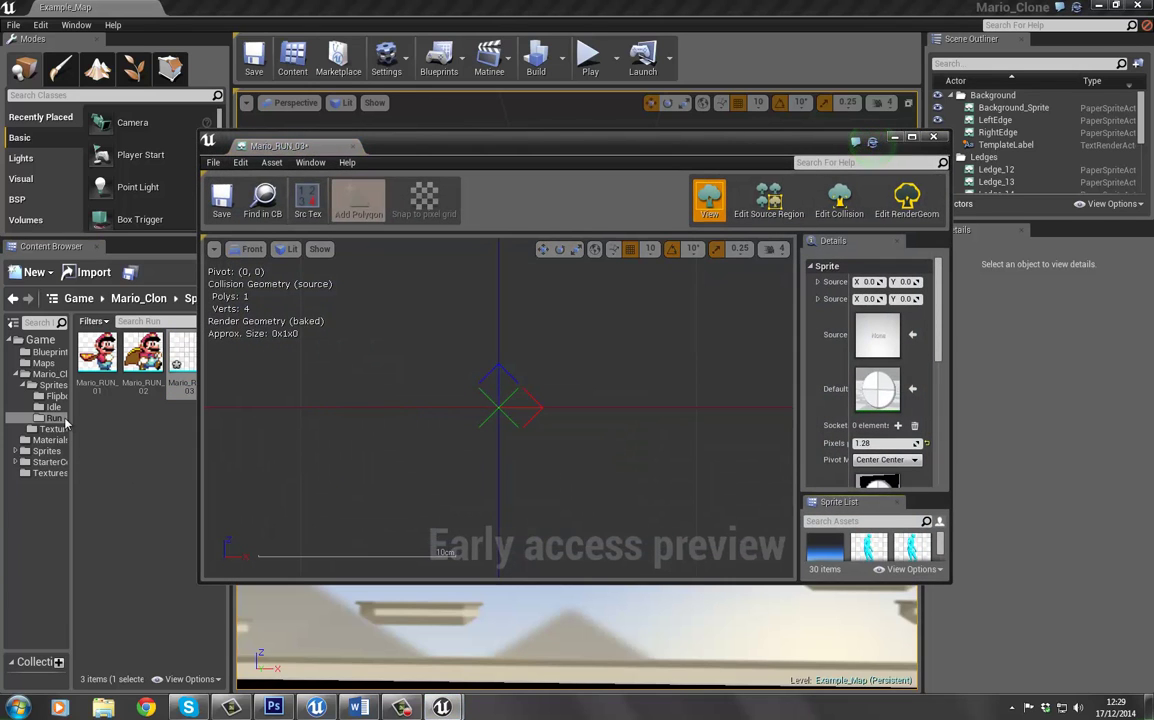
Step: Assign Mario_Sheet as the Source Texture of Mario_RUN_03 and set its Source Dimension X to 128
click(48, 374)
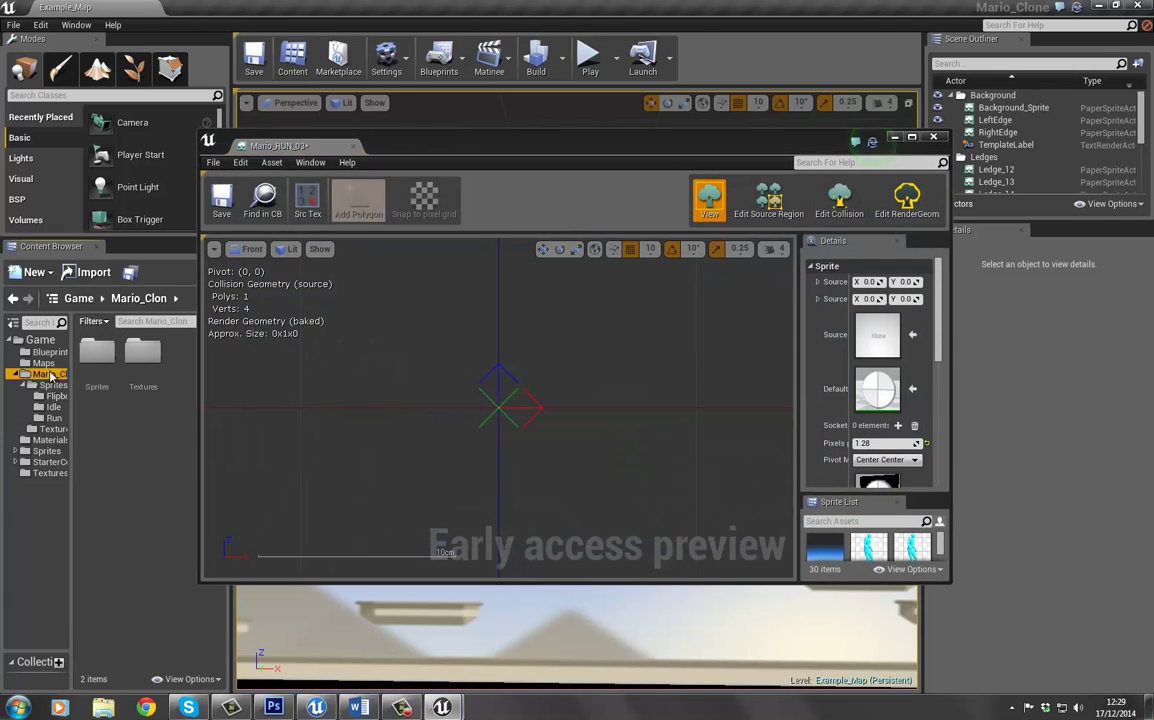
double_click(143, 350)
drag(97, 355, 850, 336)
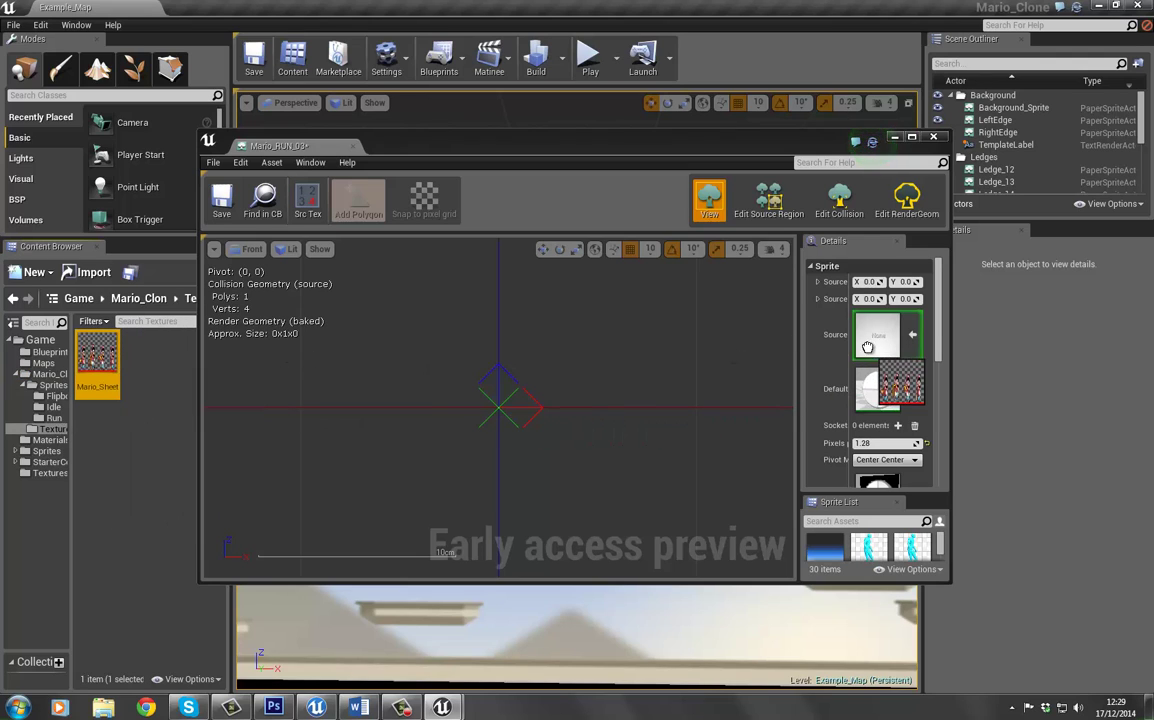
text(128)
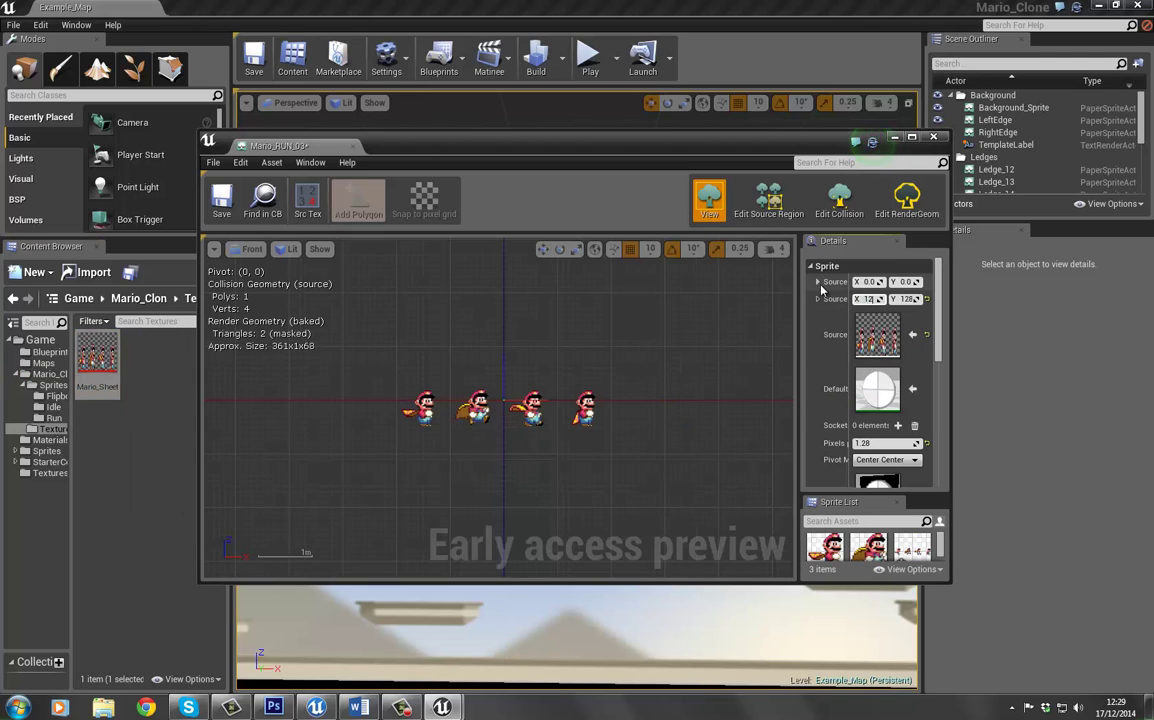
key(Tab)
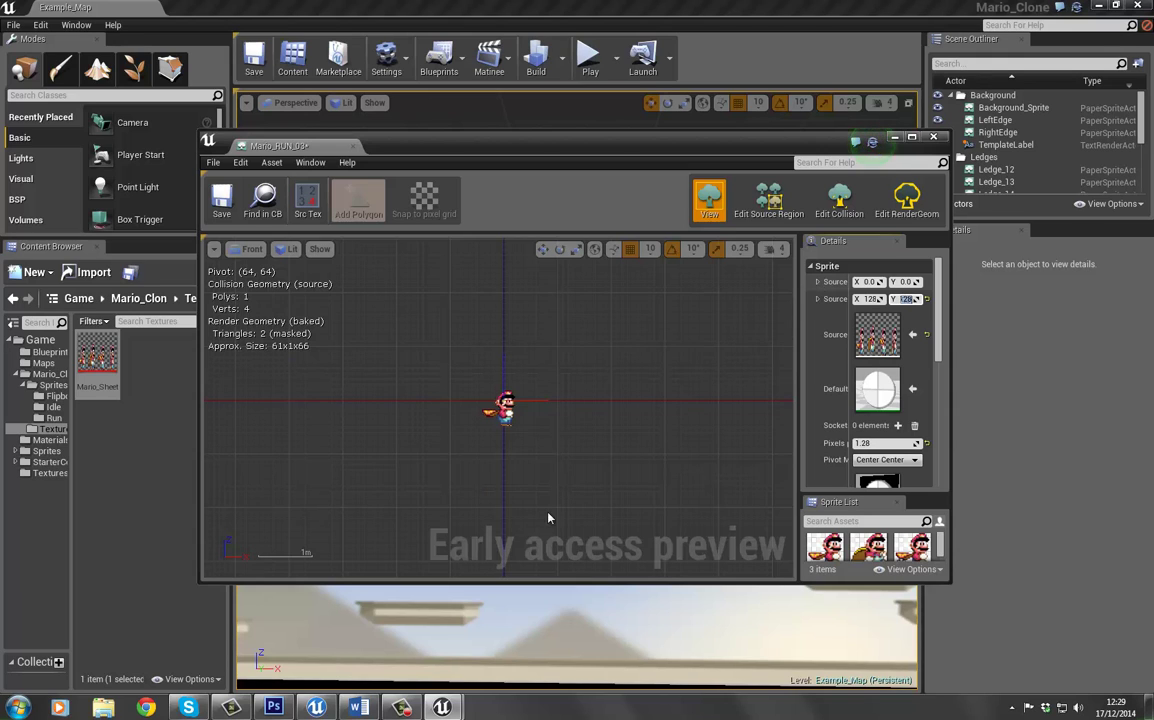
Step: Check the 128px coordinate chart in Word and try a Source UV X of 384 on Mario_RUN_03
click(368, 708)
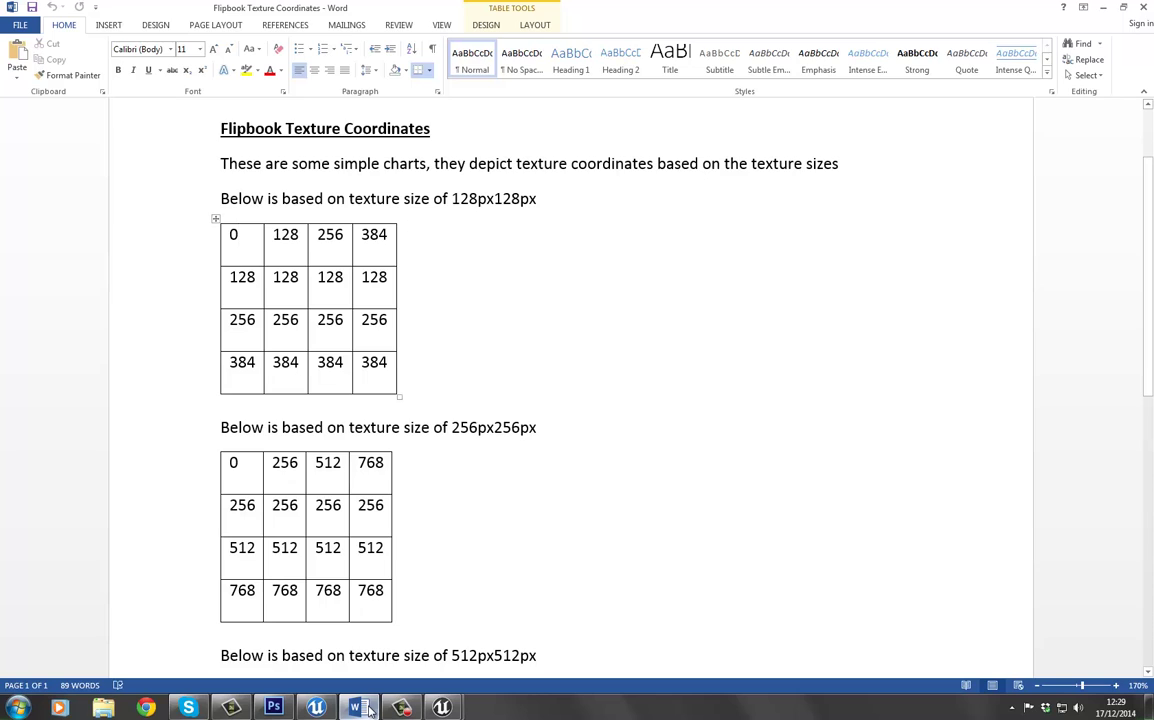
click(358, 708)
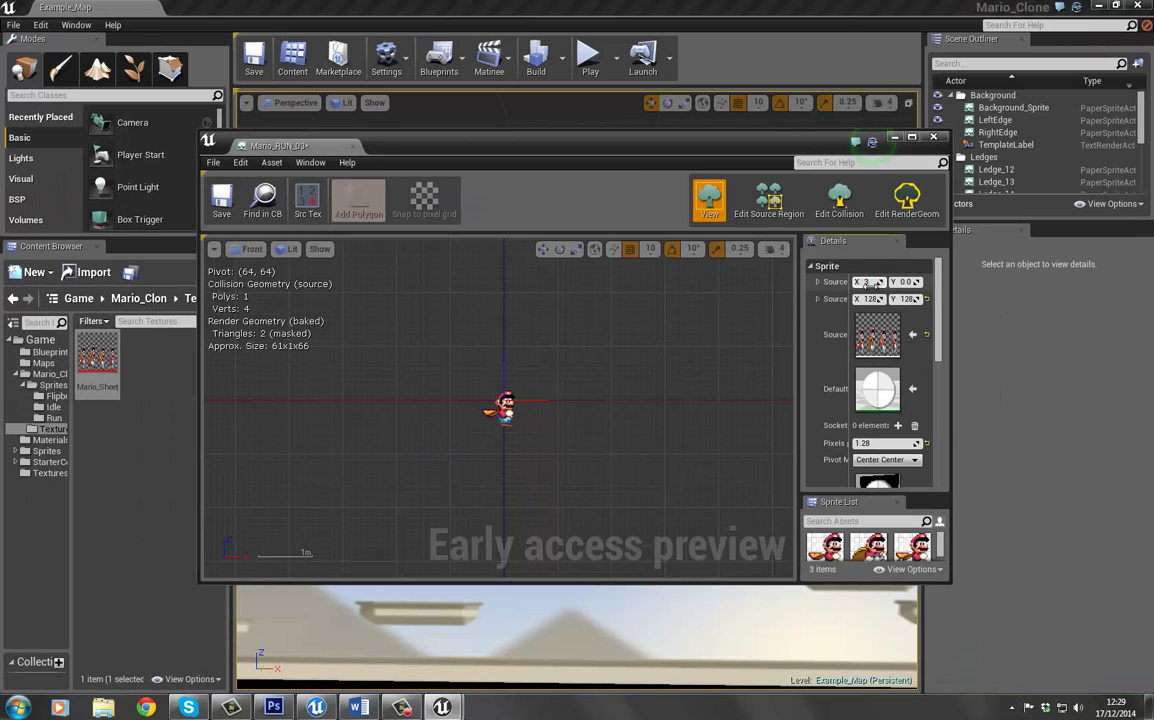
key(Return)
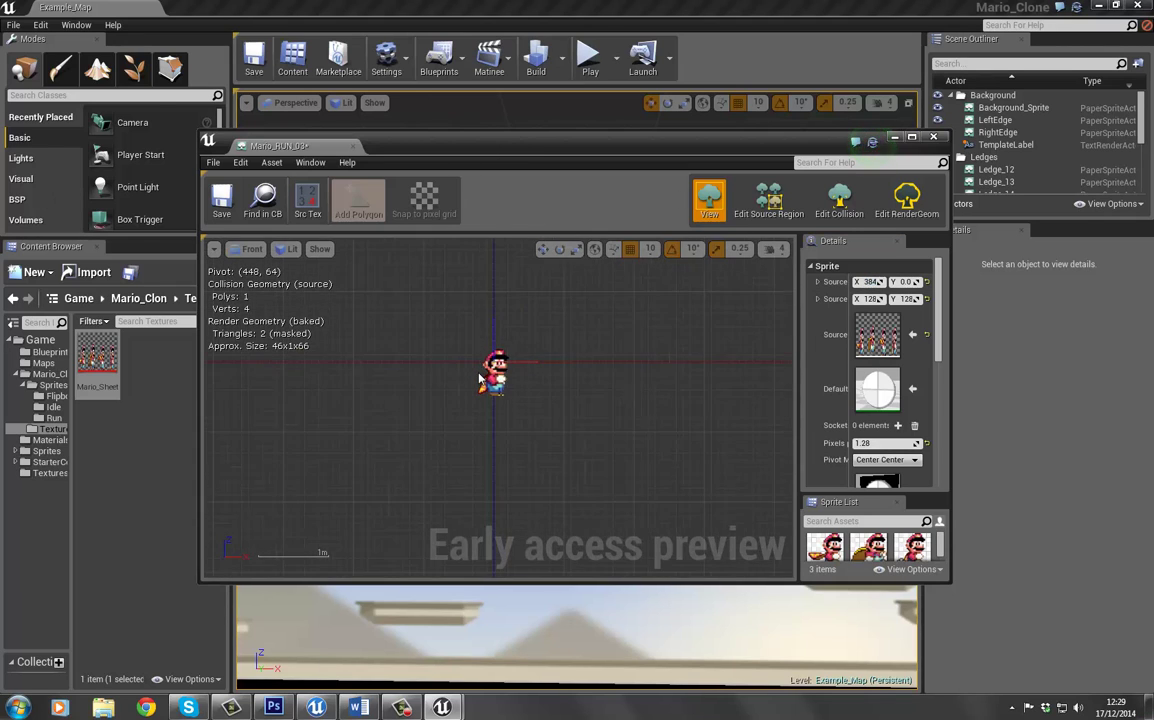
scroll(443, 350, up, 4)
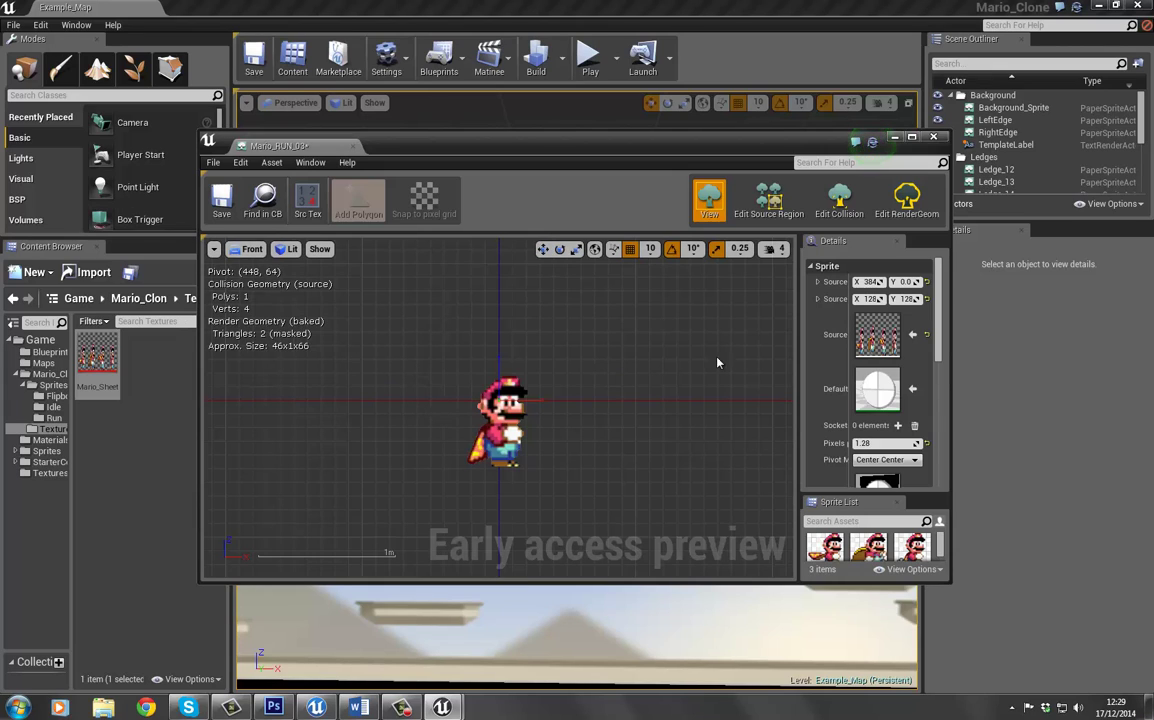
Step: Recheck the 128px chart in Word, set Mario_RUN_03's Source UV X to 256, then save and close the sprite
click(357, 710)
click(357, 710)
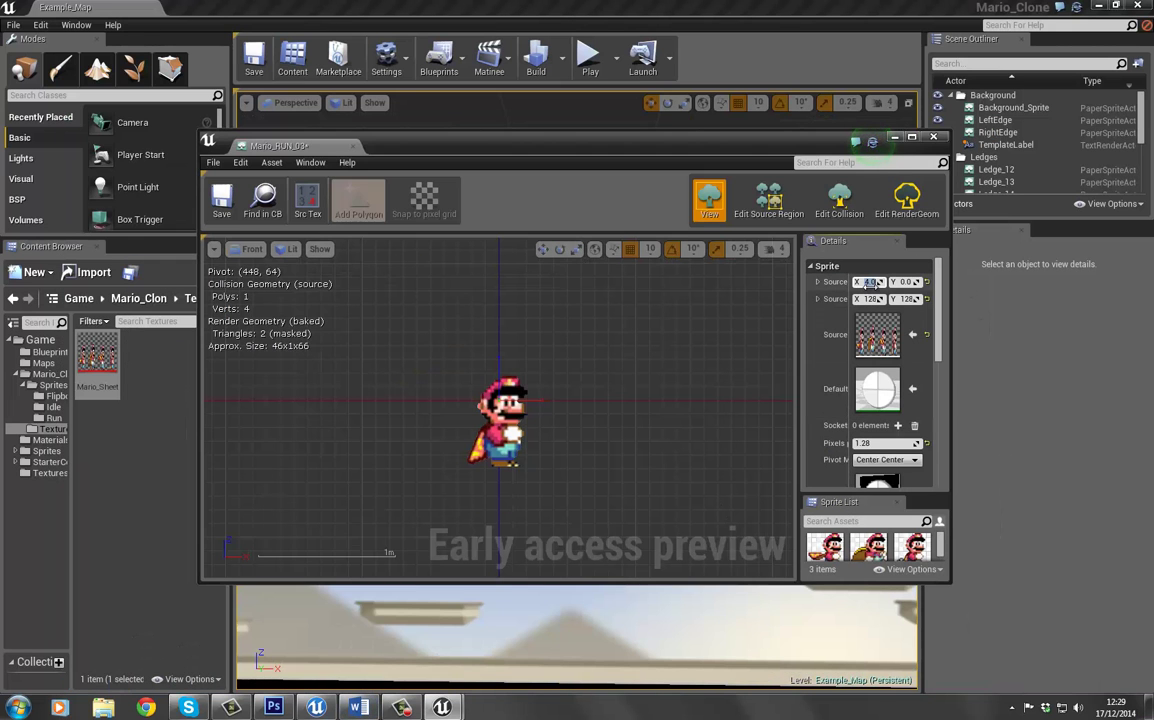
text(256)
key(Return)
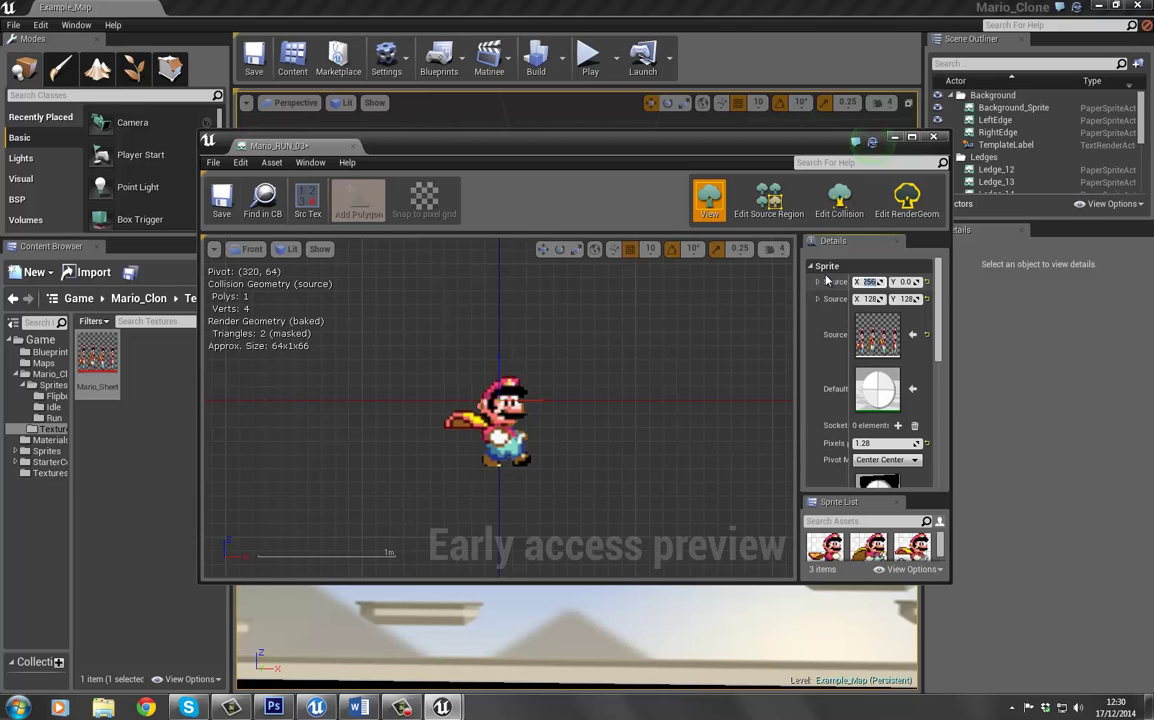
click(221, 197)
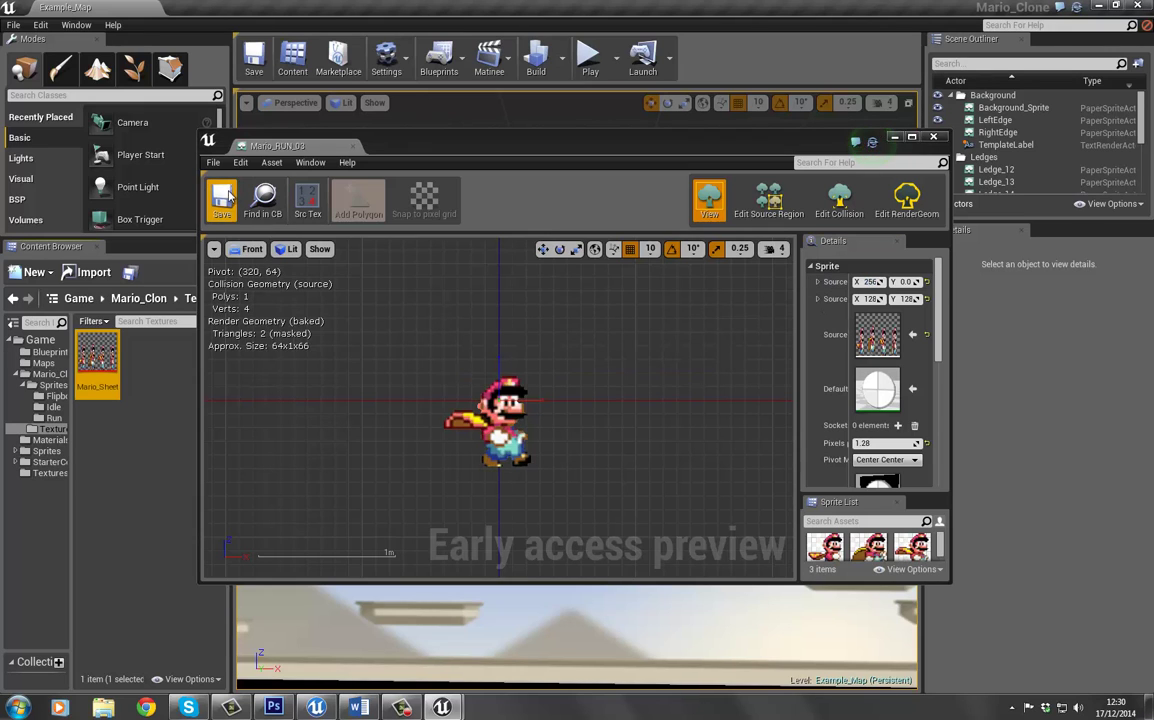
click(932, 138)
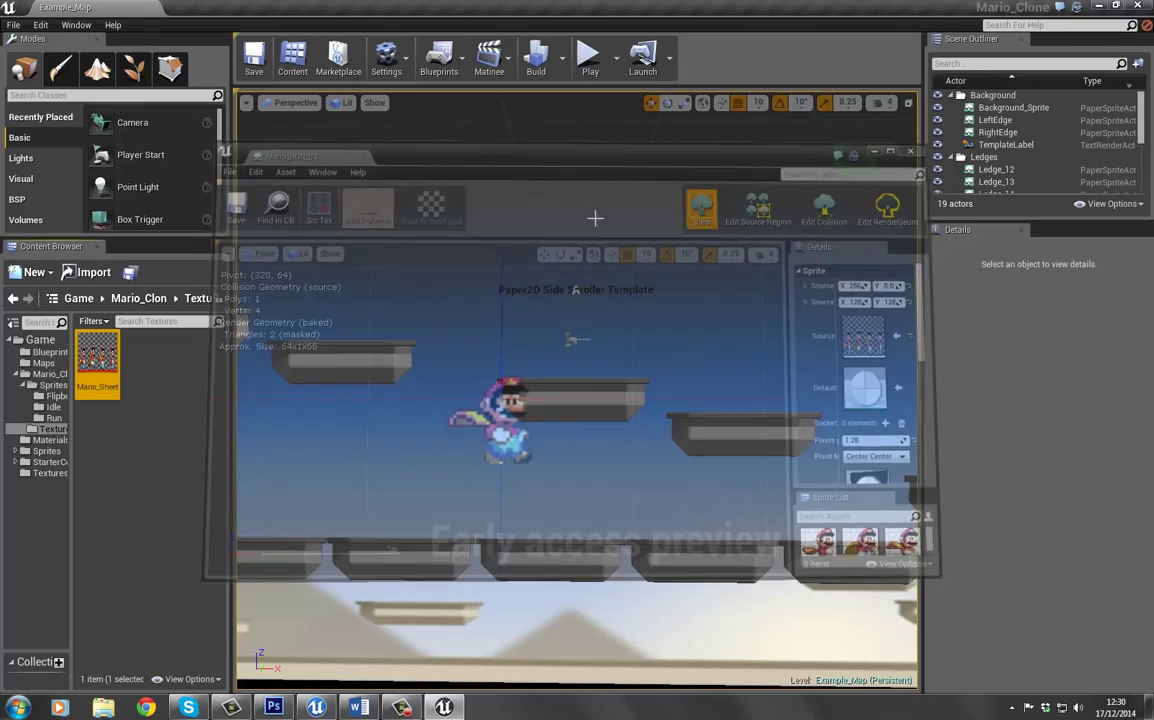
Step: Create a new sprite named Mario_Idle in the Mario_Clon Sprites/Idle folder
click(53, 407)
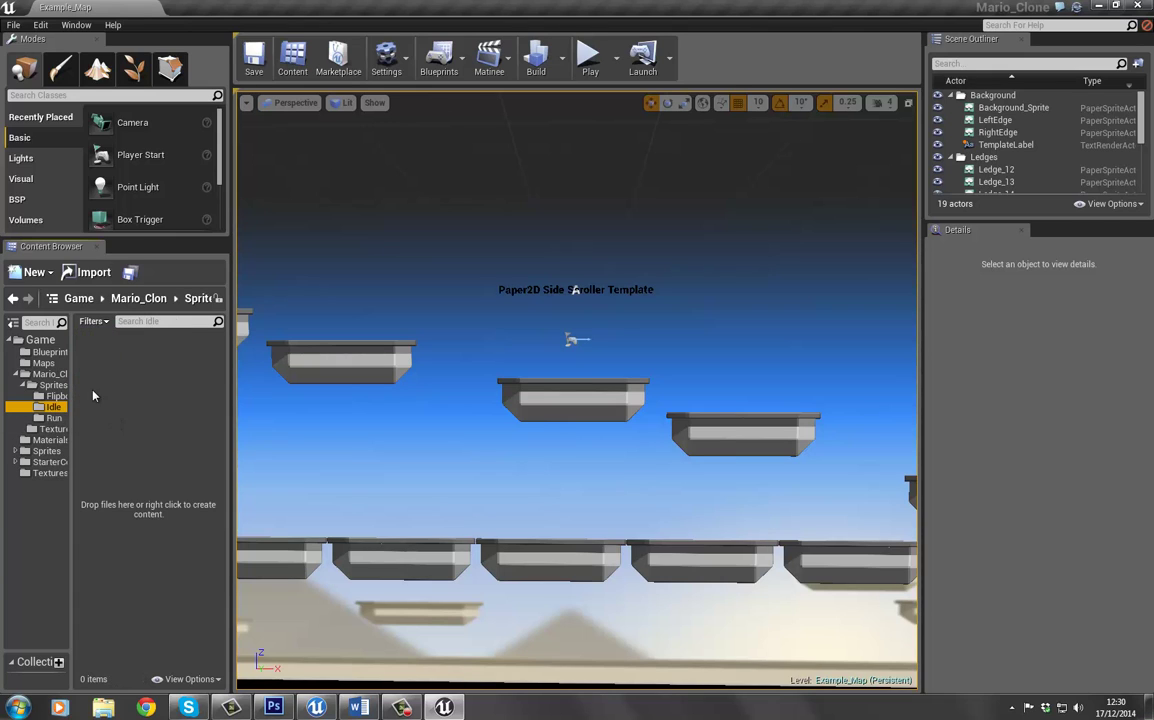
right_click(116, 364)
mouse_move(160, 664)
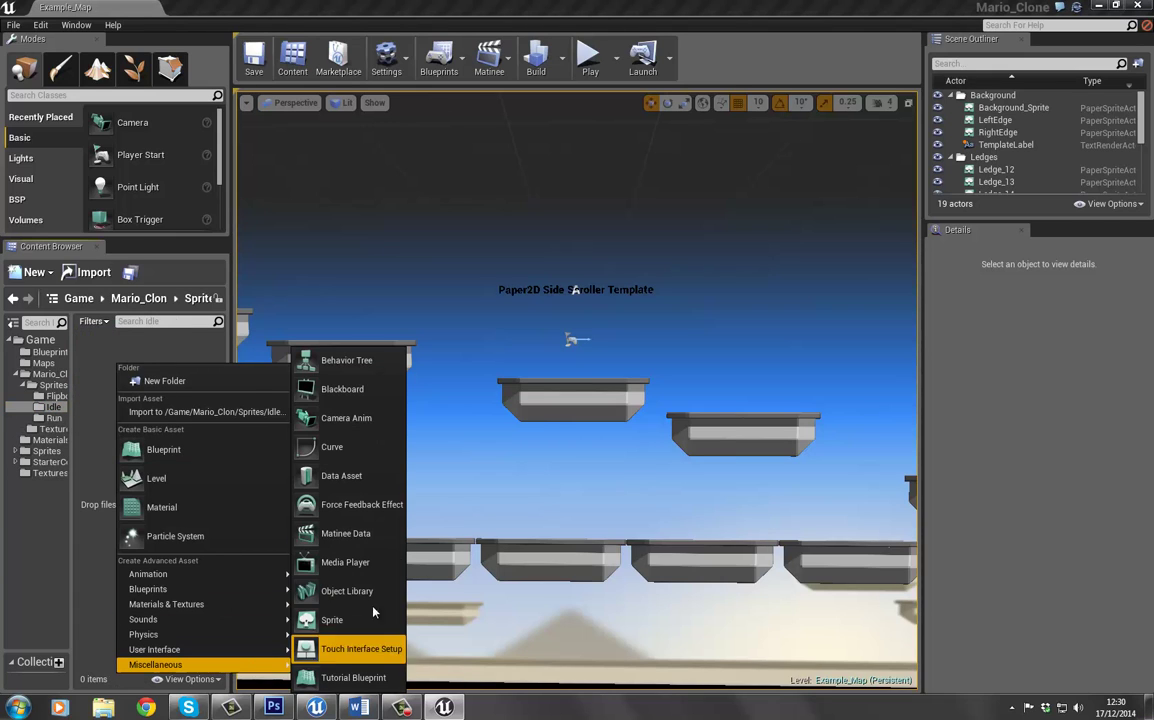
click(362, 620)
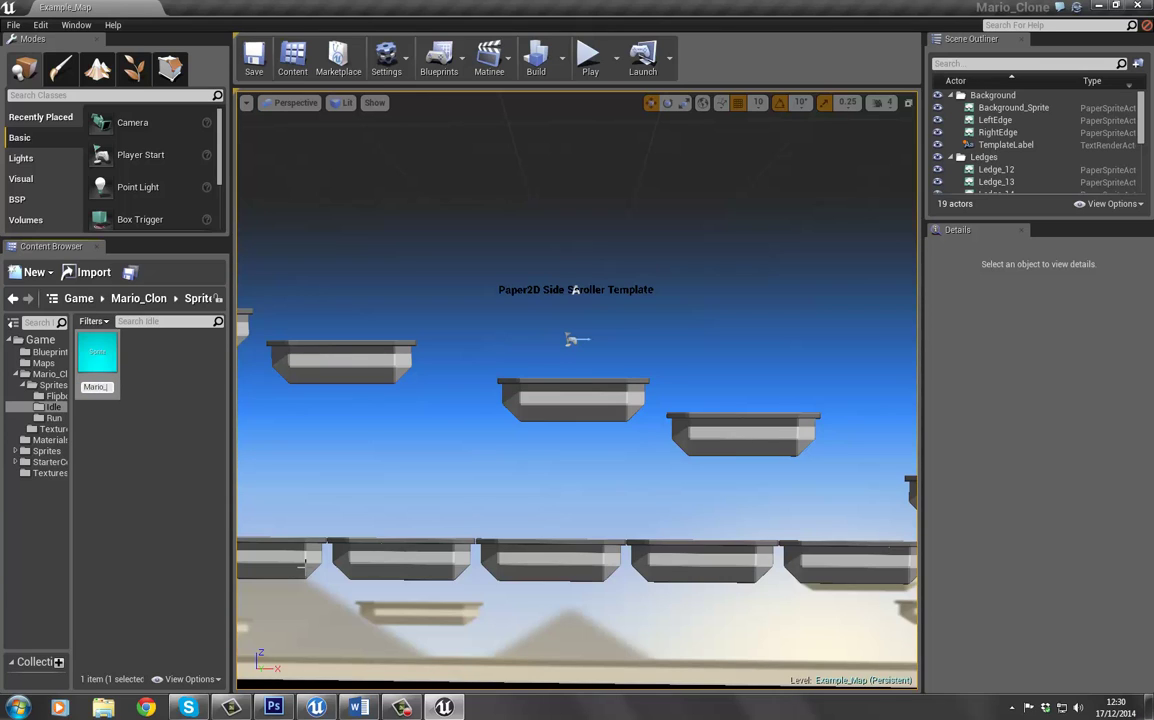
key(Return)
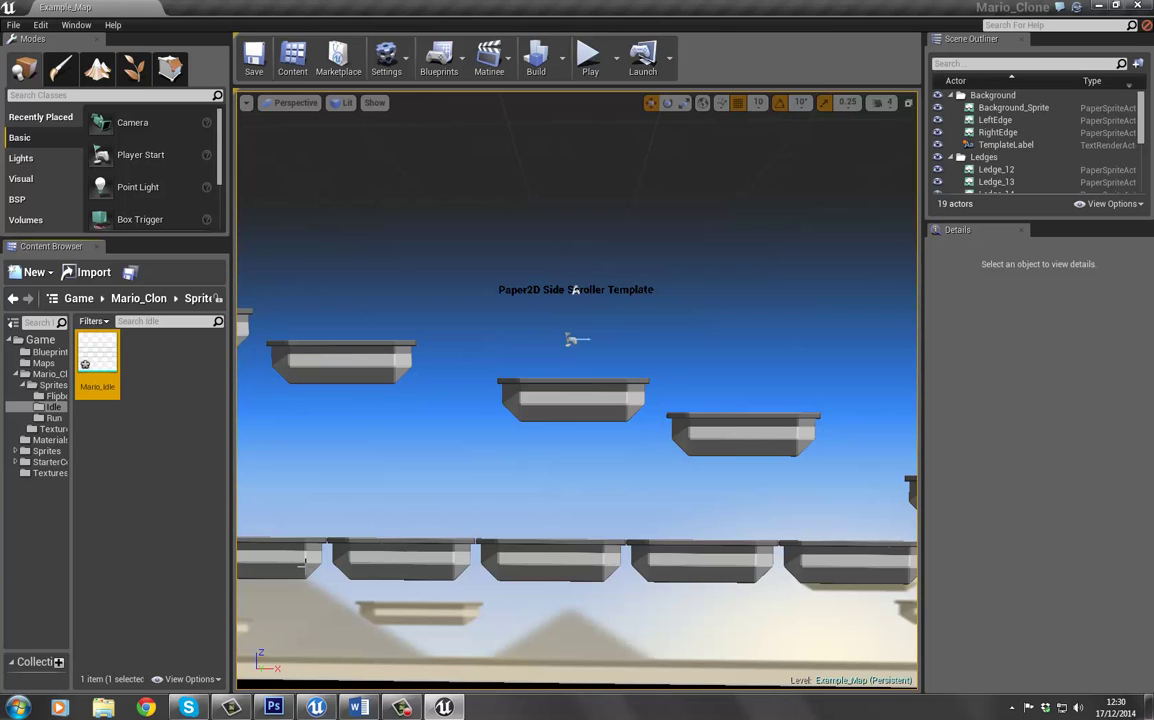
Step: Open the Mario_Idle sprite and assign Mario_Sheet from the Mario_Clon Textures folder as its Source Texture
double_click(97, 355)
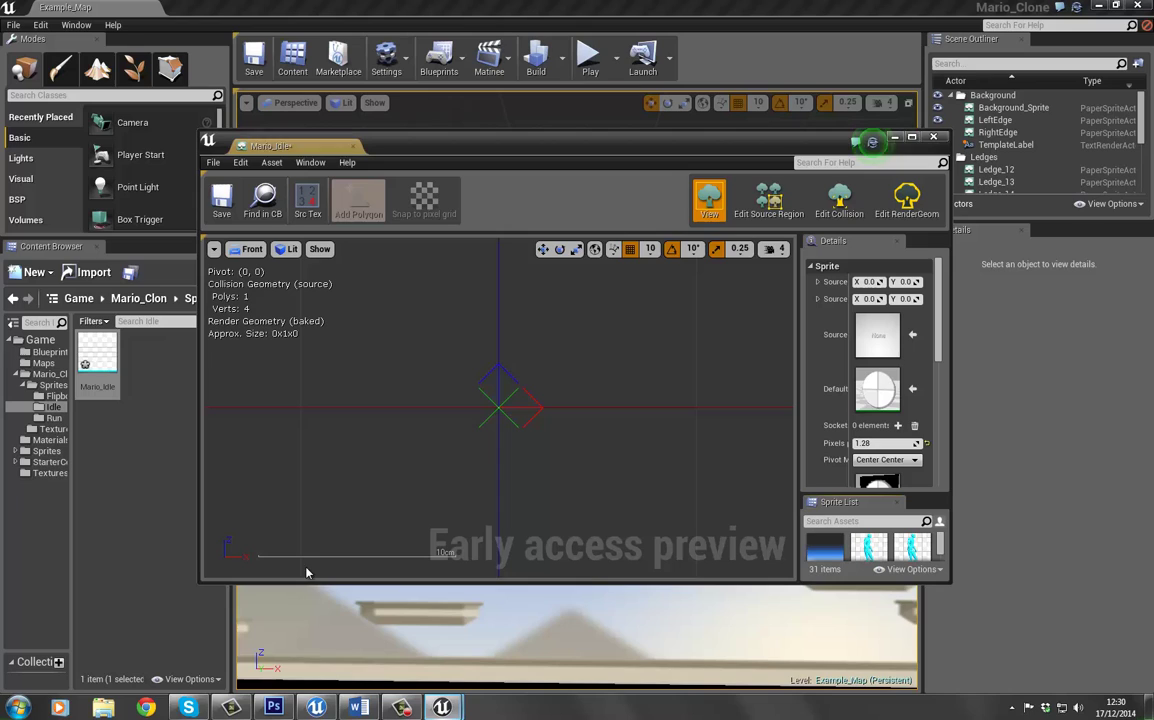
click(60, 373)
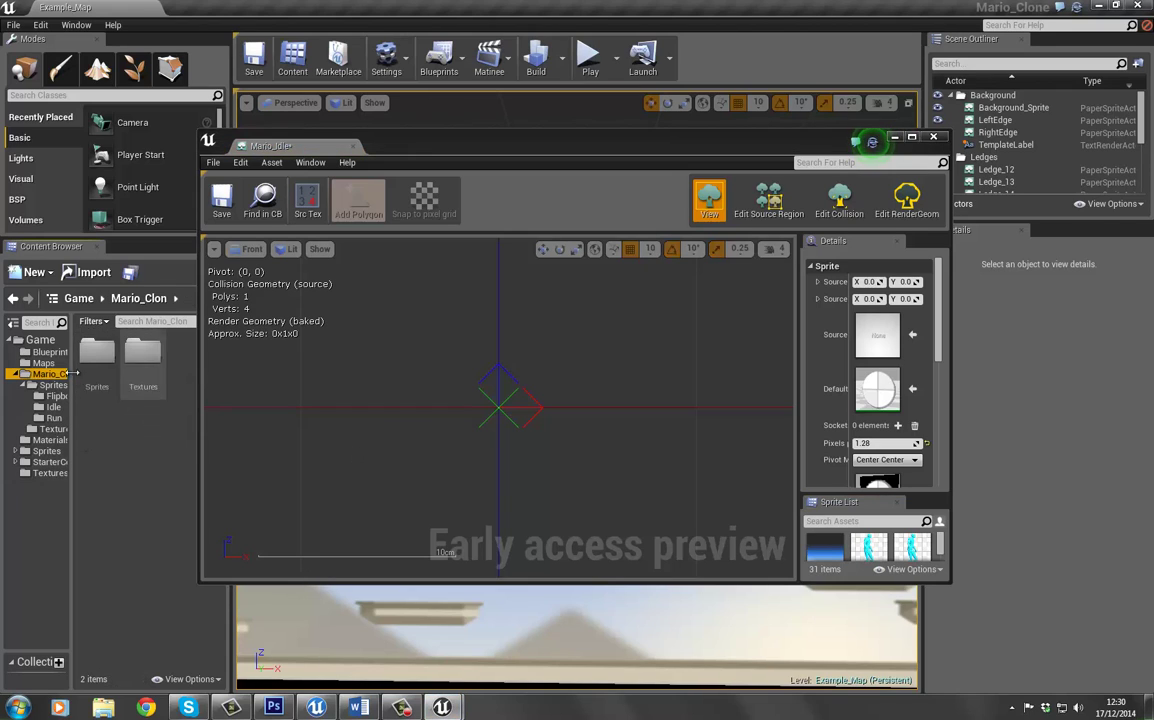
click(143, 355)
double_click(143, 355)
drag(97, 355, 877, 335)
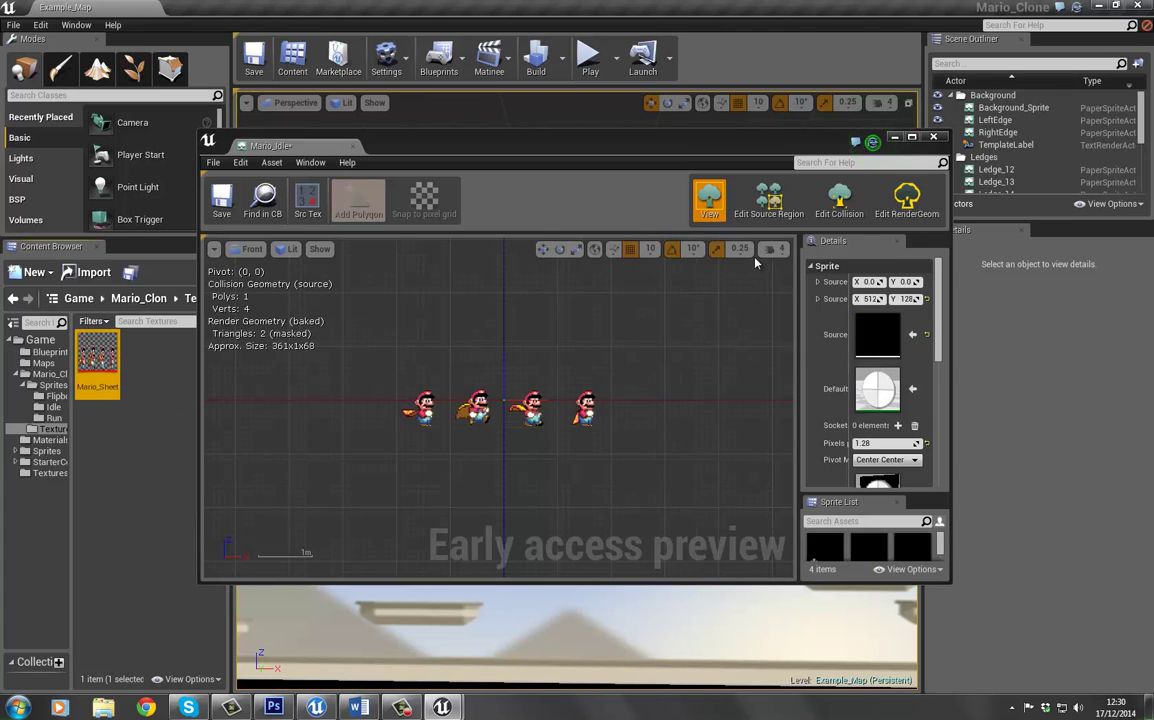
Step: Set Mario_Idle's Source Dimension X to 128 and Source UV X to 384, then save and close the sprite
double_click(510, 147)
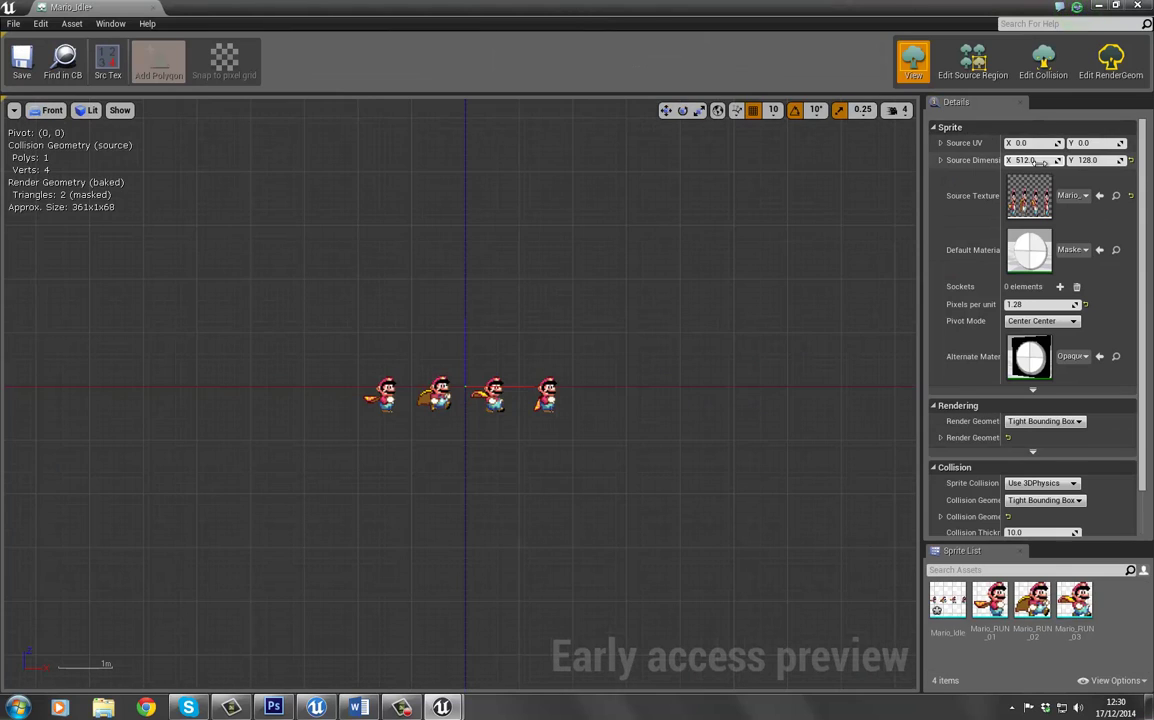
click(1055, 160)
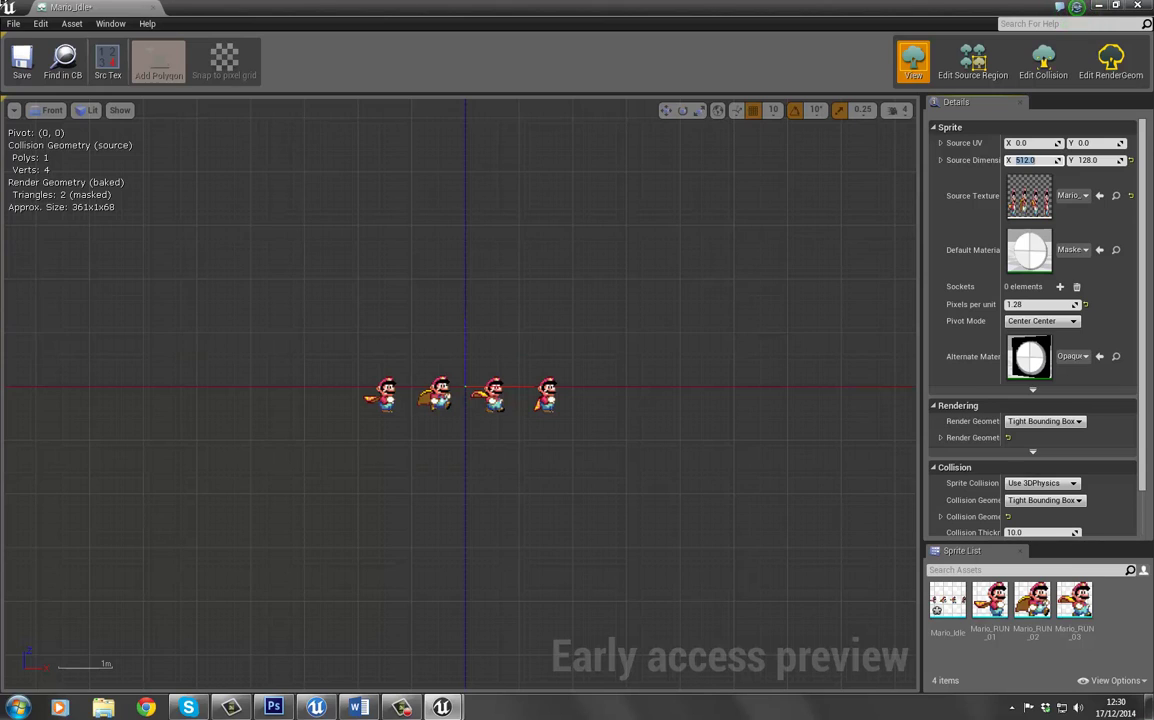
text(128)
key(Tab)
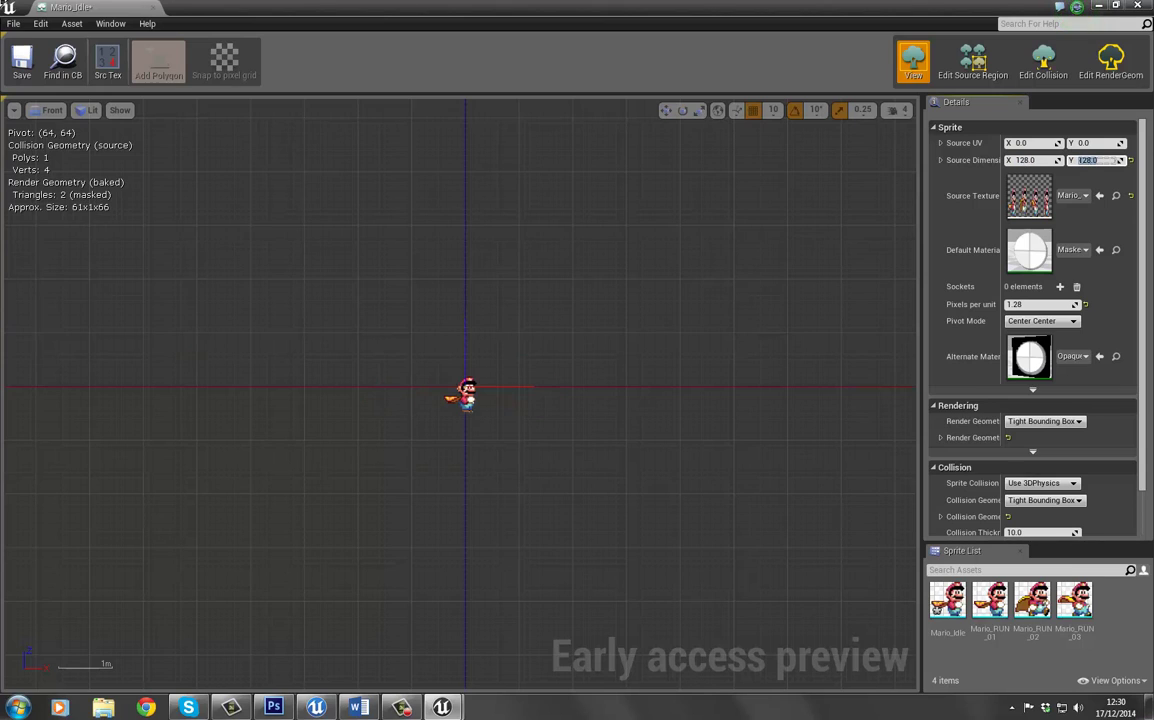
click(1032, 144)
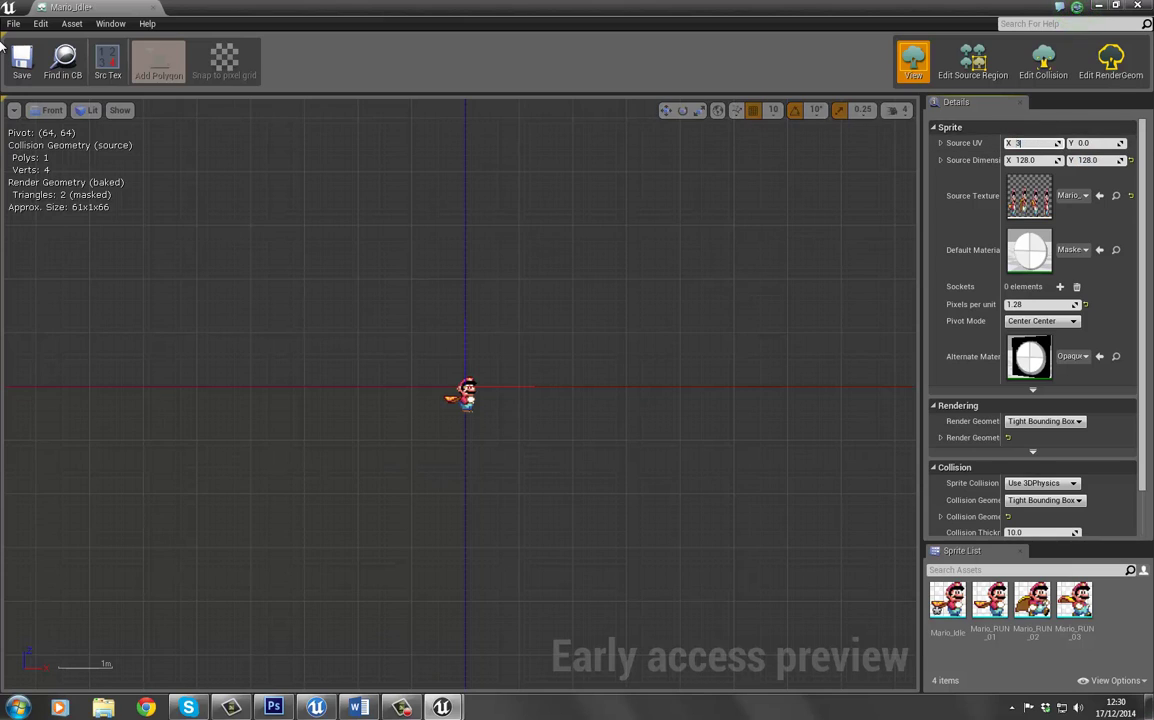
key(Return)
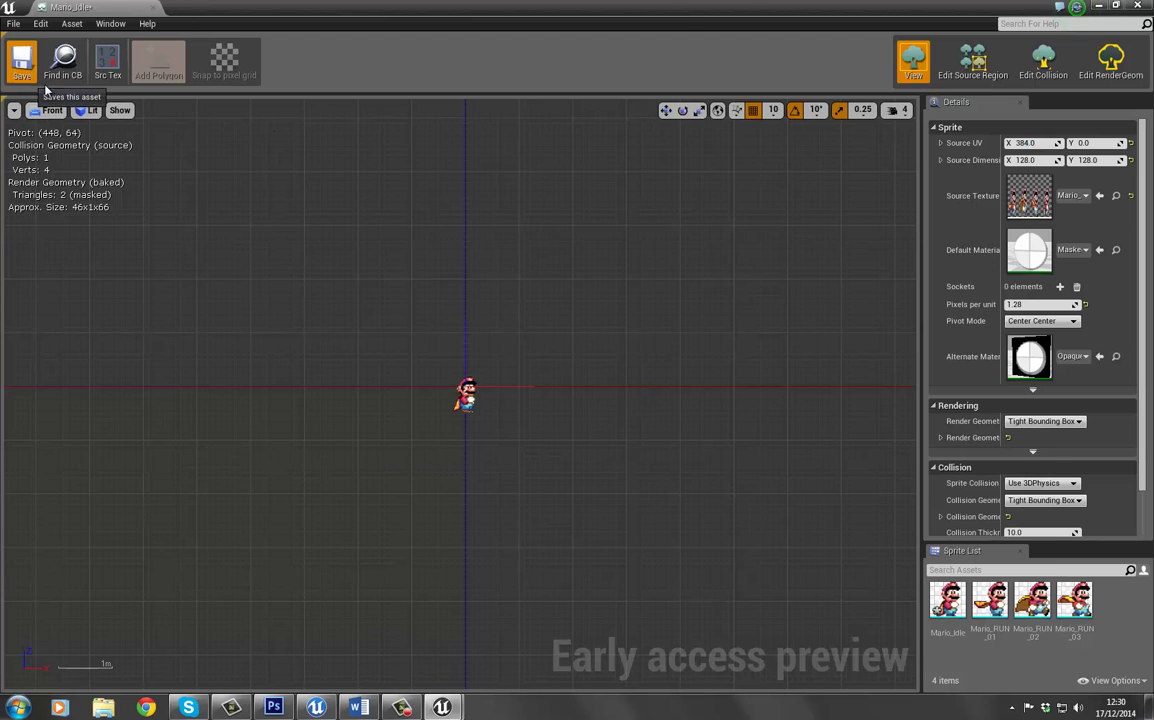
click(127, 135)
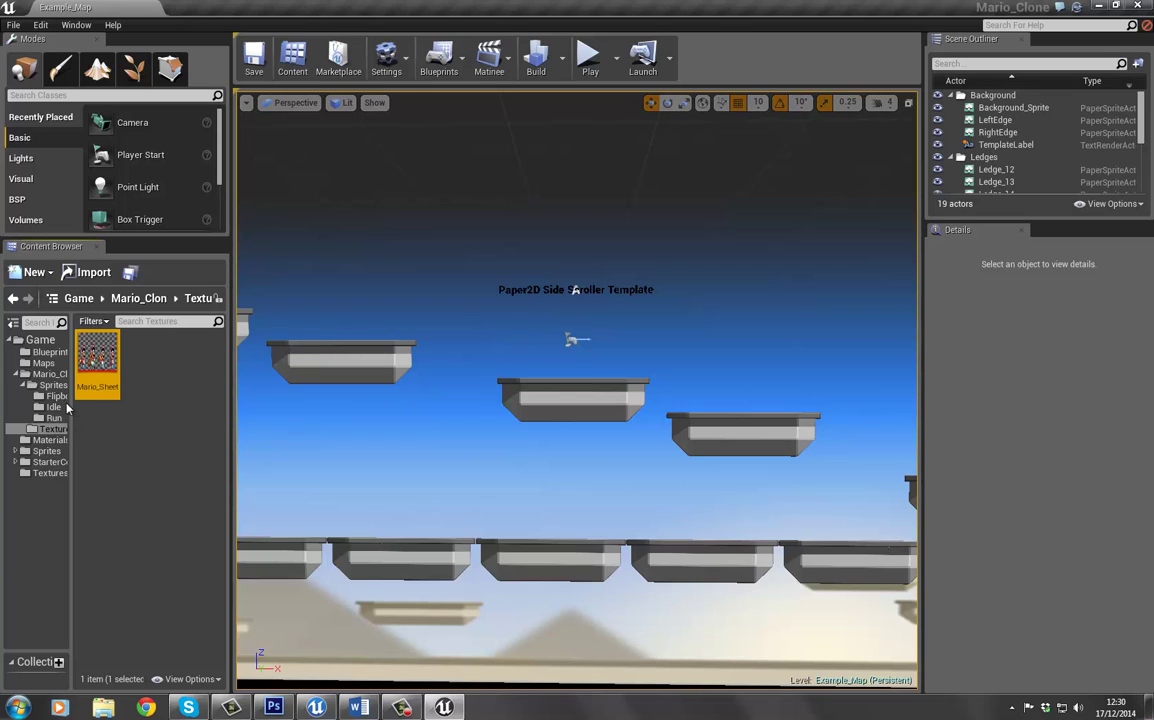
Step: Create a Sprite Flipbook named Mario_RUN in the Mario_Clon Sprites/Flipbook folder
click(57, 397)
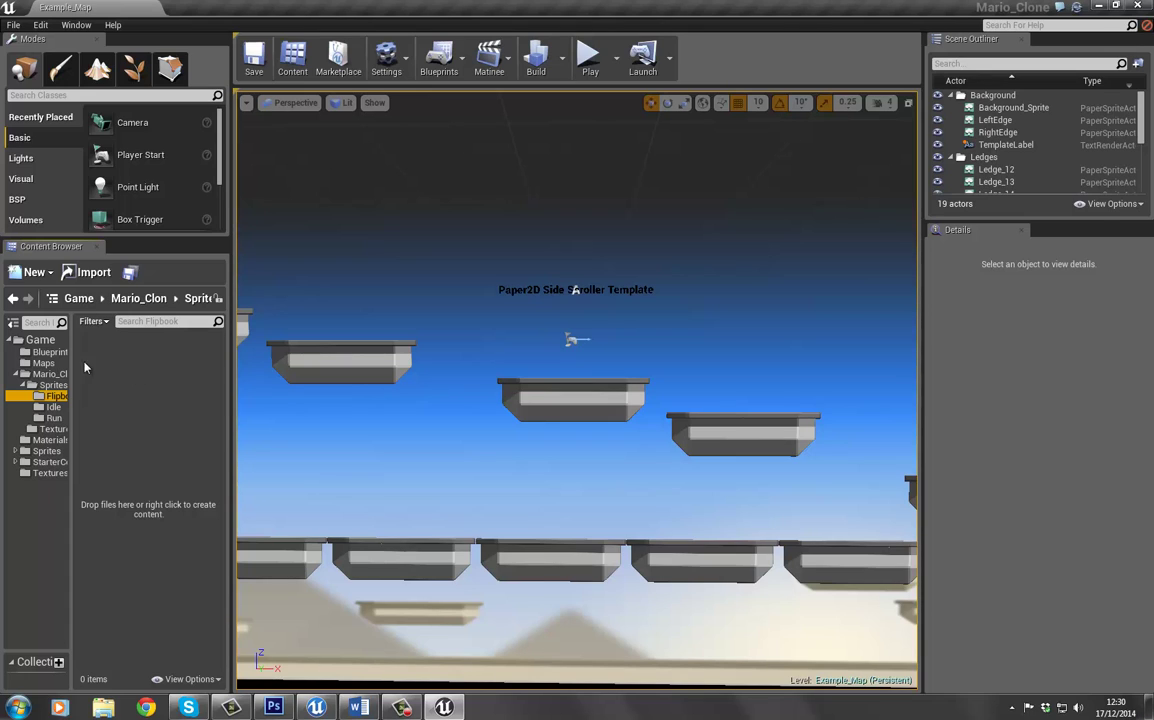
drag(72, 395, 80, 370)
right_click(129, 368)
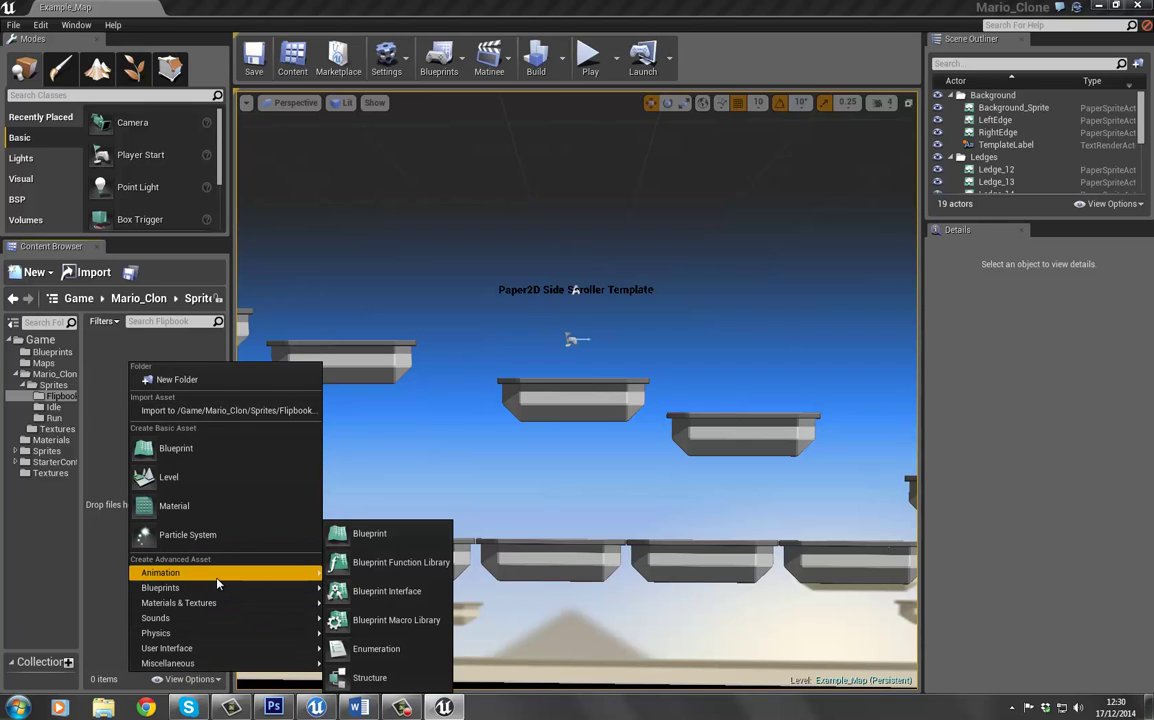
mouse_move(229, 583)
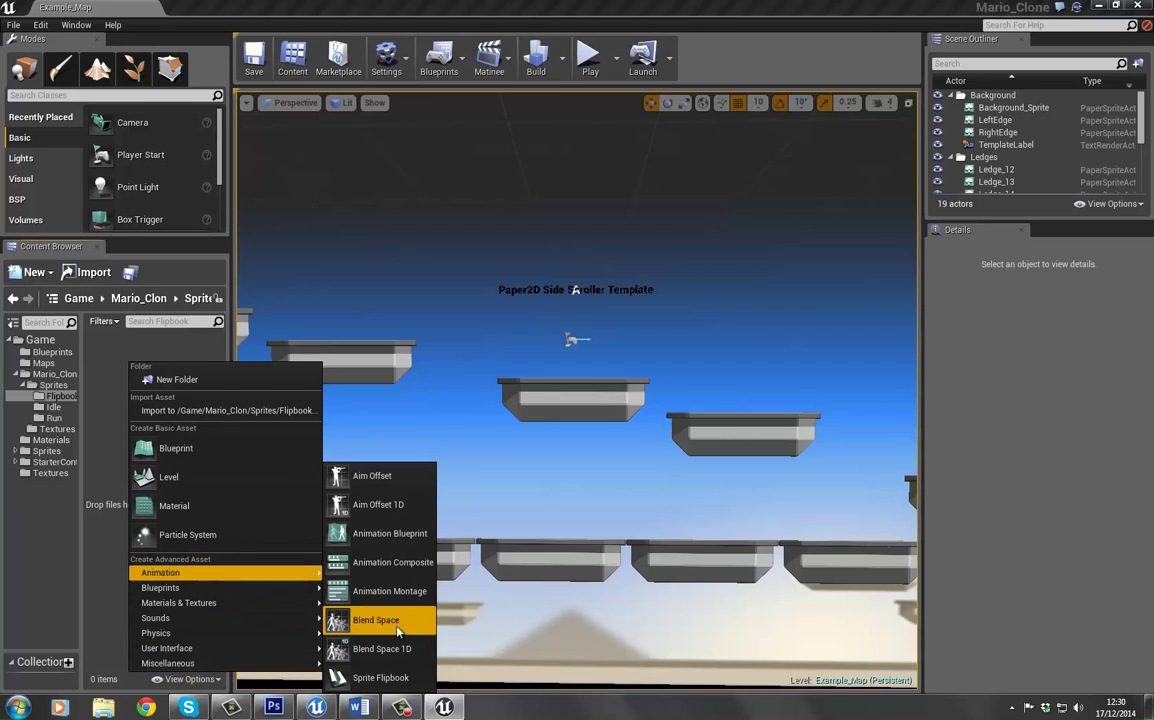
click(389, 679)
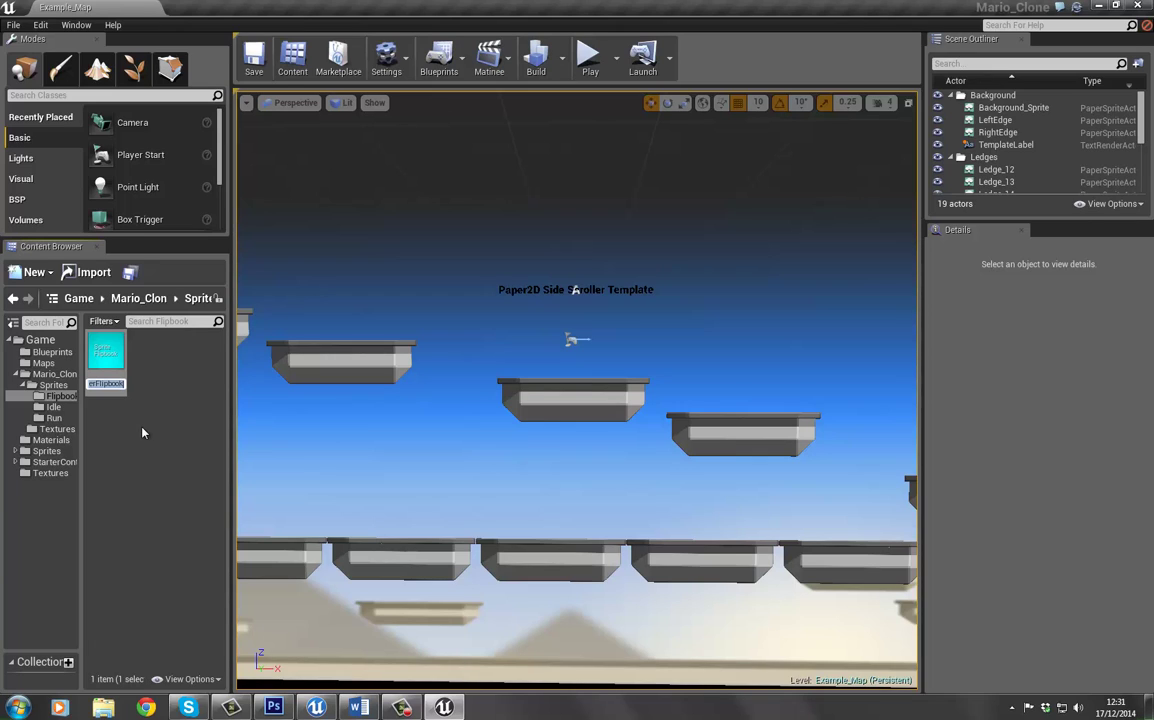
text(Mario)
text(_RUN)
key(Return)
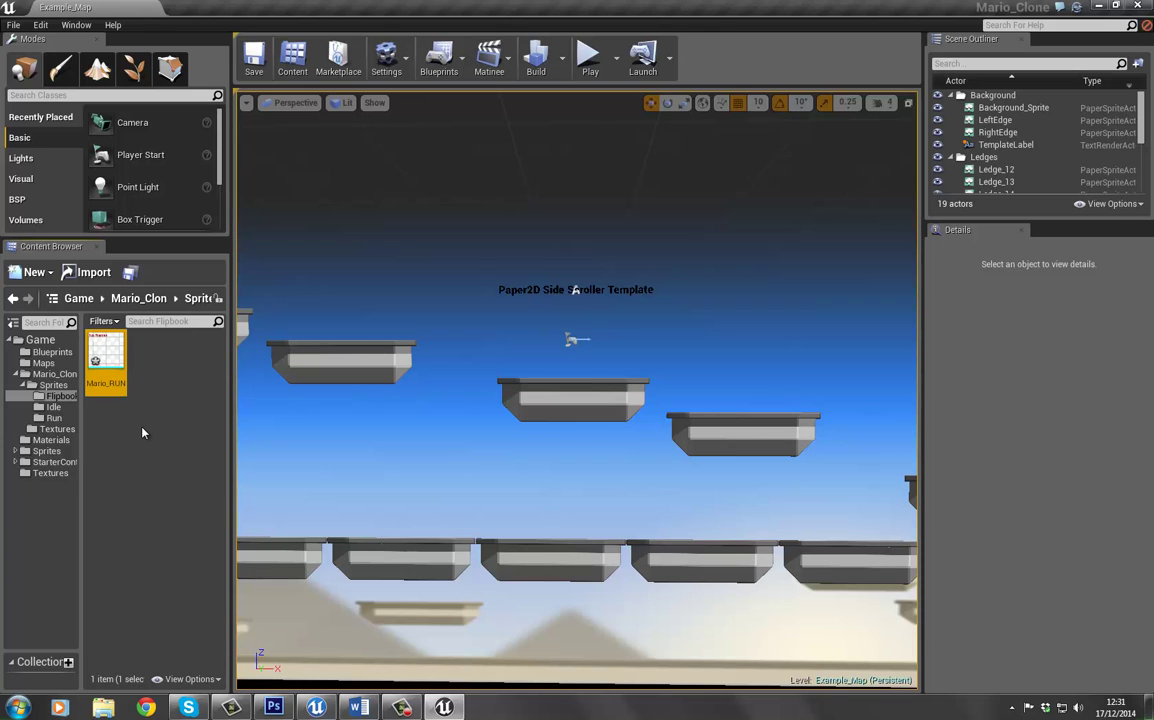
Step: Open the Mario_RUN flipbook and add three key frames to it
key(Return)
drag(418, 4, 565, 3)
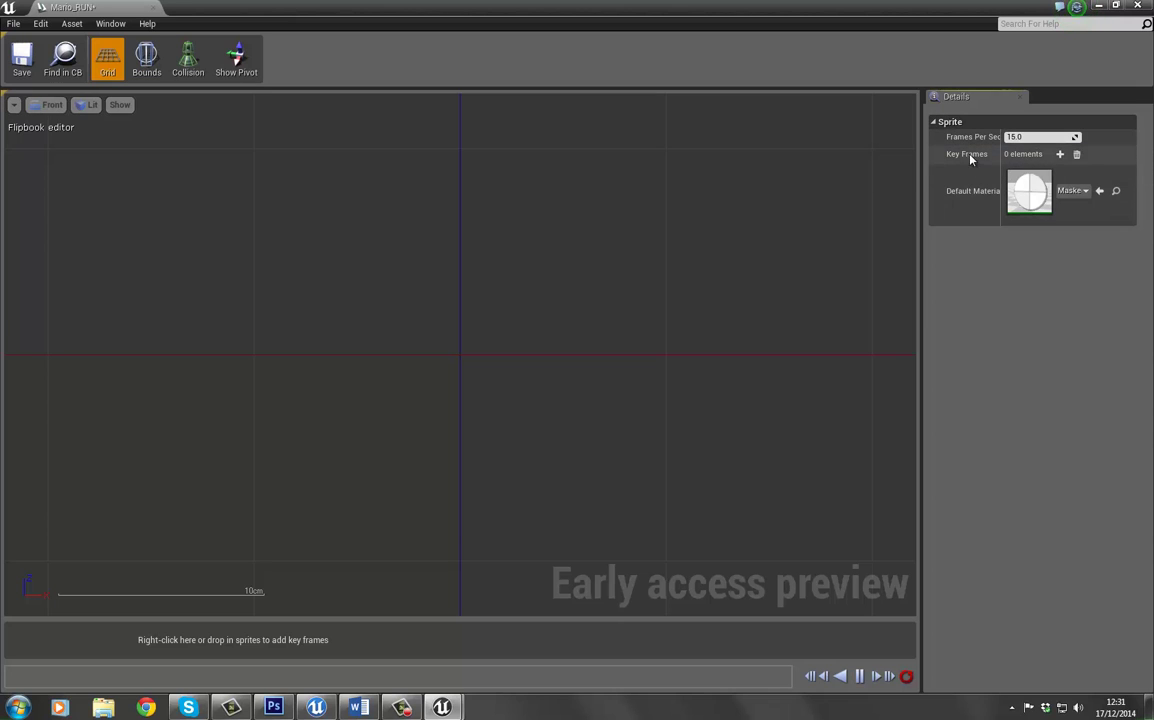
click(1060, 154)
click(1060, 154)
click(1060, 154)
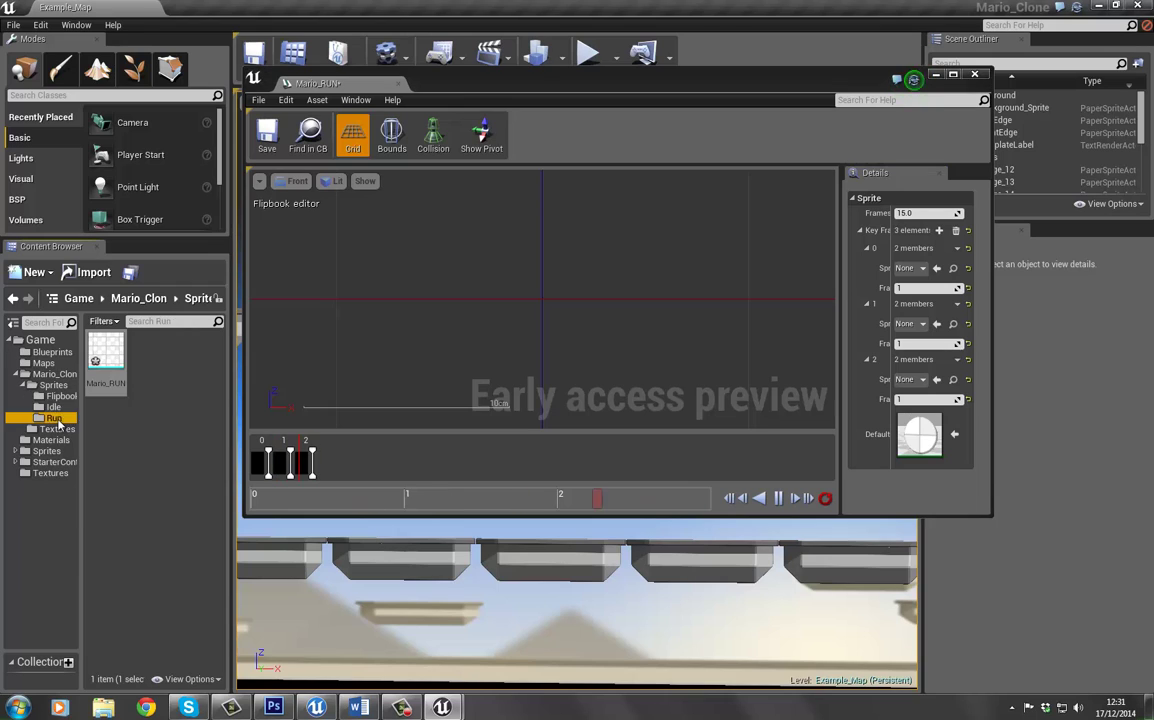
Step: Assign the sprites Mario_RUN_01, Mario_RUN_02 and Mario_RUN_03 to key frames 0, 1 and 2 of the flipbook
click(55, 417)
drag(172, 344, 906, 270)
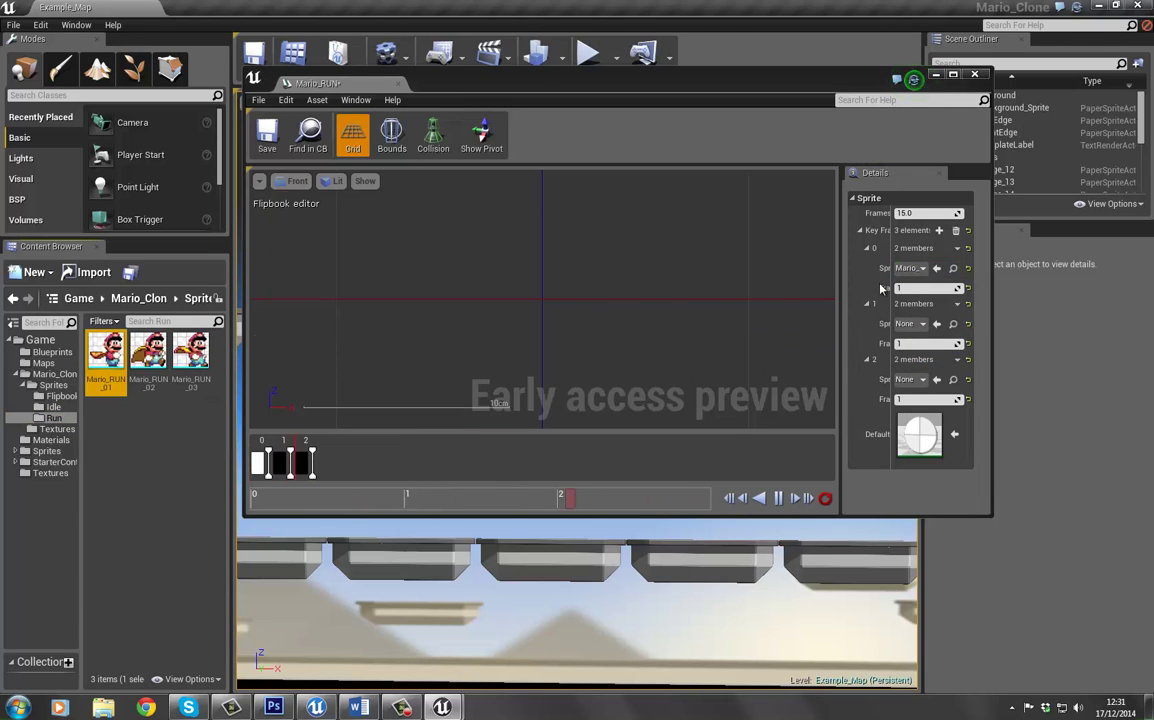
drag(190, 350, 910, 323)
drag(190, 350, 910, 380)
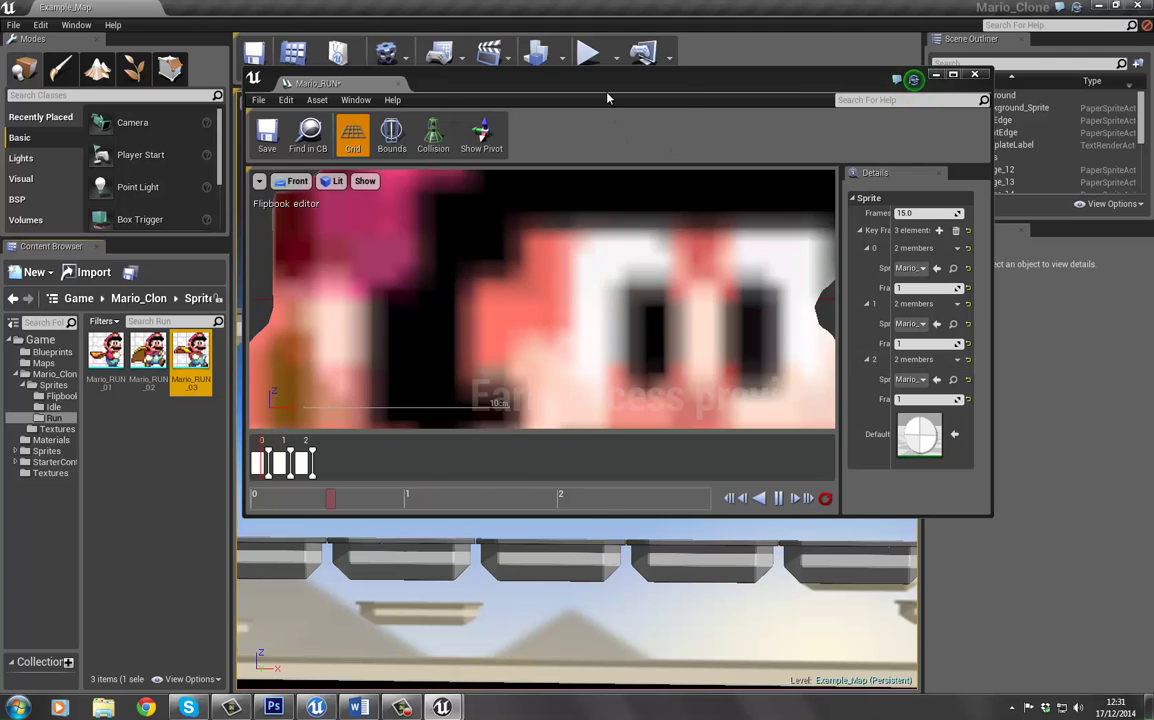
Step: Preview the run animation and try playback rates of 3 and 8 frames per second
double_click(546, 78)
scroll(505, 345, down, 10)
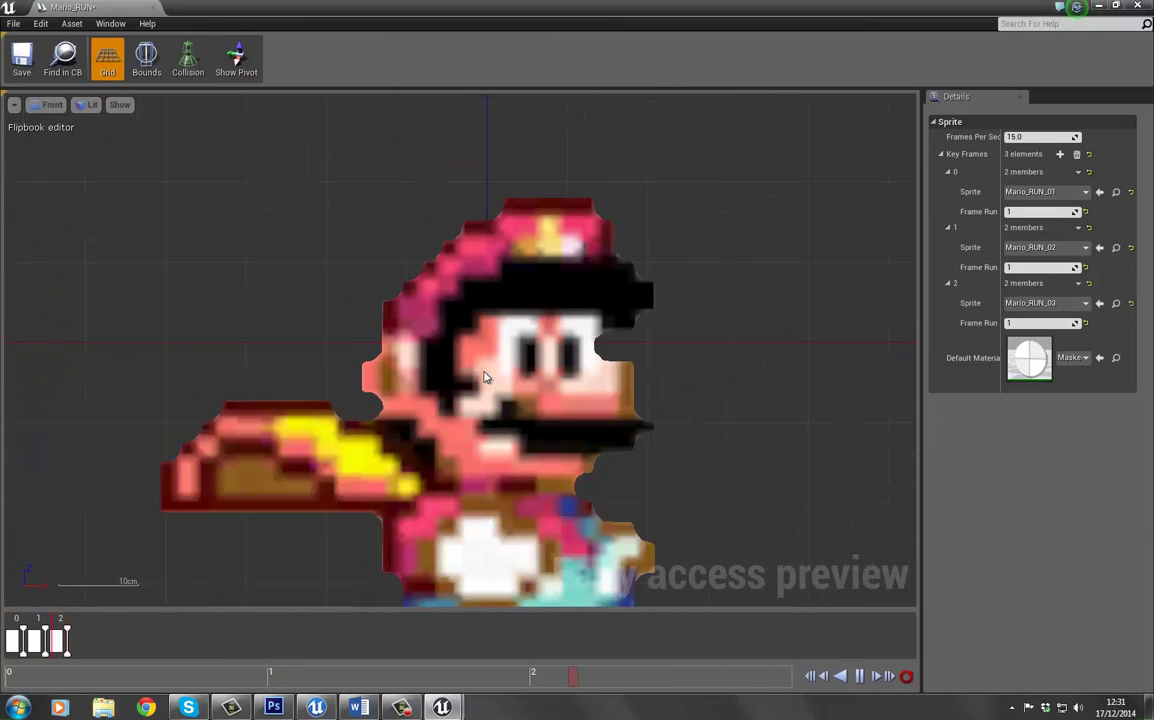
right_drag(237, 470, 283, 466)
scroll(301, 366, up, 2)
scroll(283, 399, down, 4)
scroll(425, 371, up, 4)
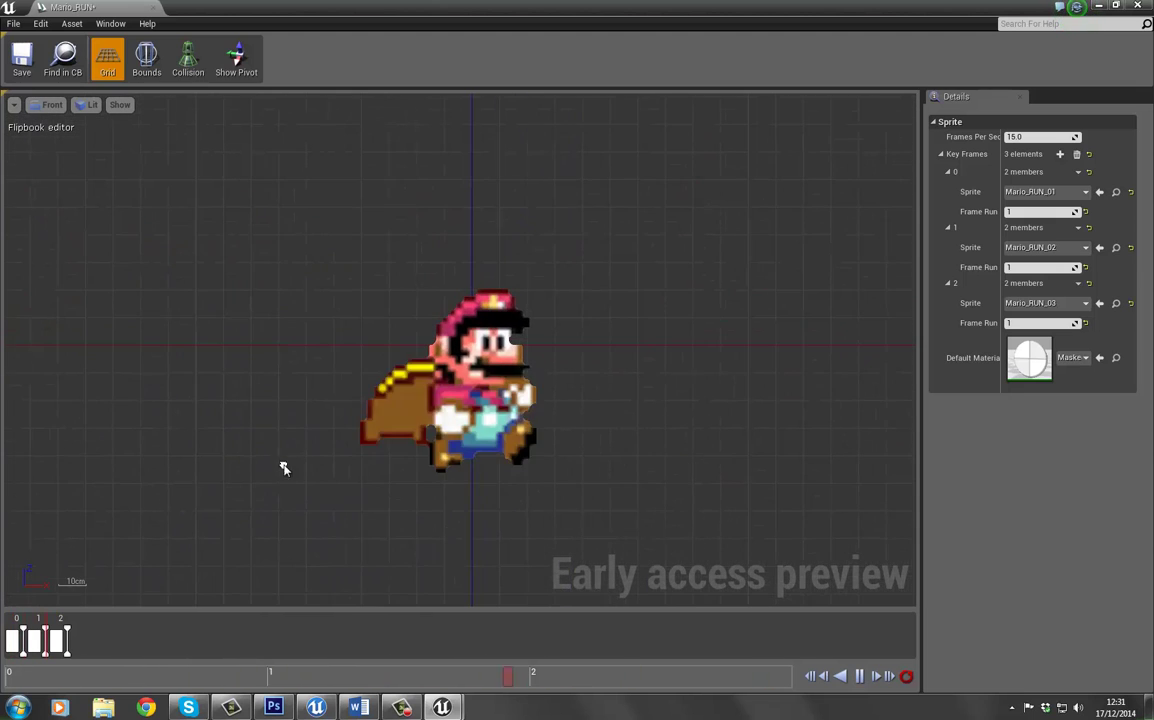
click(1033, 137)
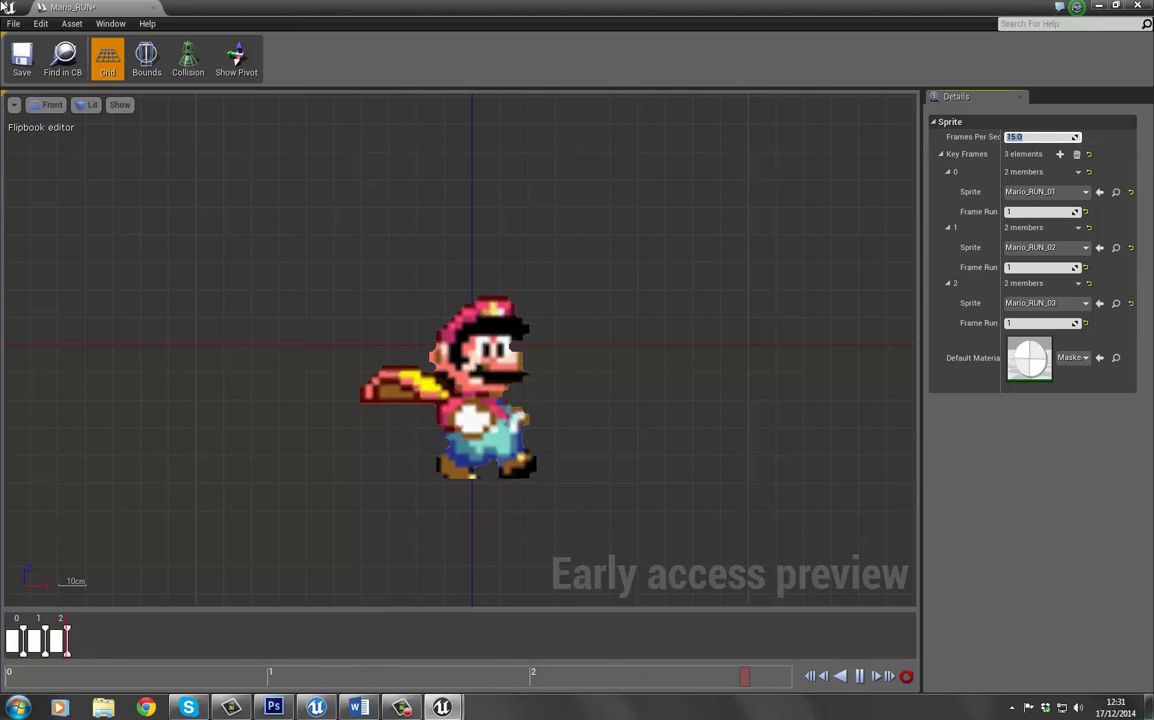
key(BackSpace)
text(3)
key(Return)
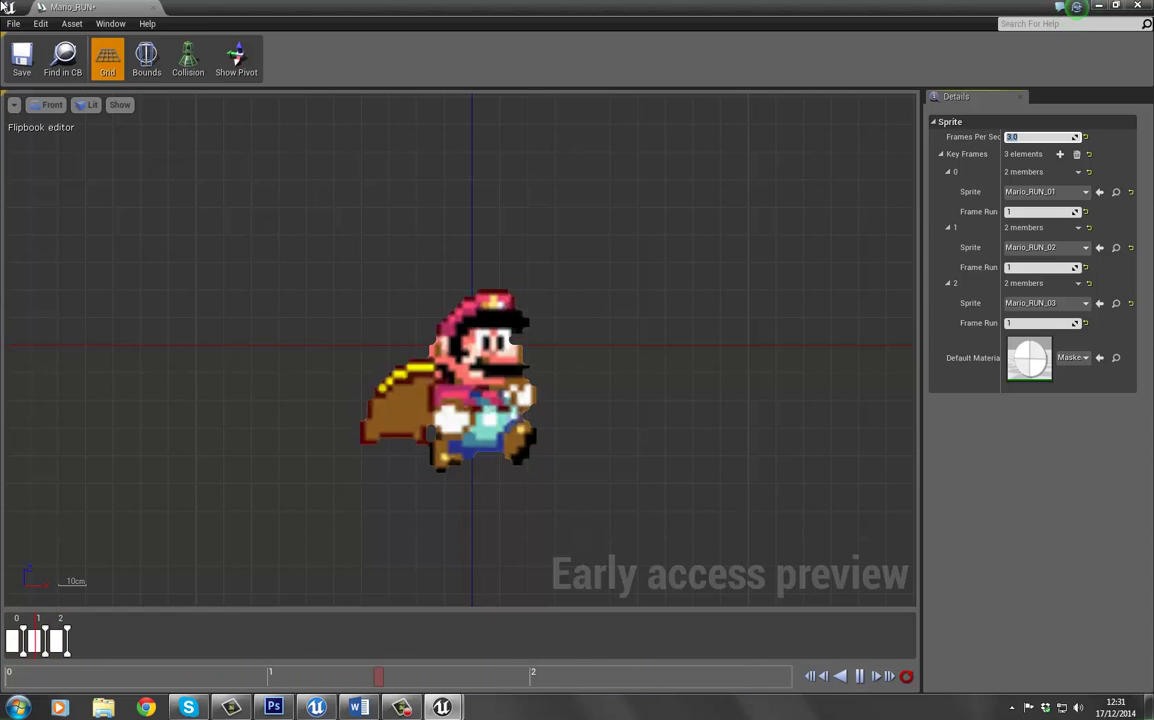
key(Return)
key(Return)
text(8)
key(Return)
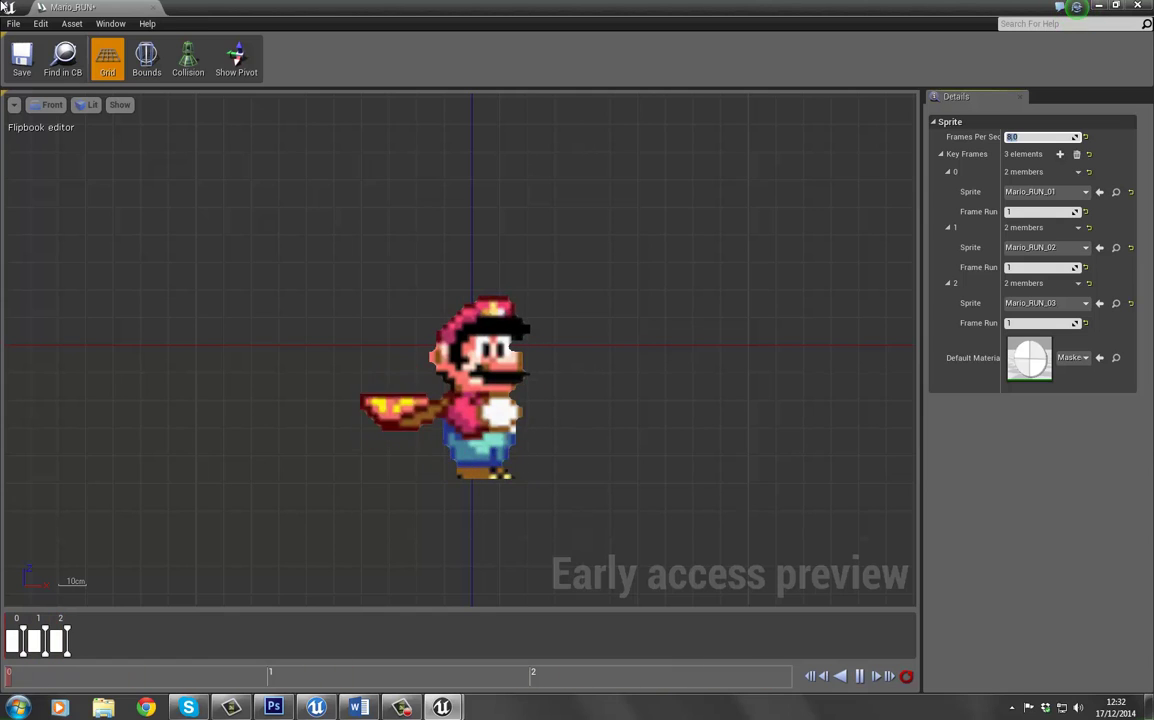
Step: Set Mario_RUN's Frames Per Second to 15, then save and close the flipbook
text(15)
key(Return)
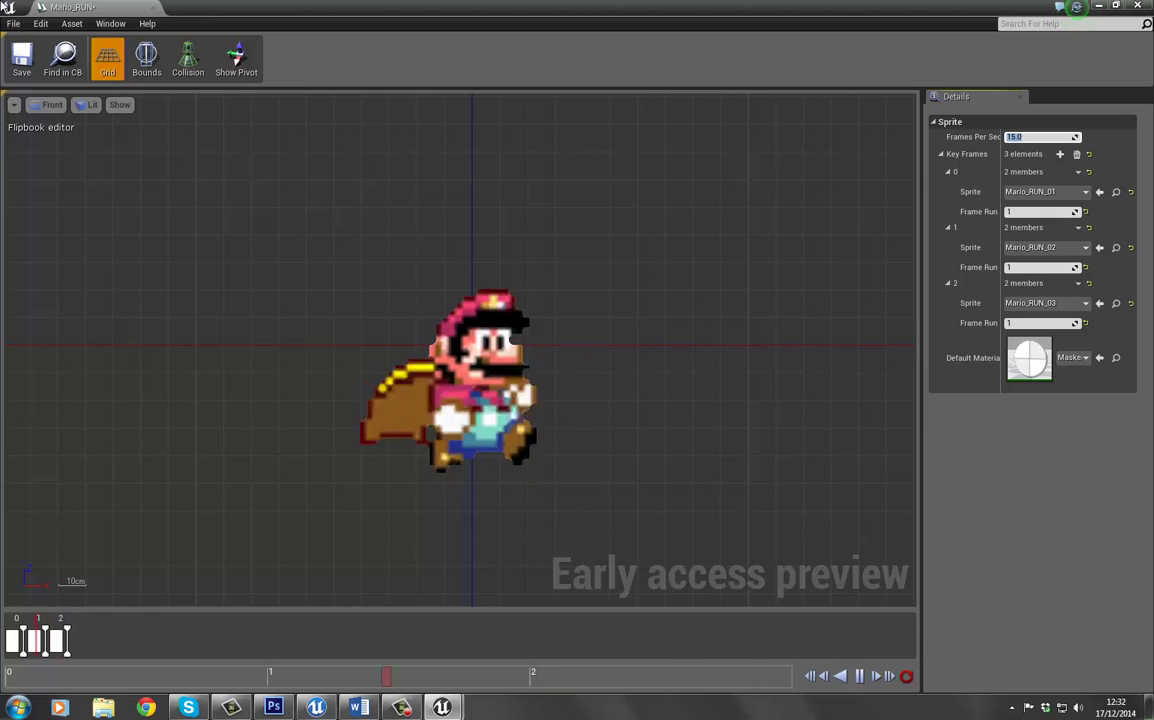
click(20, 55)
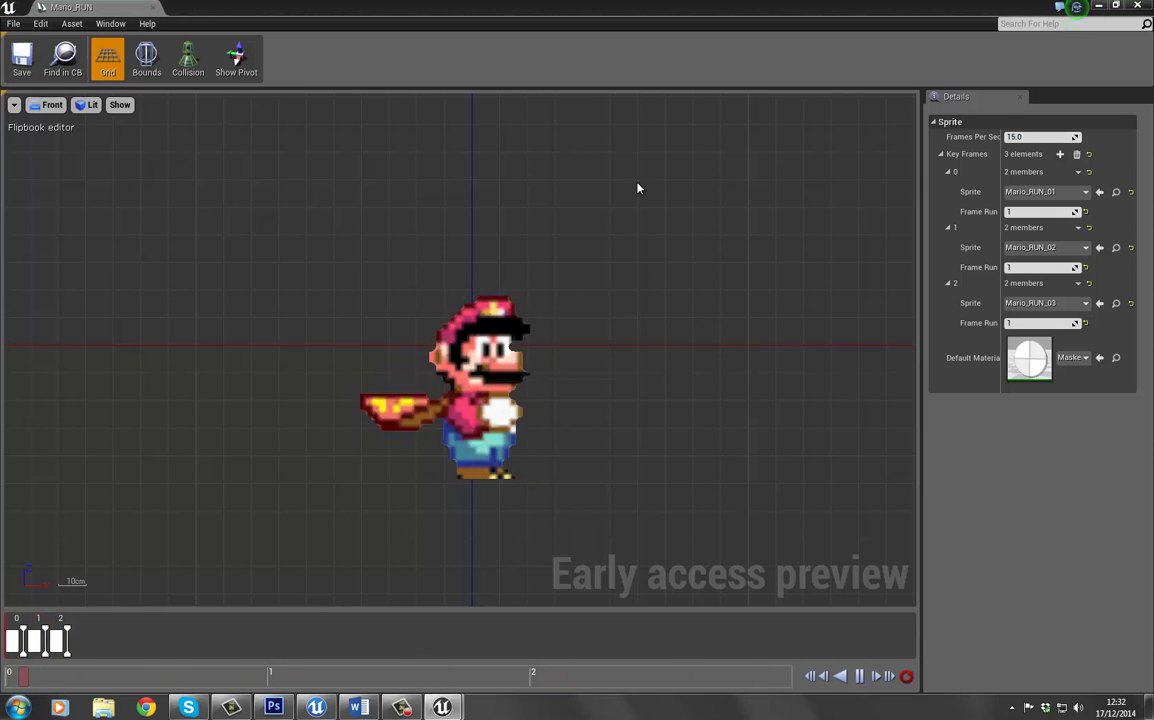
click(1137, 5)
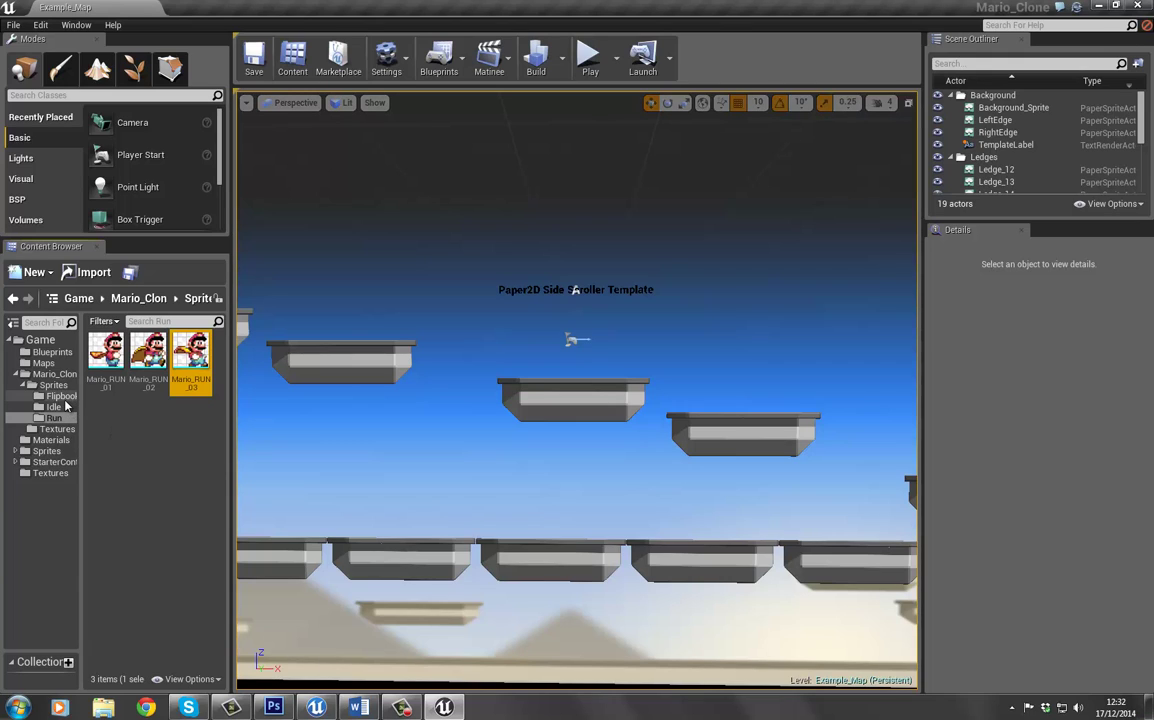
Step: Create a Sprite Flipbook named Mario_Idle in the Sprites/Flipbook folder and open it
click(65, 399)
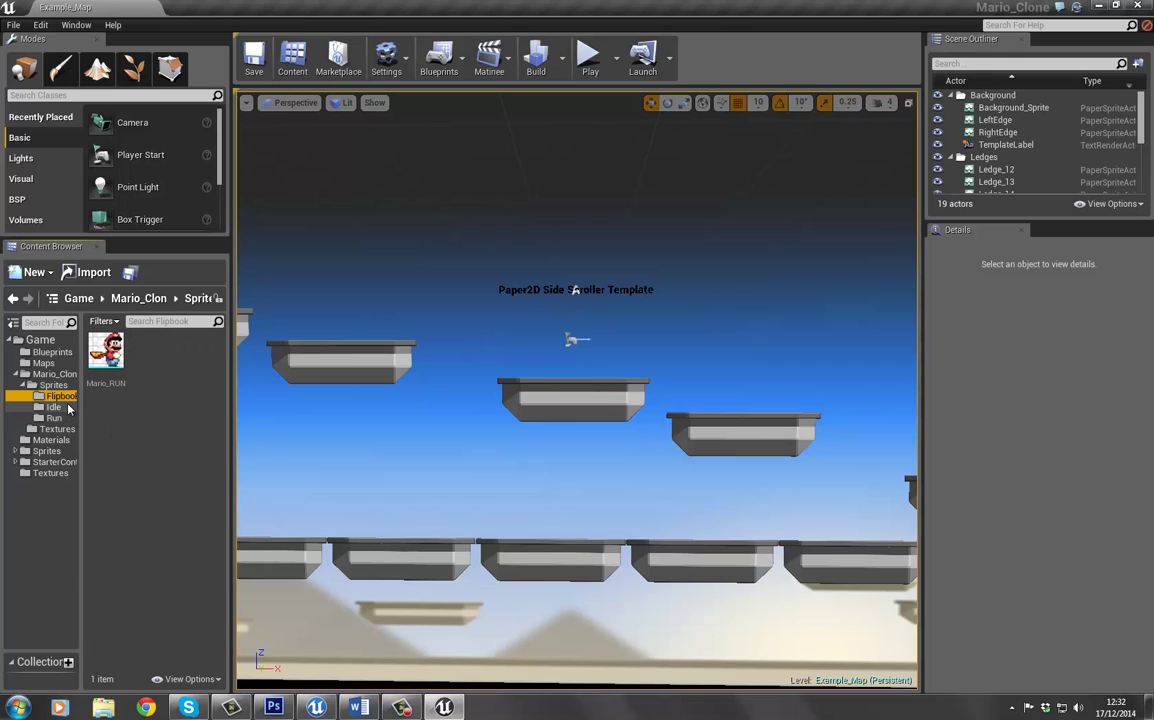
right_click(153, 377)
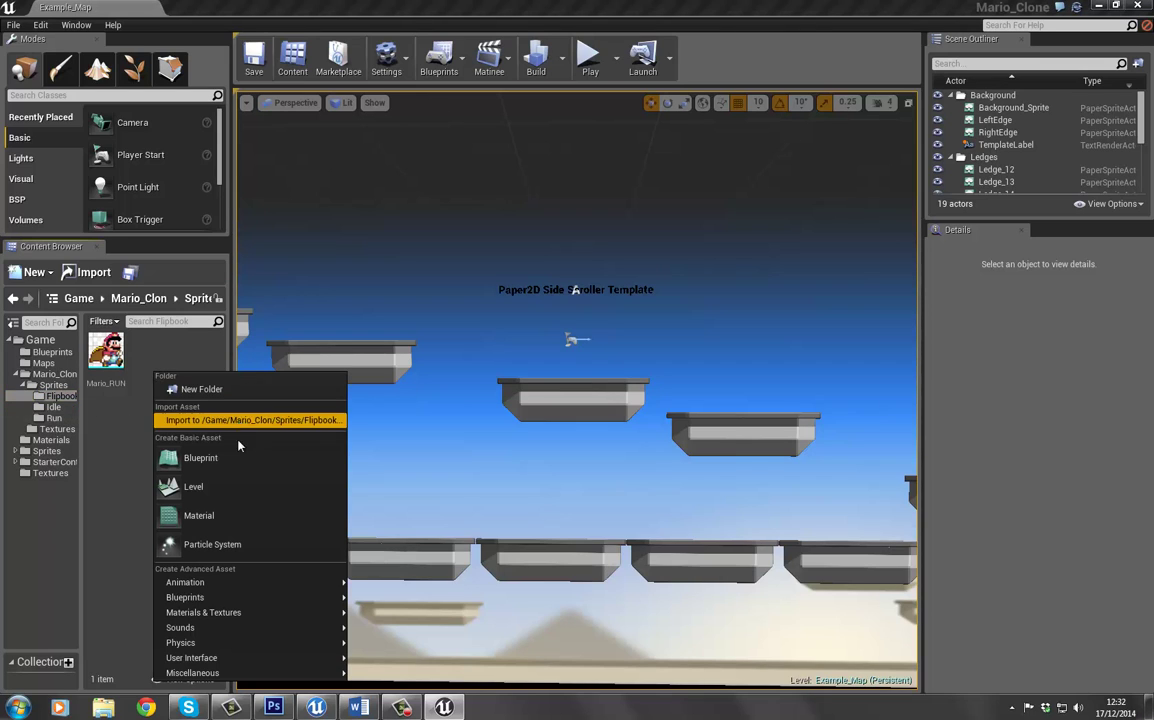
mouse_move(285, 583)
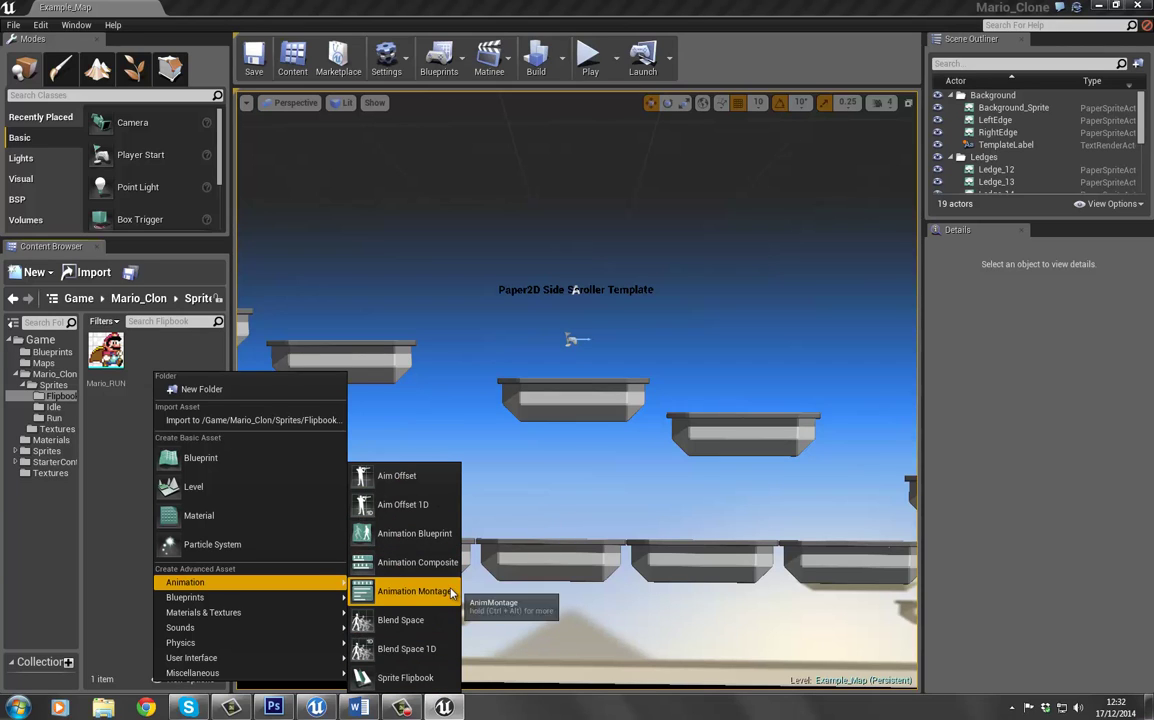
click(415, 677)
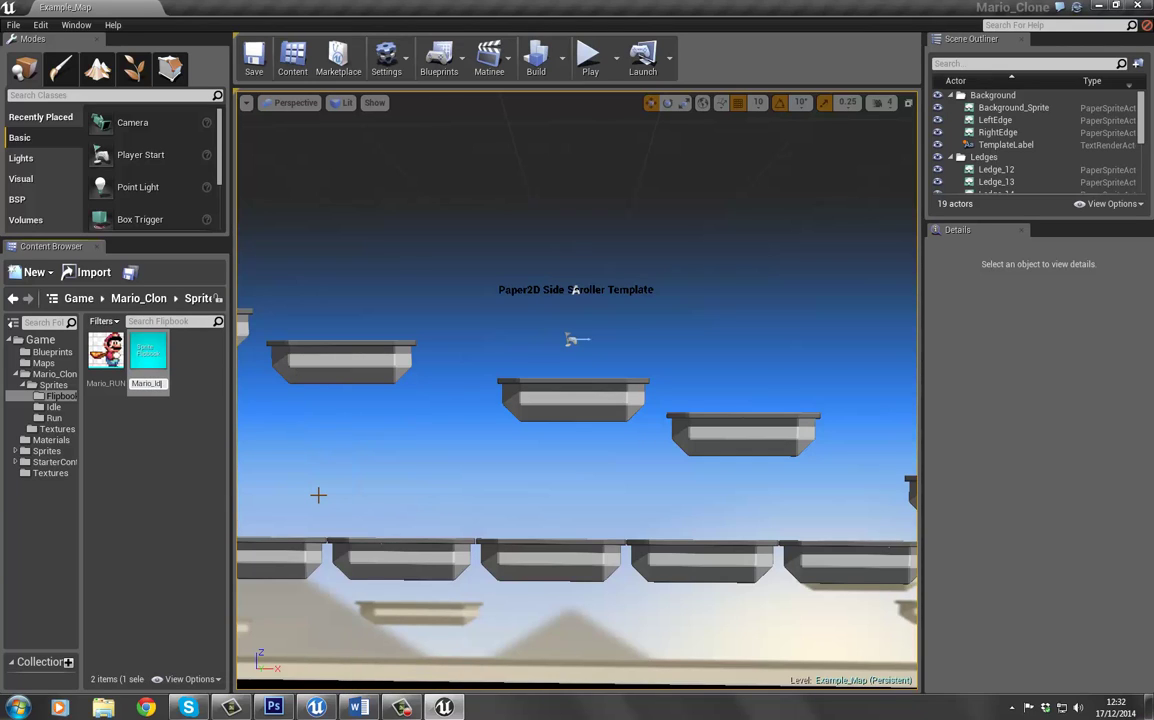
text(Mario_Idle)
key(Return)
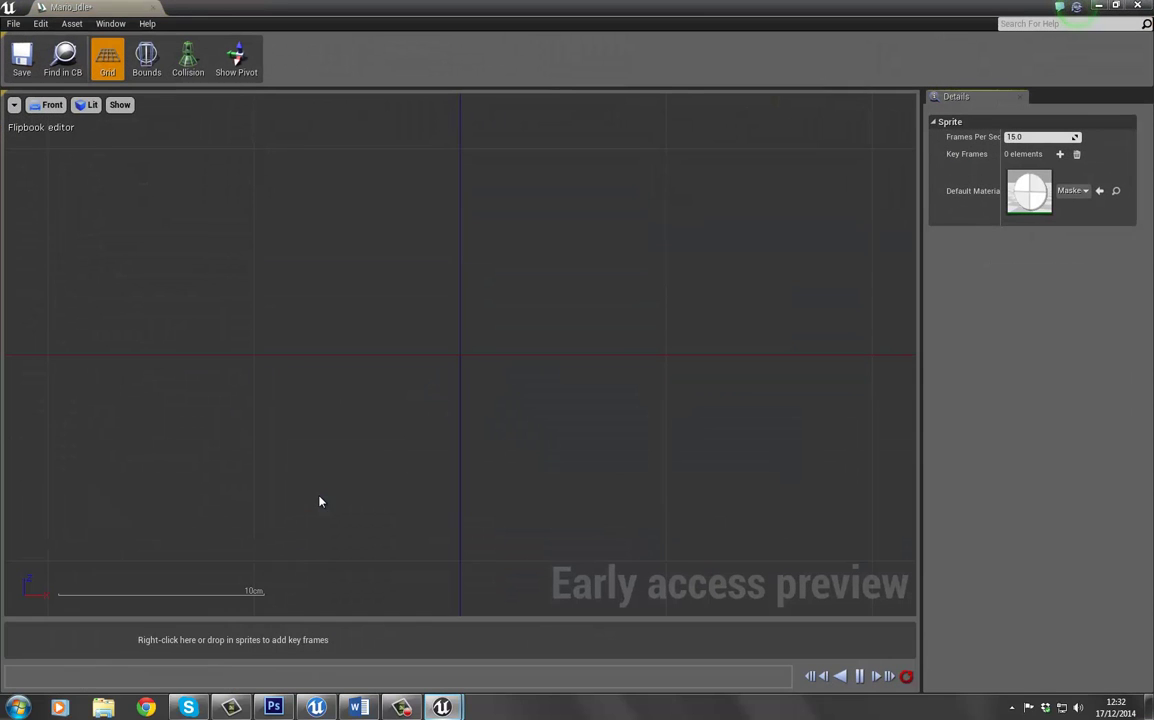
Step: Bring up the Idle sprite folder beside the Mario_Idle flipbook editor and set the flipbook's Frames Per Second to 1
double_click(108, 7)
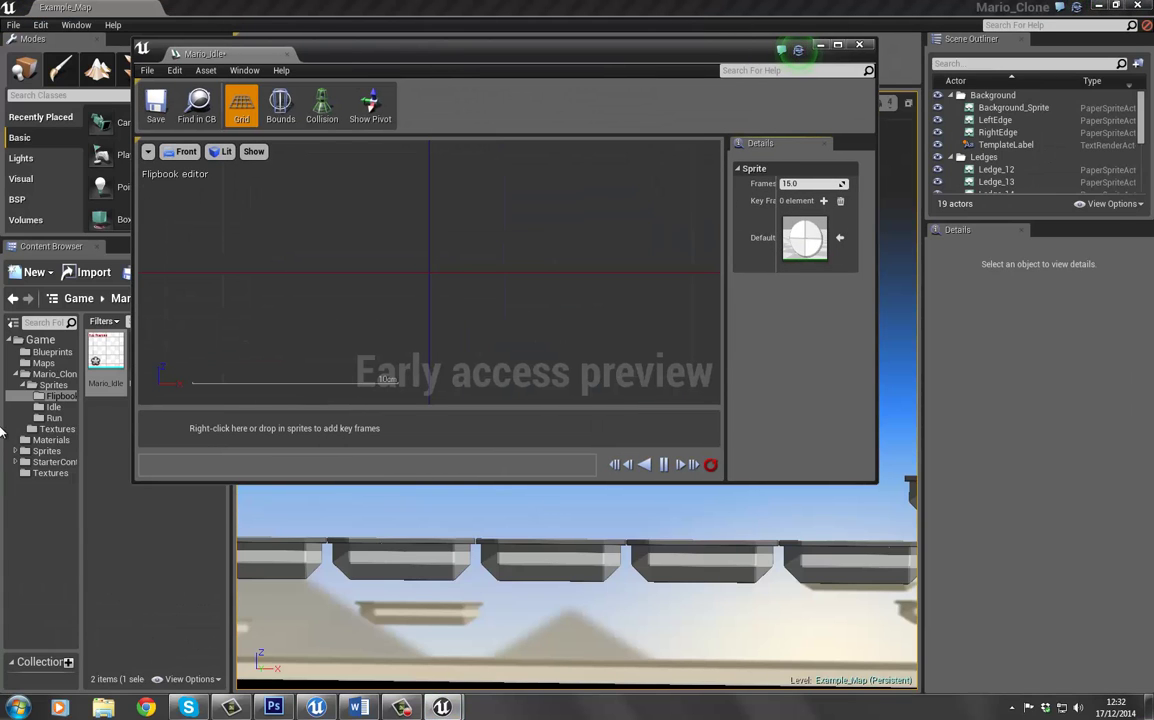
click(55, 407)
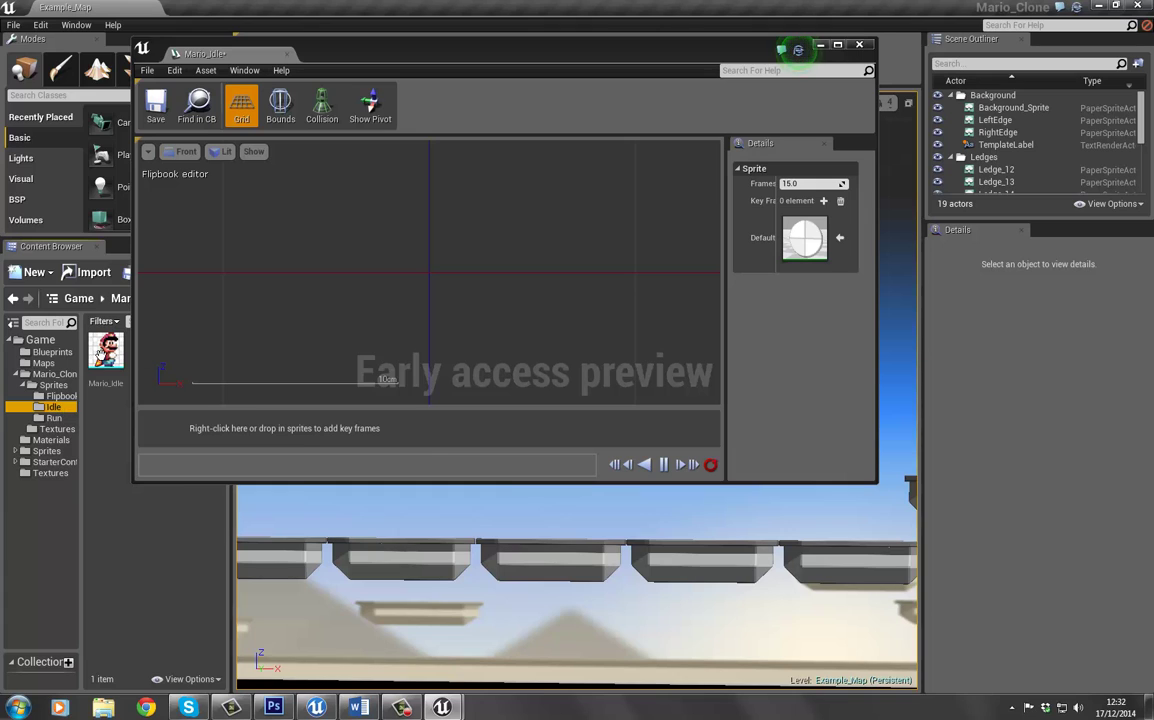
mouse_move(105, 350)
mouse_down()
mouse_move(678, 265)
mouse_move(118, 344)
mouse_up()
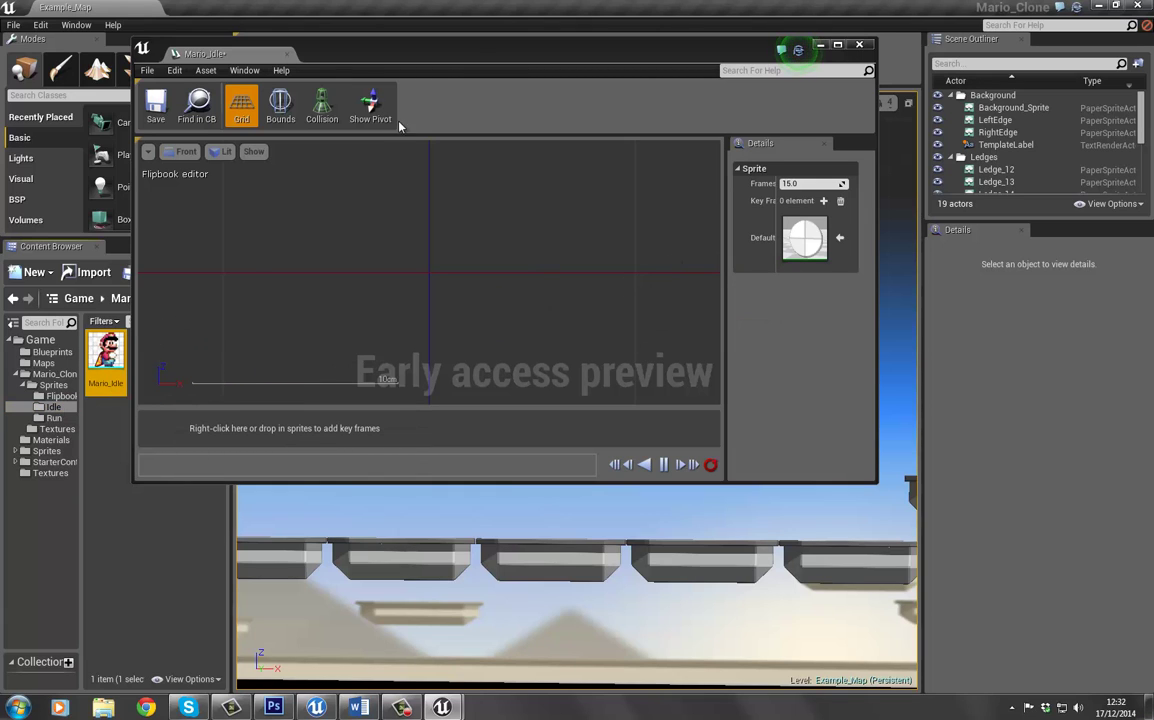
click(435, 56)
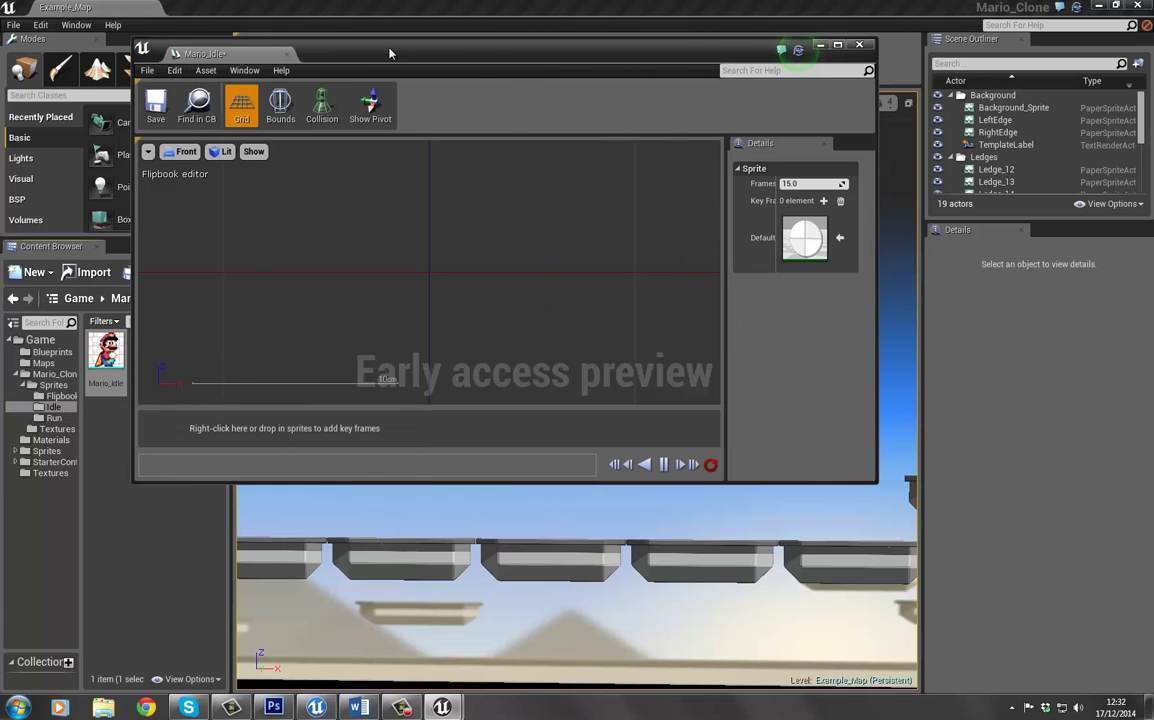
drag(390, 53, 418, 118)
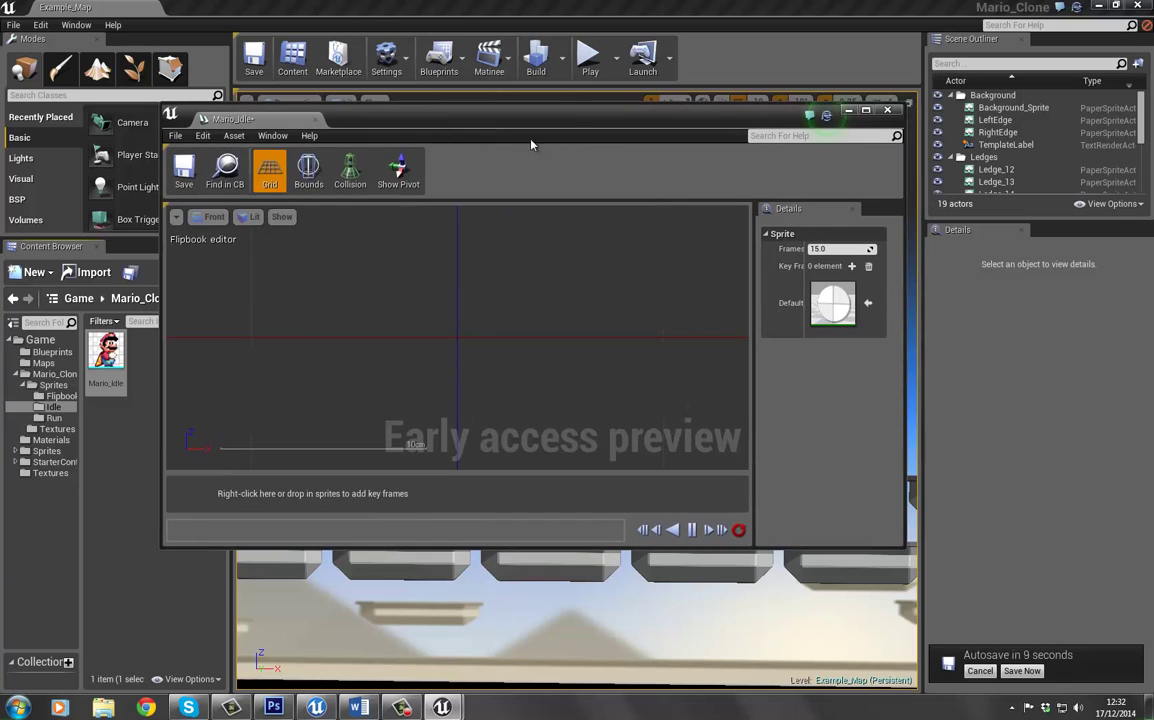
click(829, 248)
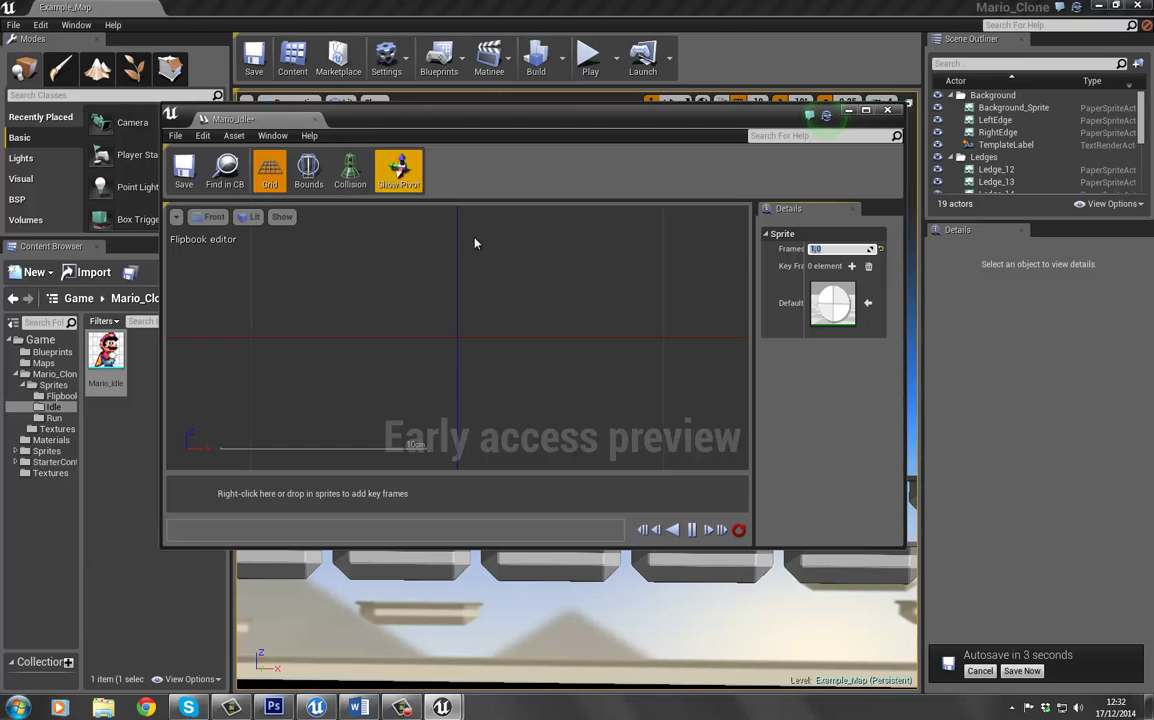
key(Return)
Step: Add one key frame to the Mario_Idle flipbook, assign the Mario_Idle sprite to it, then save and close the flipbook
click(853, 267)
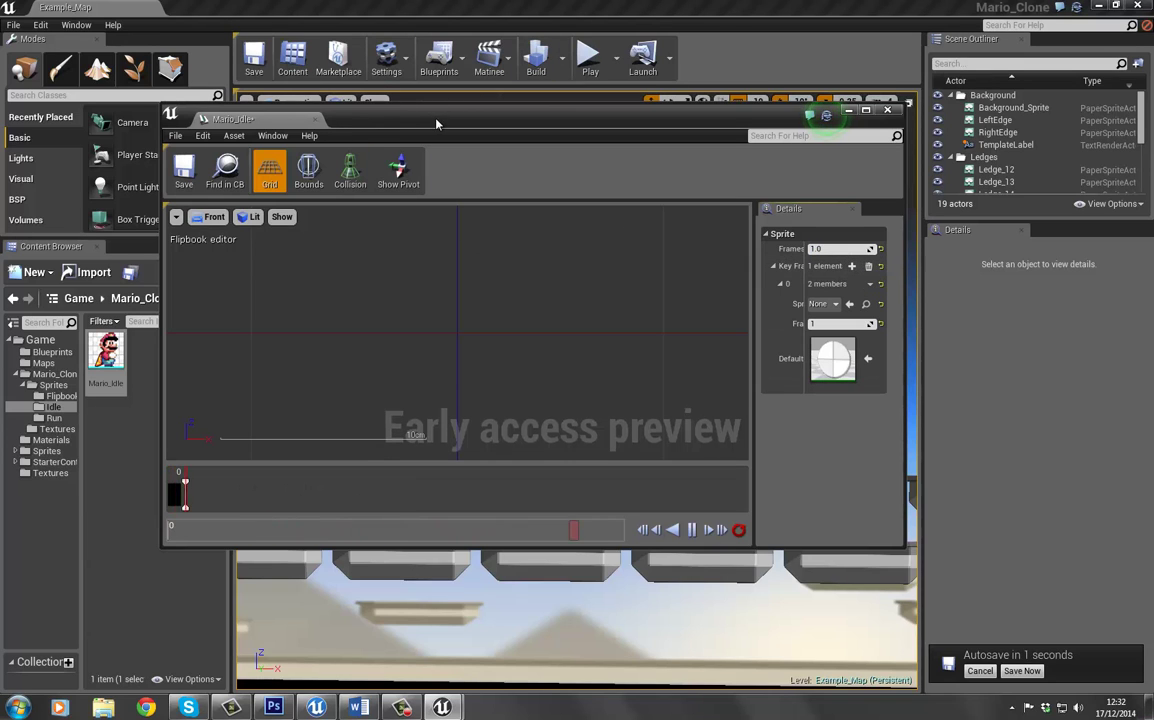
drag(450, 118, 585, 128)
drag(121, 372, 962, 316)
scroll(541, 314, down, 5)
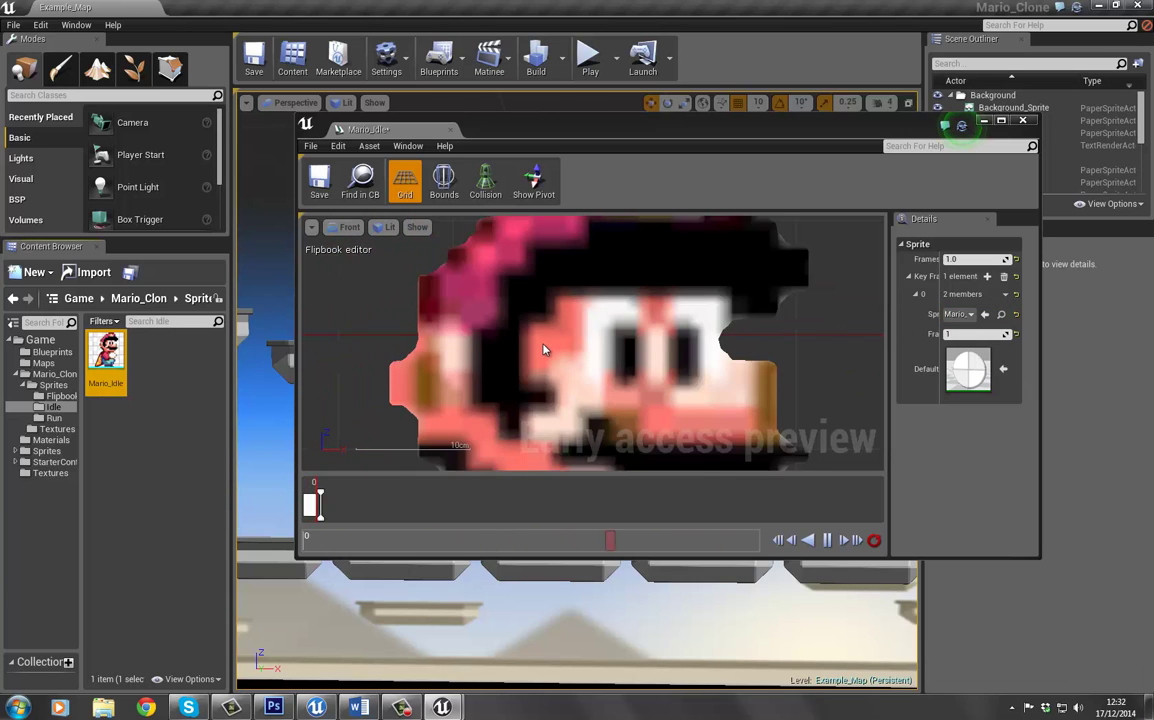
scroll(521, 366, down, 6)
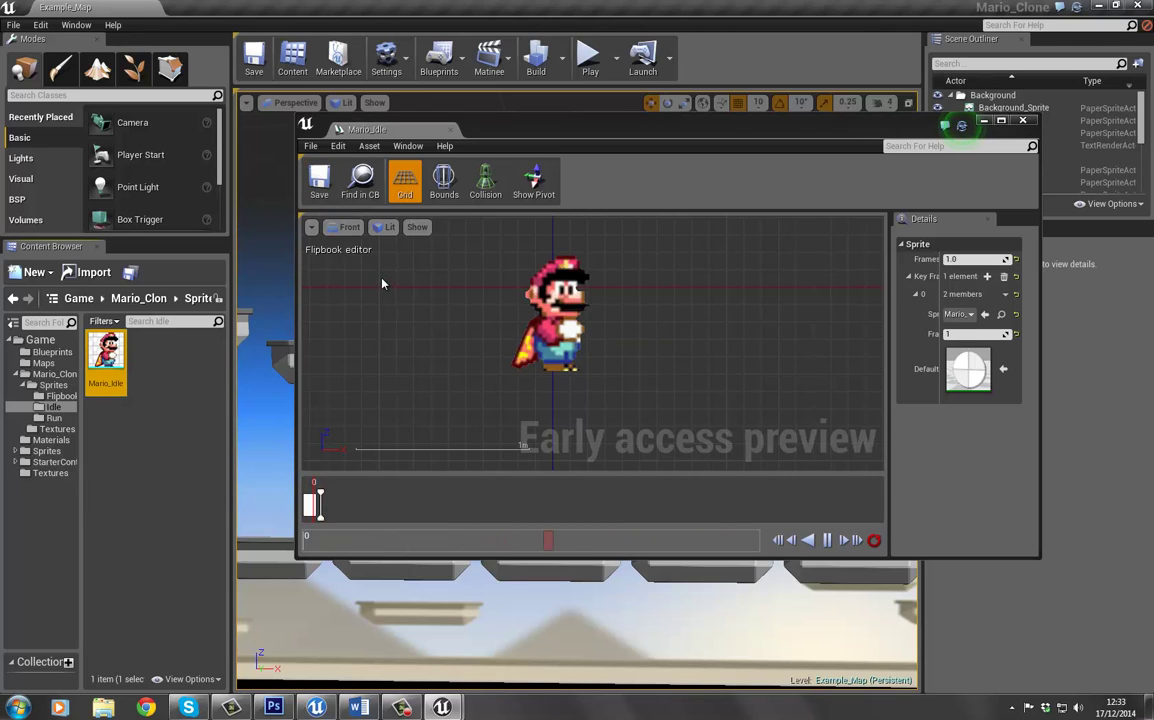
click(1023, 121)
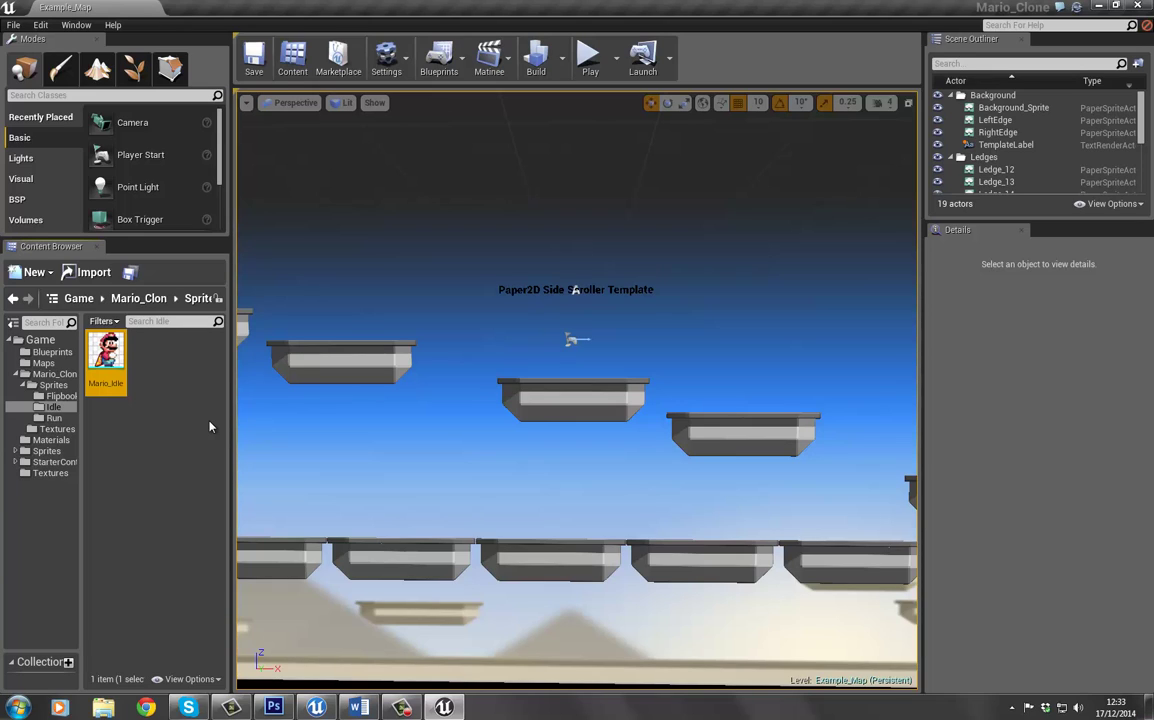
Step: Open the MyCharacter blueprint from the Blueprints folder and maximize its editor
click(64, 354)
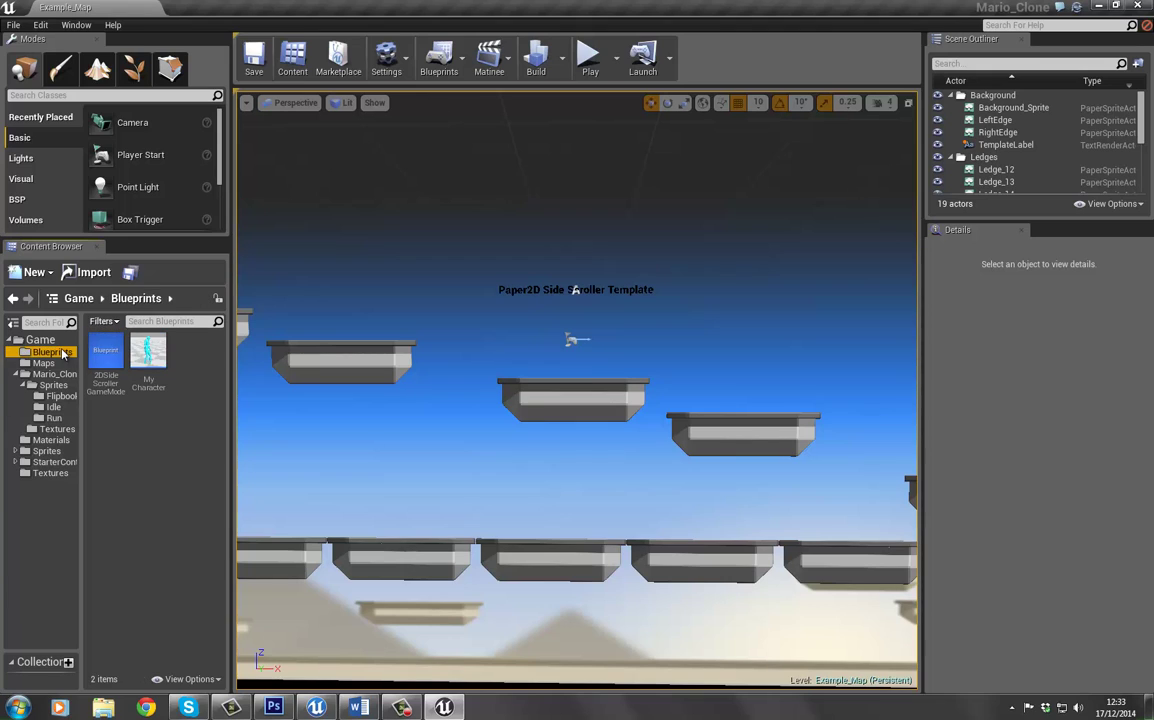
click(152, 353)
double_click(153, 353)
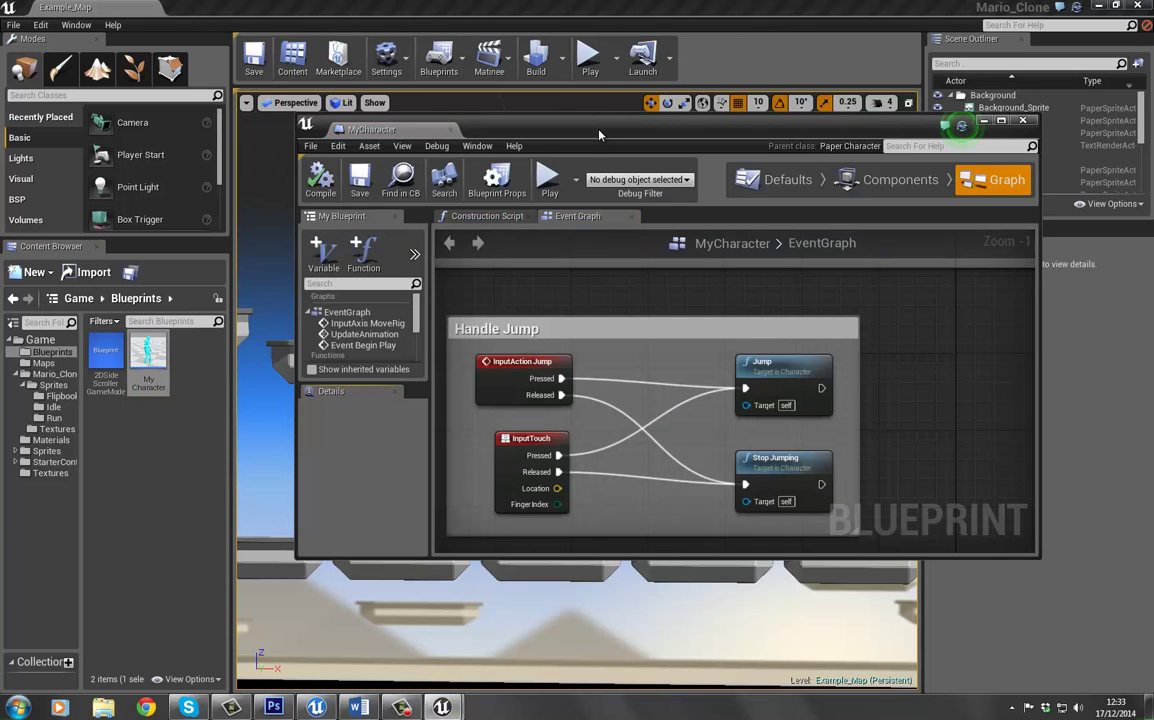
double_click(540, 127)
Step: Examine the Handle Animation section of the event graph, from UpdateAnimation and the velocity comparison to the Select and Set Flipbook nodes
scroll(365, 430, down, 7)
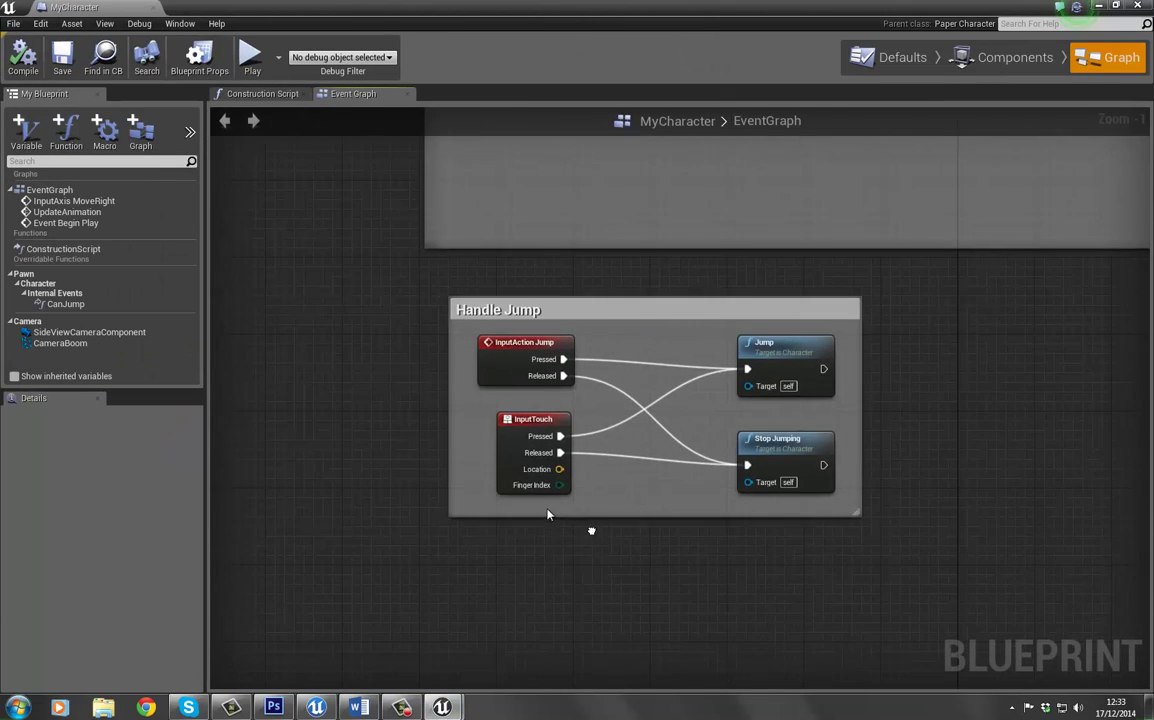
scroll(325, 330, up, 3)
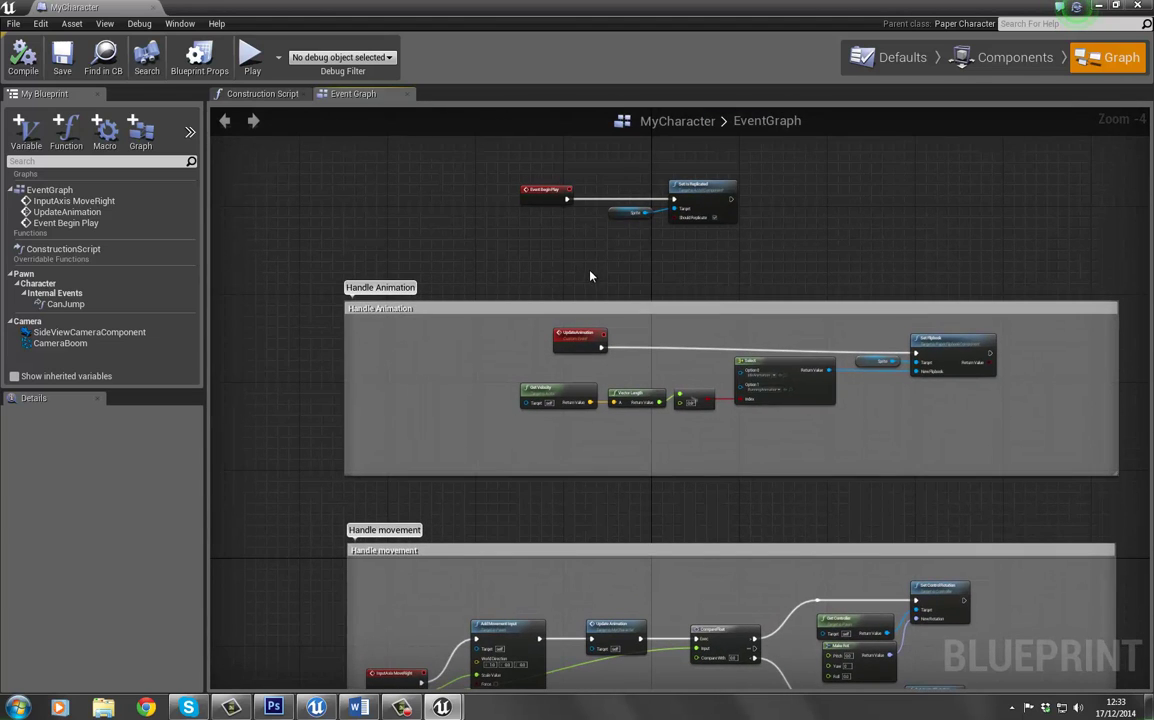
right_drag(590, 276, 482, 232)
scroll(530, 345, up, 4)
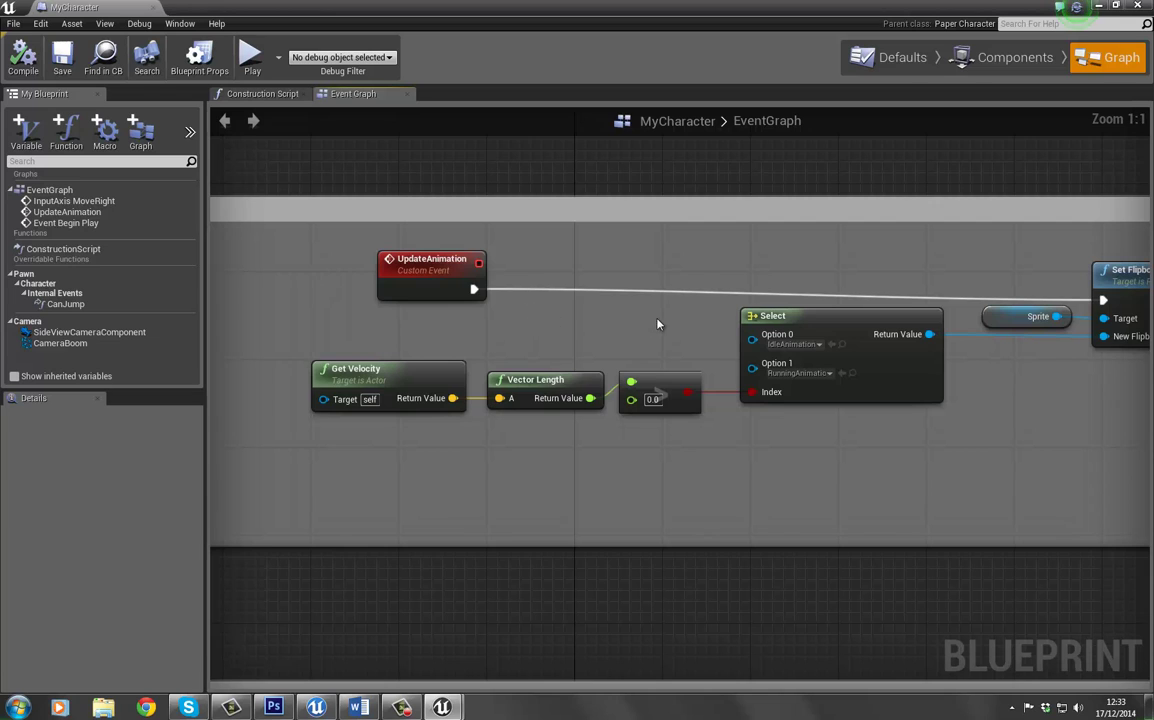
right_drag(657, 324, 446, 265)
scroll(480, 292, down, 1)
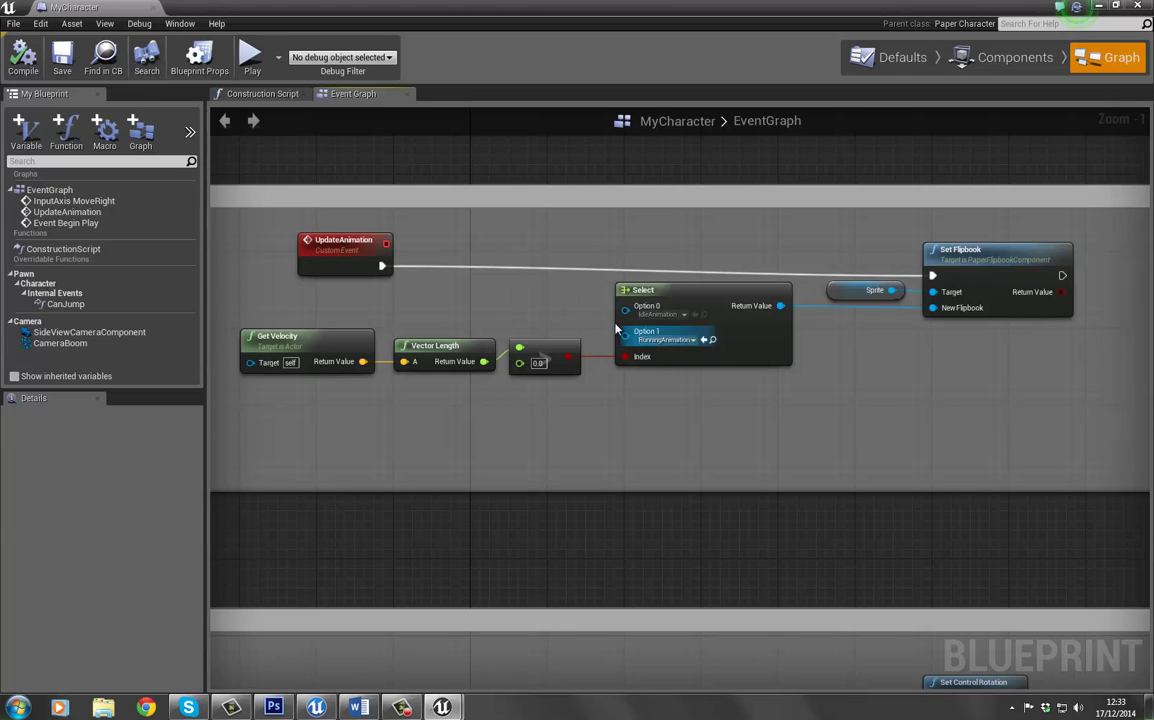
right_drag(397, 427, 451, 412)
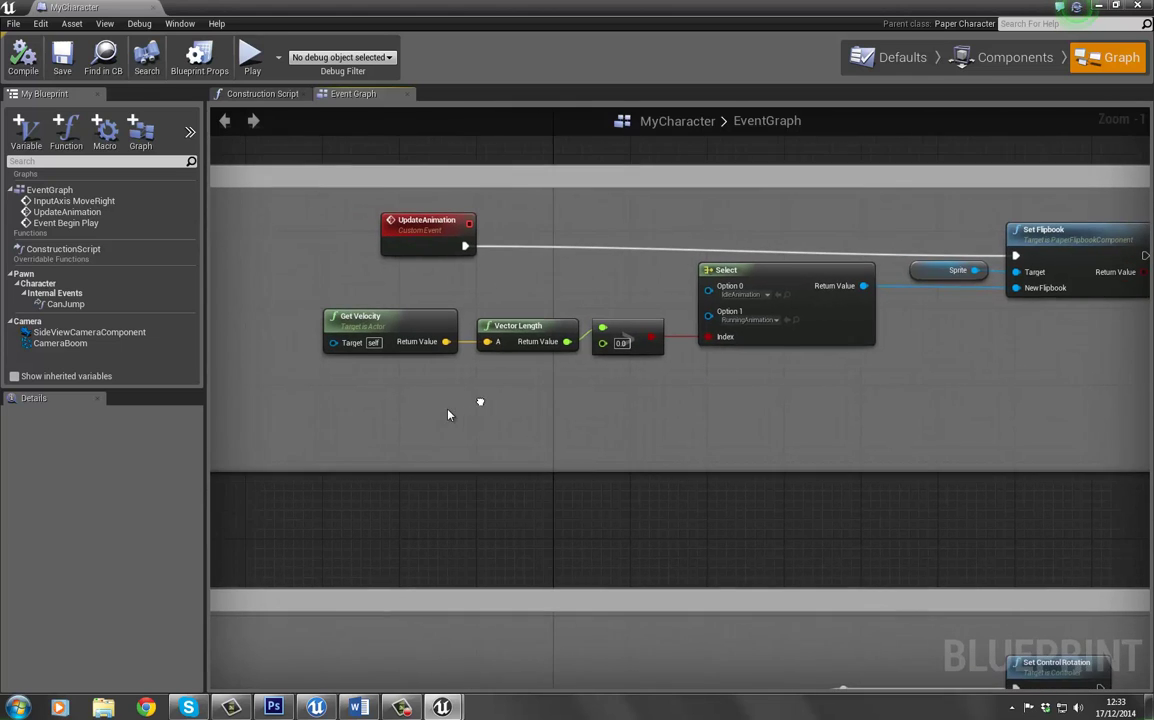
scroll(490, 382, up, 1)
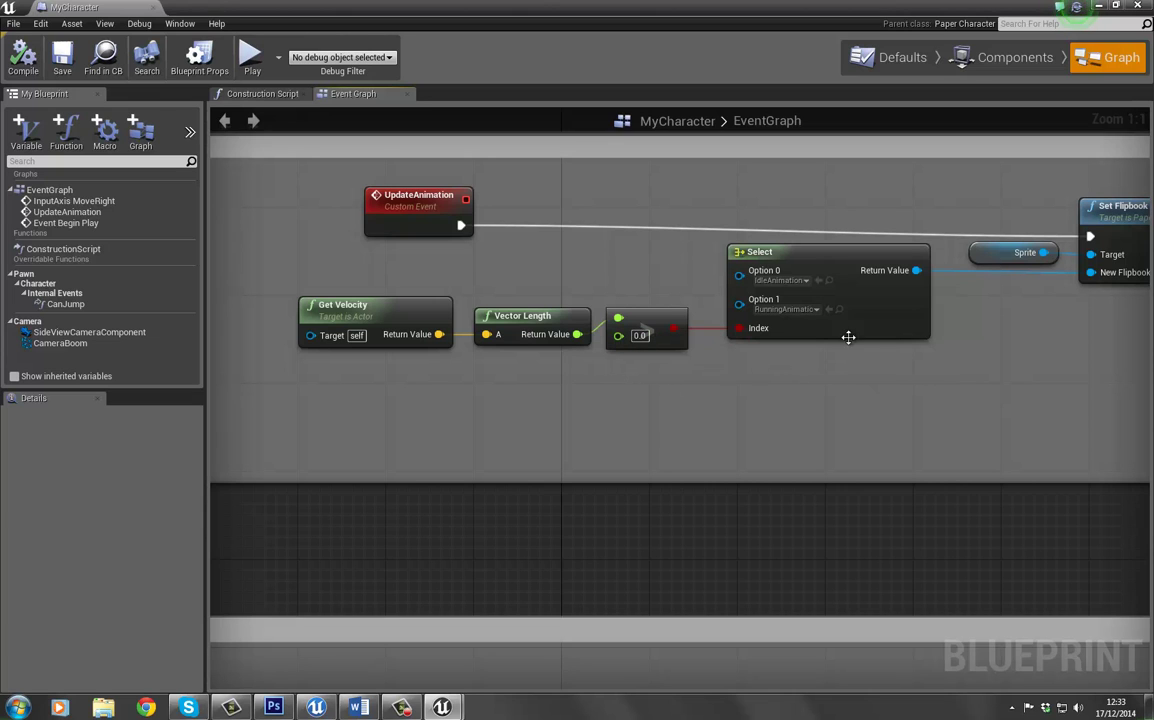
right_drag(987, 352, 803, 338)
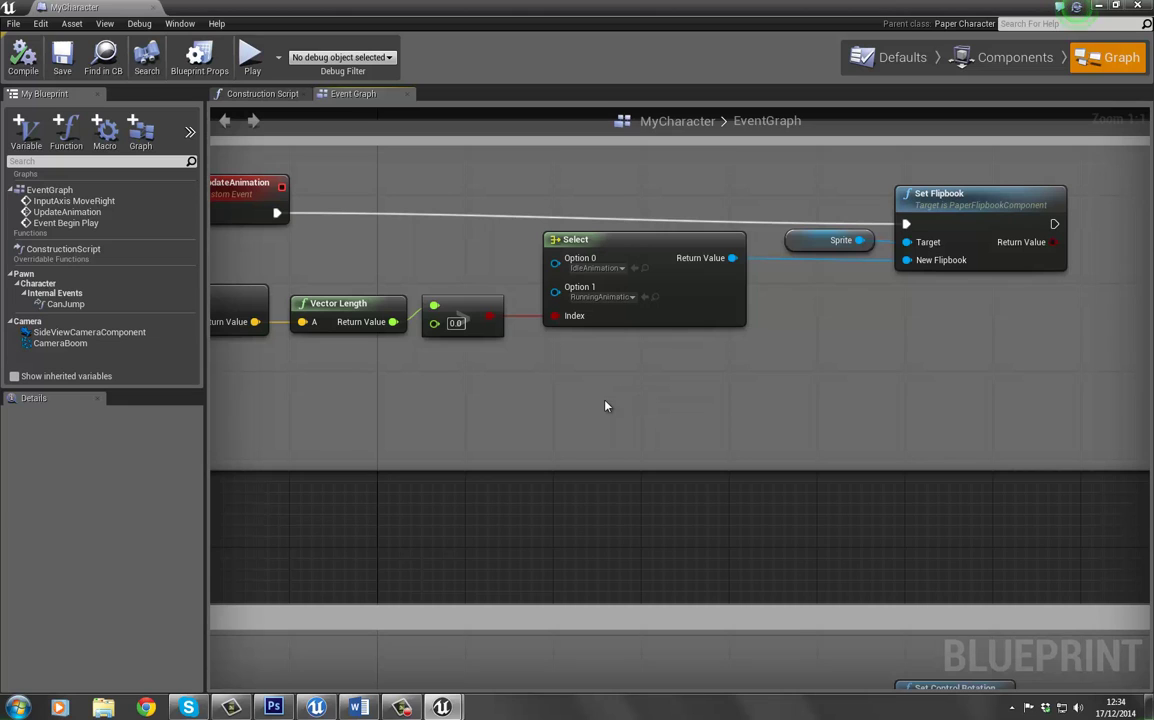
right_drag(481, 272, 627, 246)
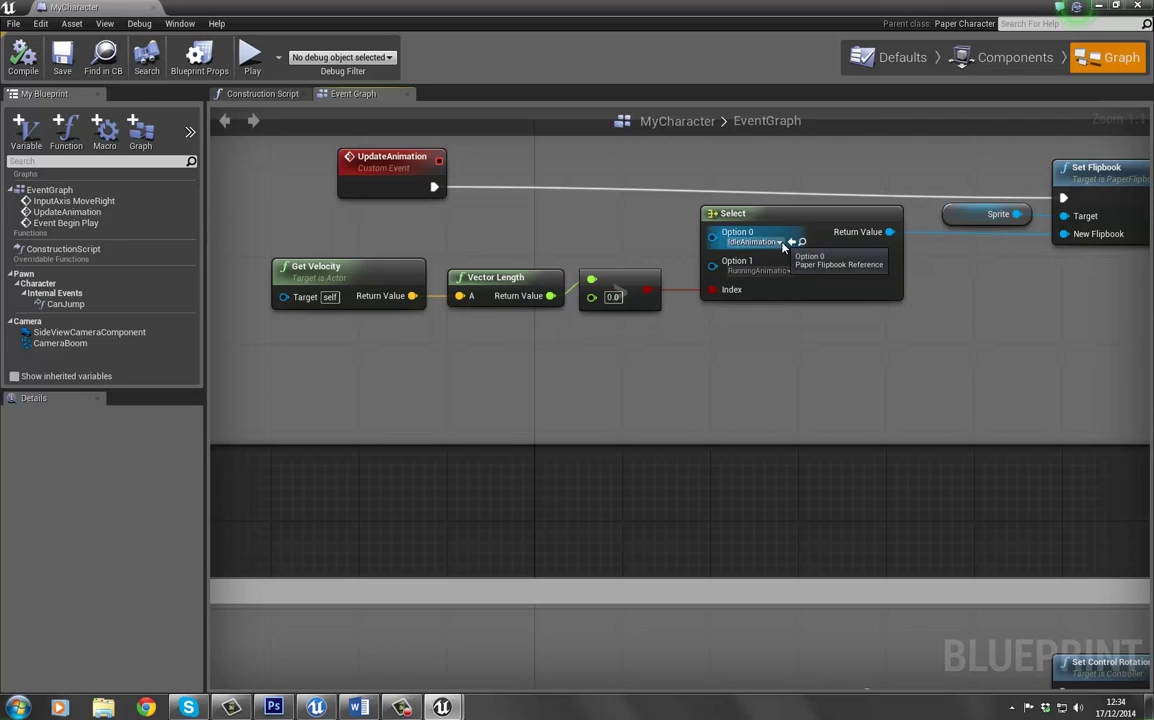
Step: Set the Select node's Option 0 to the Mario_Idle flipbook and Option 1 to Mario_RUN
click(779, 243)
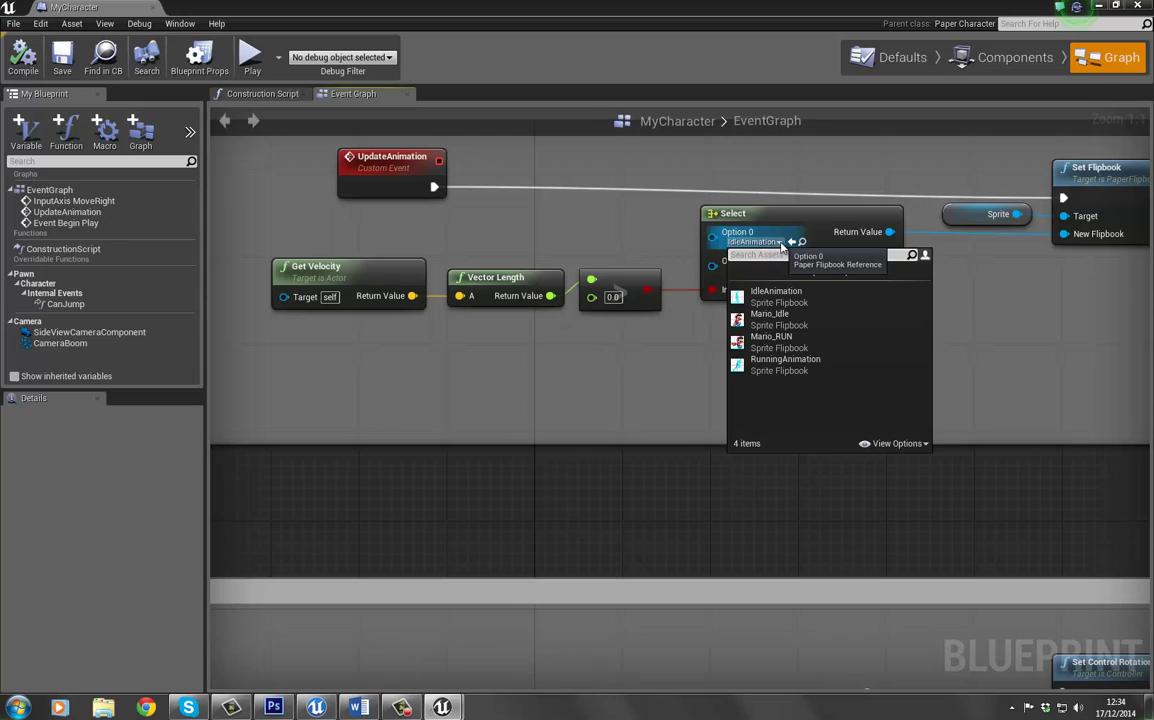
click(770, 314)
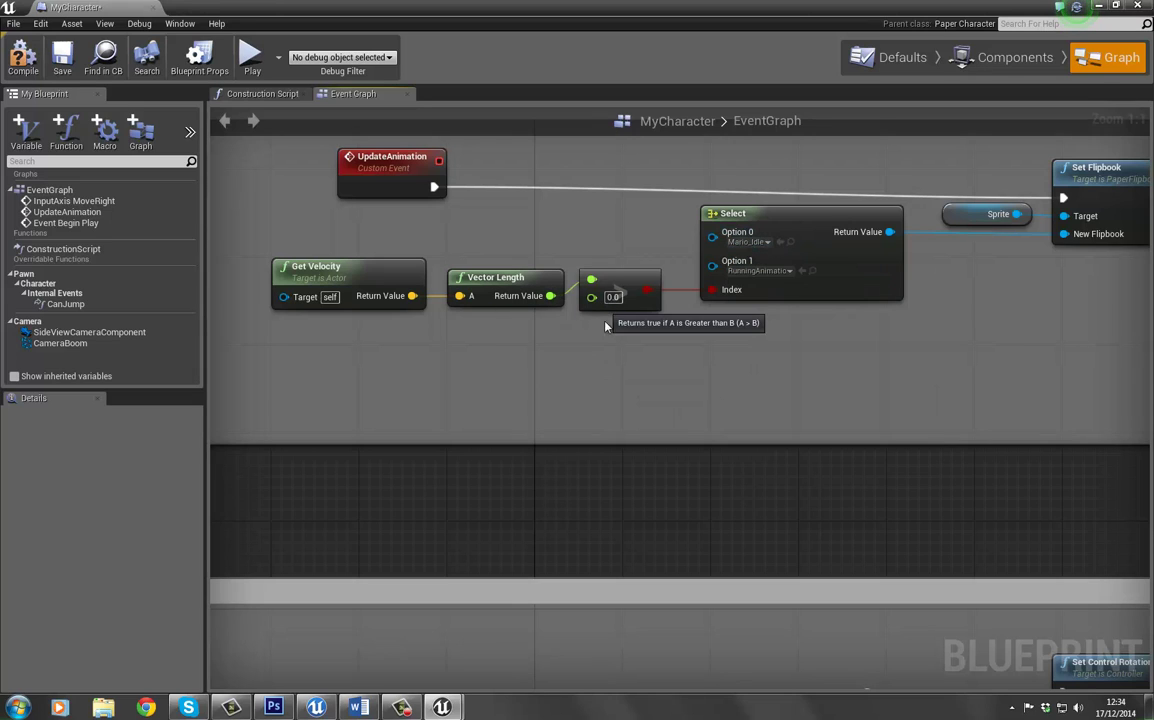
click(786, 271)
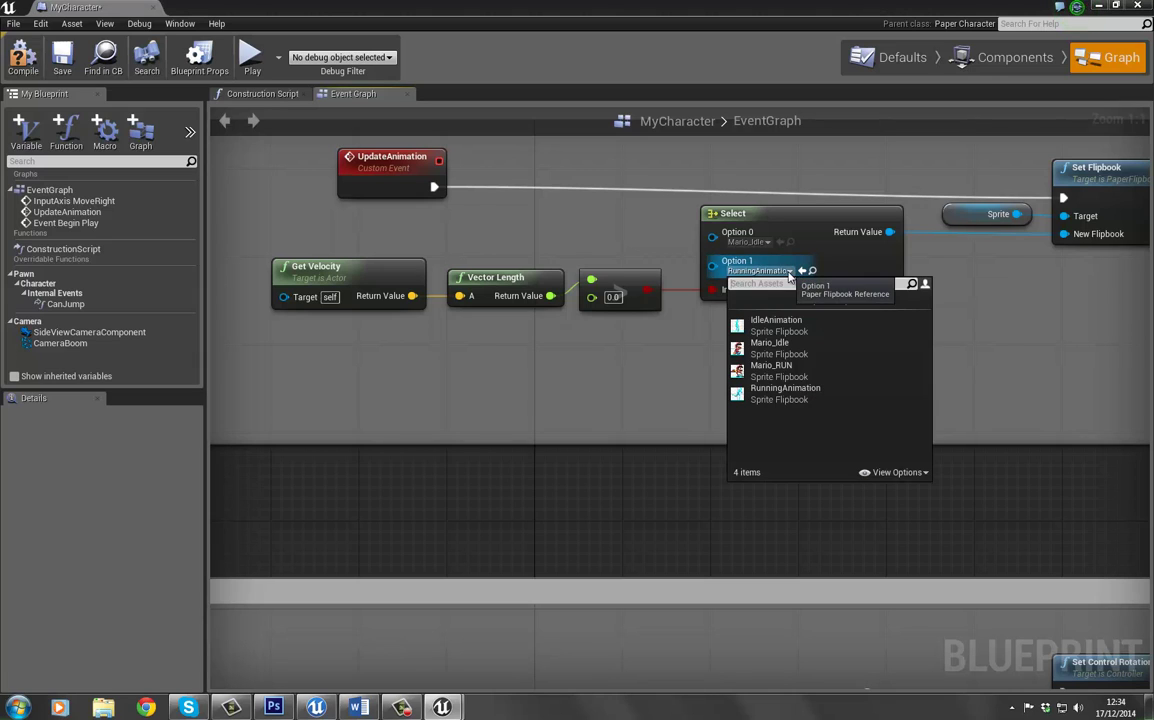
click(797, 378)
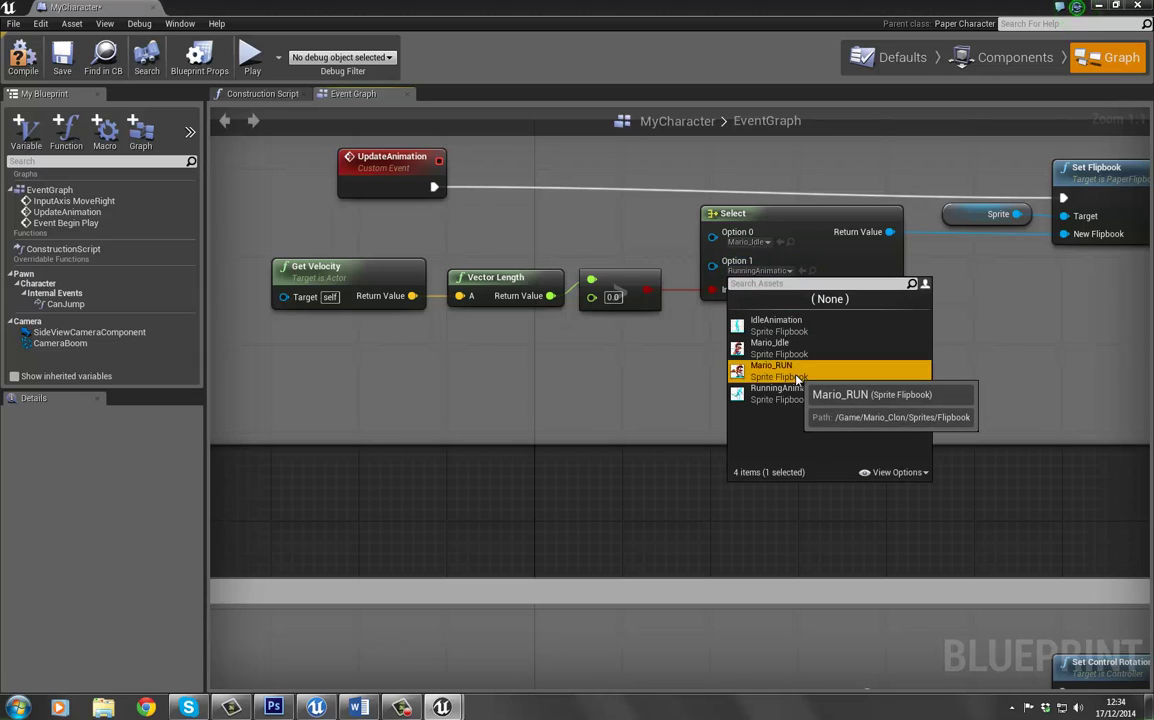
Step: Compile and save the MyCharacter blueprint, then close its editor
click(22, 56)
click(61, 57)
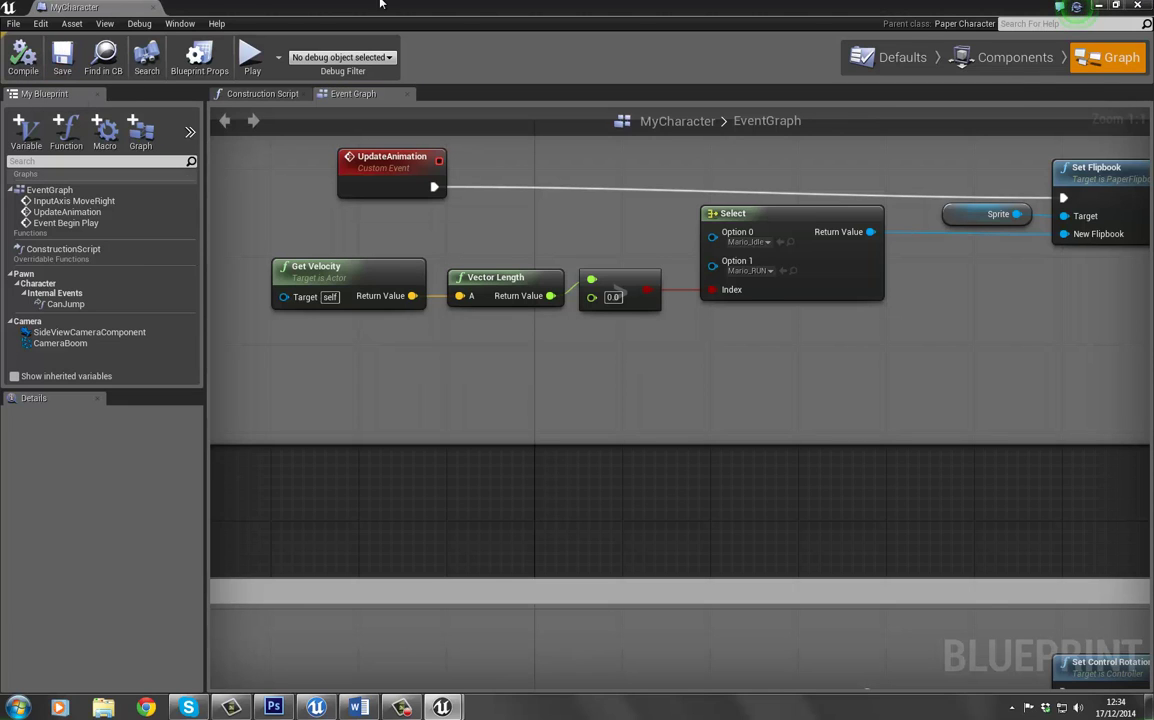
click(1116, 5)
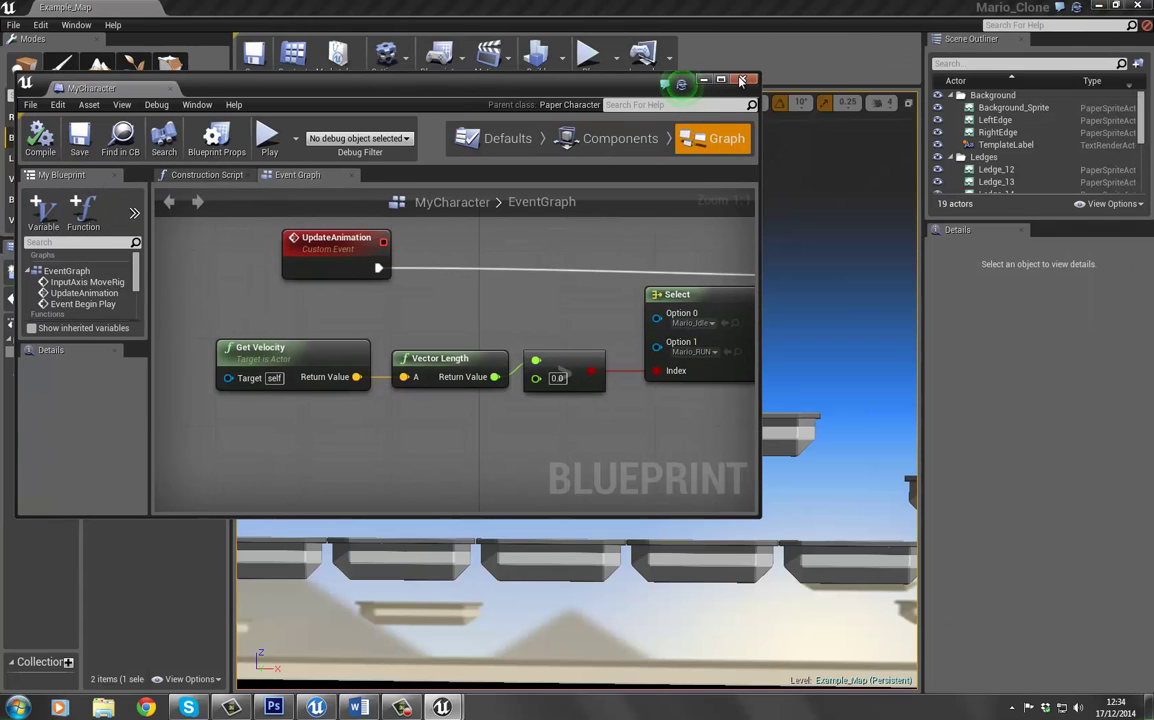
click(741, 80)
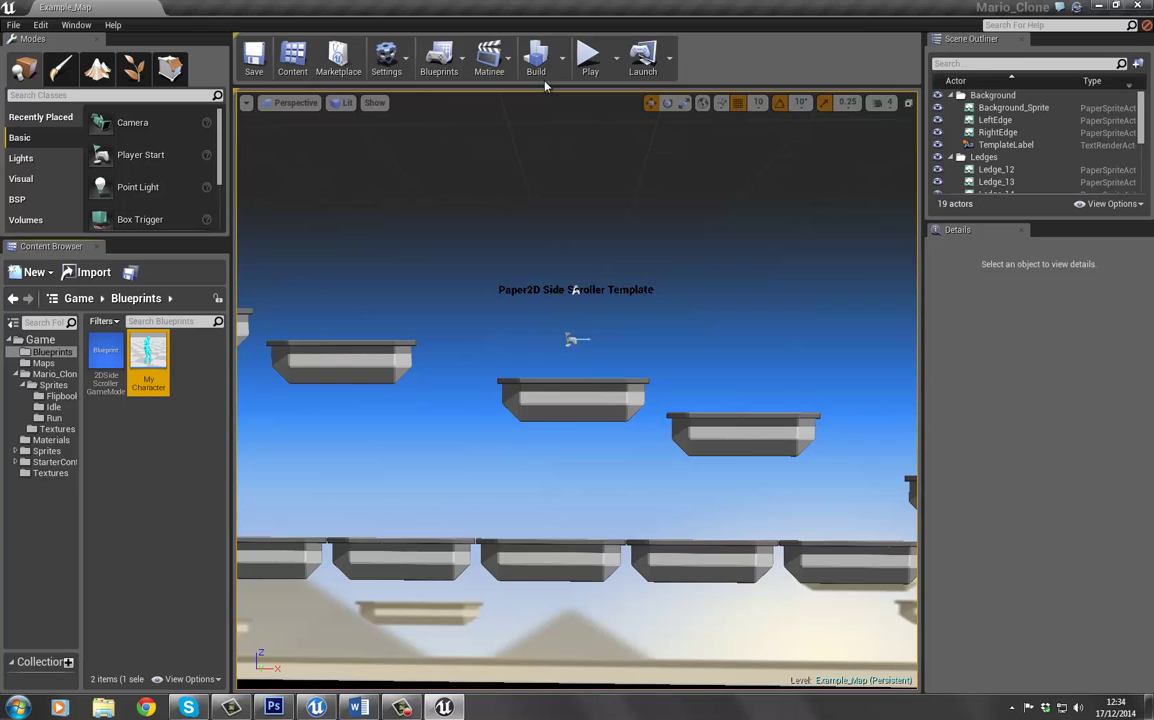
Step: Play the level in the editor, test Mario running both ways and jumping between ledges, then end the play session
click(589, 56)
click(570, 340)
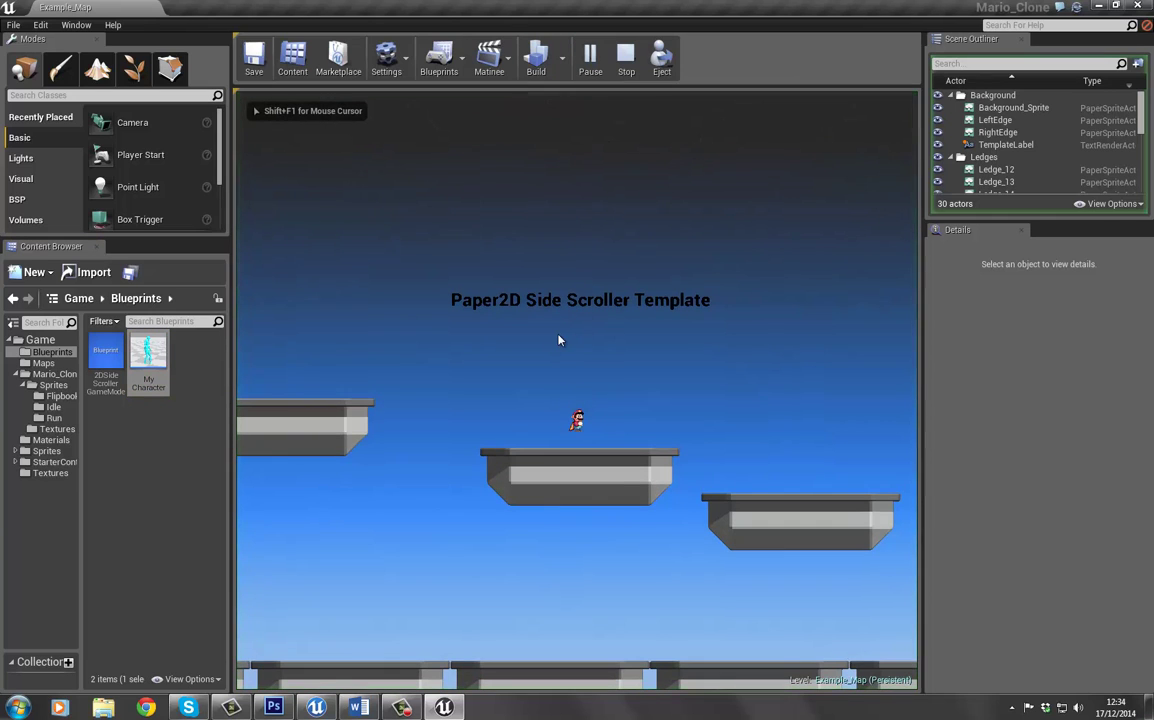
key(Right)
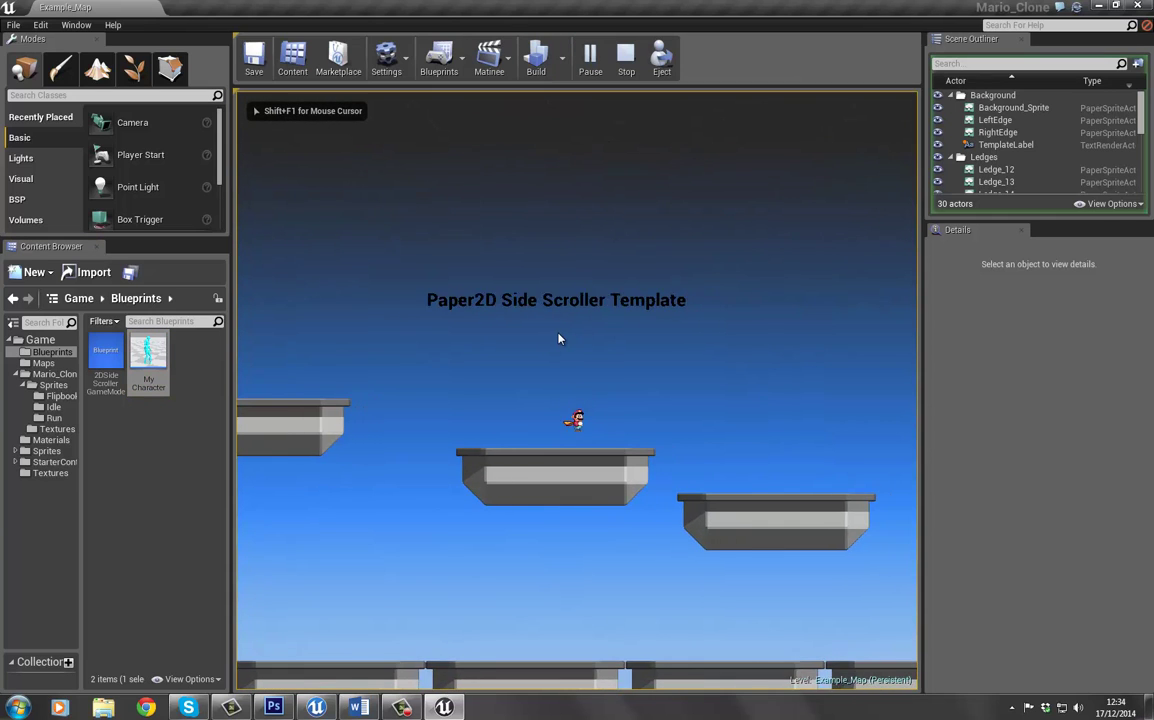
key(Left)
key(Right)
key(space)
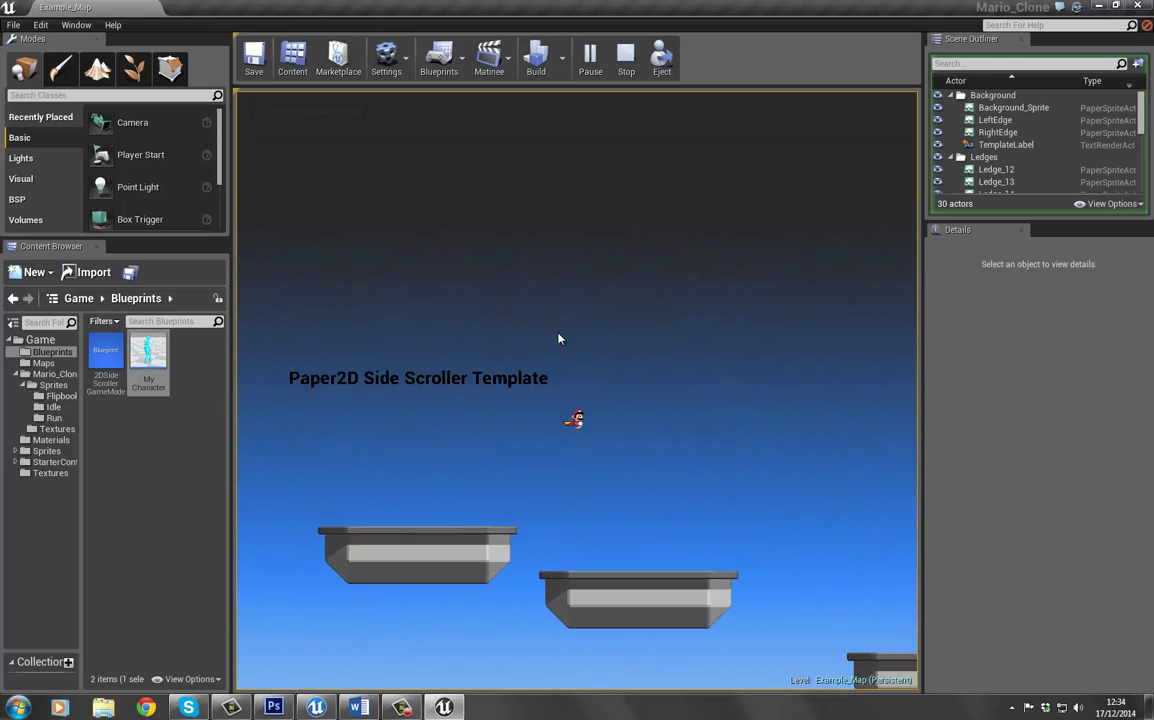
key(Left)
key(space)
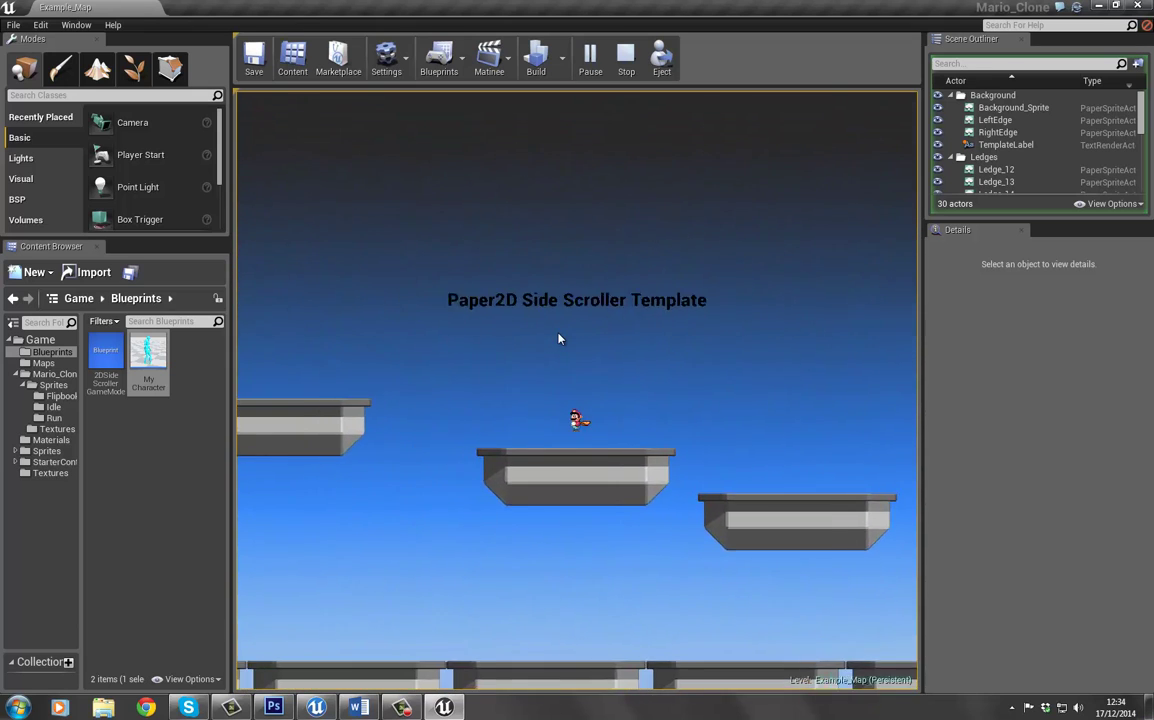
key(space)
key(space)
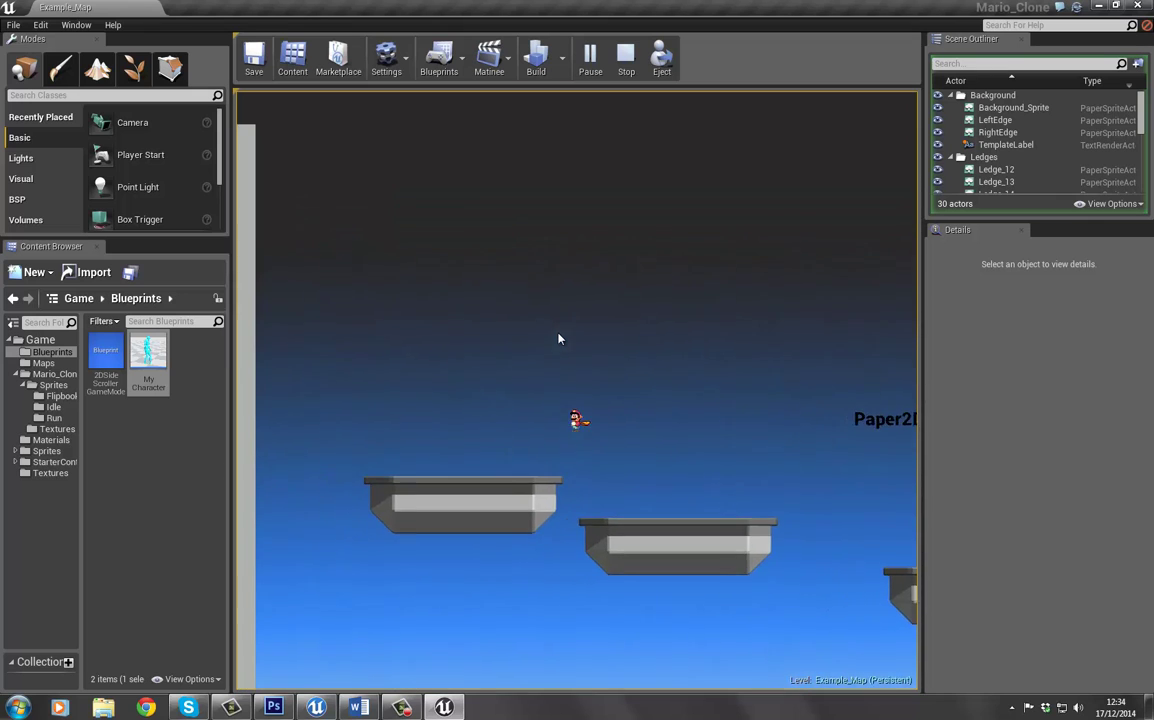
key(Right)
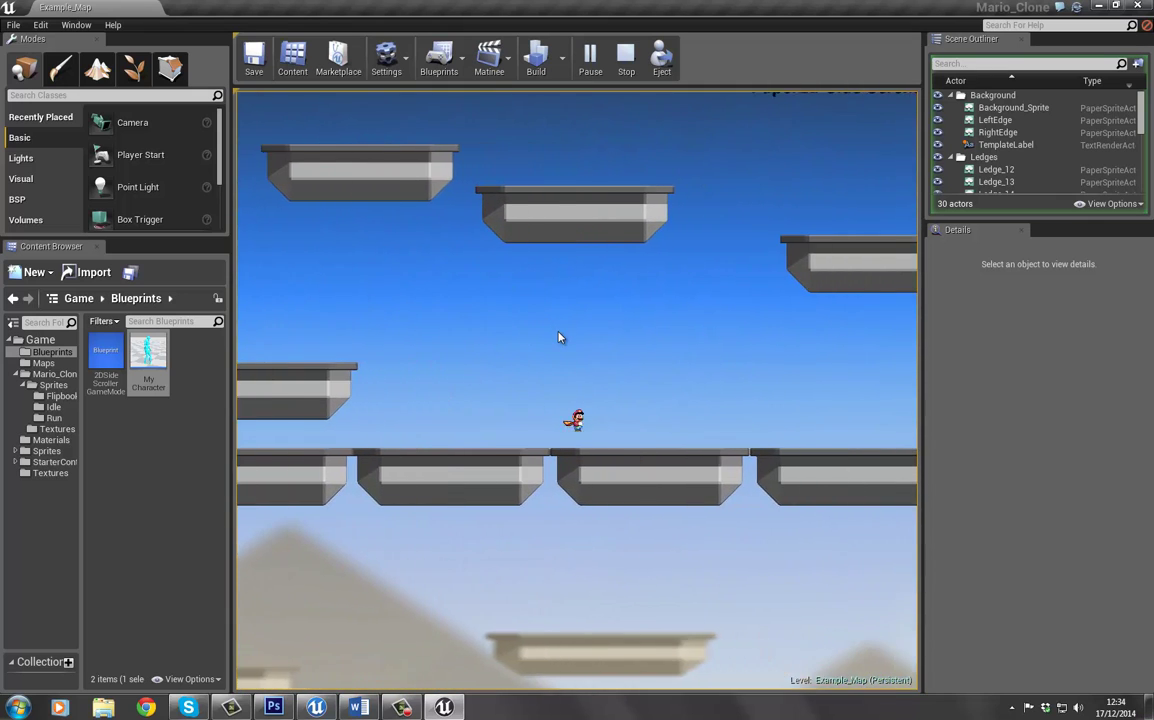
key(Escape)
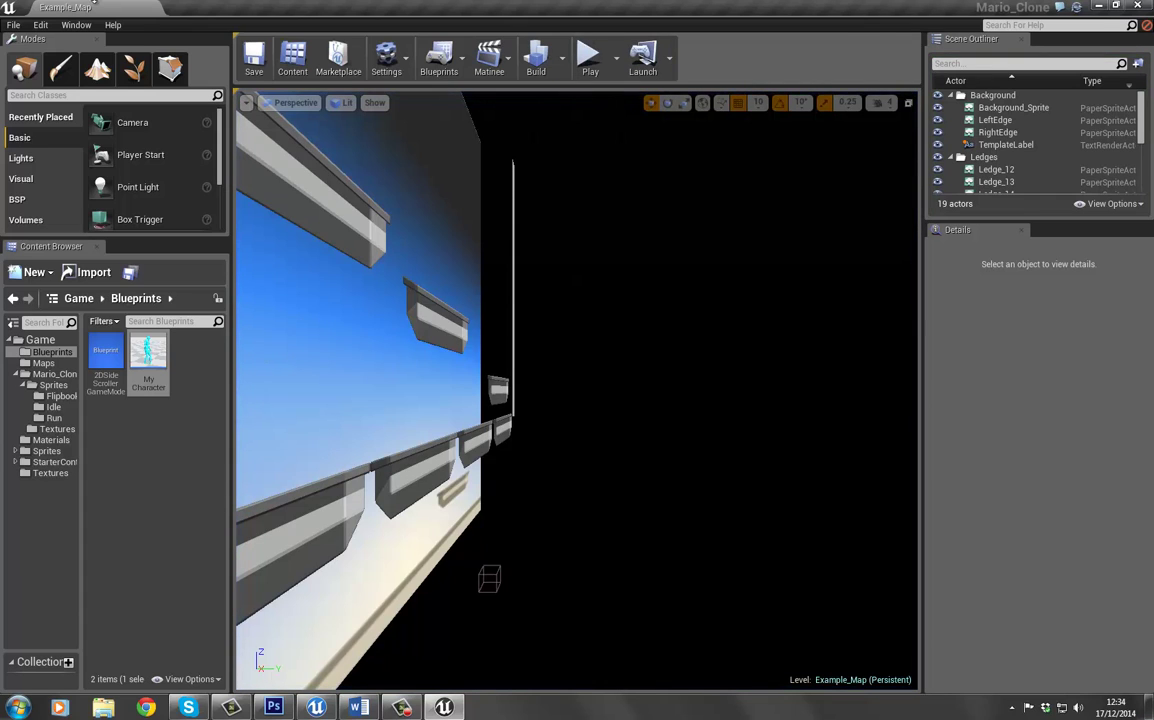
Step: Reopen the MyCharacter blueprint maximized and switch it to the Components view
click(153, 372)
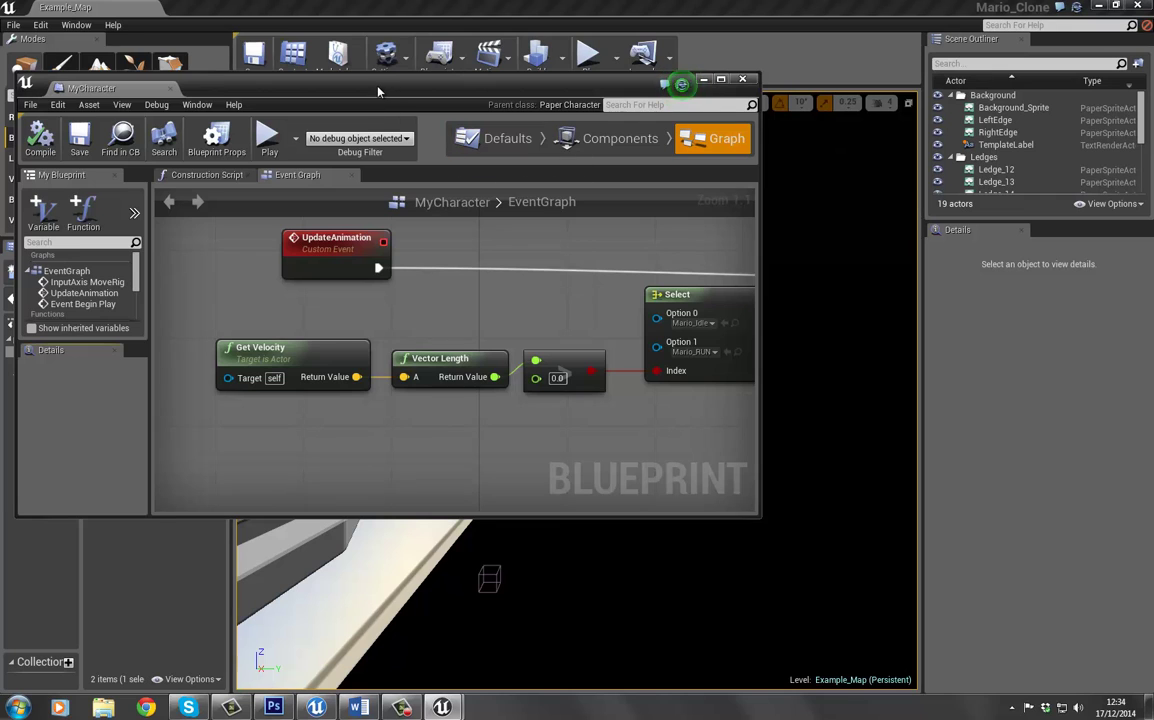
drag(408, 90, 521, 5)
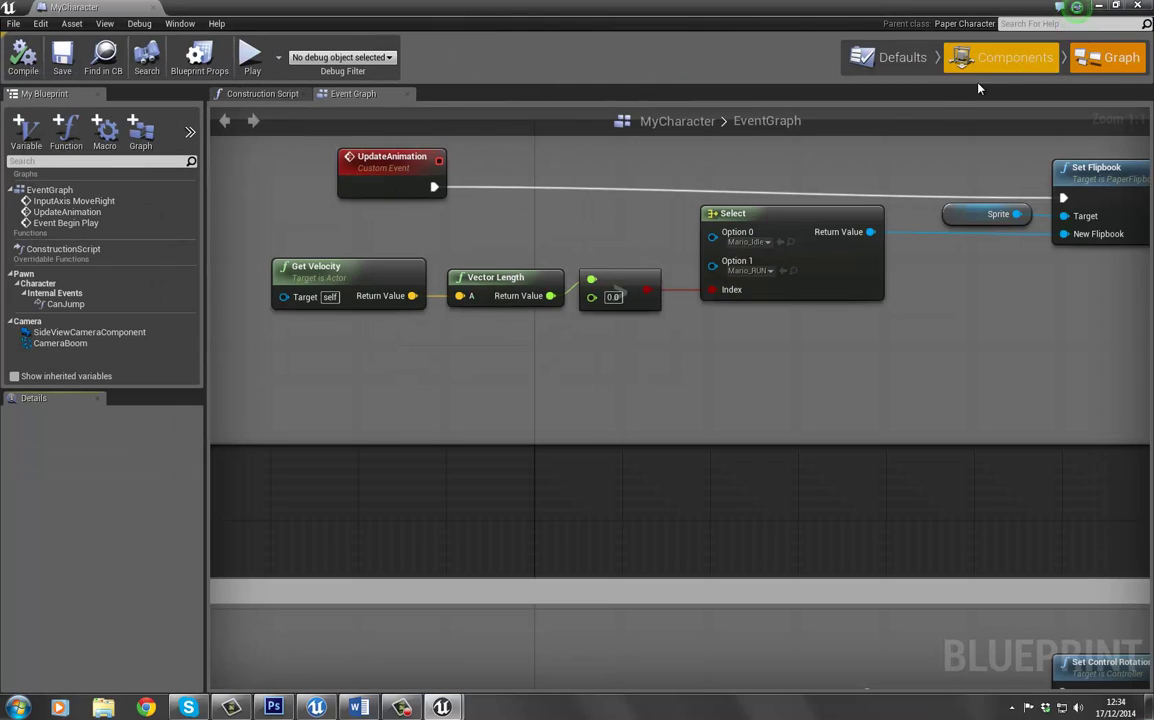
click(1010, 62)
mouse_move(492, 345)
right_down()
mouse_move(505, 389)
mouse_move(477, 294)
mouse_move(481, 330)
right_up()
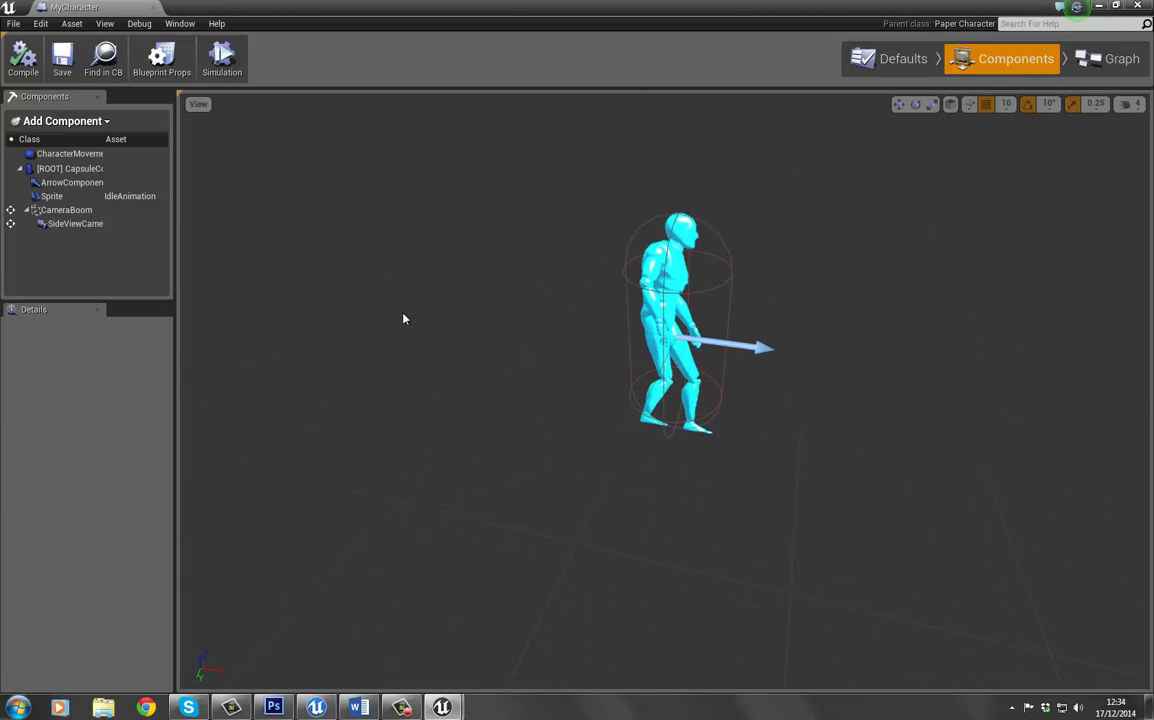
Step: Replace the Sprite component's source flipbook with Mario_Idle from the project's flipbook folder
click(76, 199)
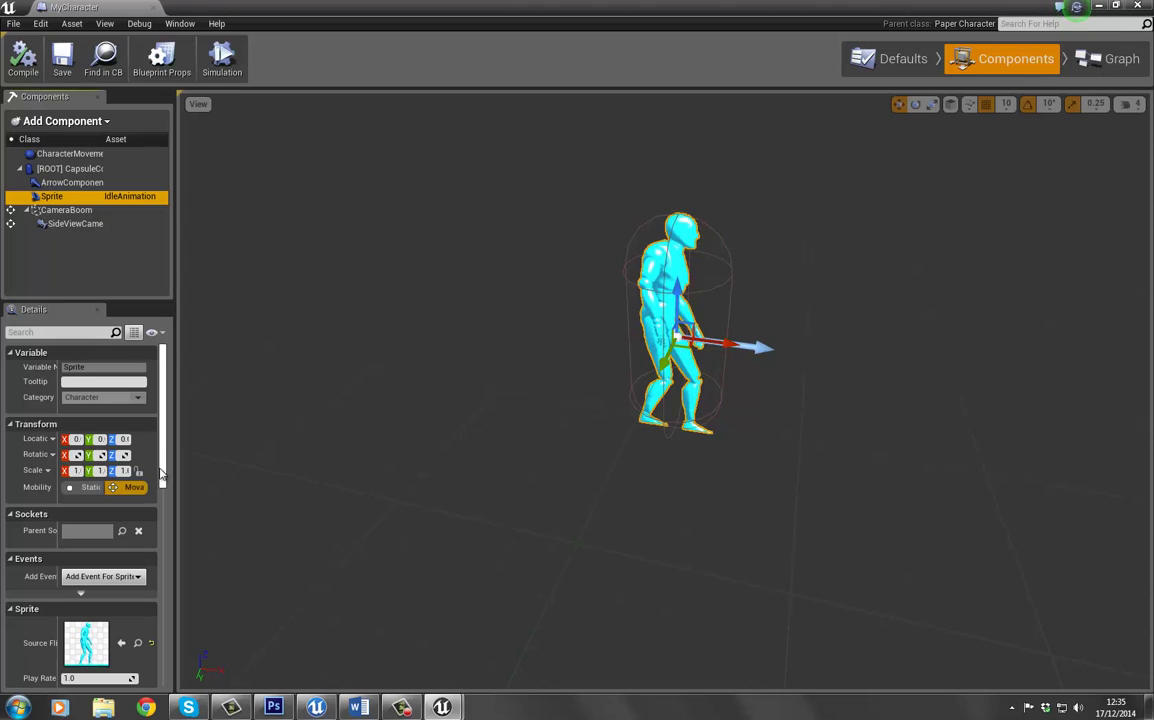
drag(160, 473, 160, 538)
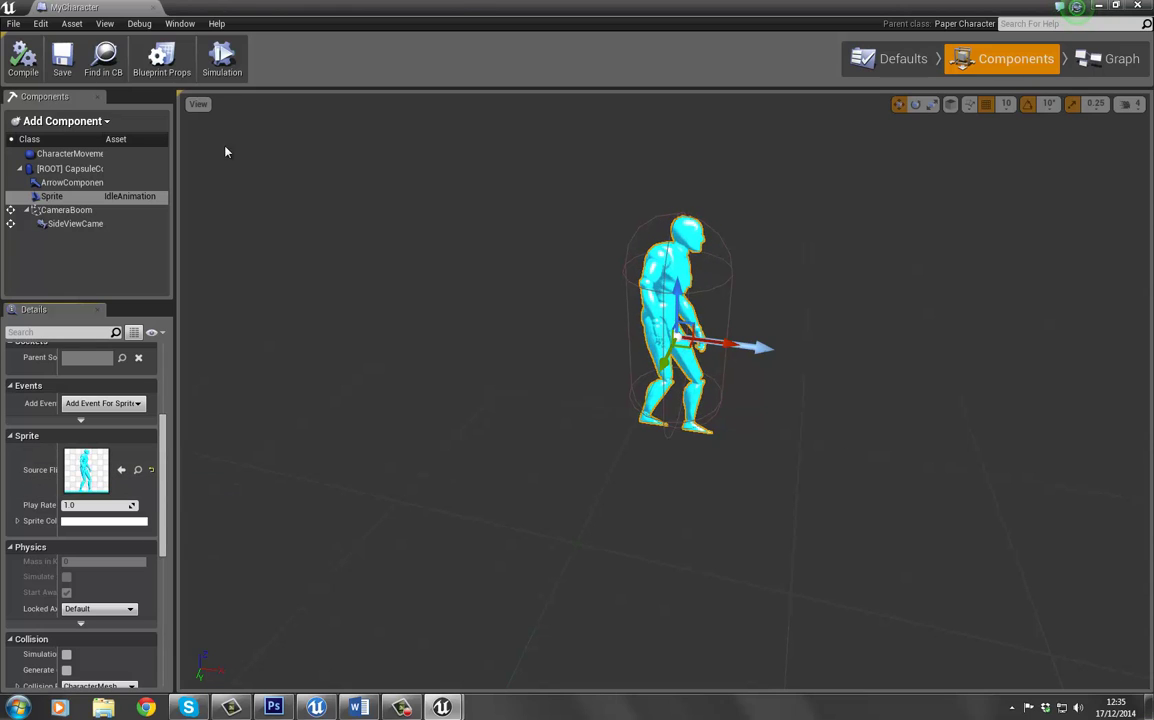
double_click(462, 7)
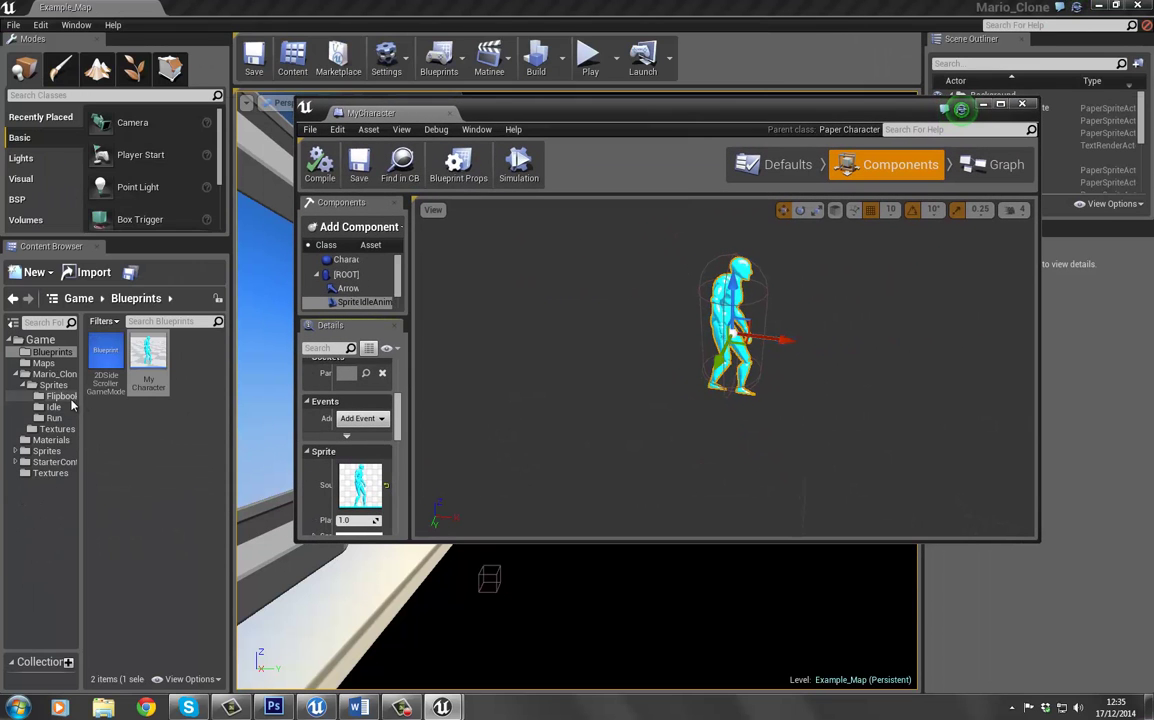
click(68, 402)
drag(105, 352, 363, 493)
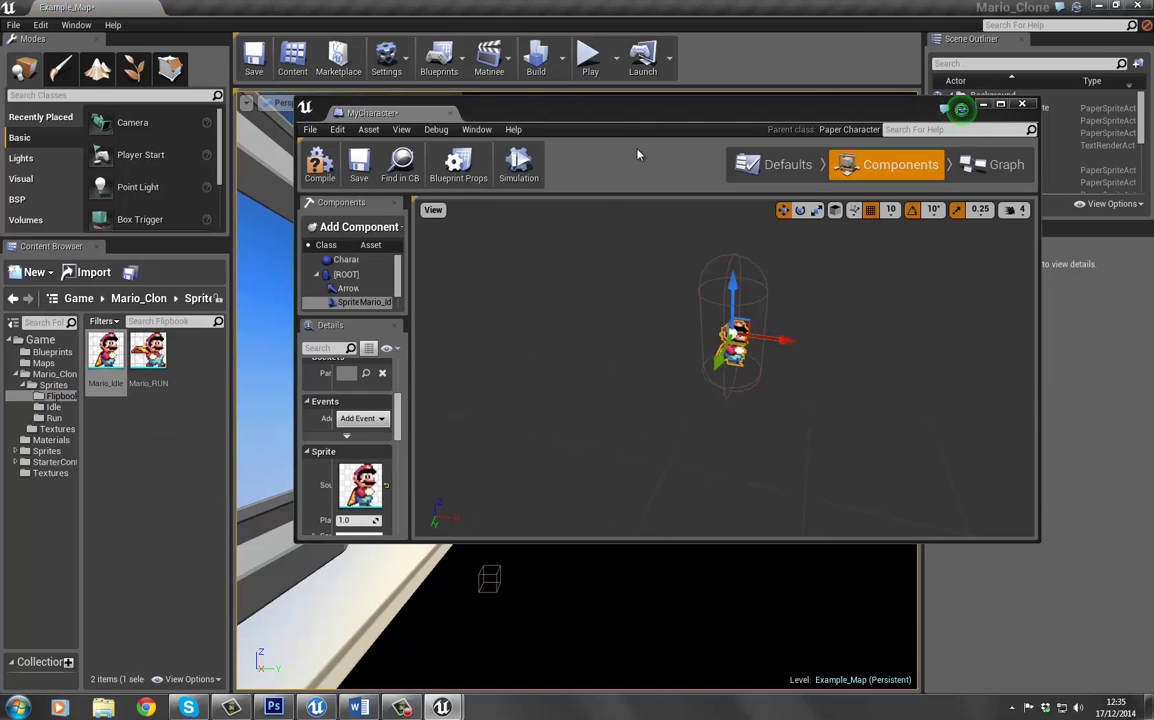
drag(641, 117, 627, 2)
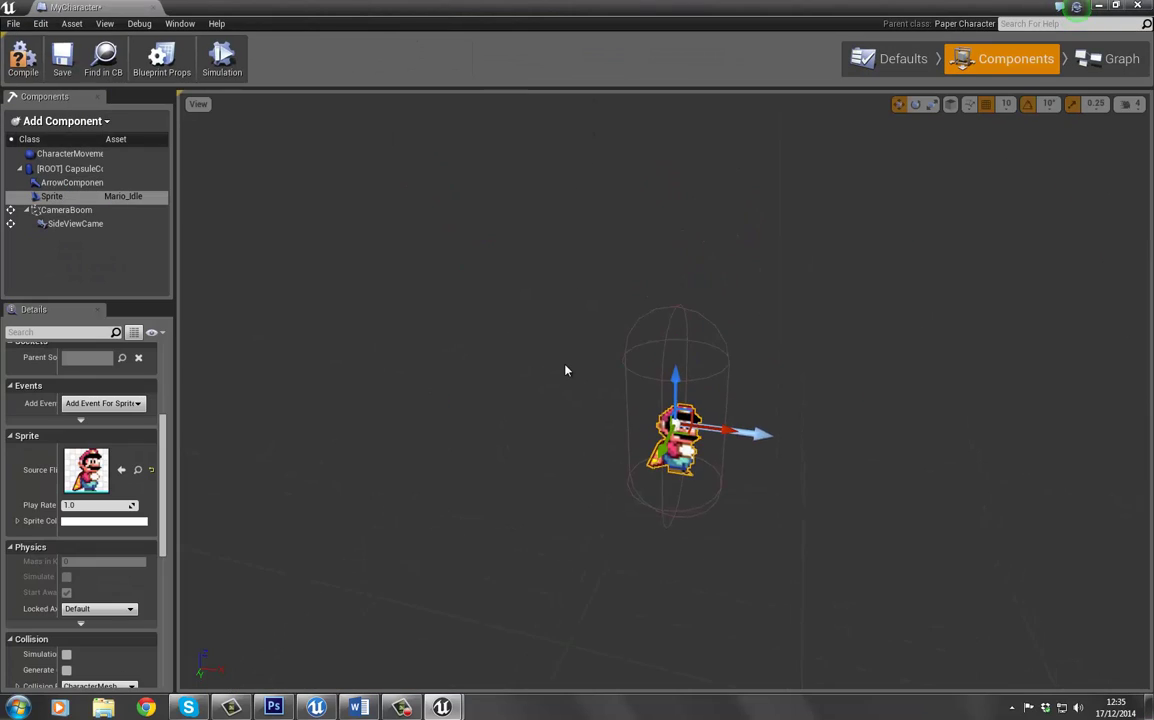
Step: Select the root capsule component around Mario and set its half height to 44
scroll(578, 400, up, 3)
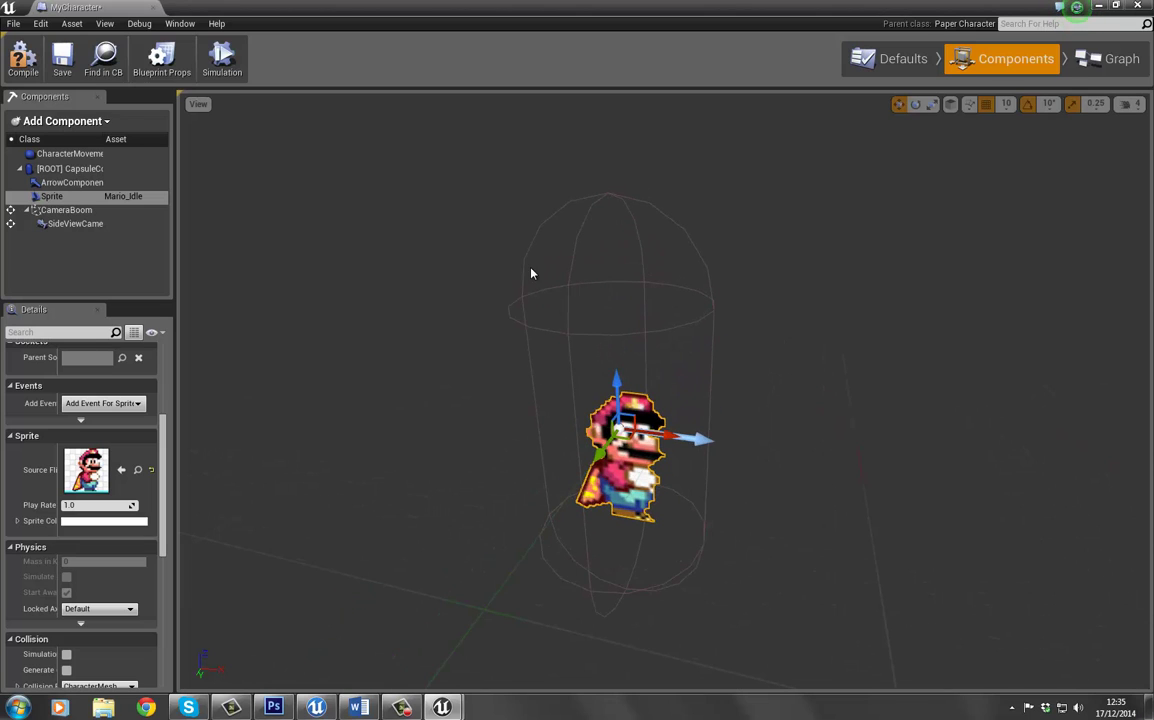
click(522, 268)
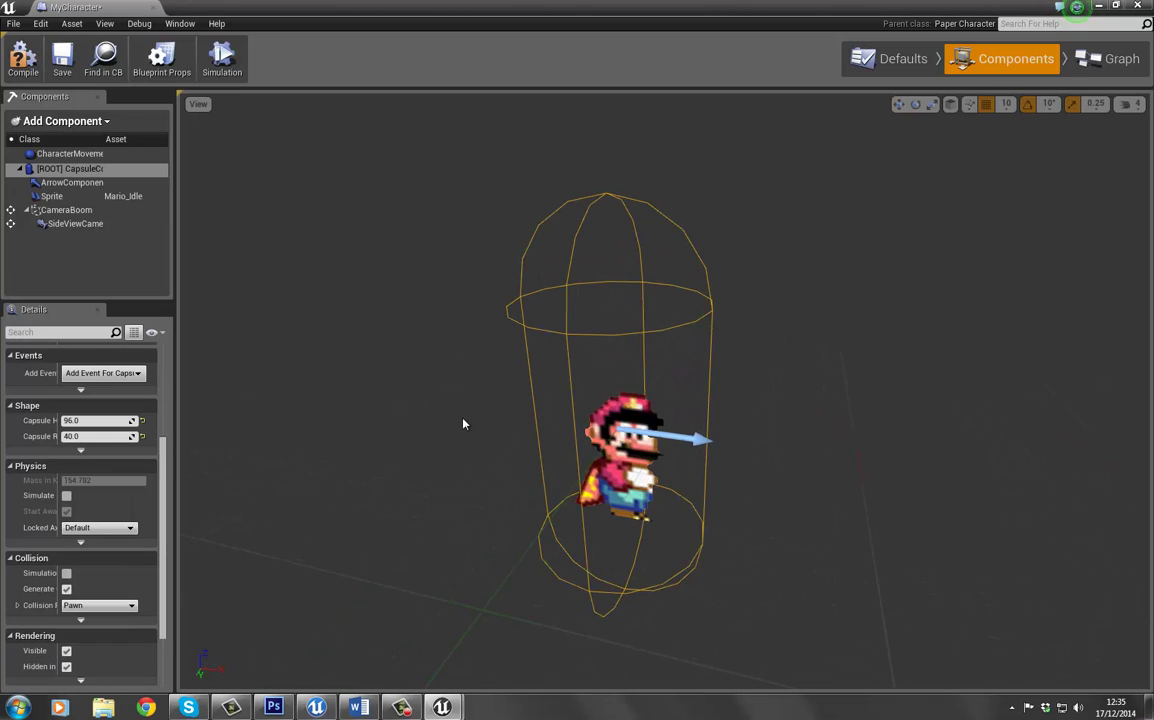
mouse_move(463, 424)
right_down()
mouse_move(461, 392)
mouse_move(461, 405)
right_up()
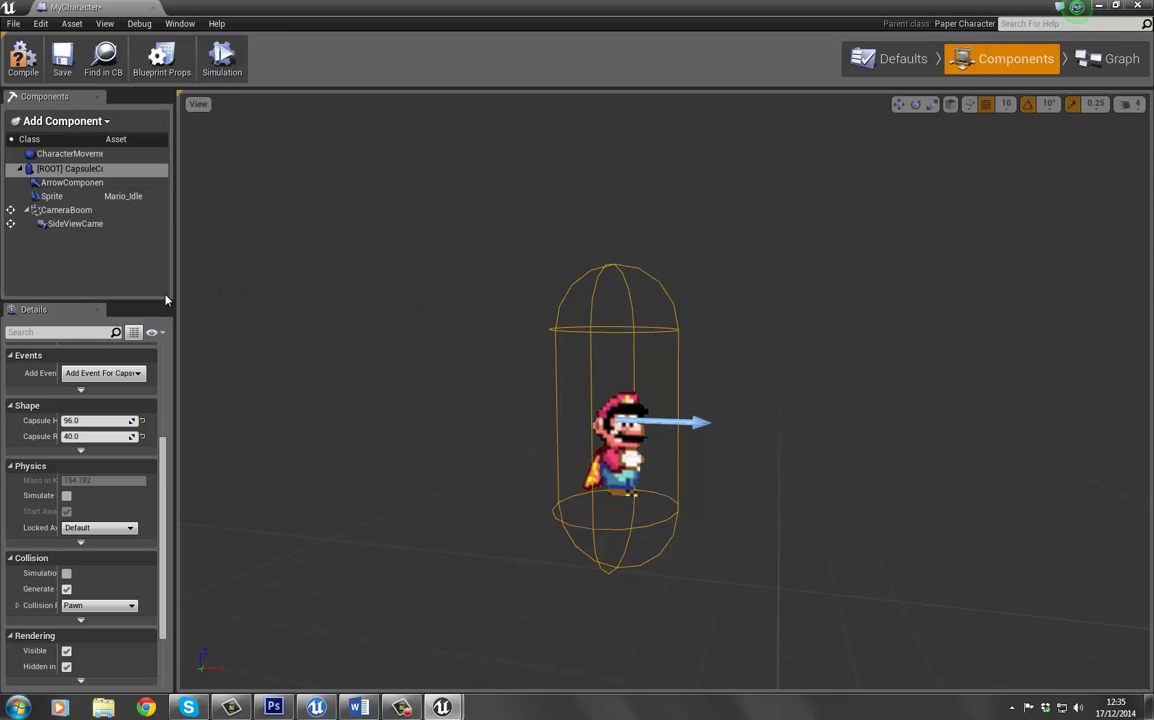
drag(165, 479, 172, 380)
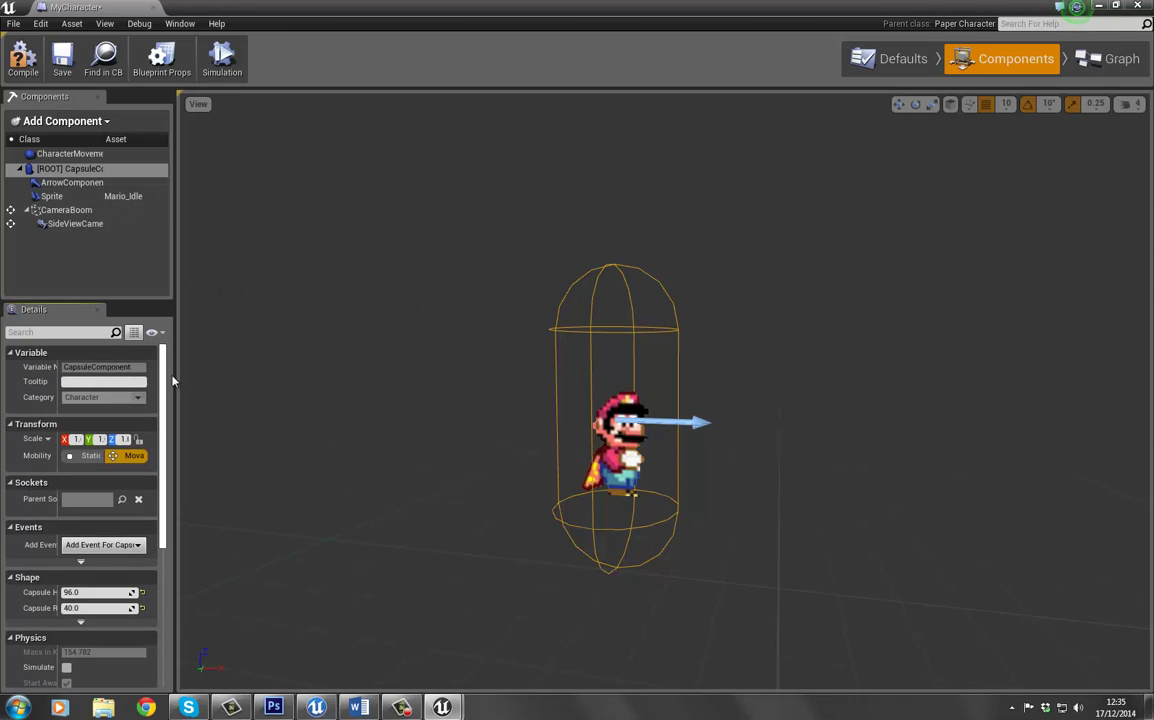
scroll(169, 437, down, 5)
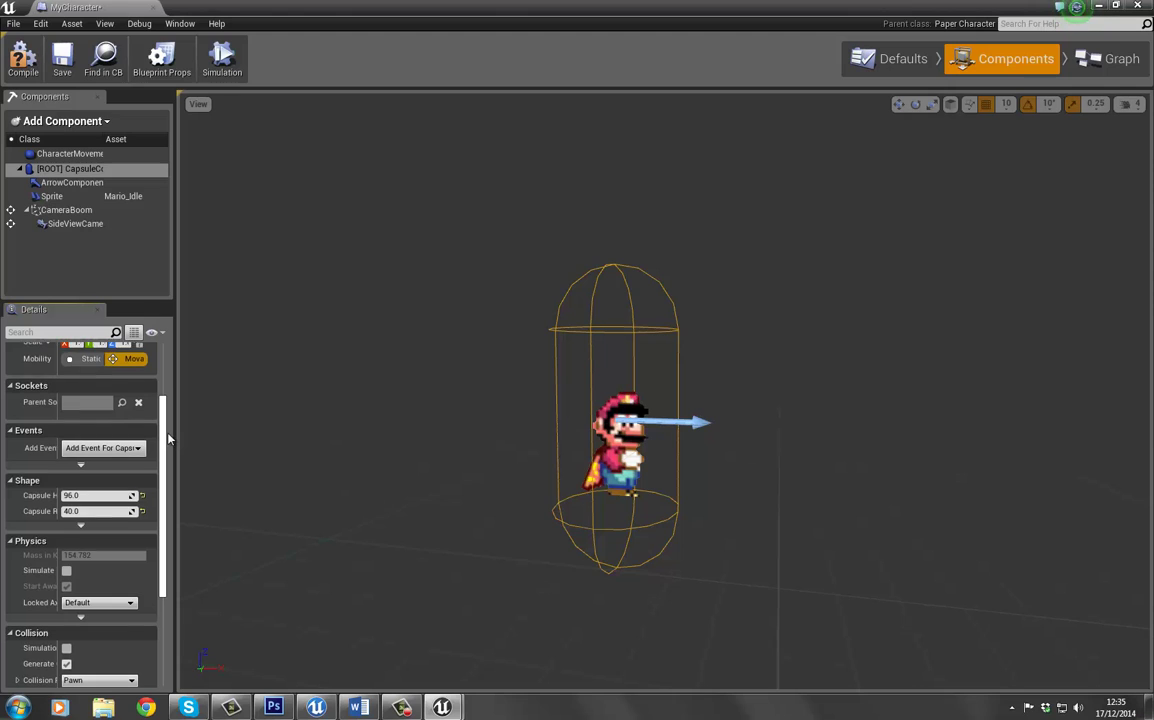
scroll(169, 437, down, 2)
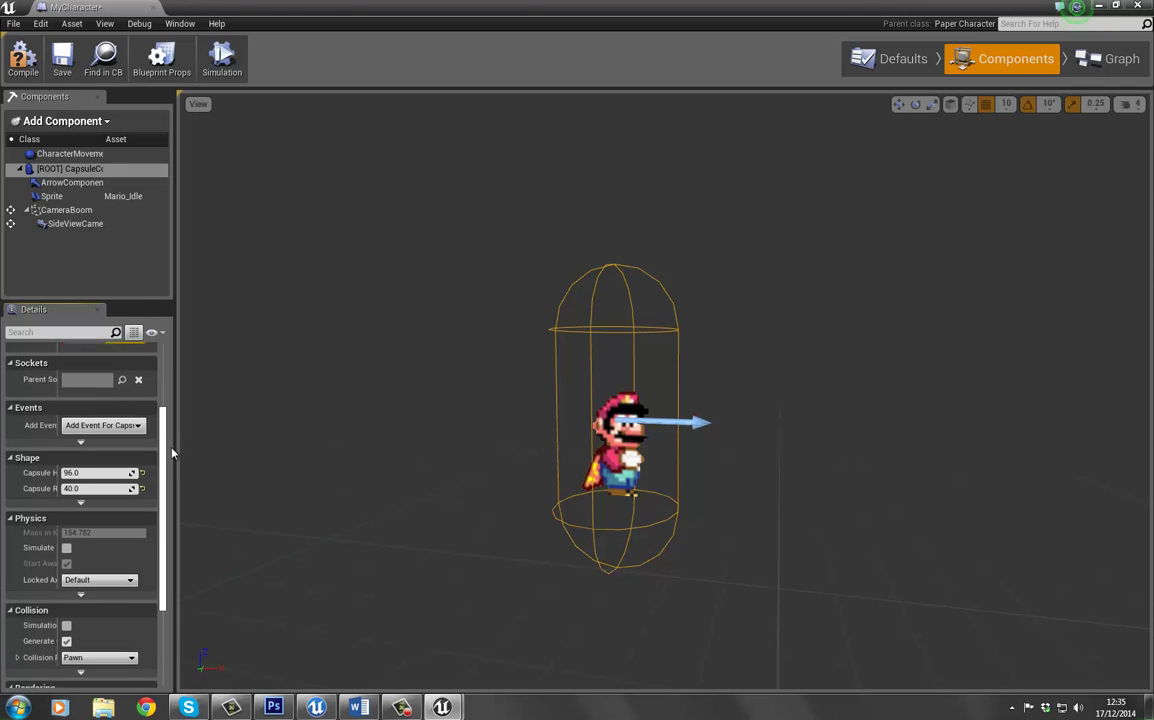
click(103, 454)
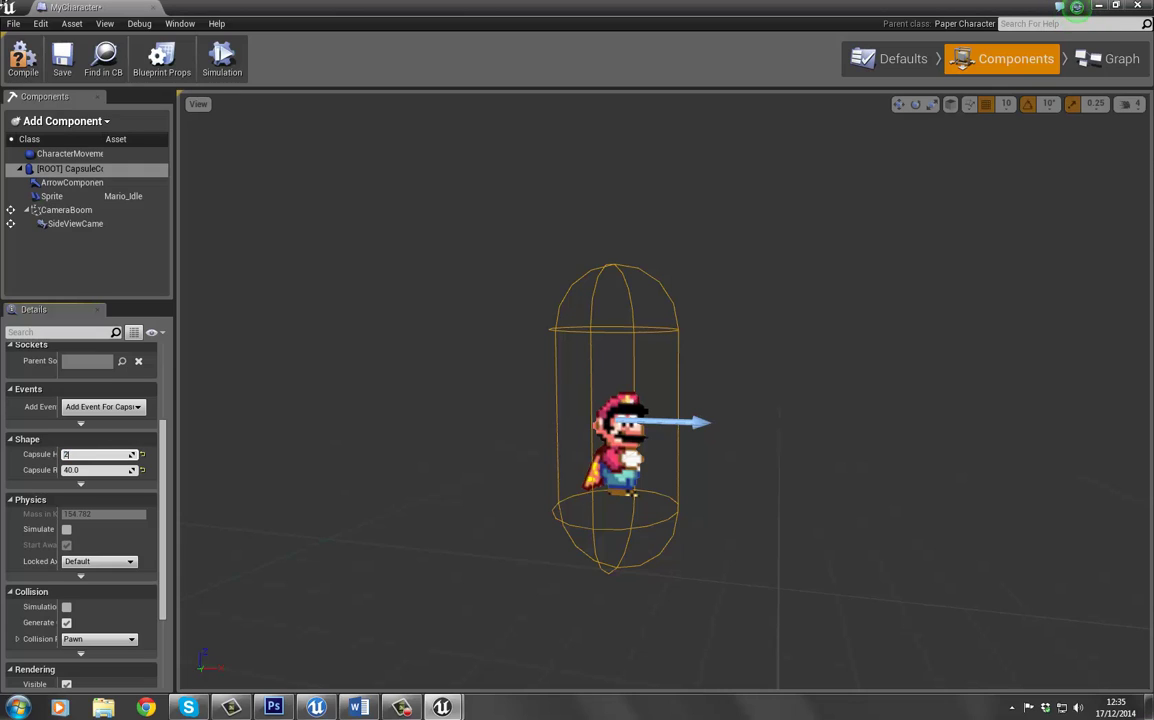
text(2)
key(Return)
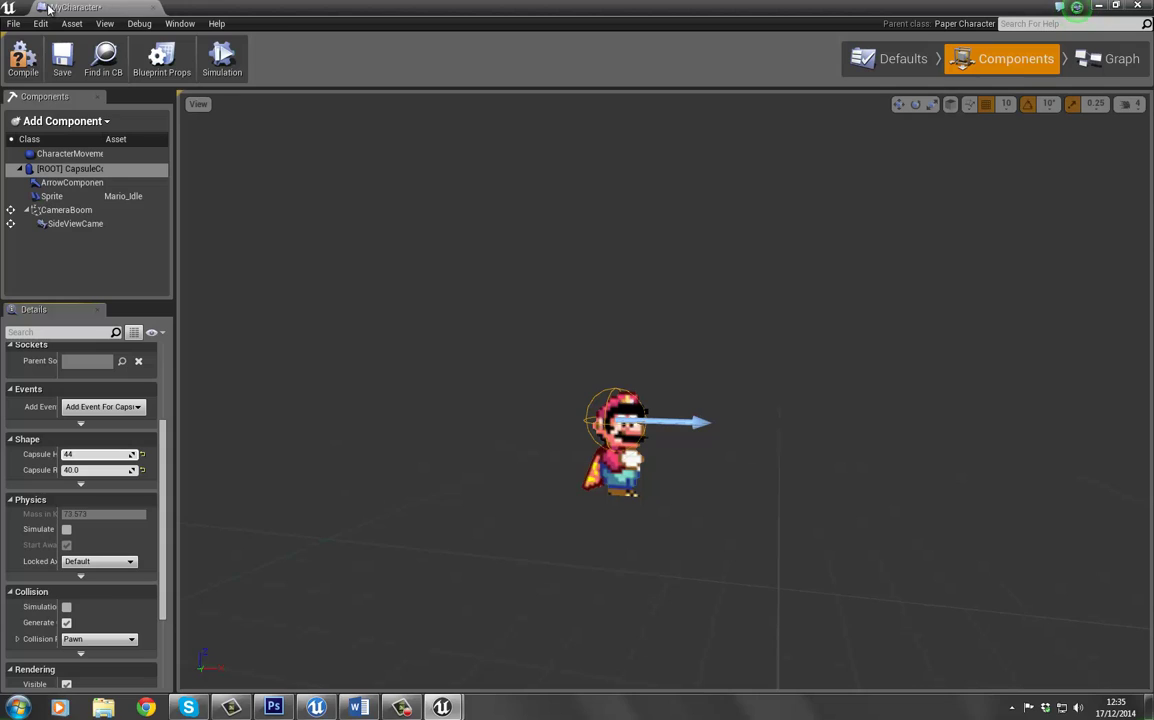
Step: Set the capsule radius to 80 and its half height to about 135, and compile the blueprint
click(88, 470)
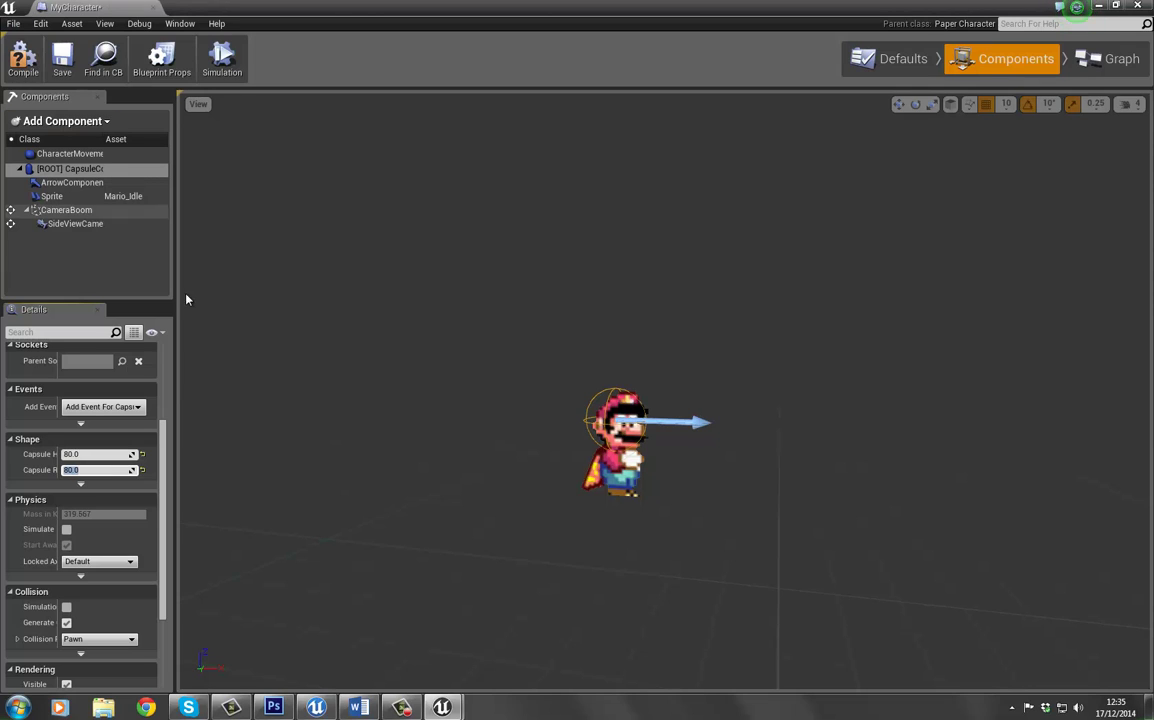
click(81, 485)
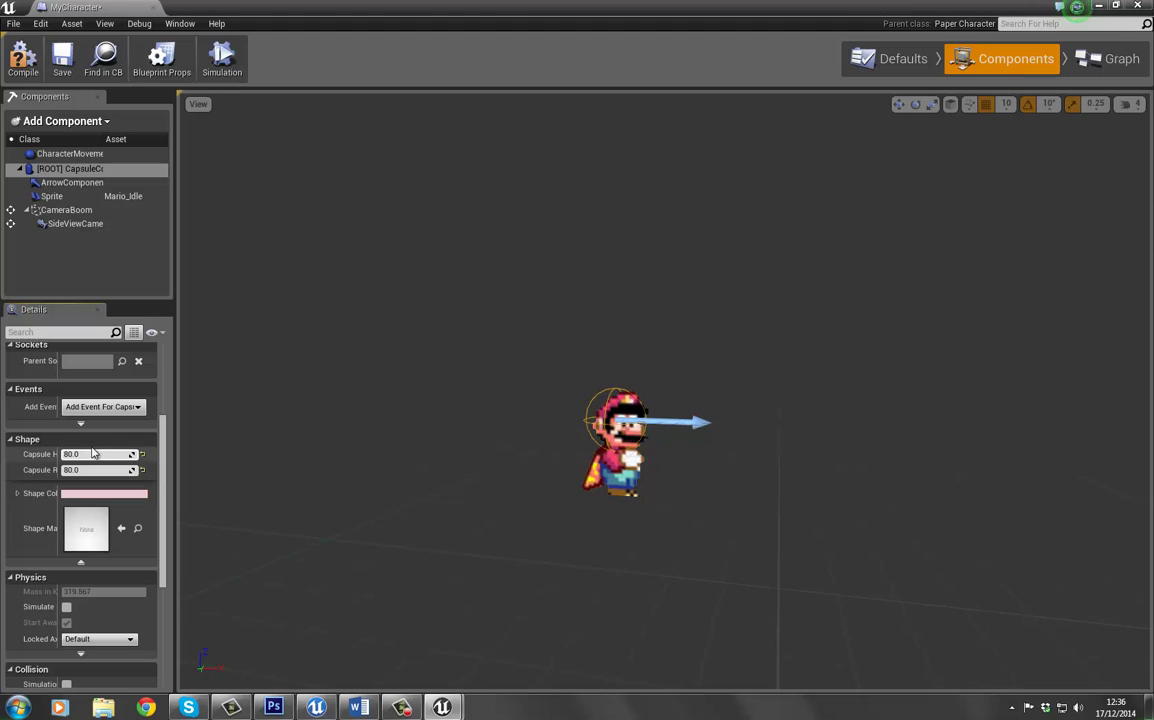
drag(80, 455, 134, 455)
click(23, 60)
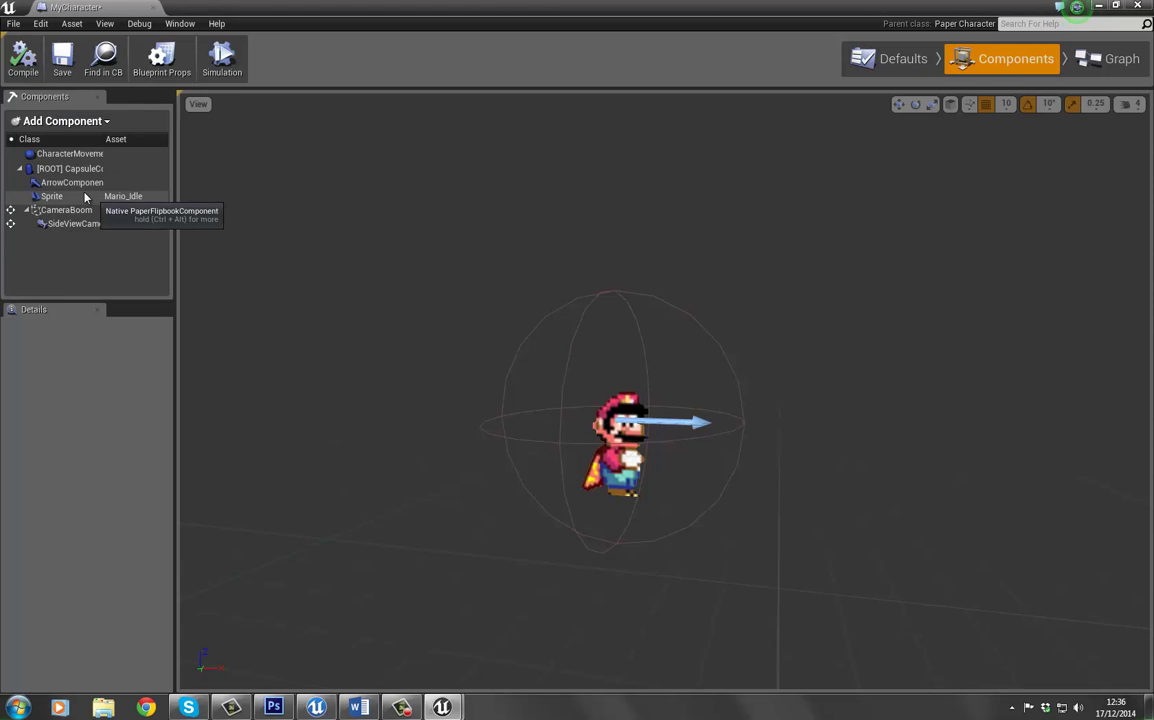
Step: Reselect the root capsule, set its half height to 80, and compile the blueprint
click(52, 196)
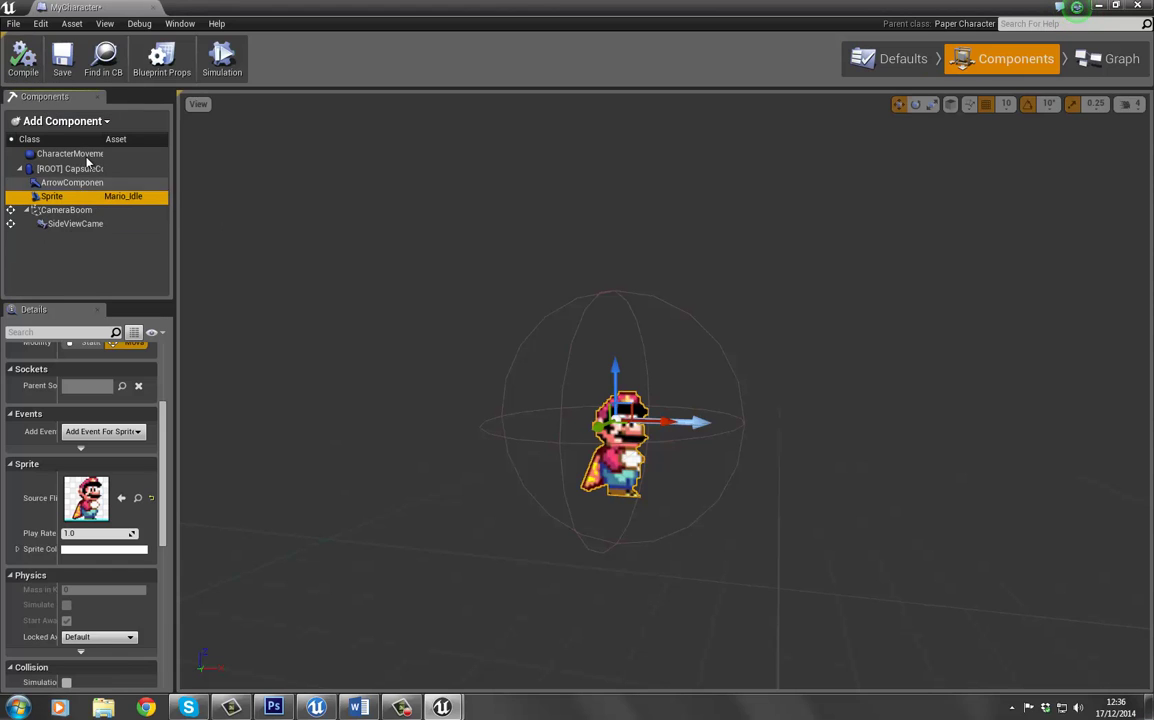
click(549, 310)
click(103, 455)
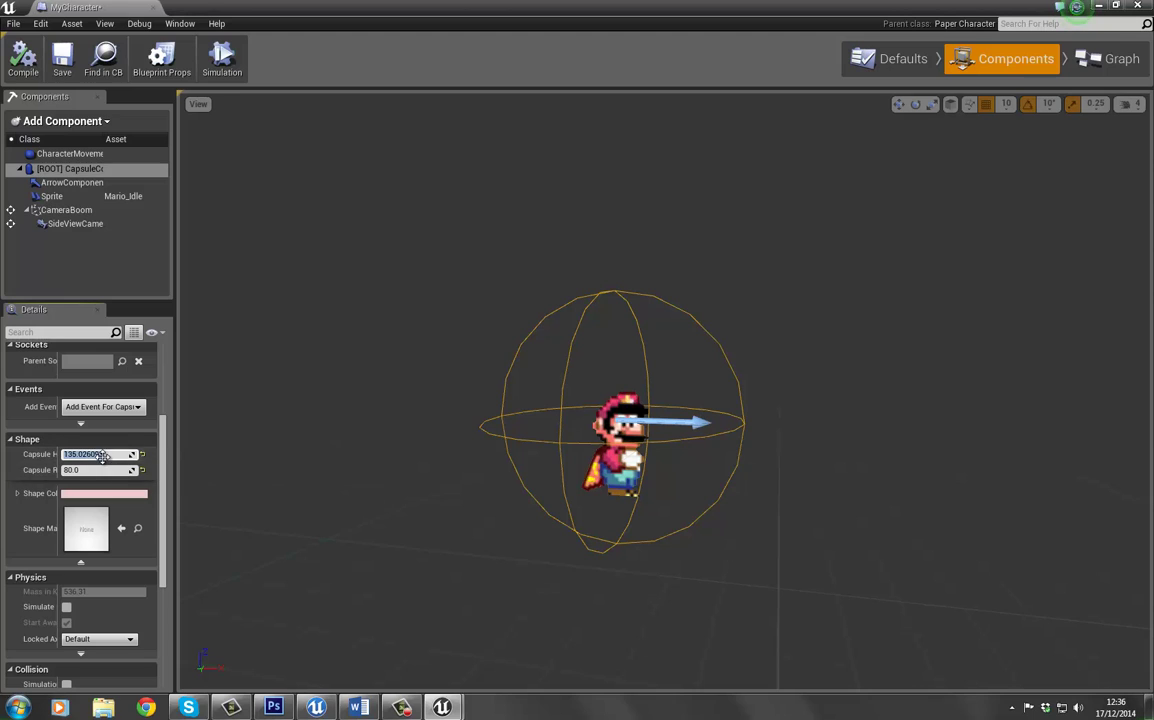
text(80)
key(Return)
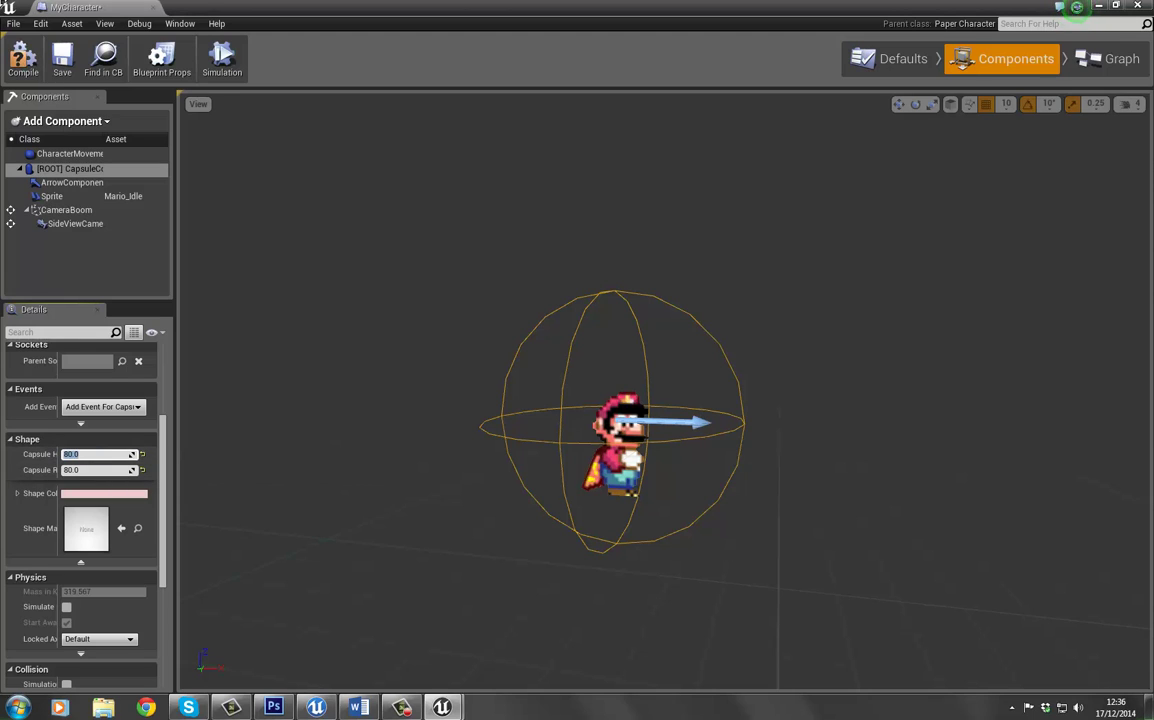
click(14, 70)
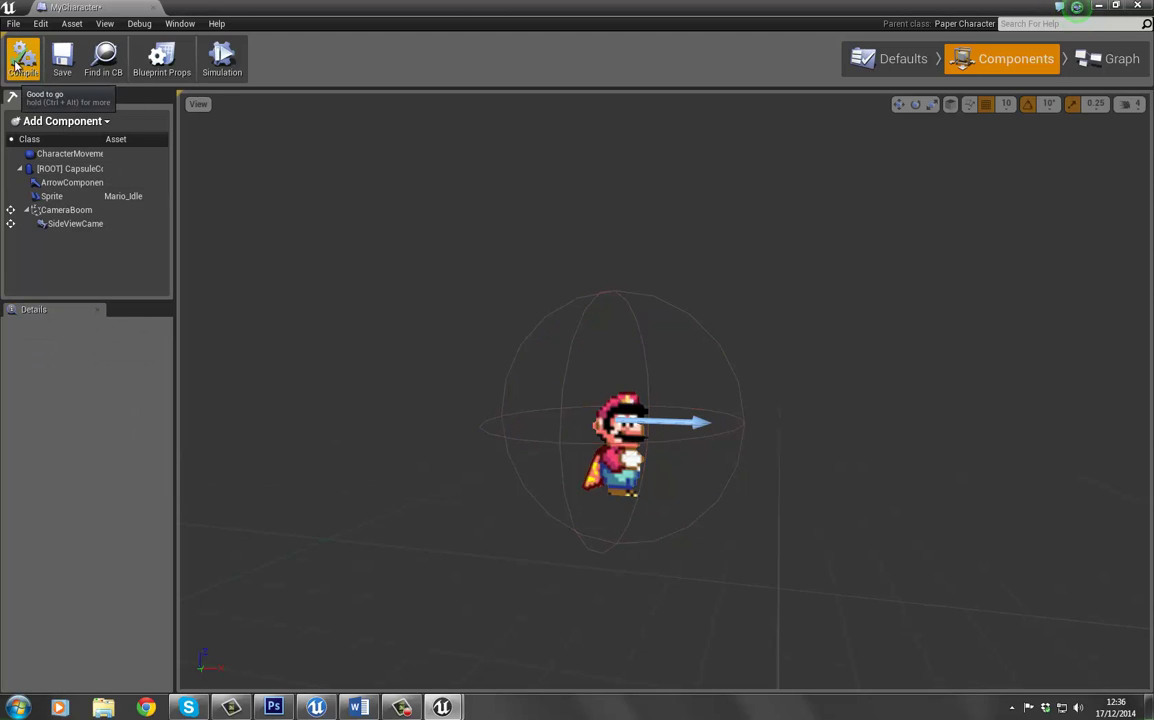
Step: Try to lower the root capsule's half height to 44 and compile the blueprint
right_drag(466, 326, 466, 291)
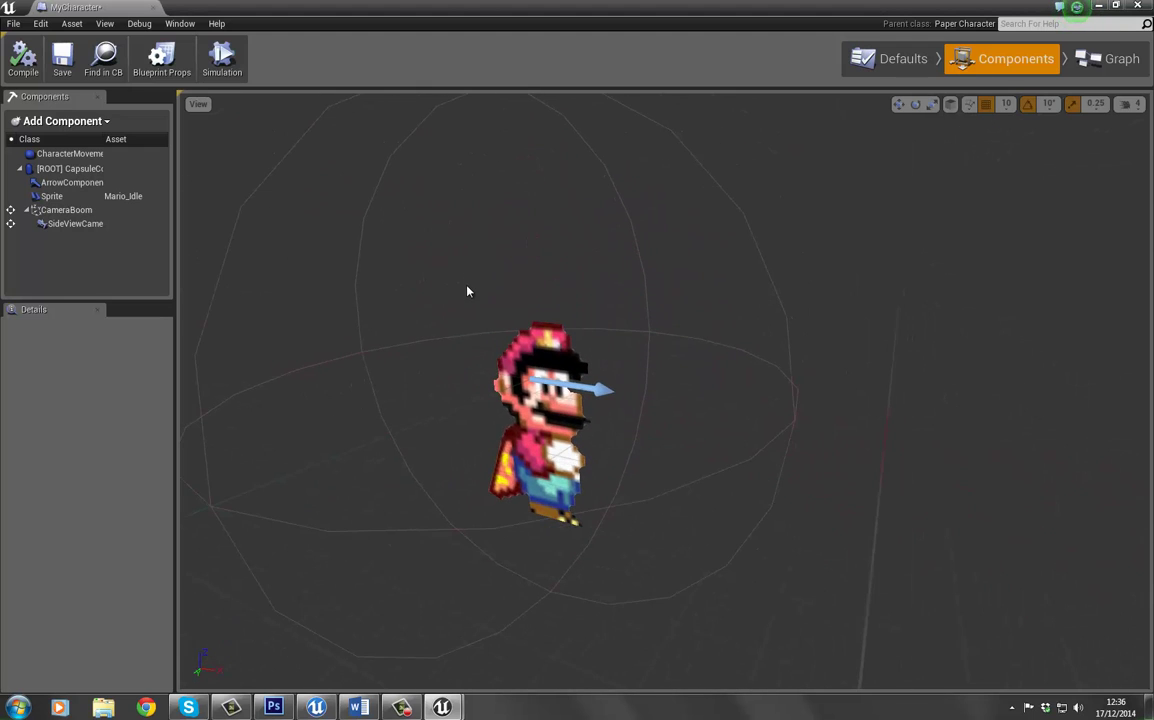
click(464, 333)
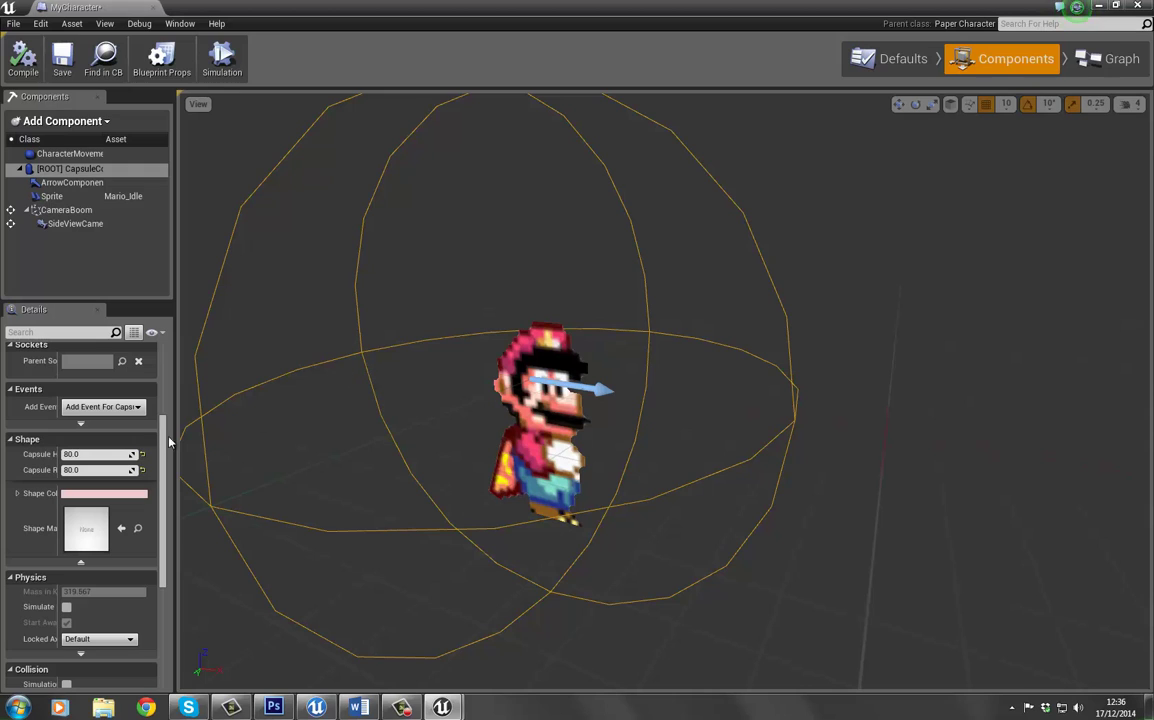
click(95, 454)
text(44)
click(23, 57)
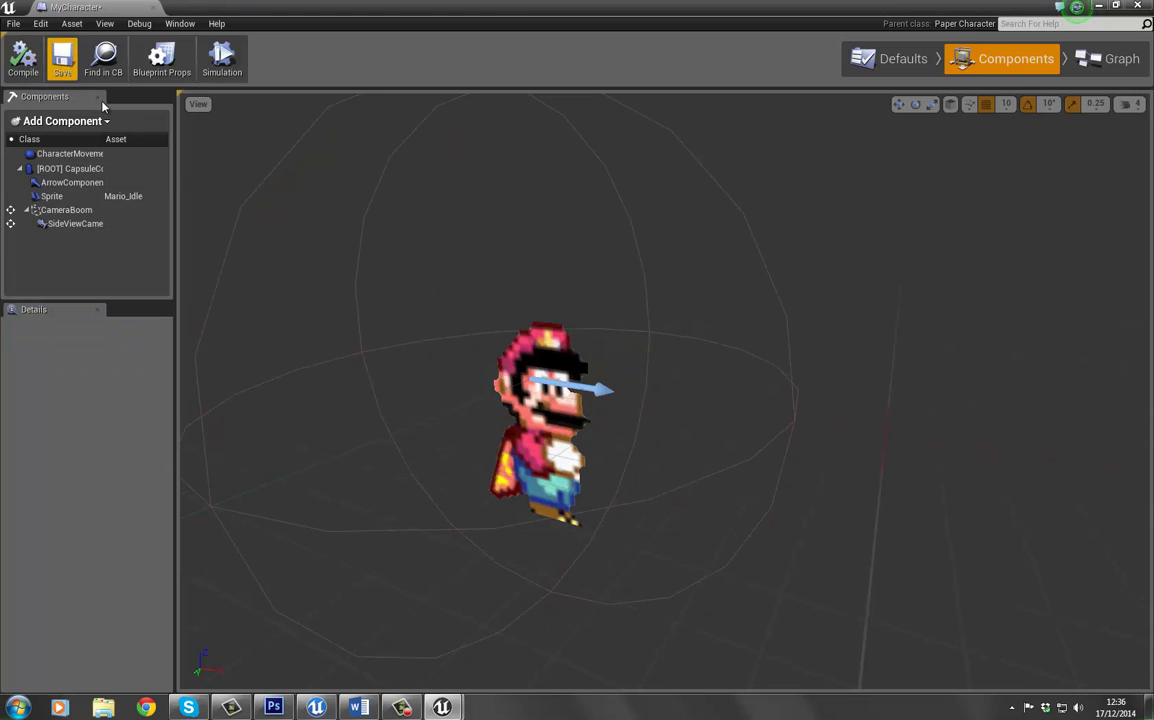
Step: Set the root capsule's radius to 44 and compile the blueprint
click(429, 340)
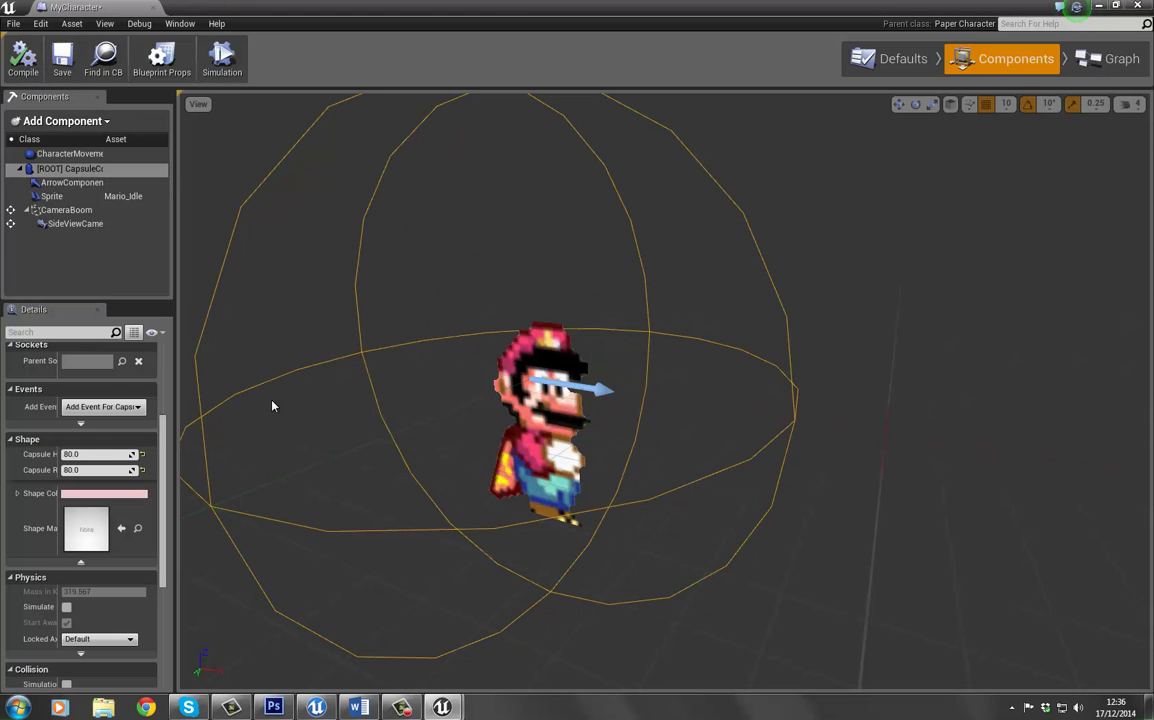
click(95, 469)
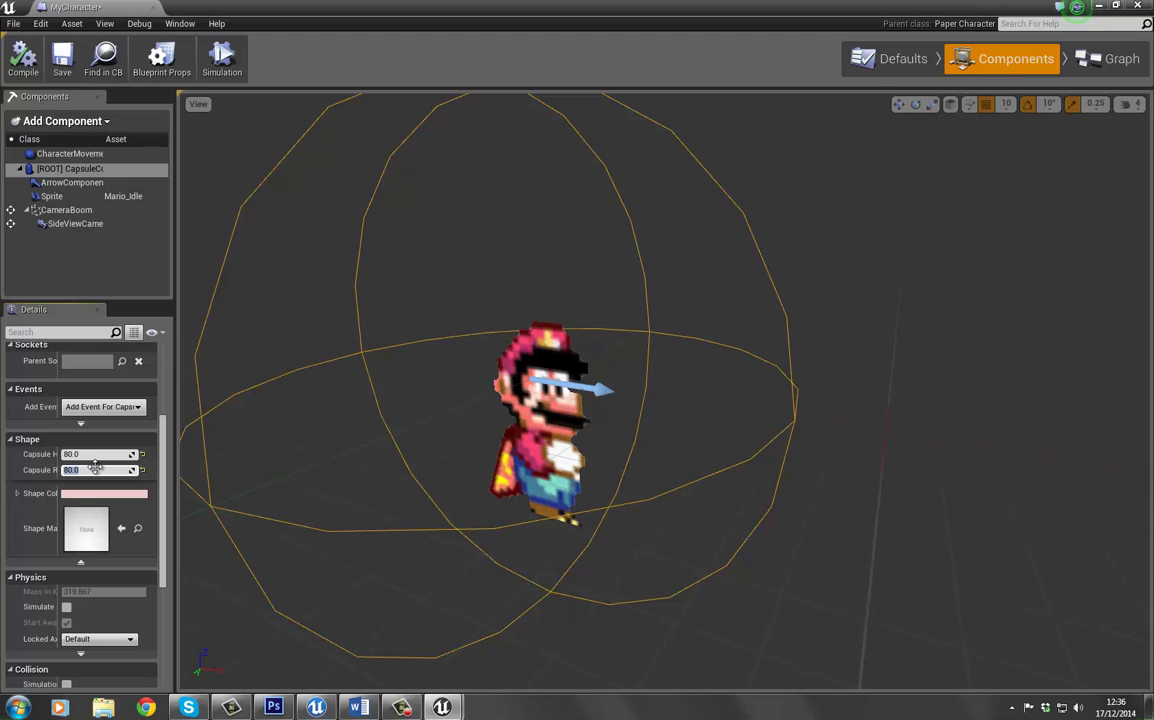
text(44)
key(Return)
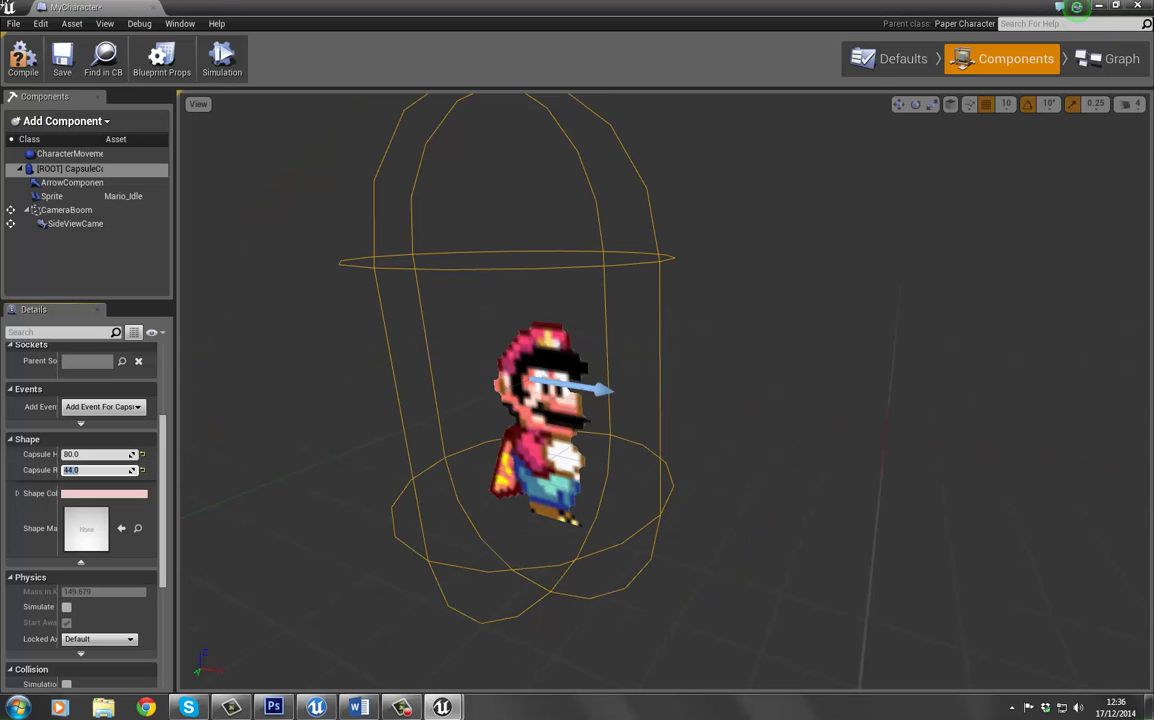
click(22, 57)
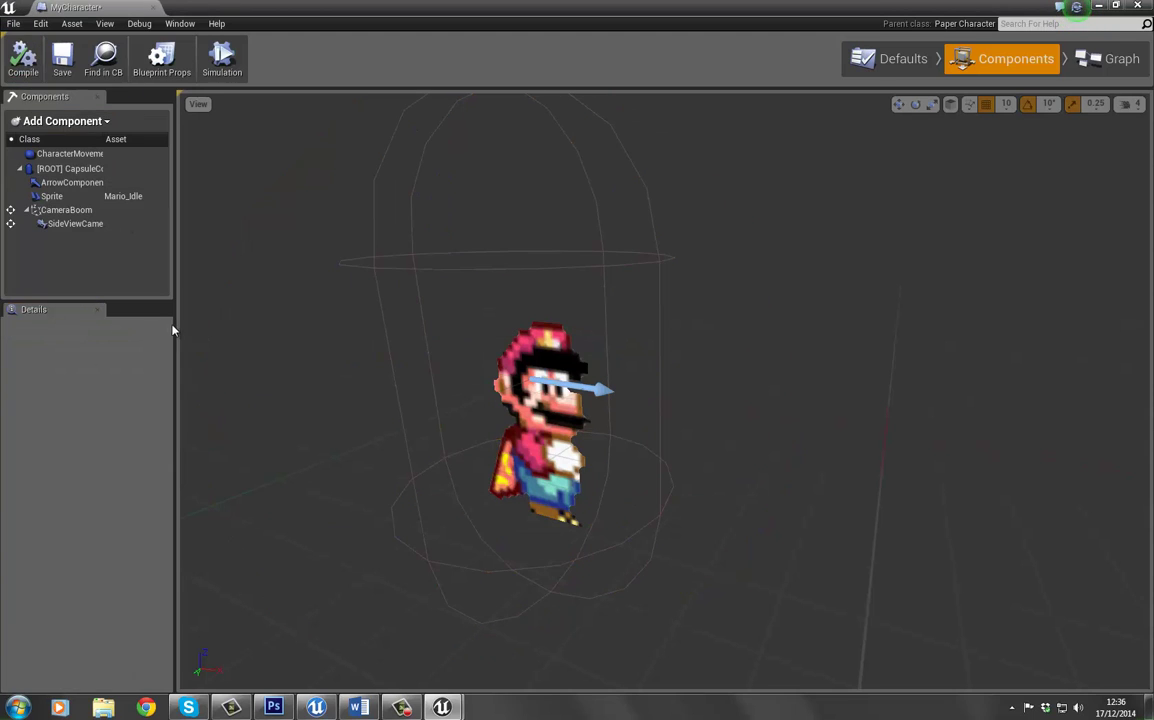
Step: Select the root capsule again and set its half height to 44
click(391, 268)
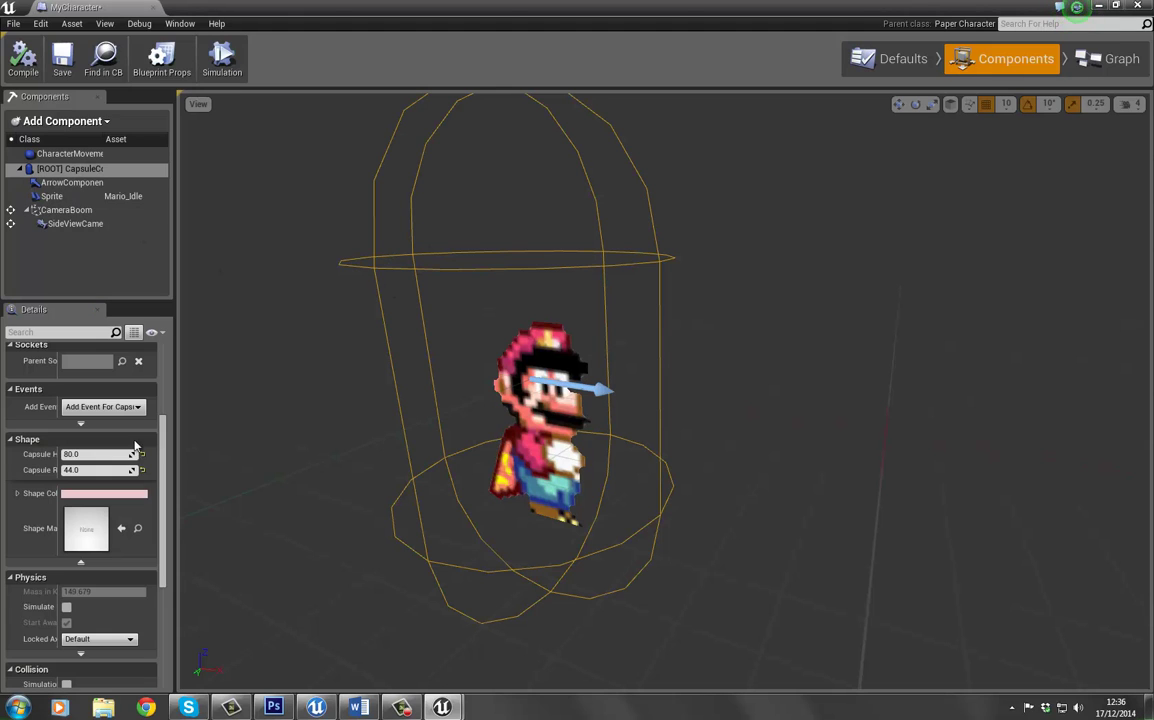
click(96, 454)
text(44)
key(Return)
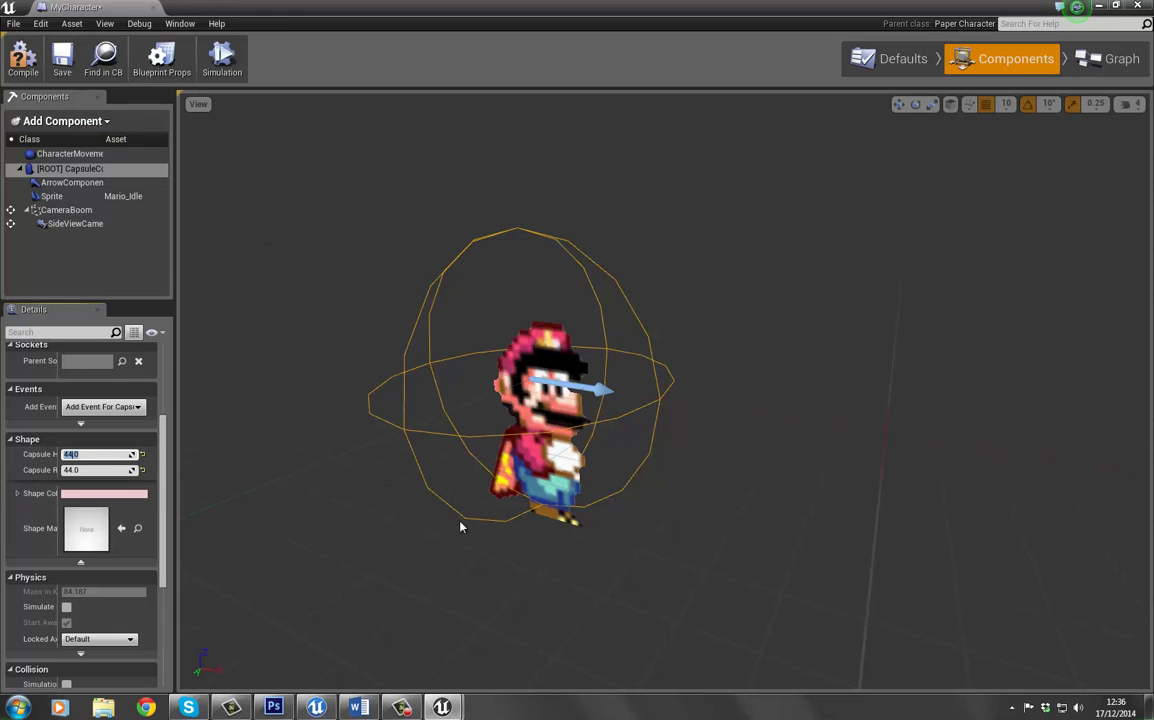
Step: Narrow the collision capsule around Mario by setting its radius to 39
drag(461, 528, 494, 498)
key(f)
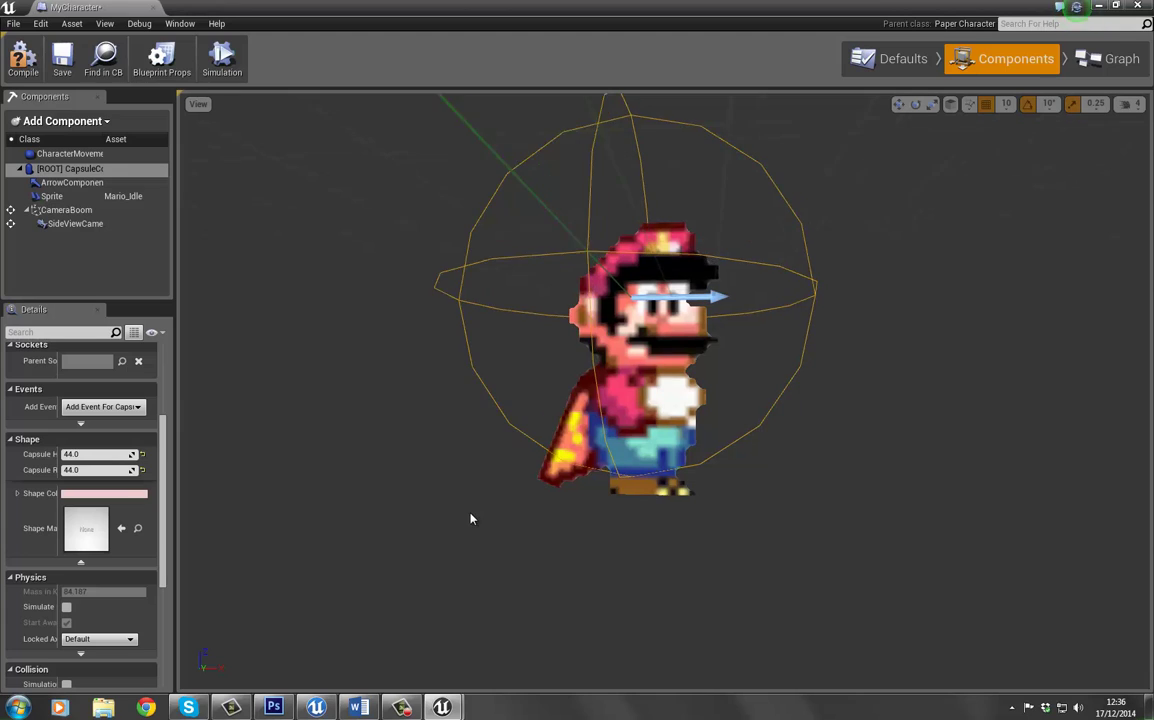
click(91, 470)
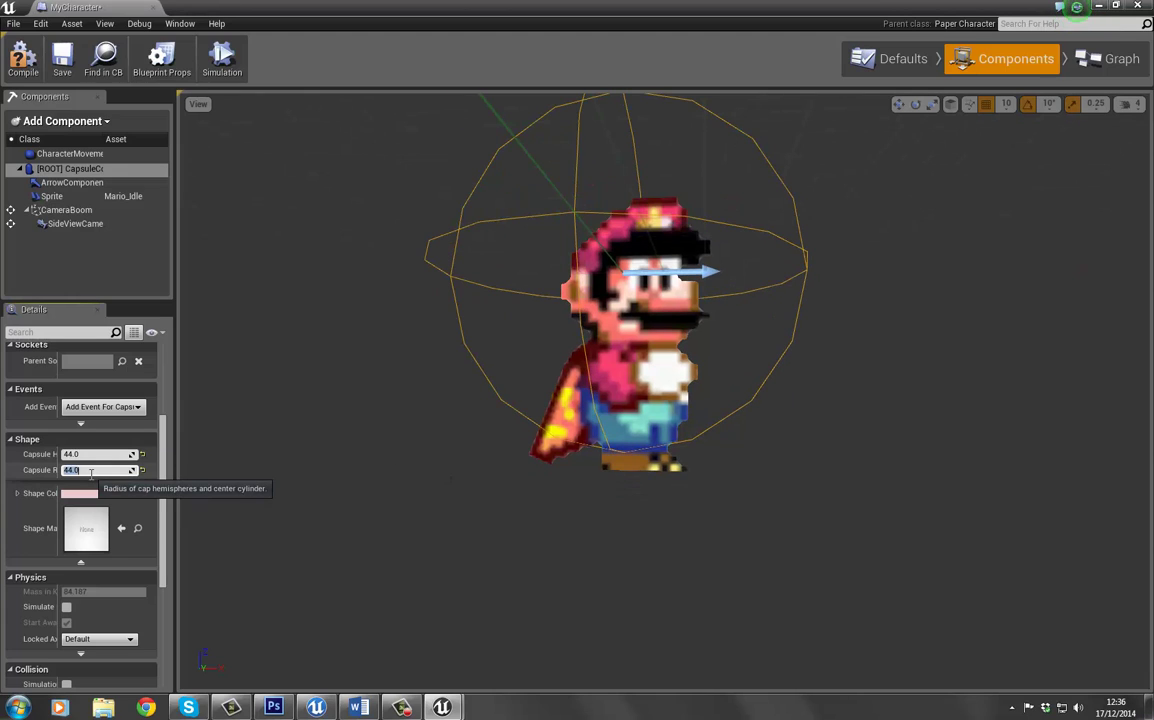
key(Return)
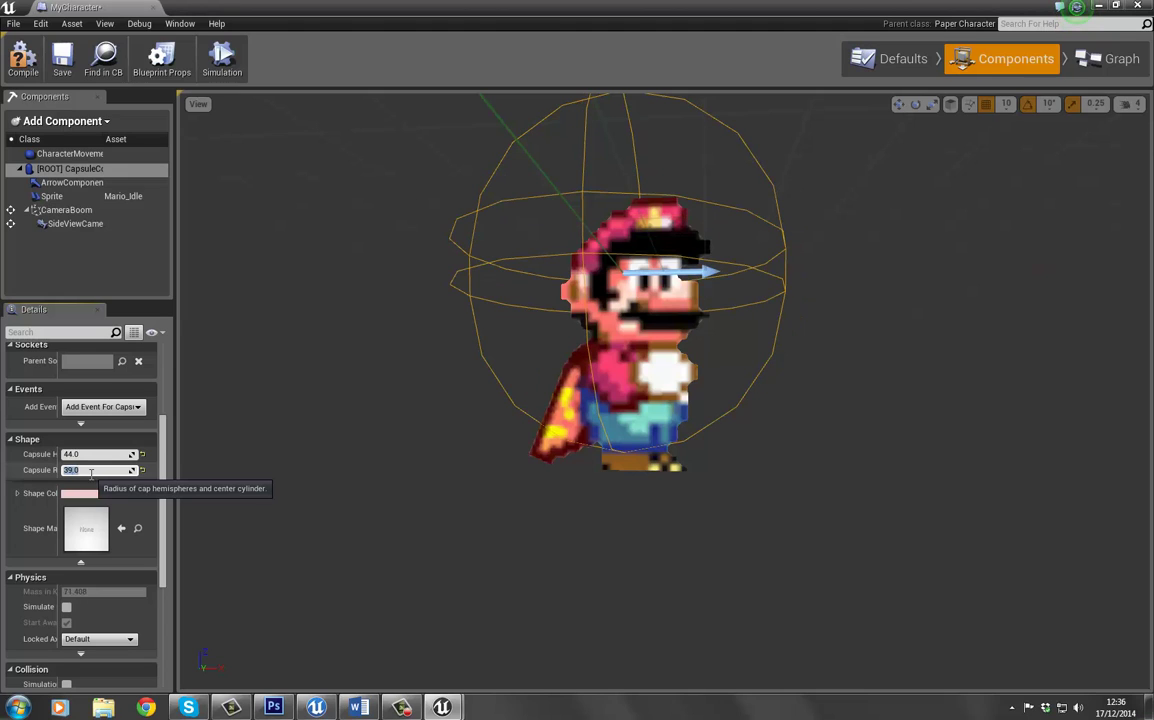
Step: Resize the root capsule to a radius of 20 and a half height of 48, and compile the blueprint
key(Return)
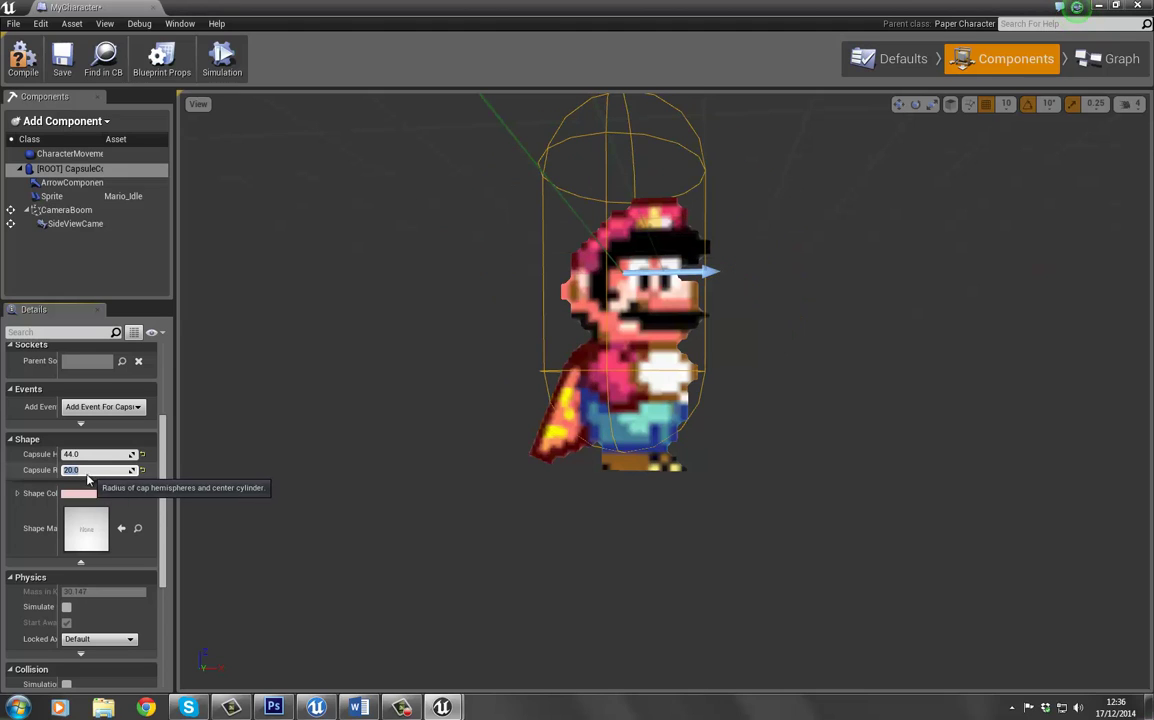
mouse_move(515, 450)
right_down()
mouse_move(517, 466)
mouse_move(516, 449)
right_up()
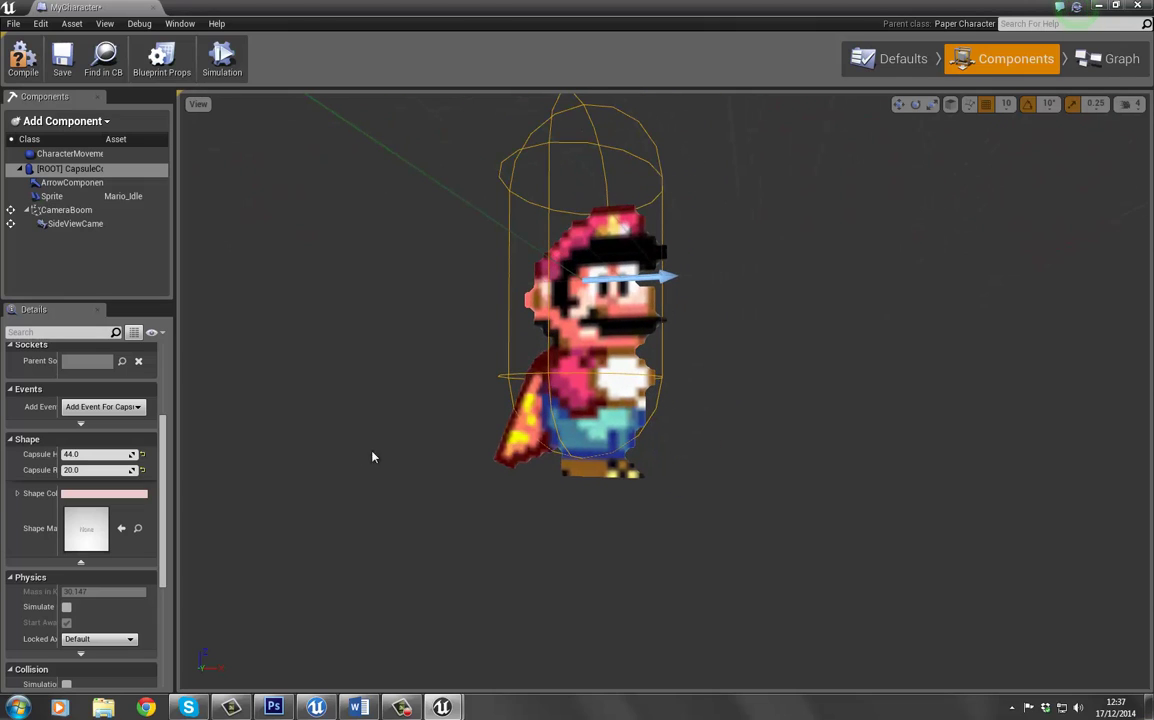
click(97, 454)
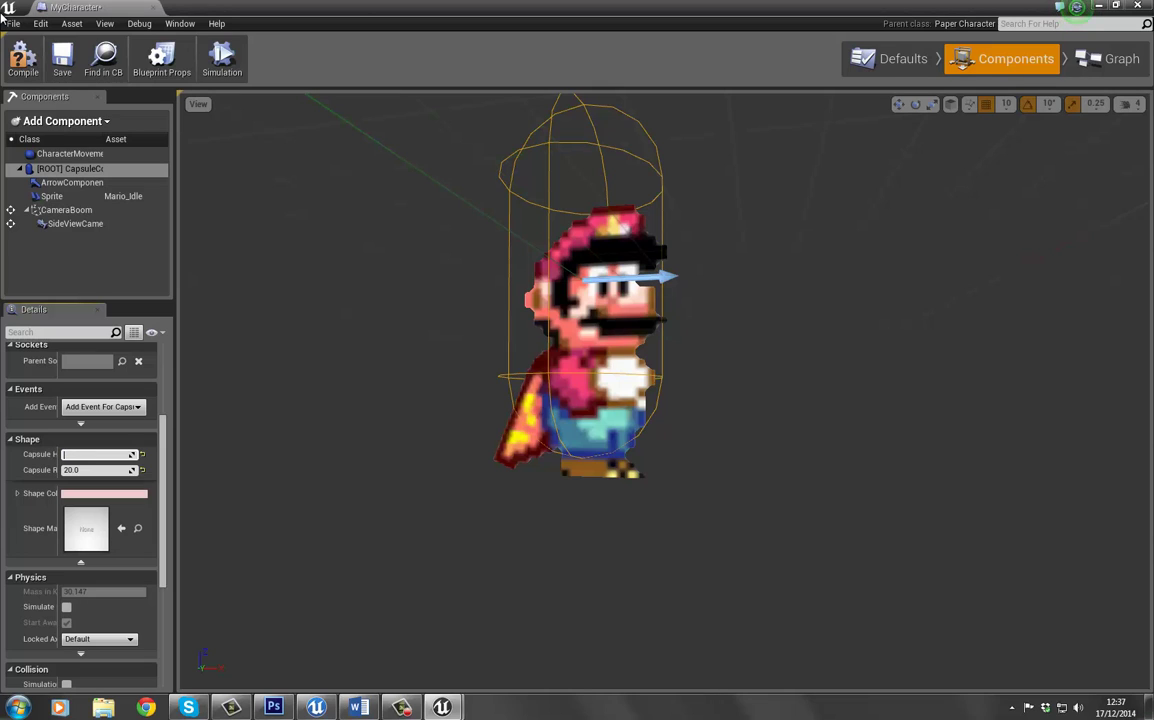
key(Return)
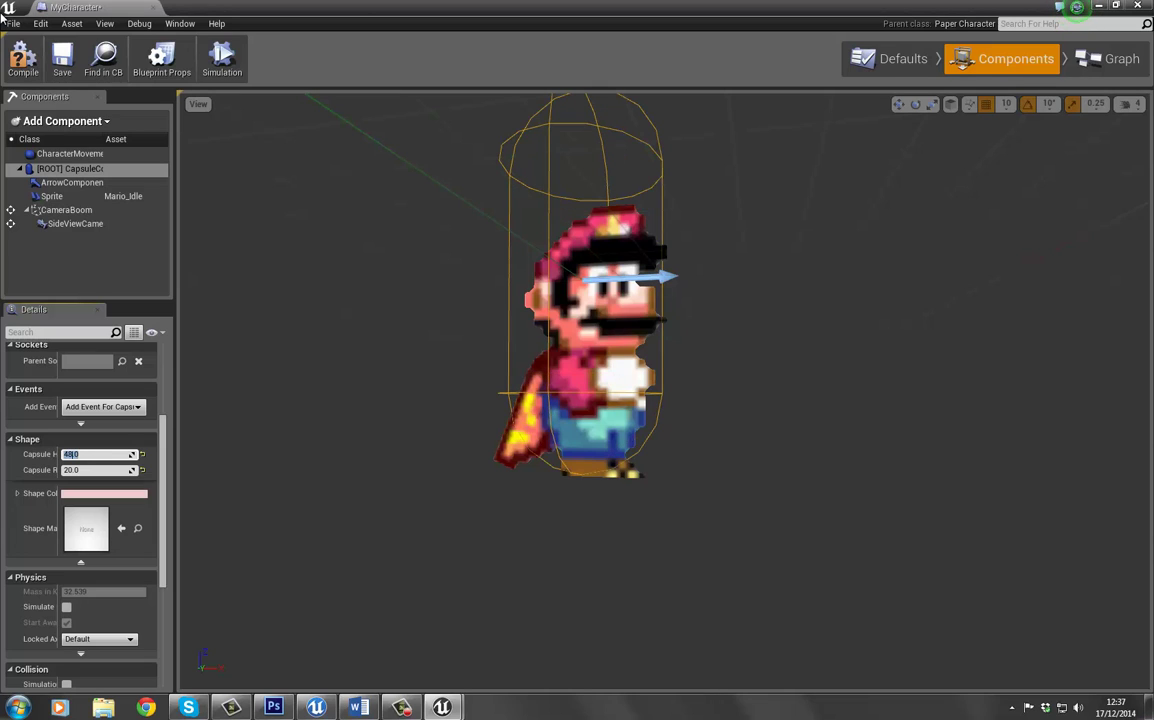
click(77, 106)
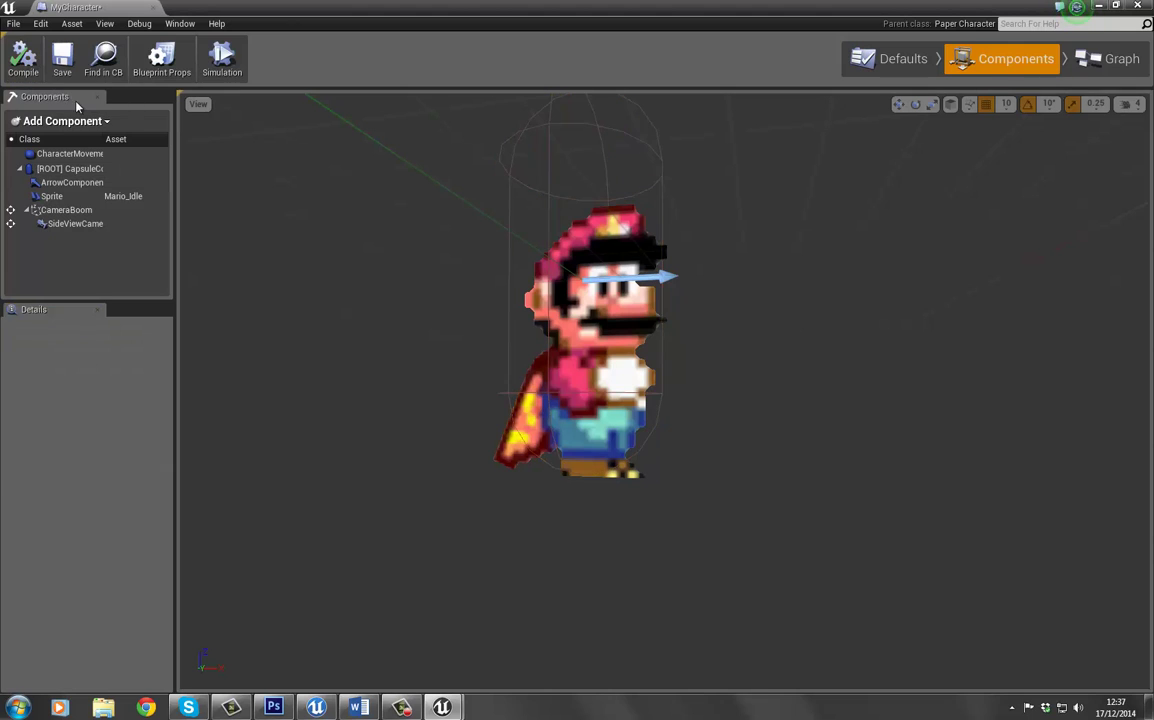
Step: Uncover the level editor and play-test the level, running and jumping with Mario to check how he stands on the ledges
drag(420, 8, 560, 578)
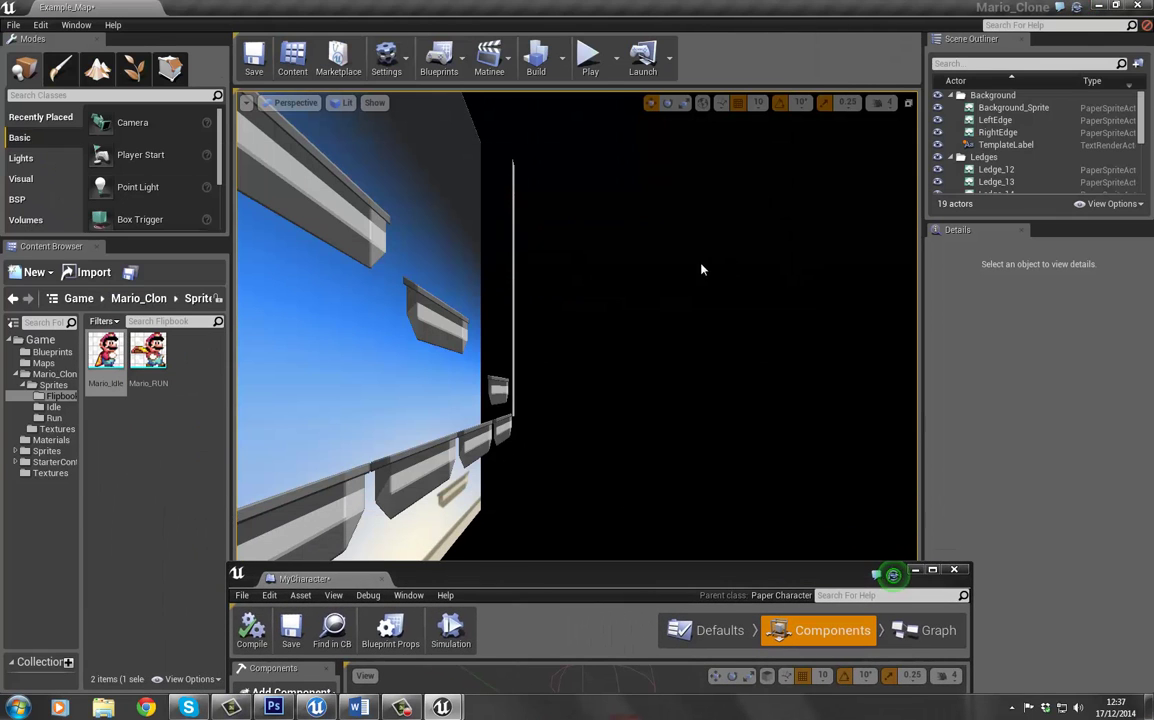
click(589, 57)
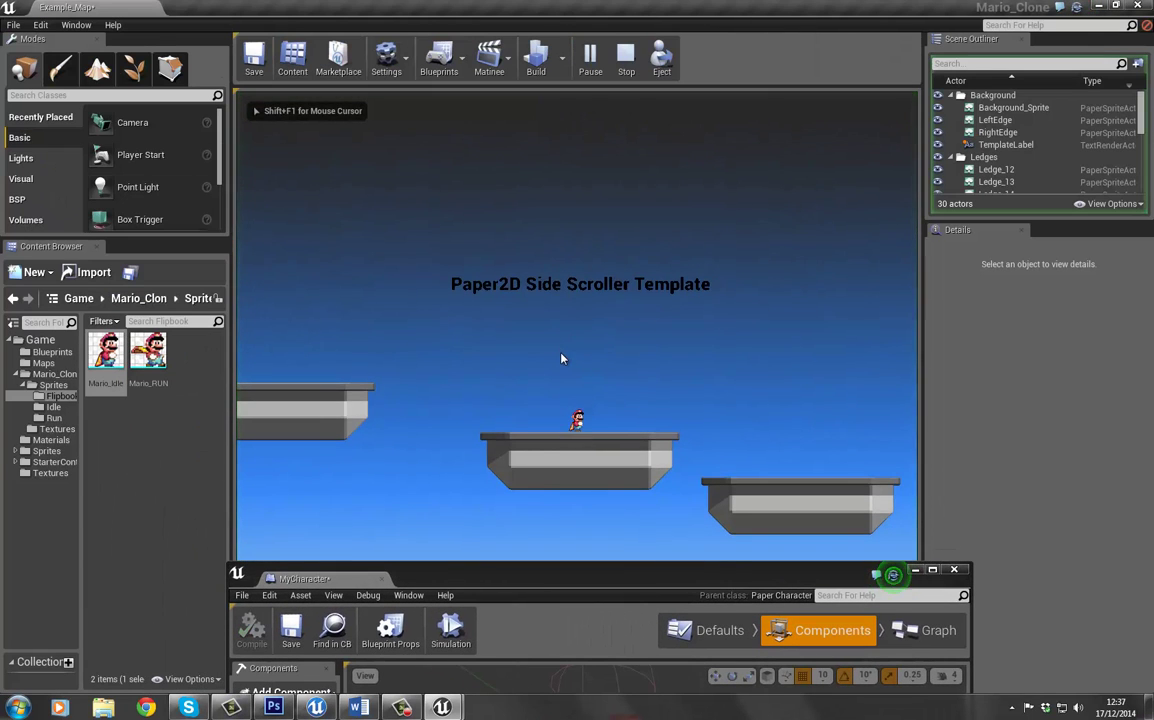
key(Left)
key(space)
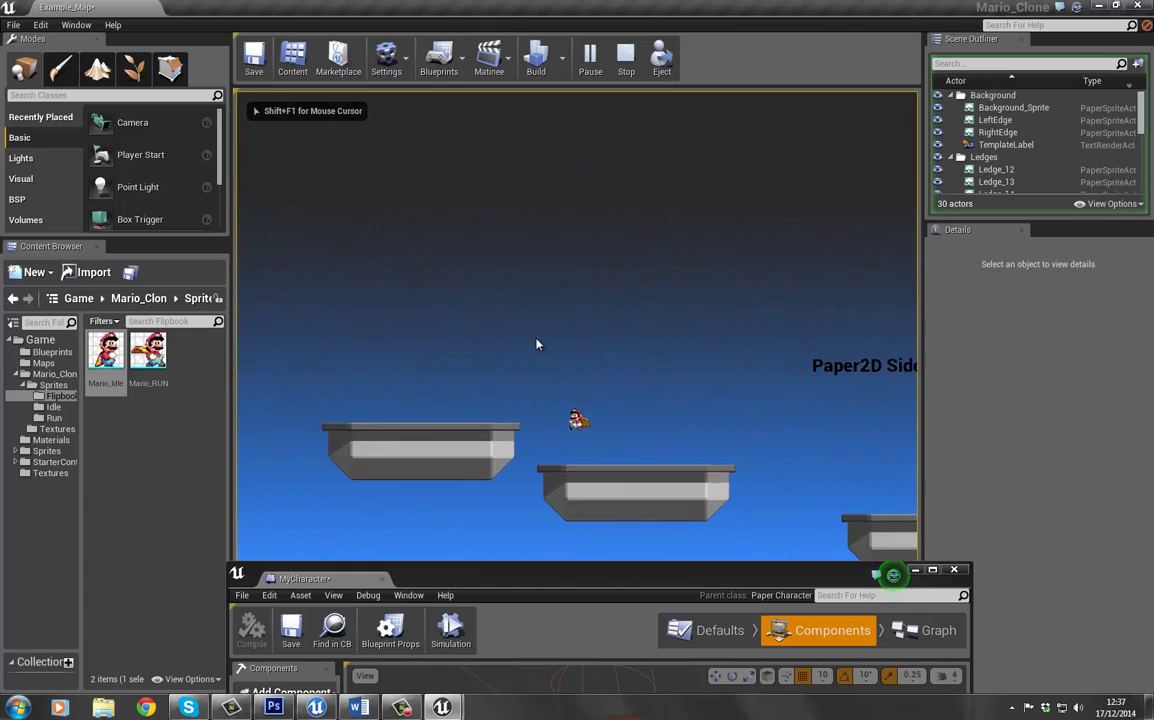
key(Left)
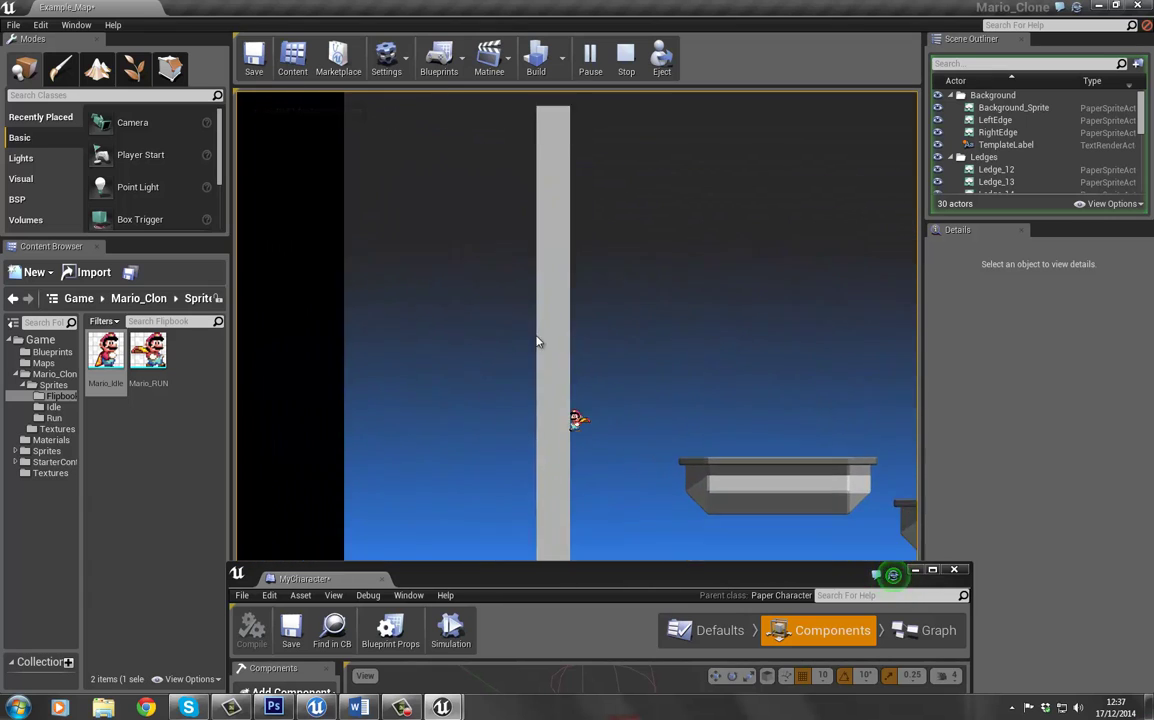
key(Right)
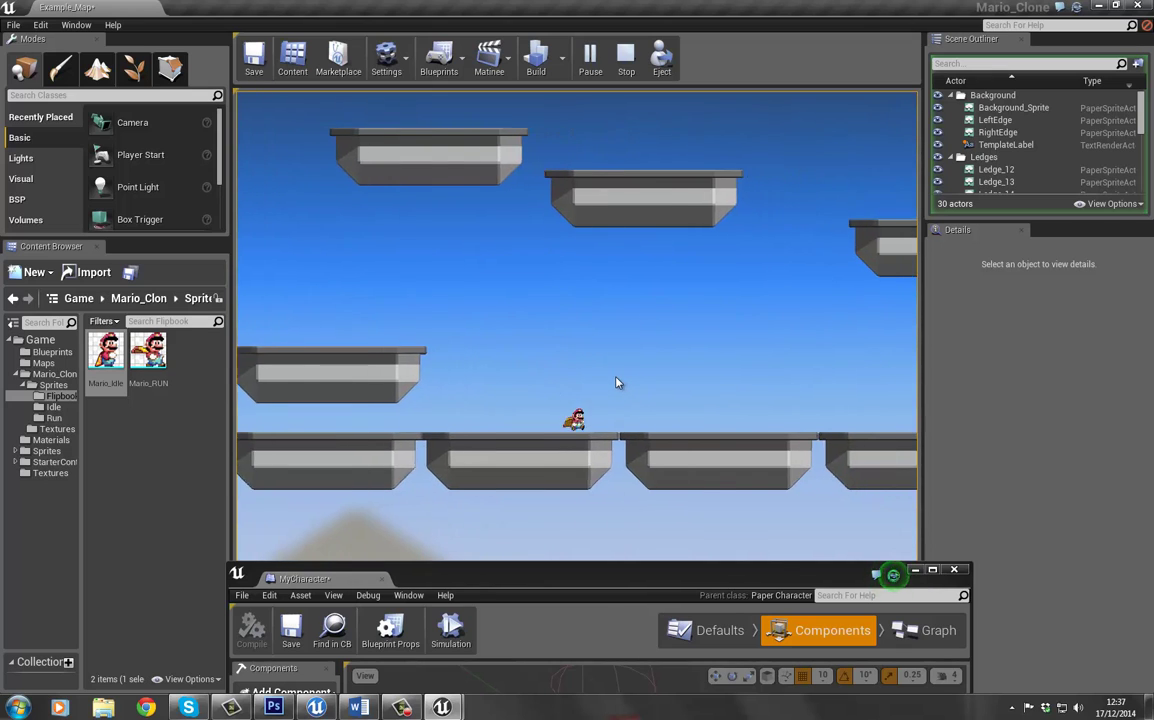
key(Right)
key(Left)
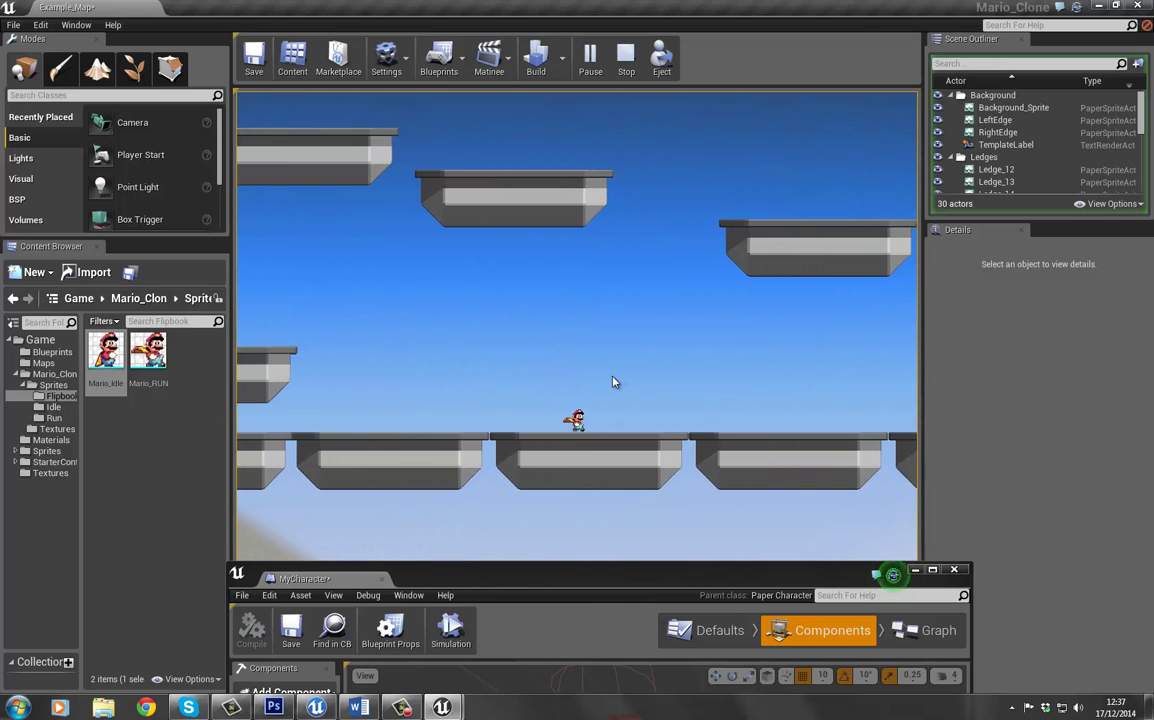
key(Escape)
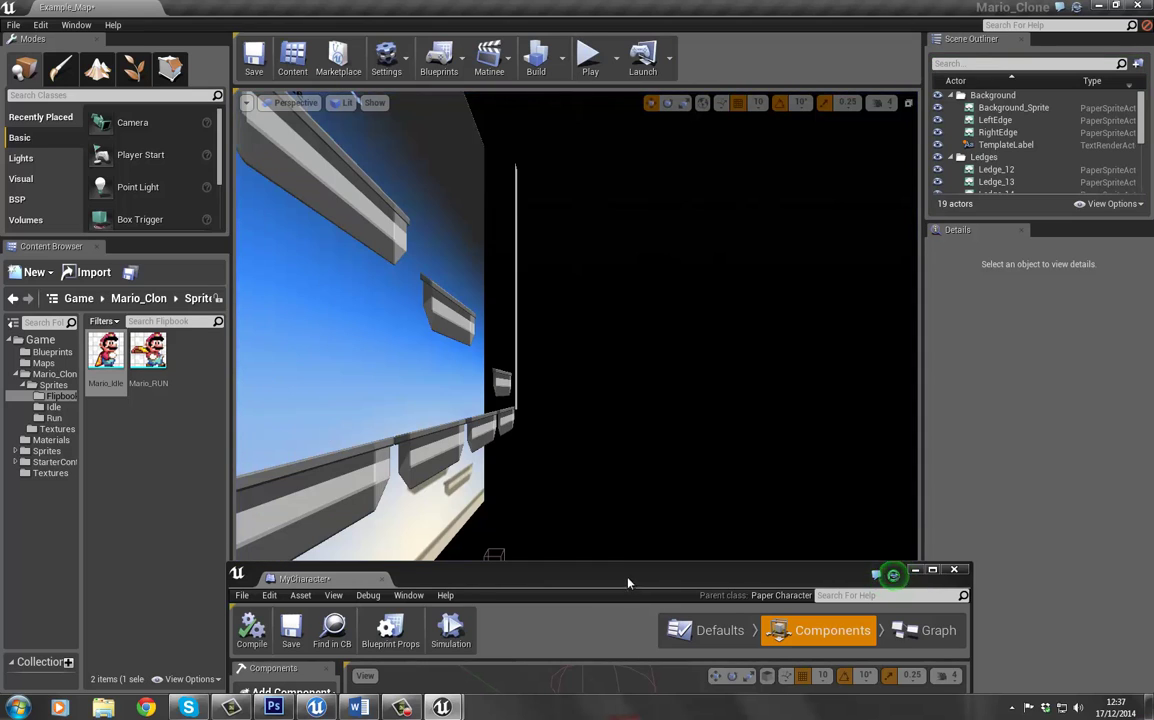
Step: Return to the MyCharacter blueprint, set the side-view camera's Ortho Width to 1024, and compile
drag(628, 583, 628, 3)
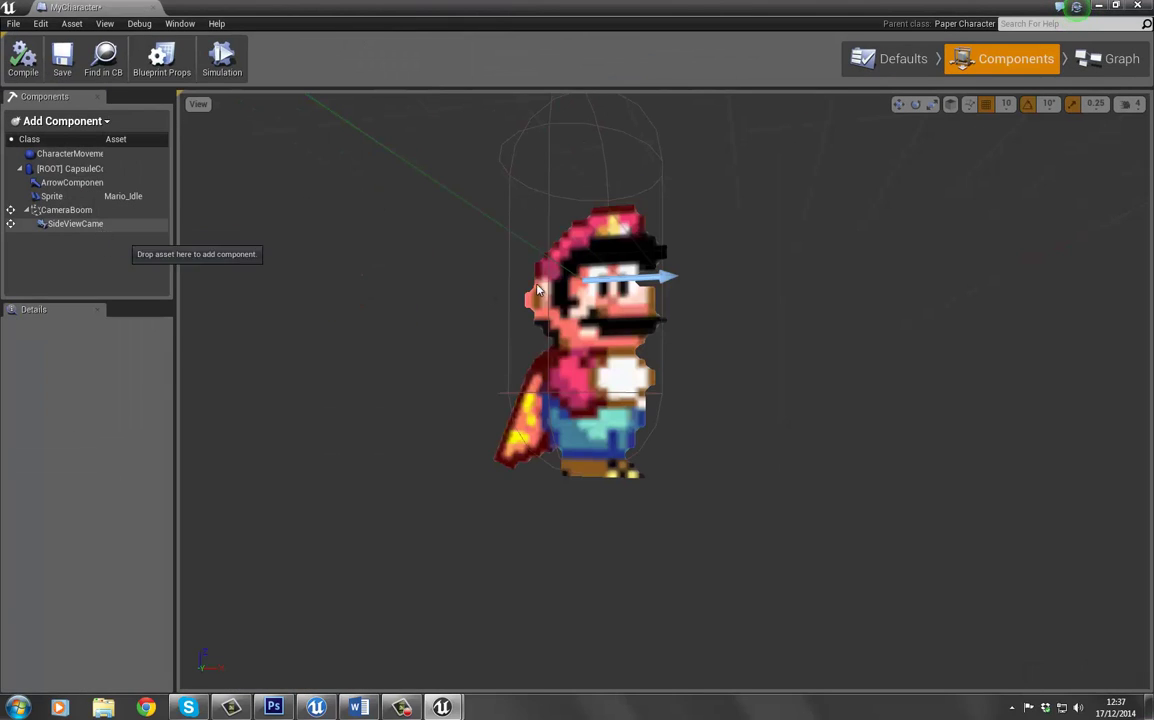
drag(430, 233, 402, 430)
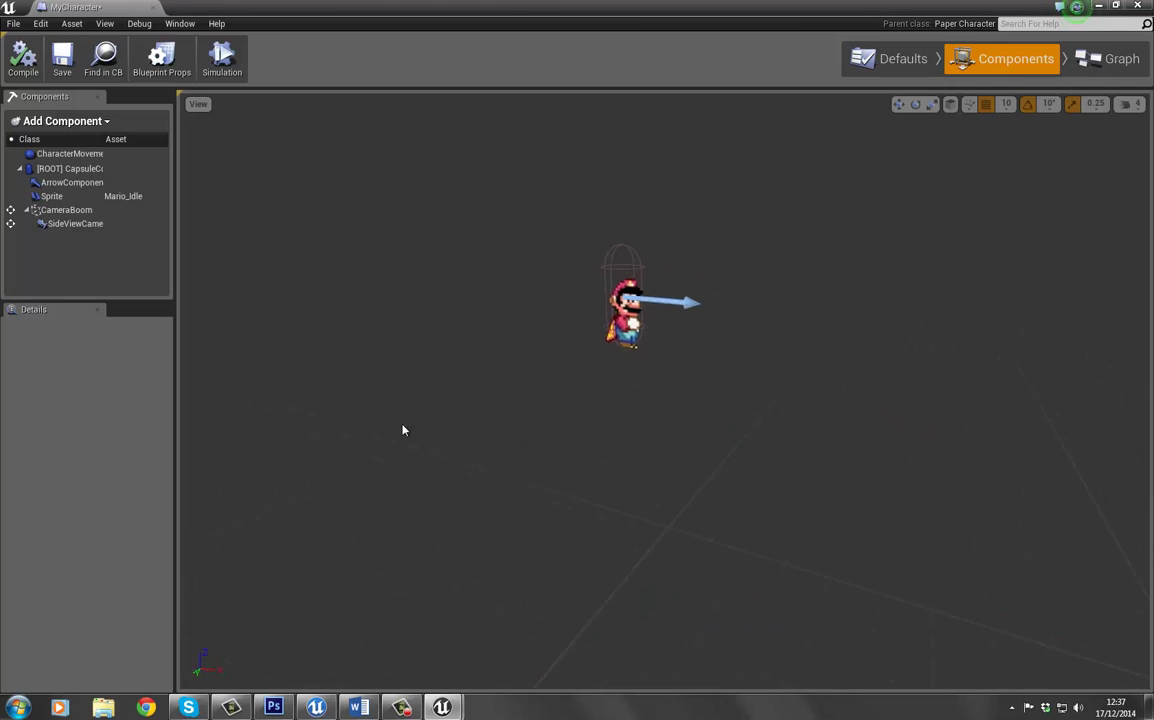
drag(458, 373, 435, 238)
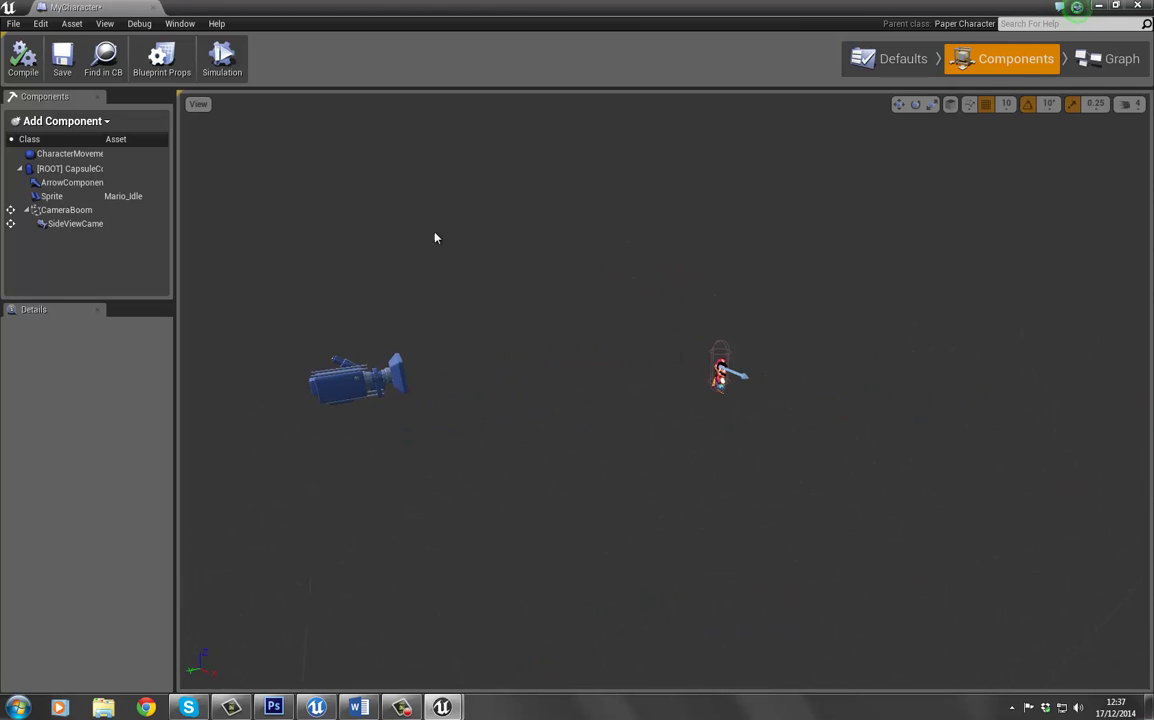
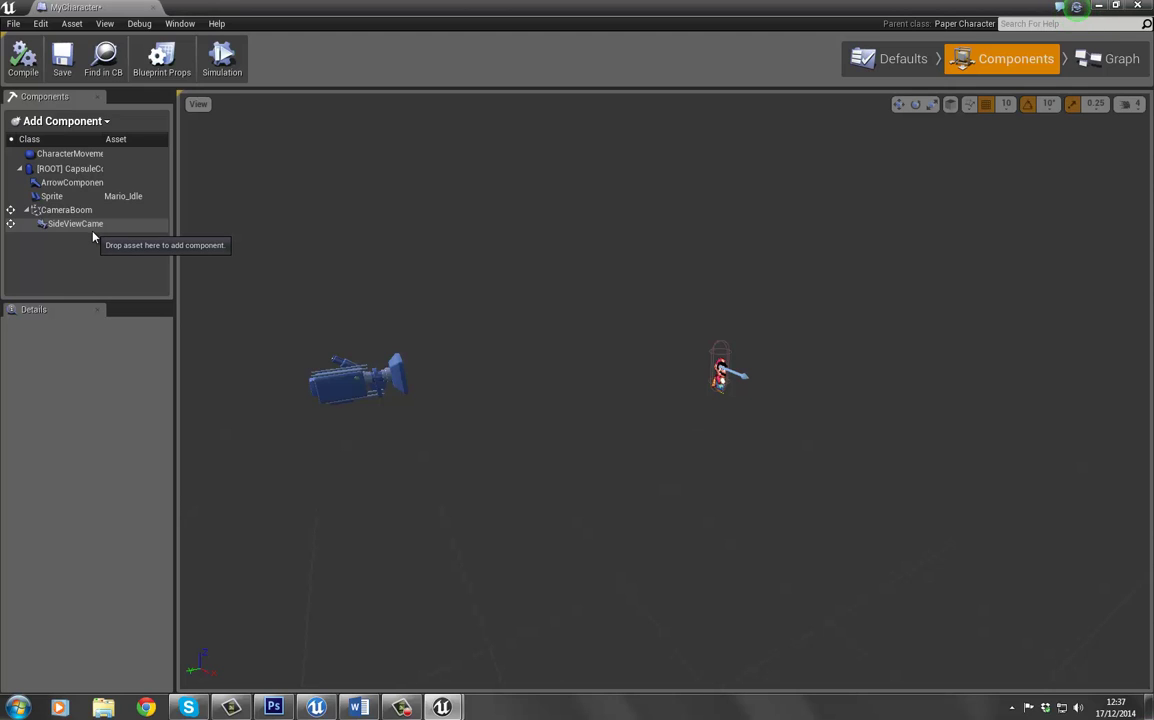
click(90, 225)
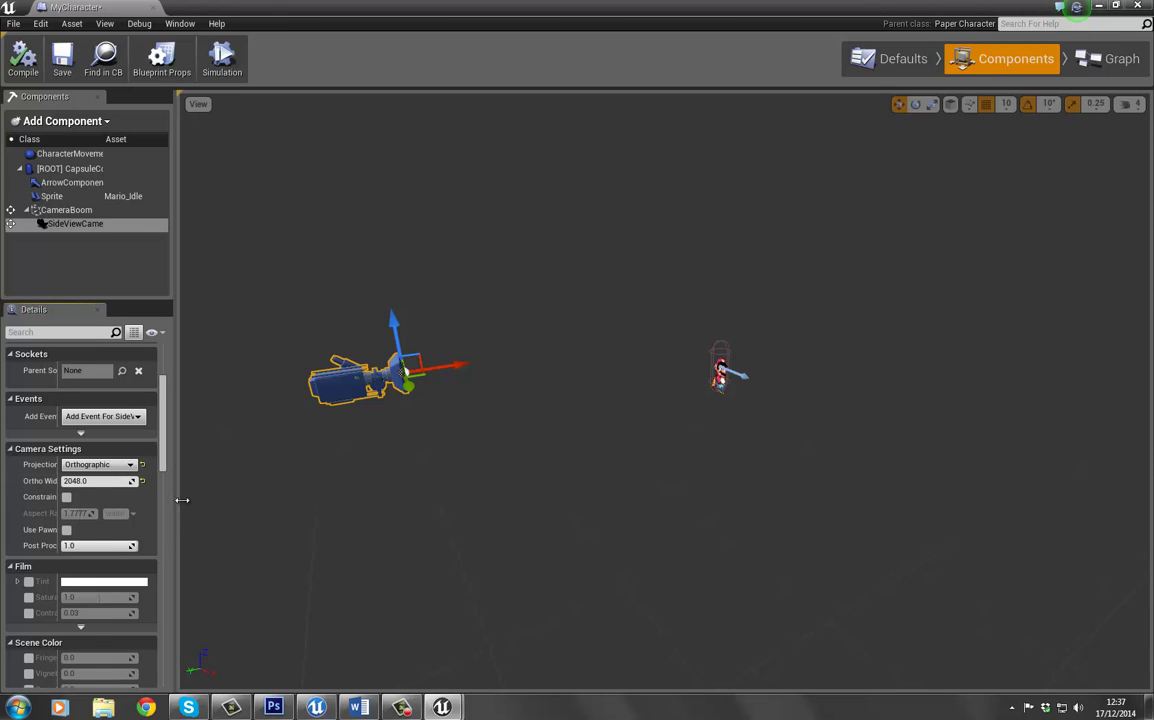
drag(174, 501, 219, 501)
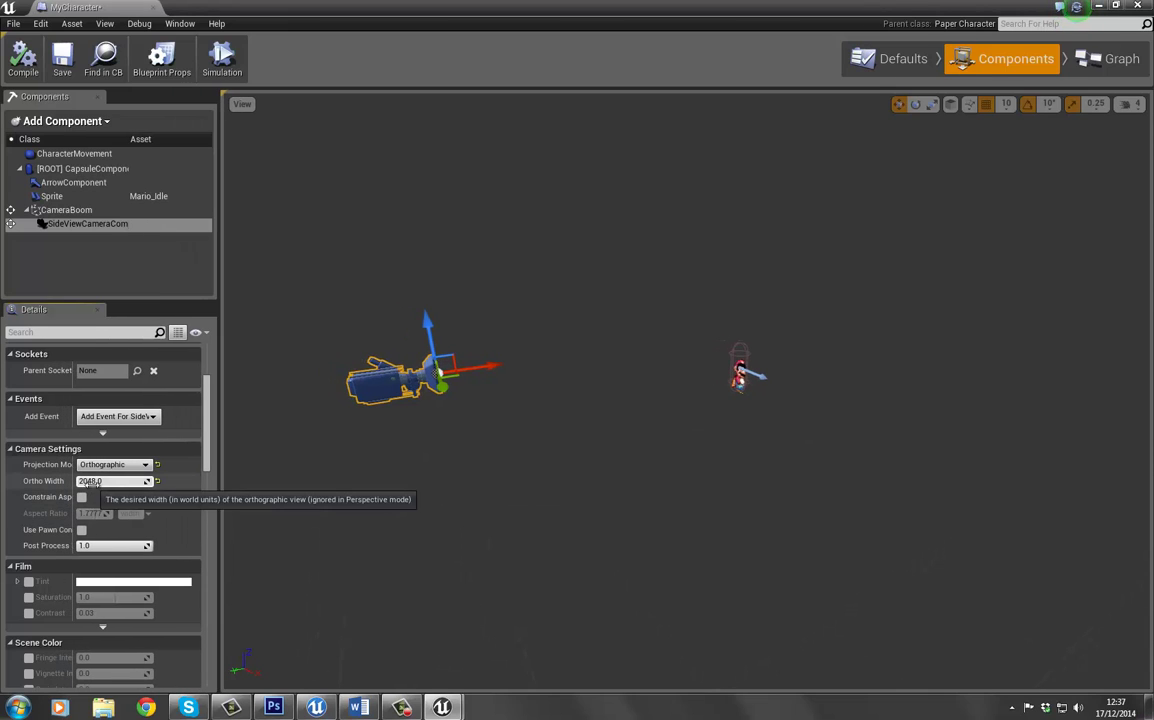
click(100, 481)
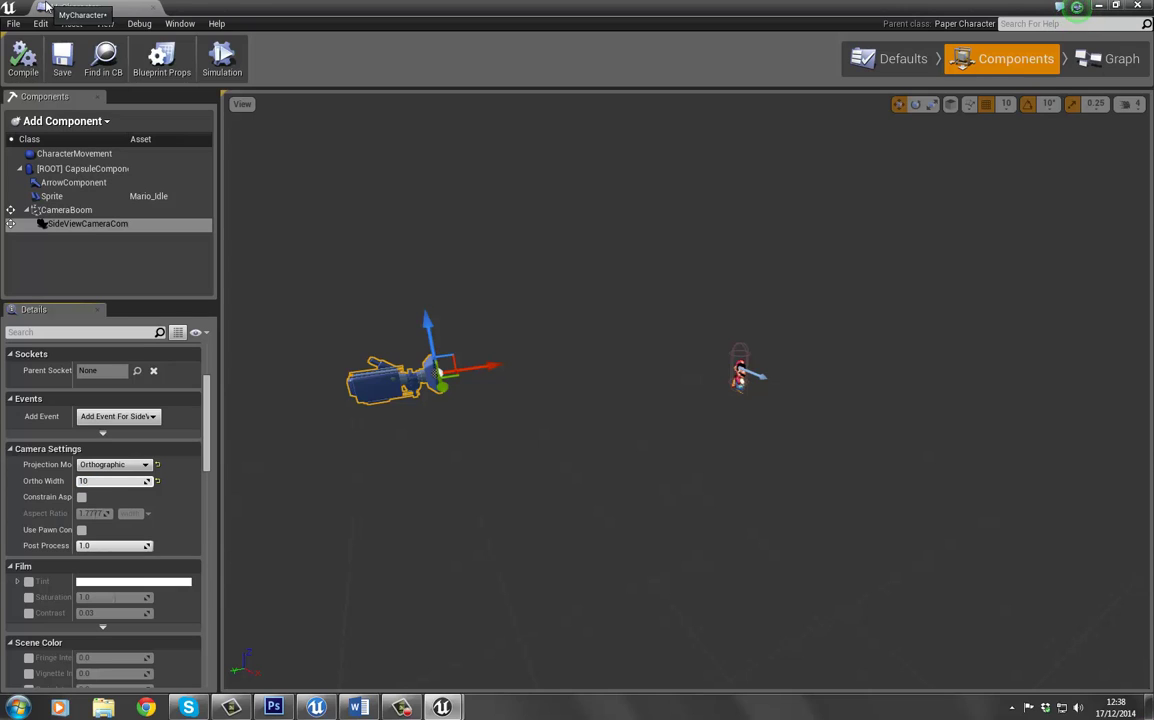
text(1024)
key(Return)
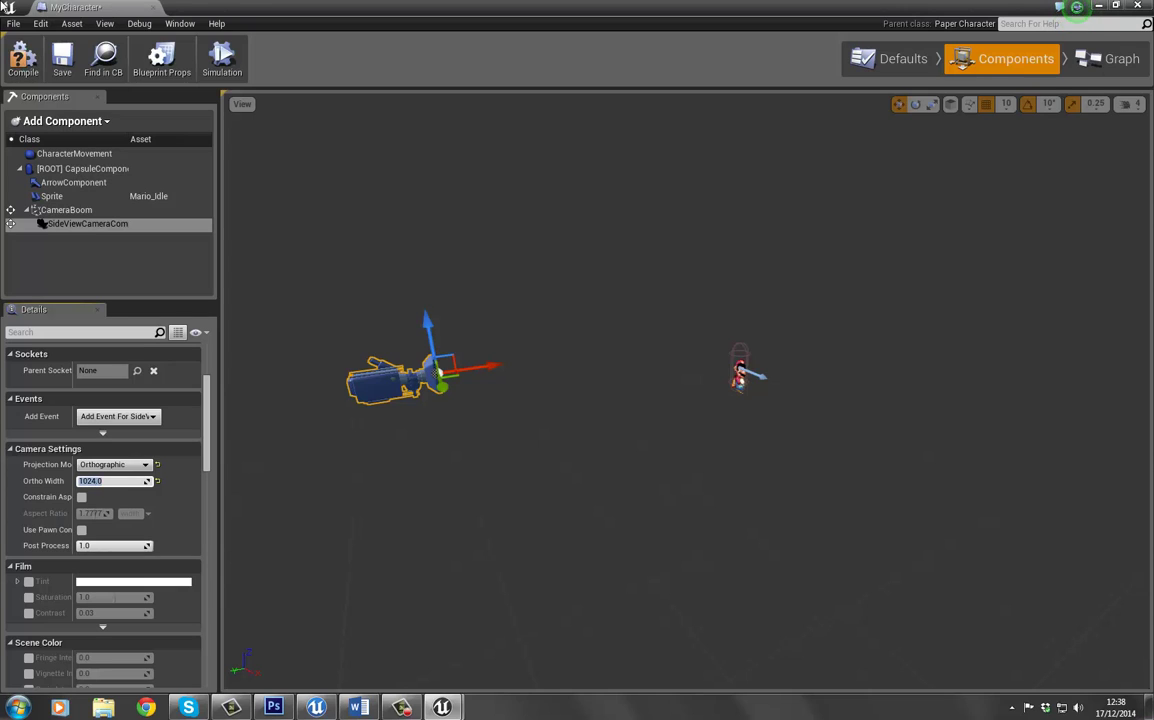
click(23, 55)
Step: Play-test the level with the closer camera, running and jumping Mario across the ledges, and end the session
drag(365, 5, 471, 615)
click(588, 58)
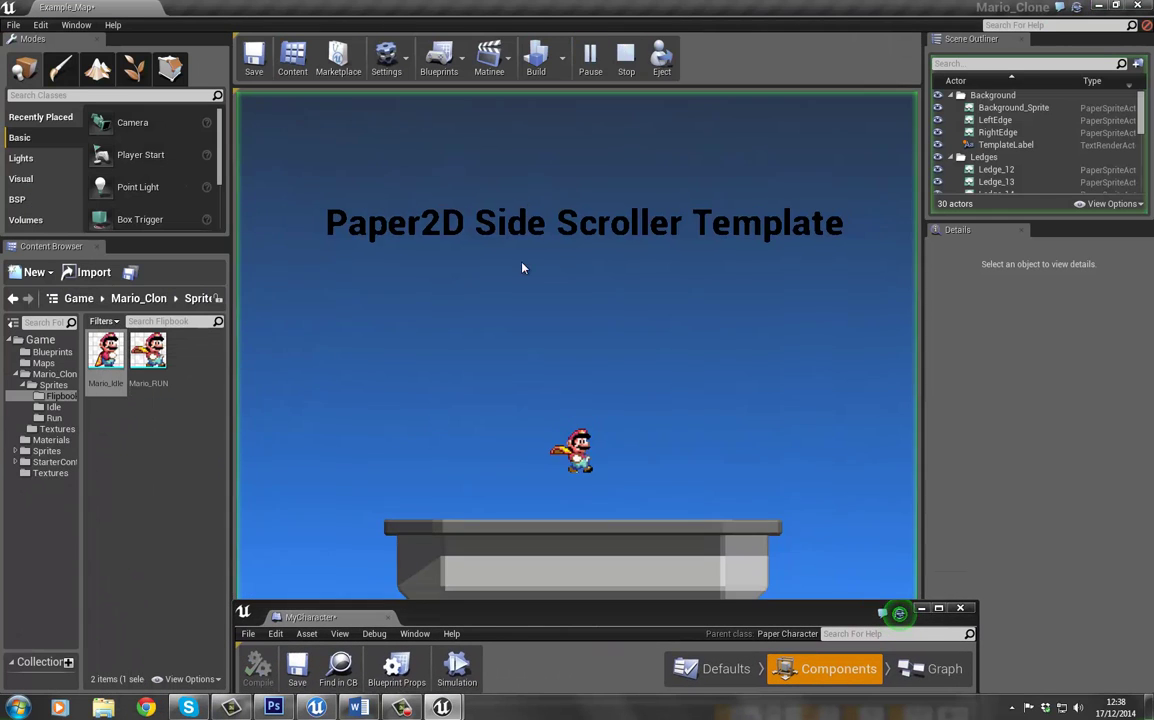
key(a)
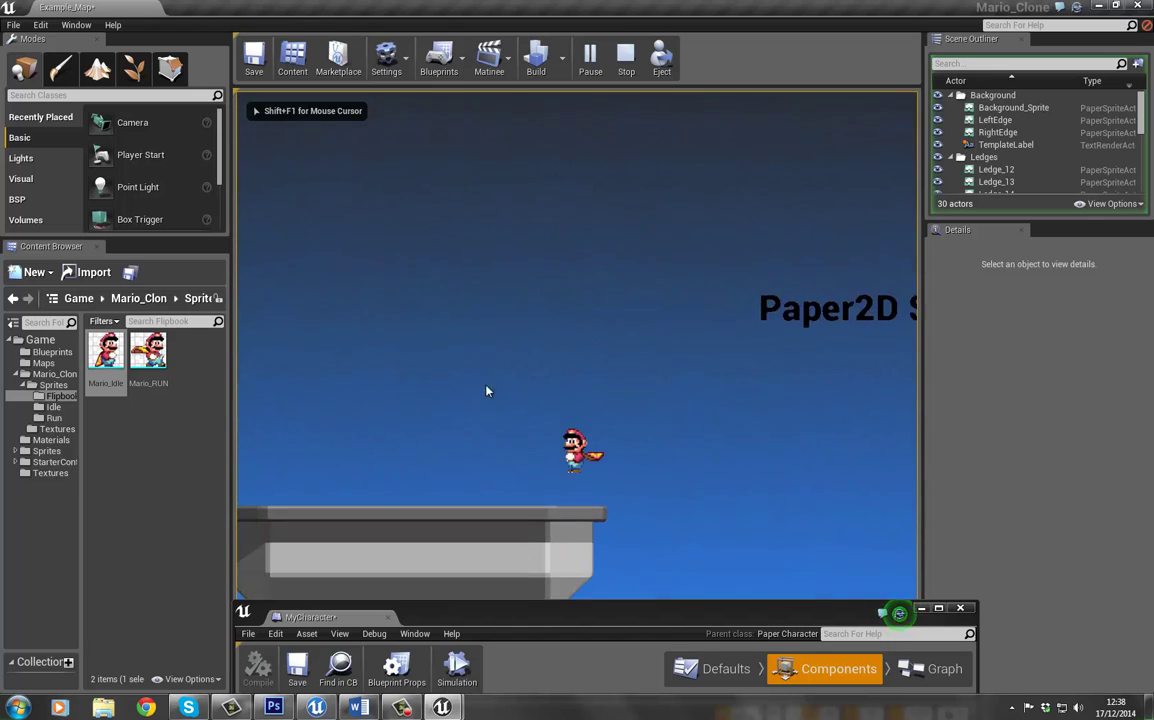
key(space)
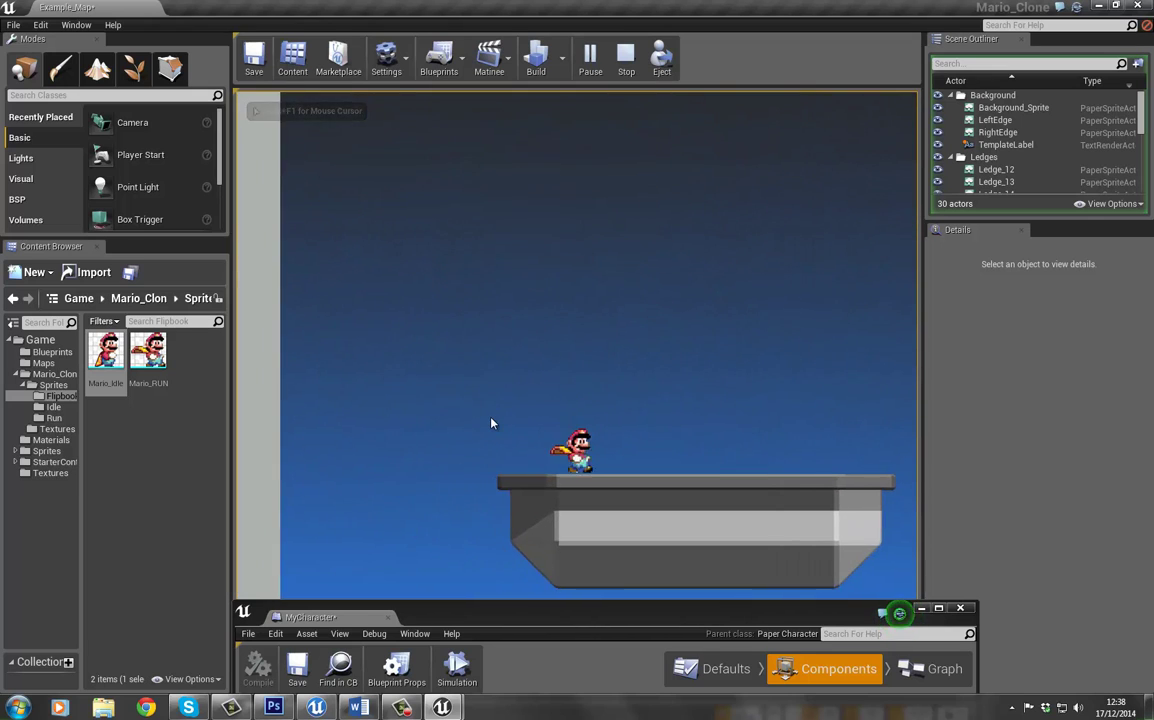
key(d)
key(d)
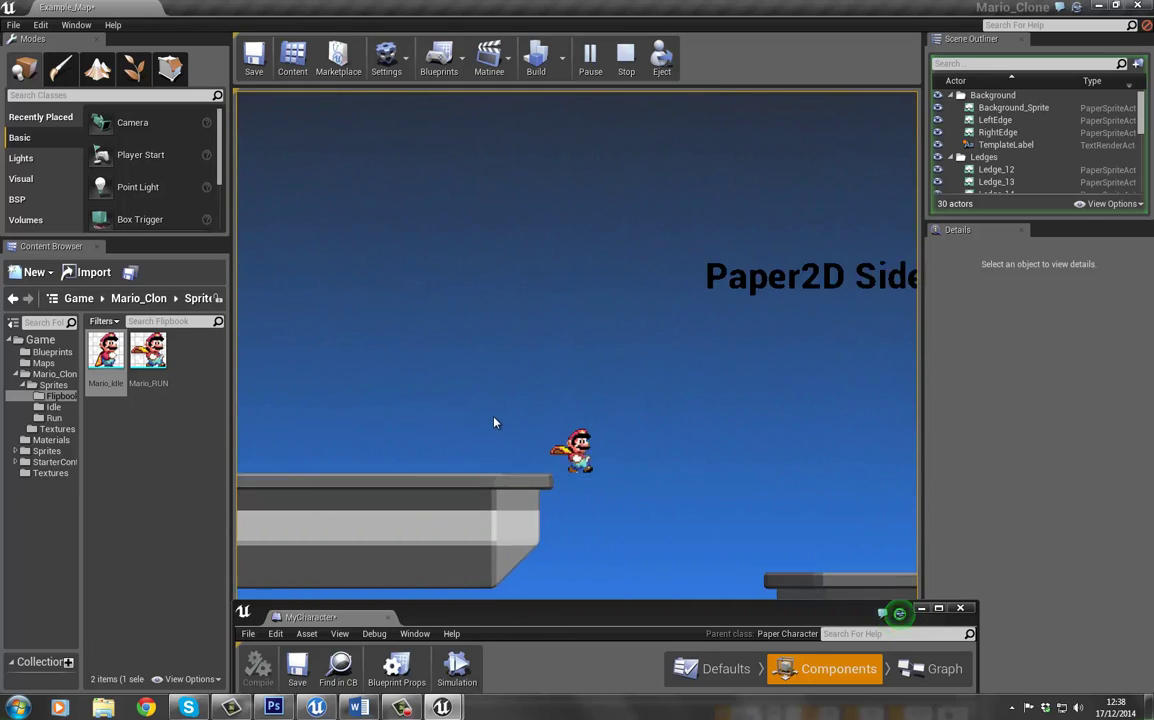
key(a)
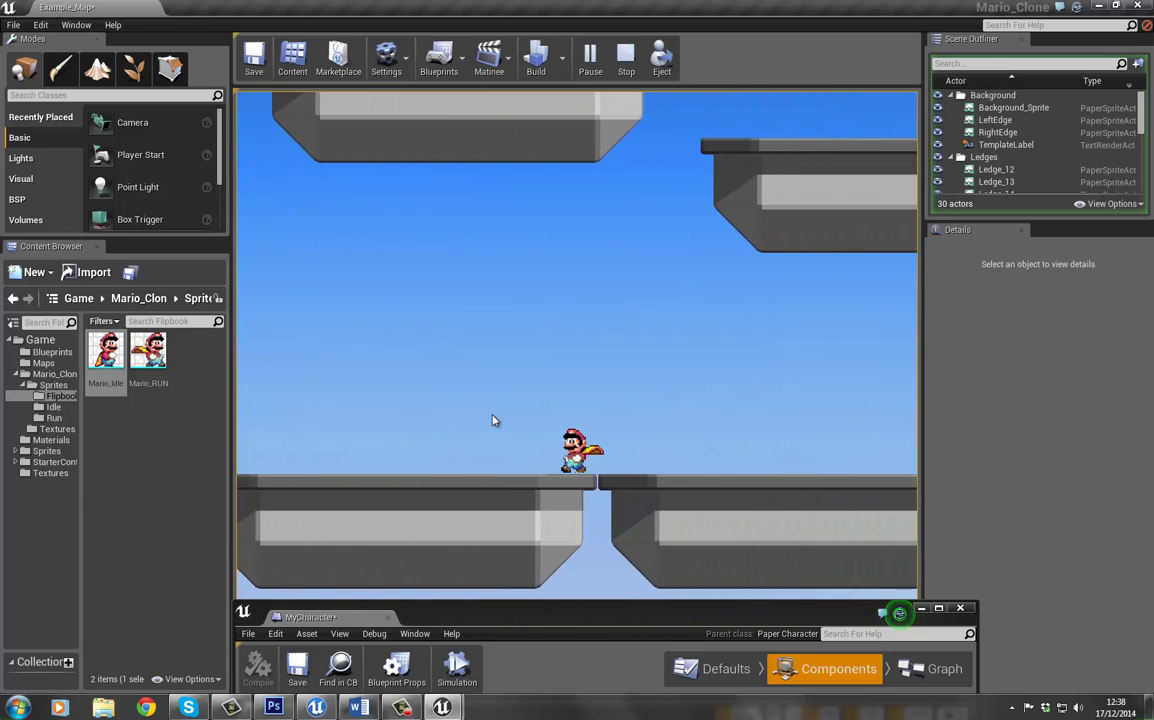
key(space)
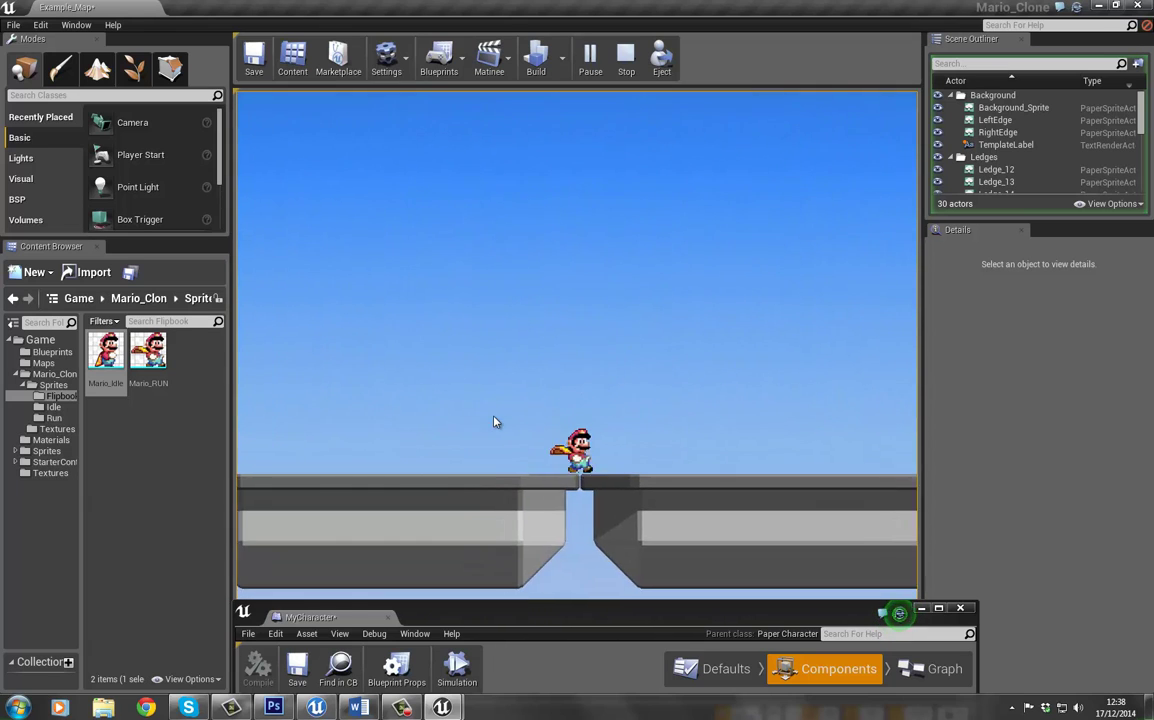
key(Escape)
Step: Dismiss the MyCharacter blueprint window so the whole level editor is accessible
right_drag(569, 358, 528, 446)
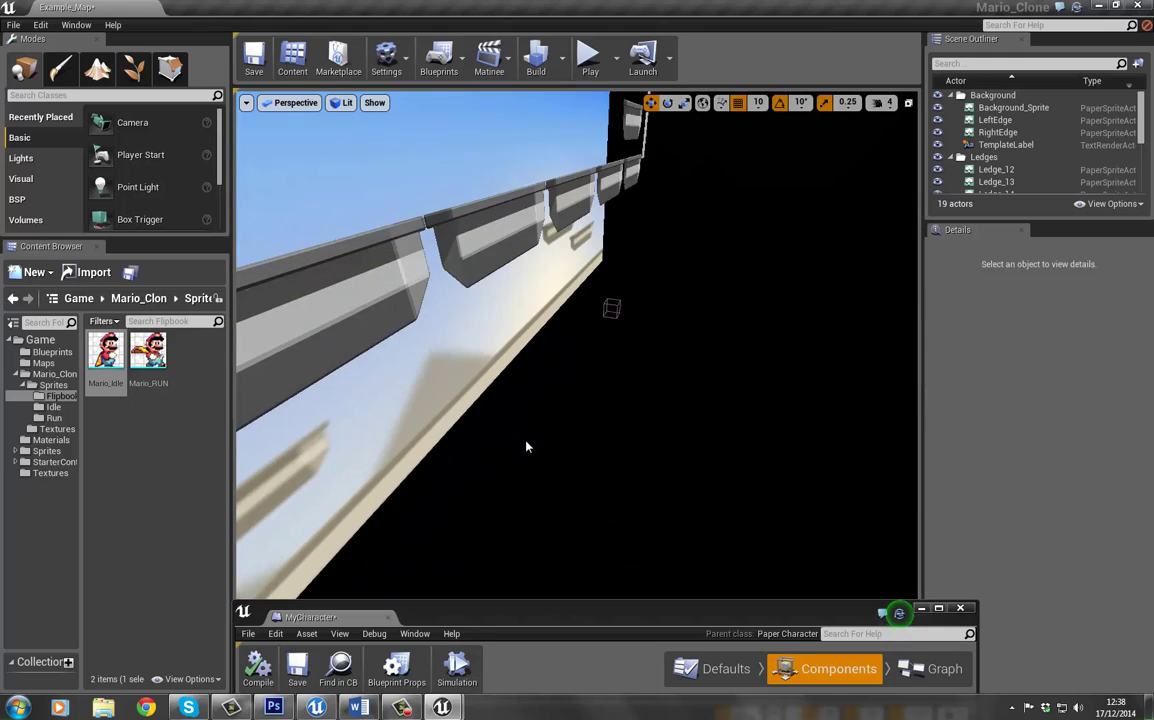
middle_drag(528, 446, 595, 73)
right_drag(595, 73, 558, 666)
drag(563, 617, 525, 147)
click(981, 142)
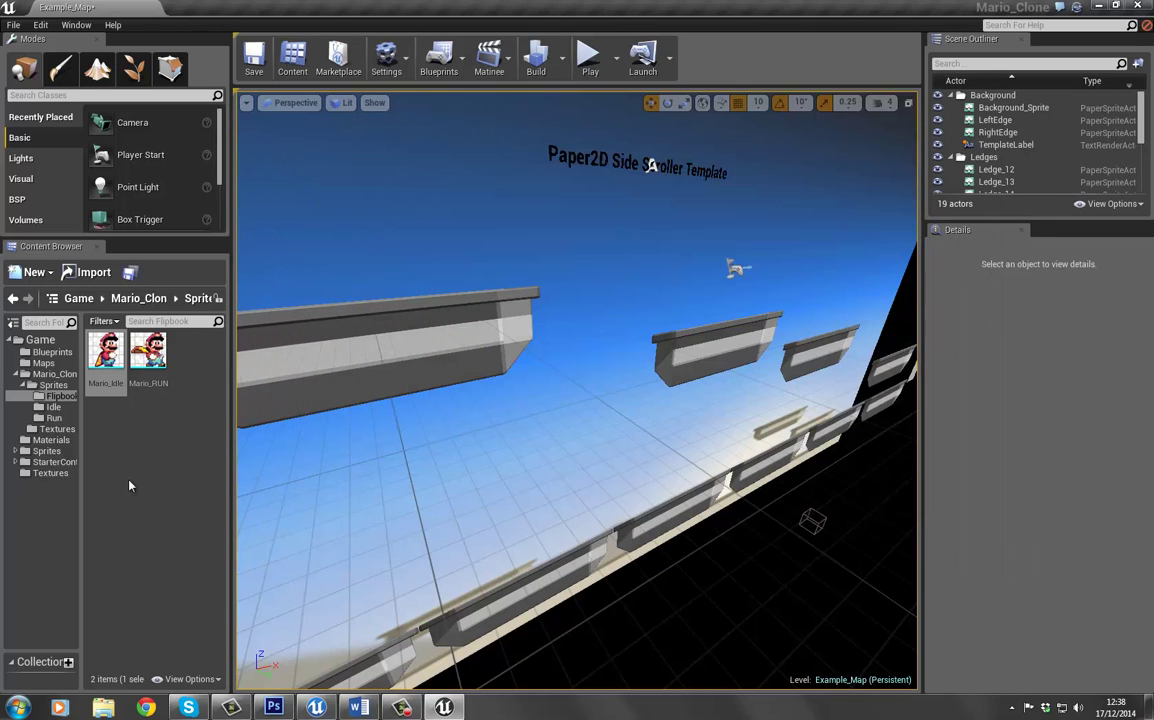
Step: Create a new folder named Background inside the Mario_Clon content folder
click(50, 386)
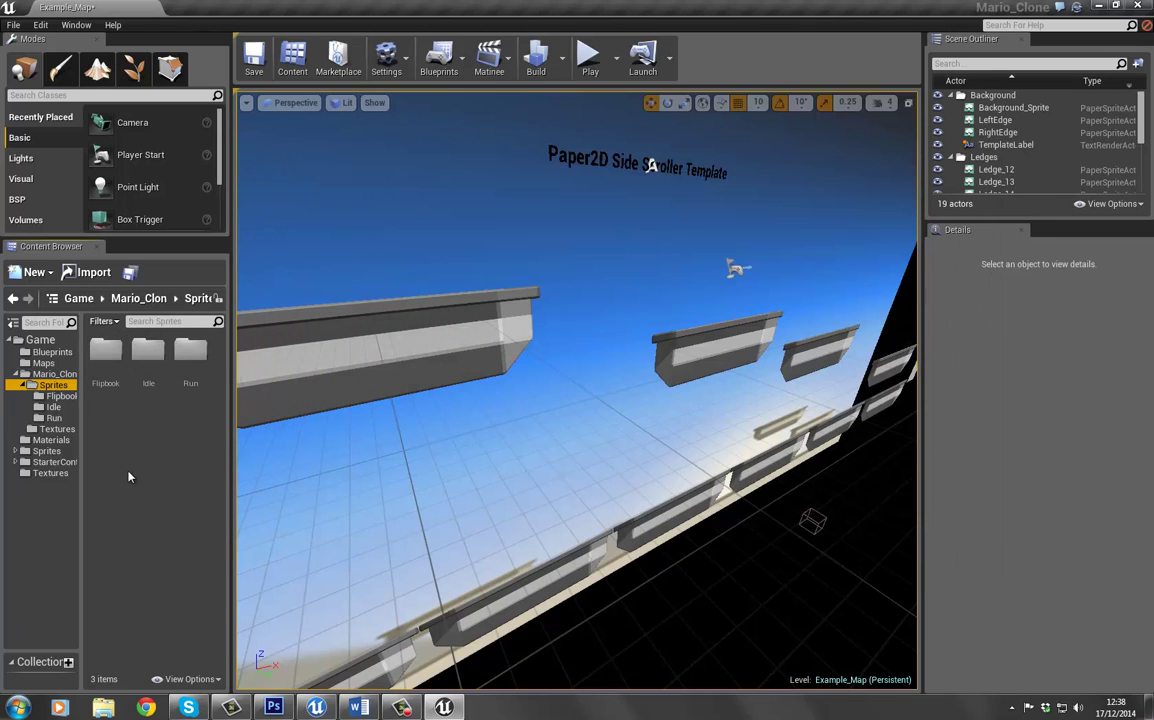
click(52, 374)
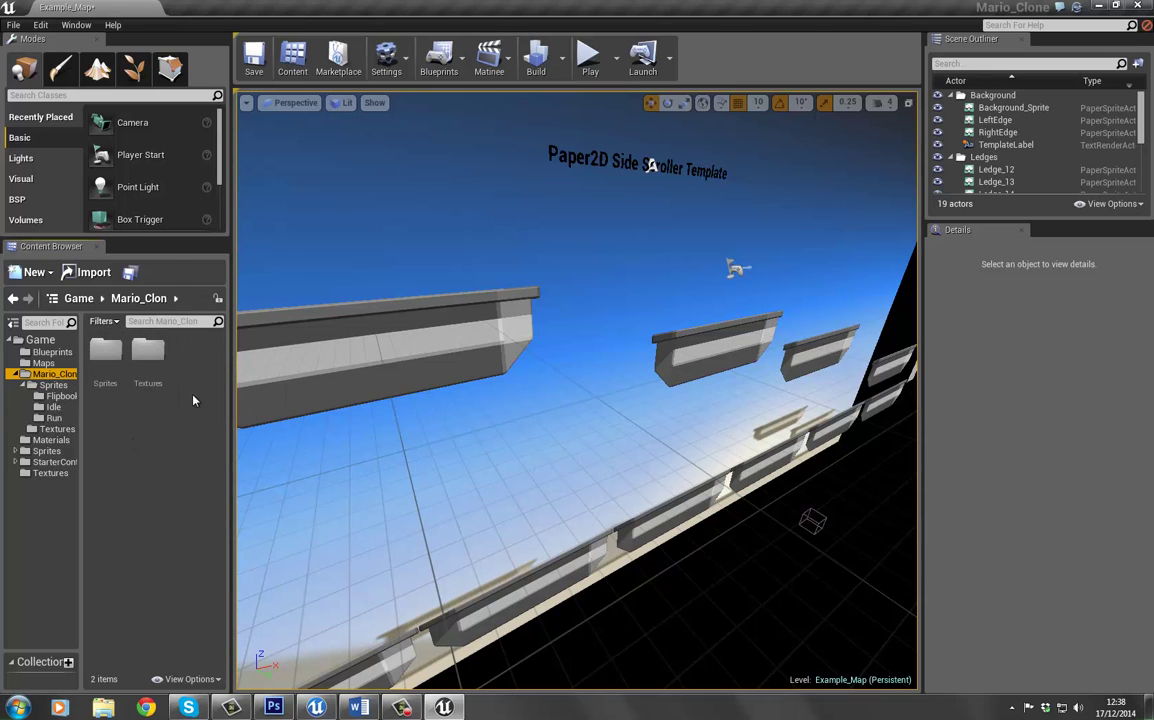
double_click(148, 352)
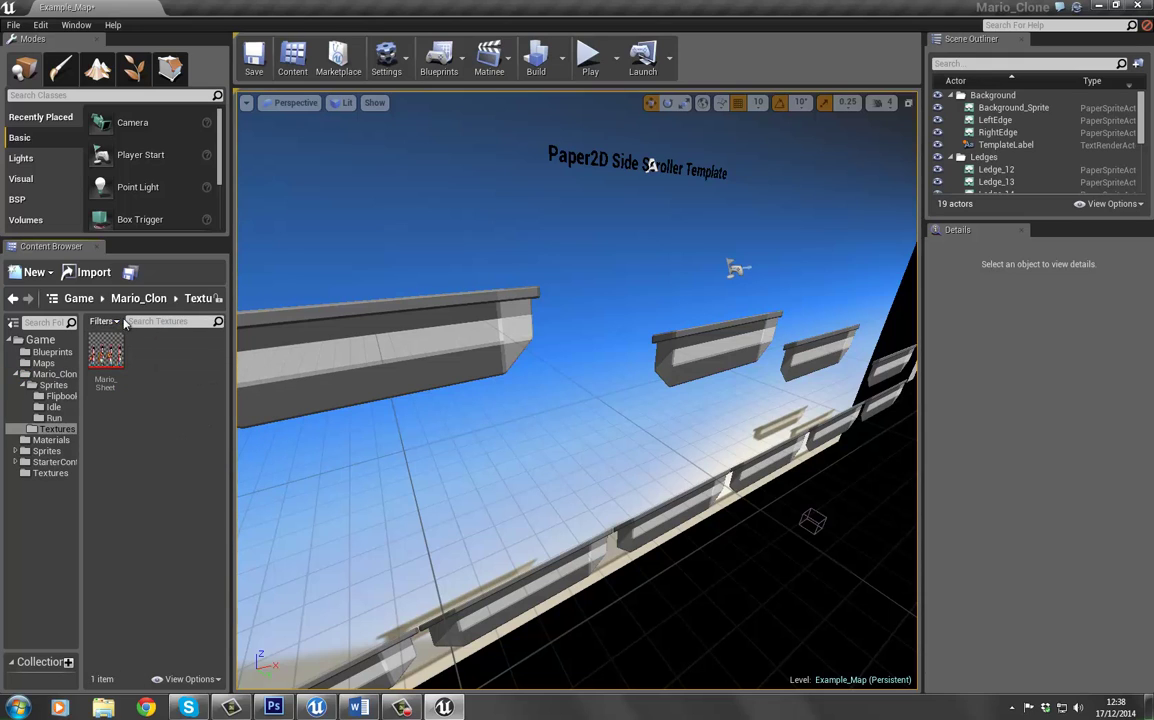
click(138, 306)
double_click(106, 350)
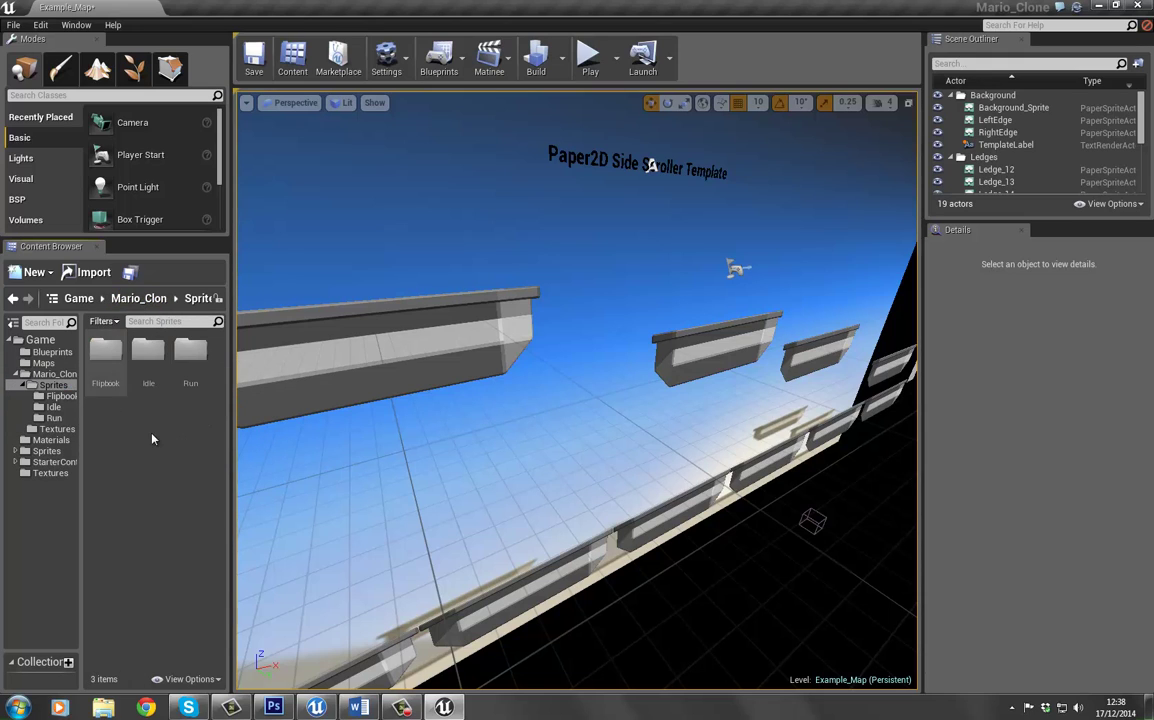
click(138, 298)
right_click(170, 364)
click(225, 382)
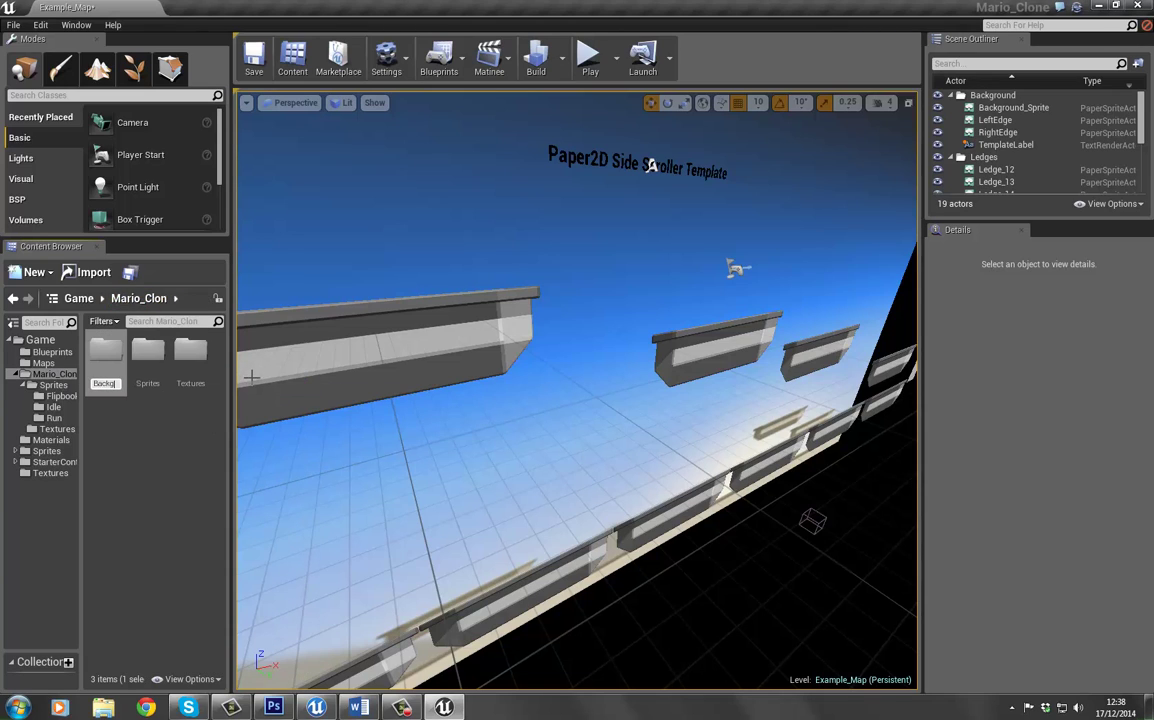
text(Background)
key(Return)
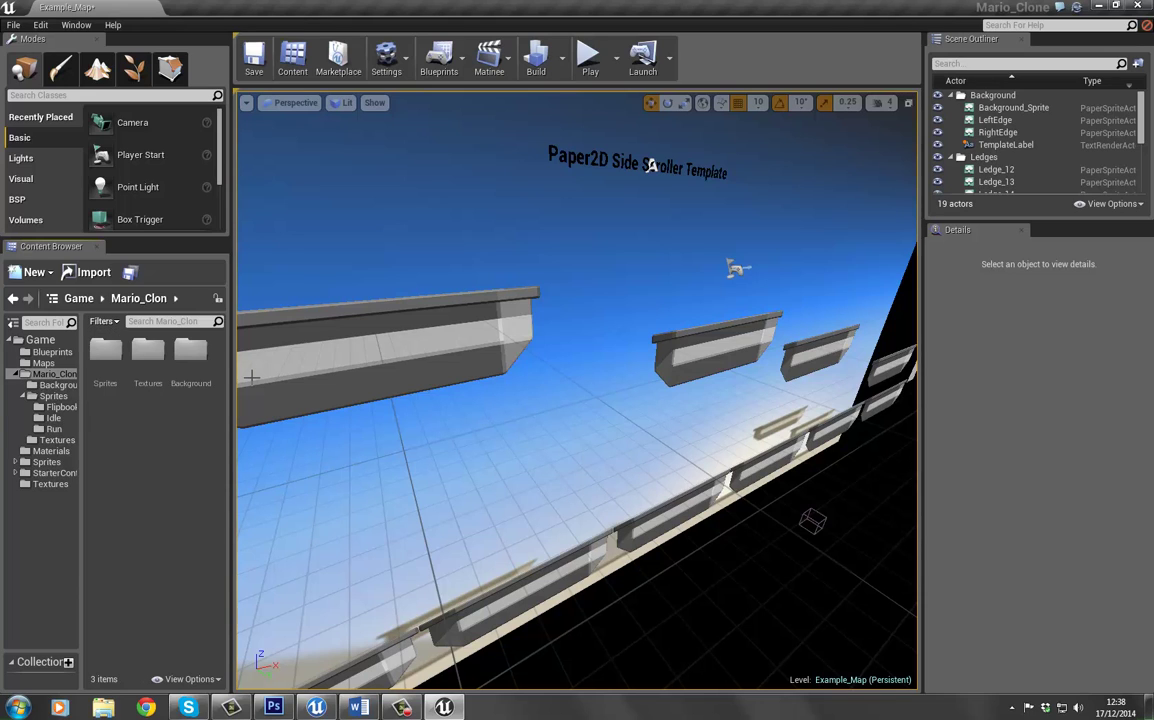
Step: Import the Background and Background_02 TGA images from bg_Images into the Mario_Clon Background folder
double_click(190, 350)
right_click(109, 344)
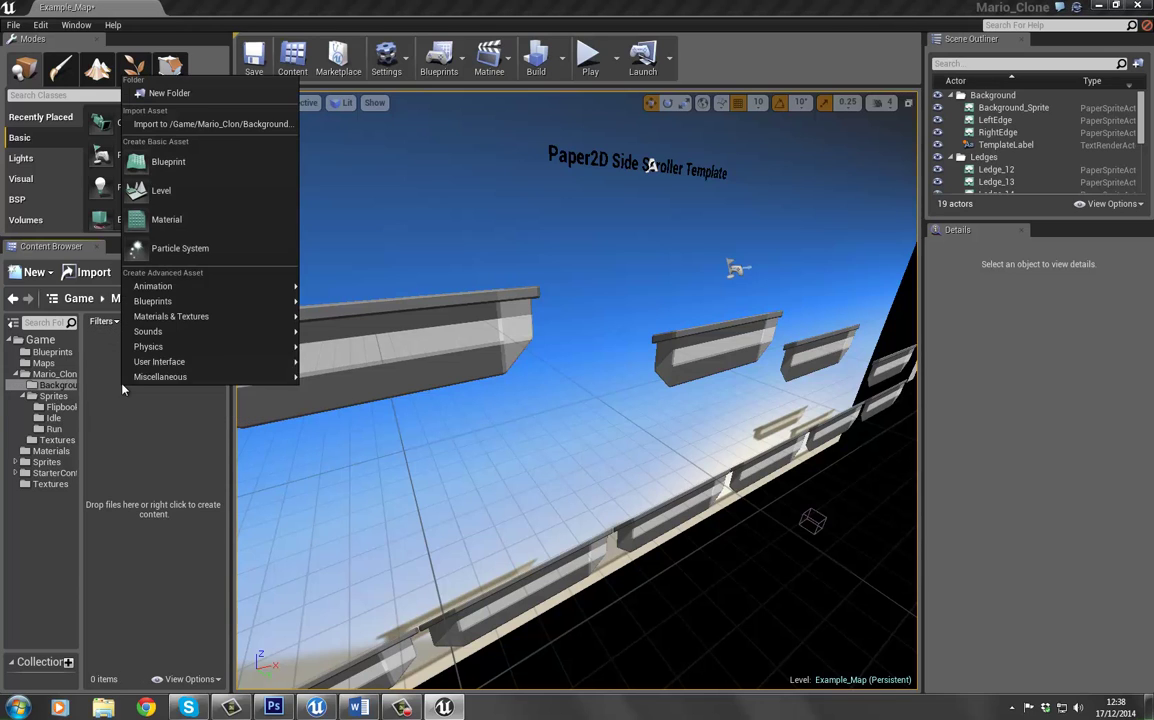
click(212, 123)
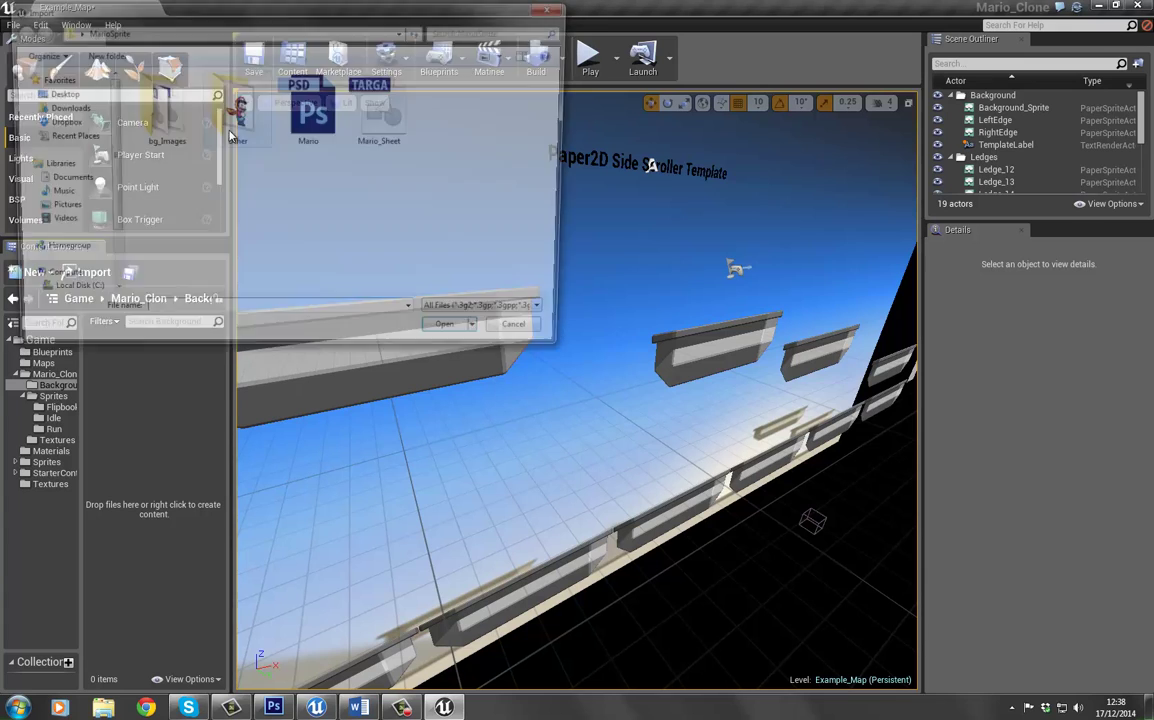
double_click(160, 112)
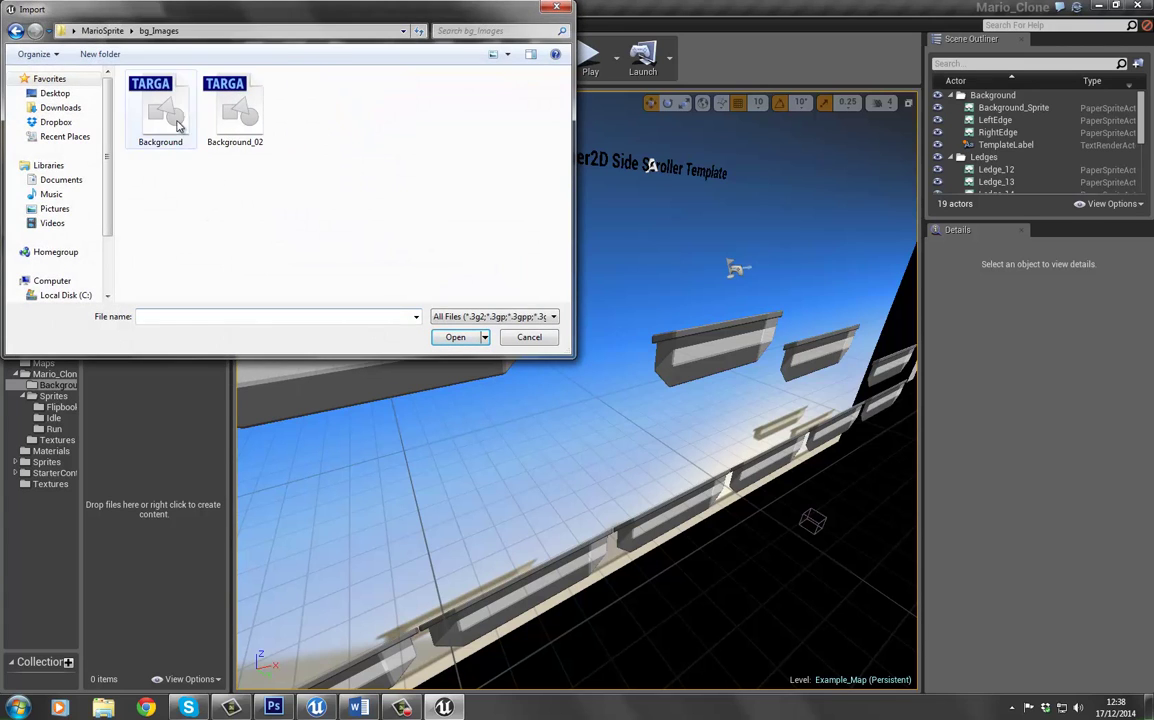
drag(167, 179, 280, 88)
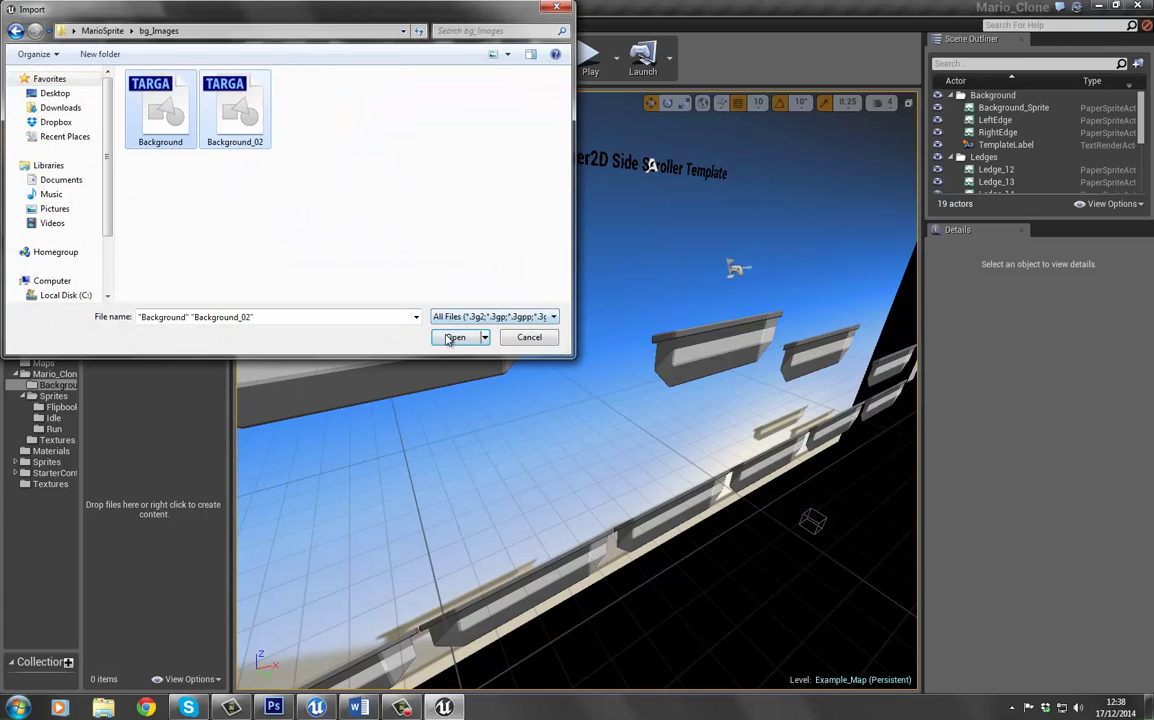
click(452, 337)
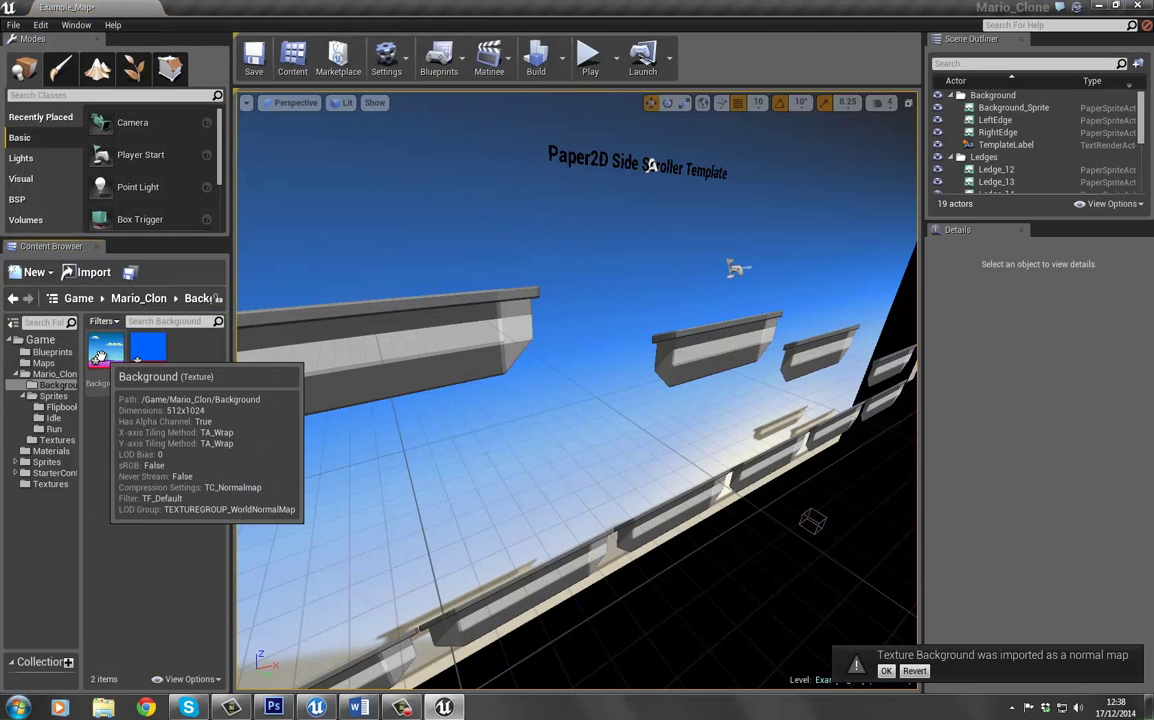
Step: Set the Background texture's compression to TC Default, save the asset, and close its editor
double_click(100, 355)
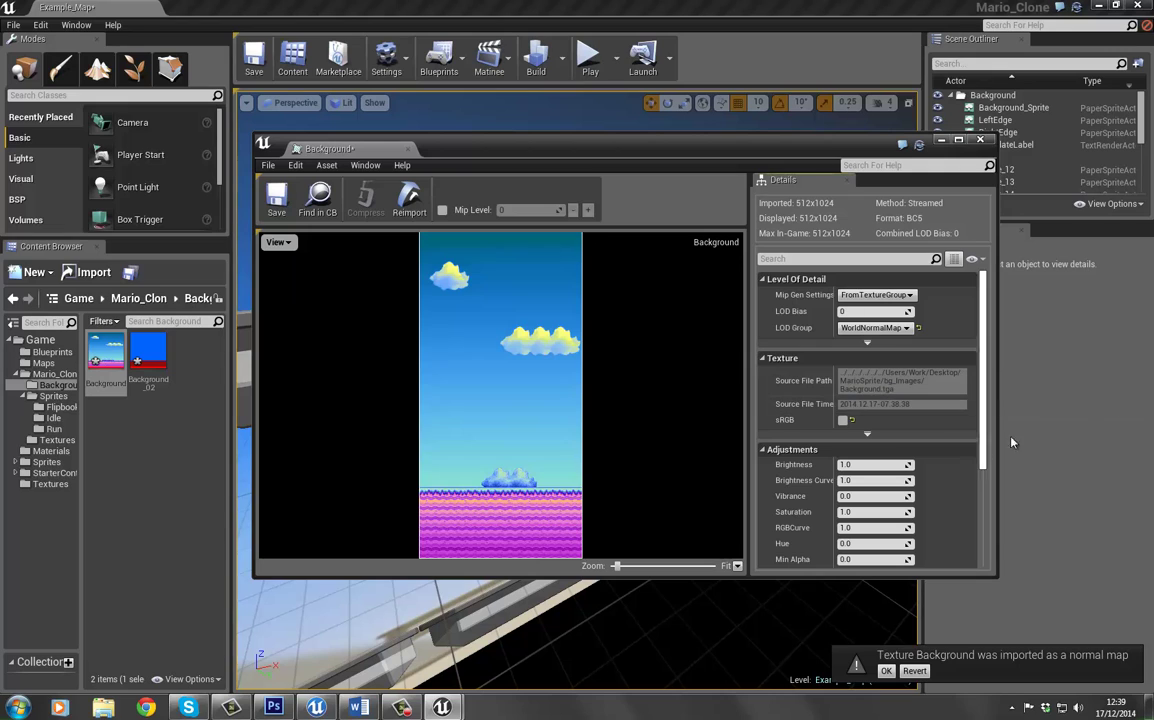
scroll(984, 424, down, 5)
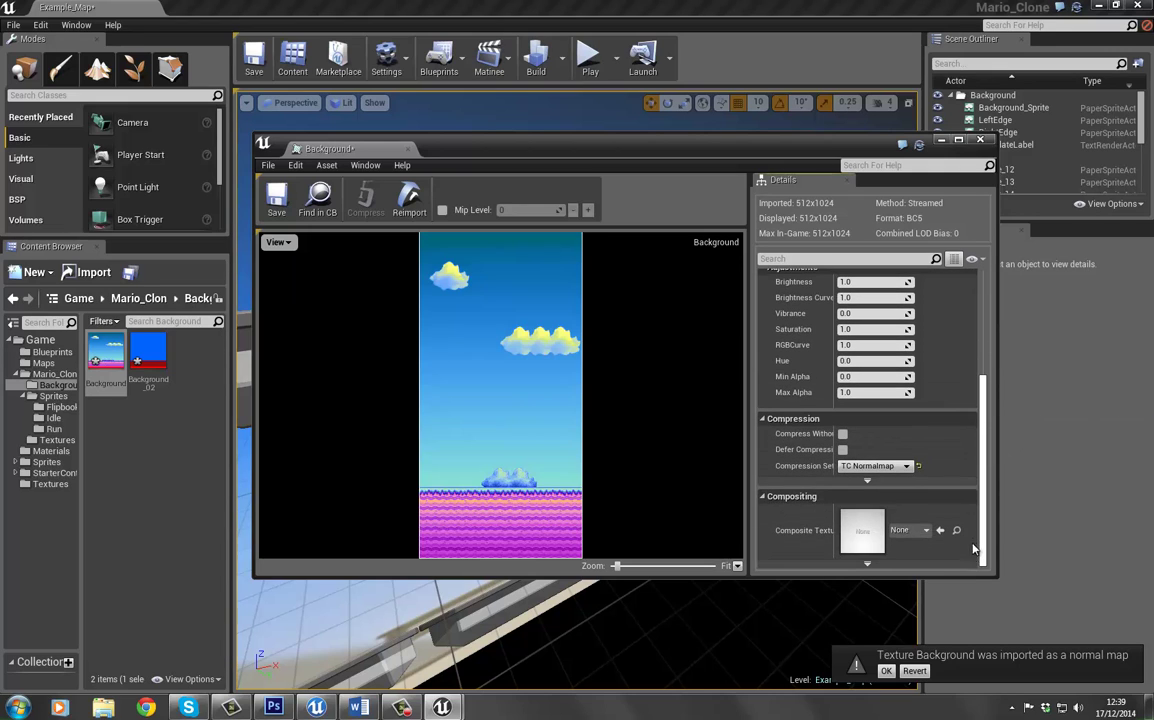
click(880, 466)
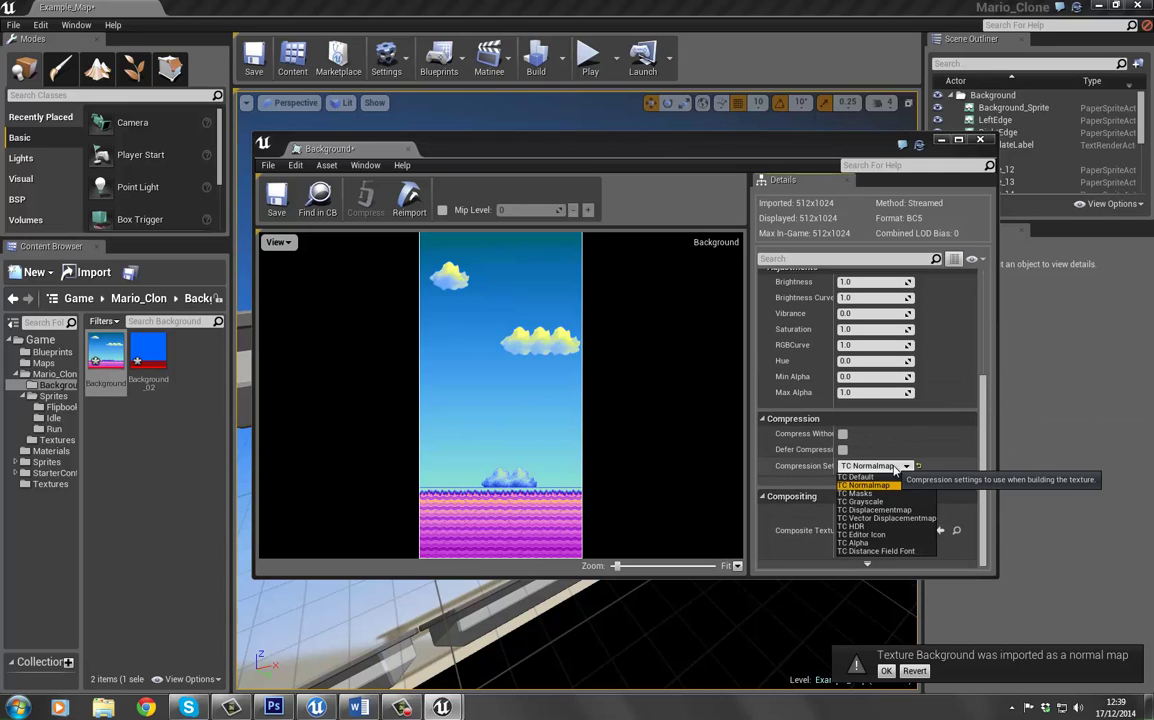
click(856, 477)
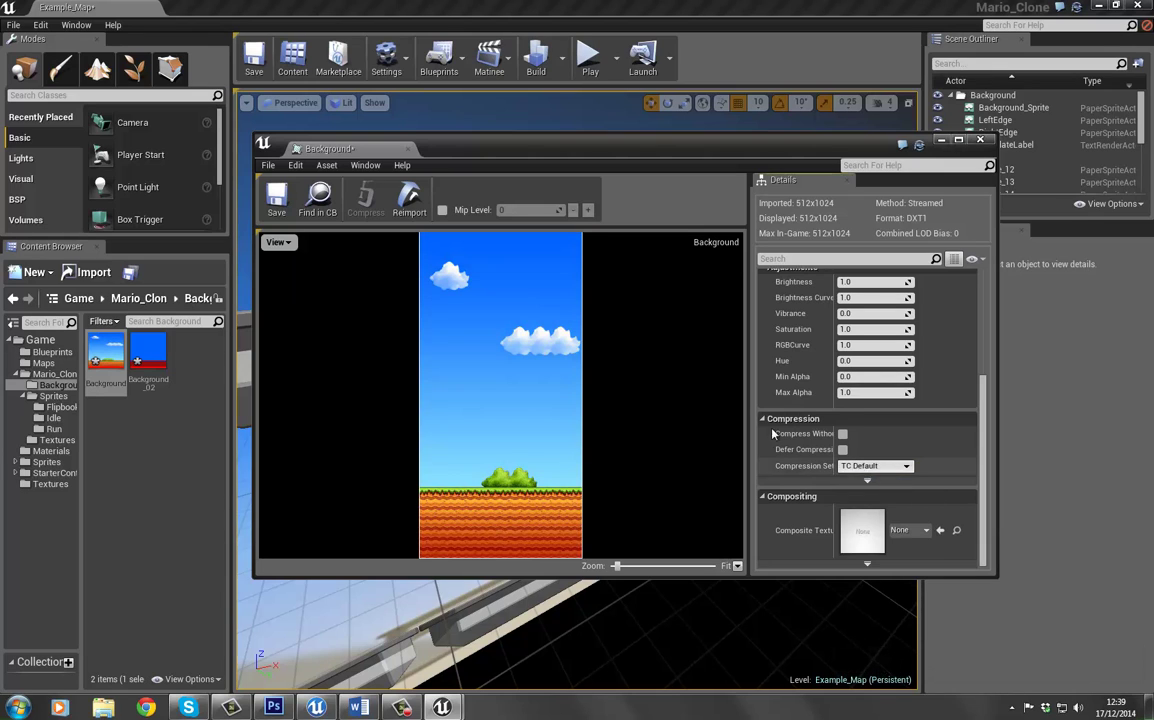
scroll(880, 380, up, 3)
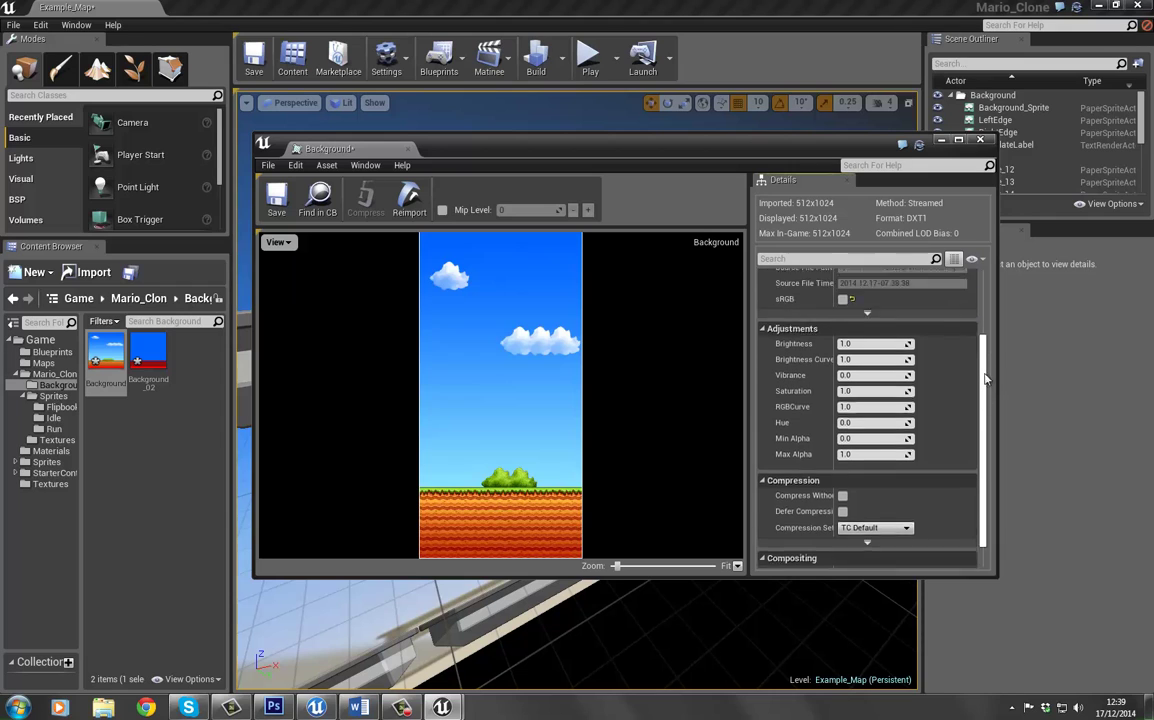
click(277, 199)
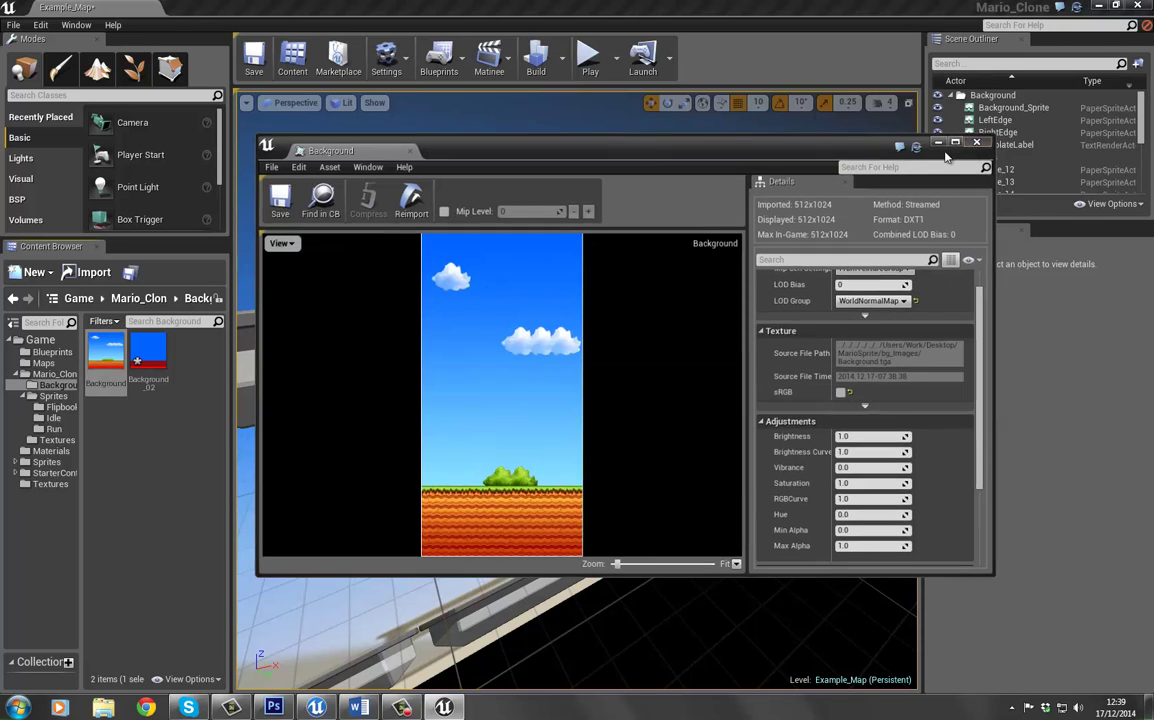
click(980, 140)
Step: Set the Background_02 texture's LOD Group to UI, save it, and close its editor
double_click(151, 345)
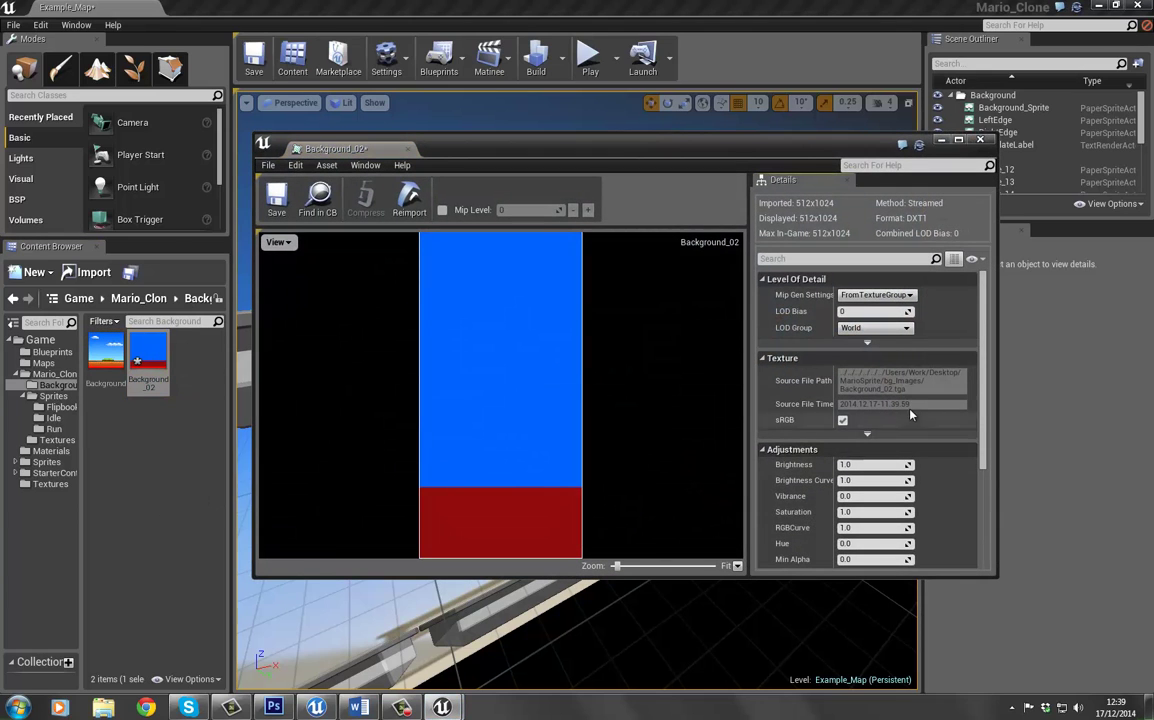
scroll(980, 413, down, 3)
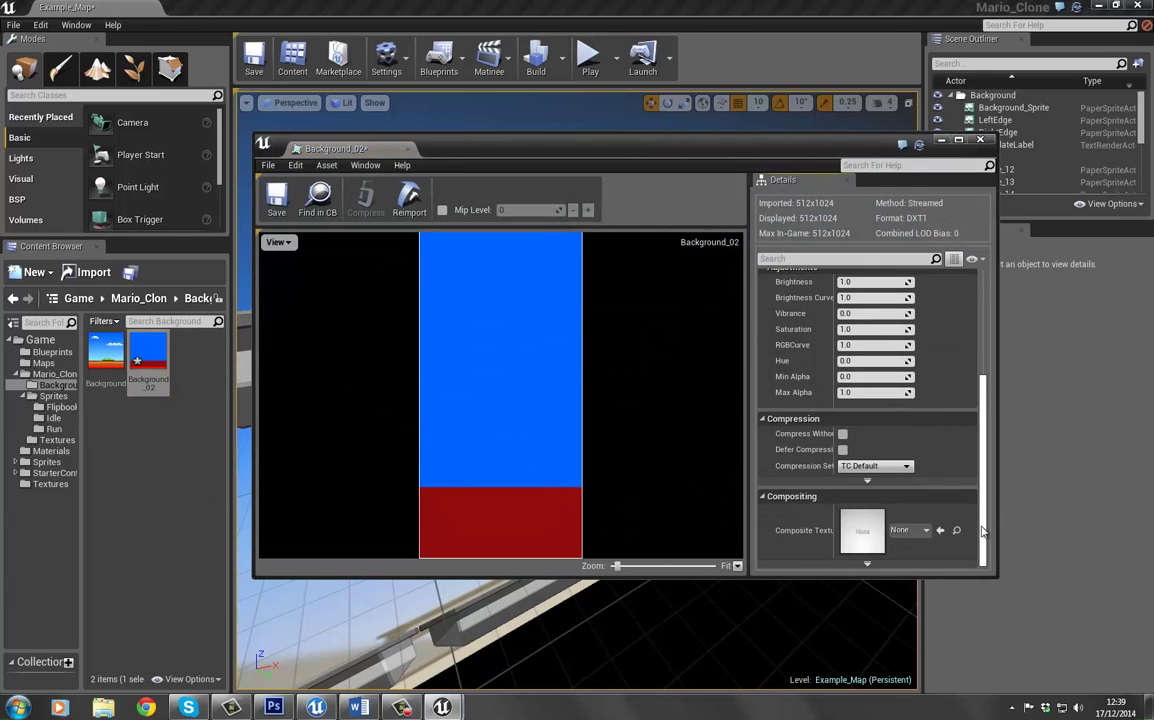
scroll(911, 302, up, 3)
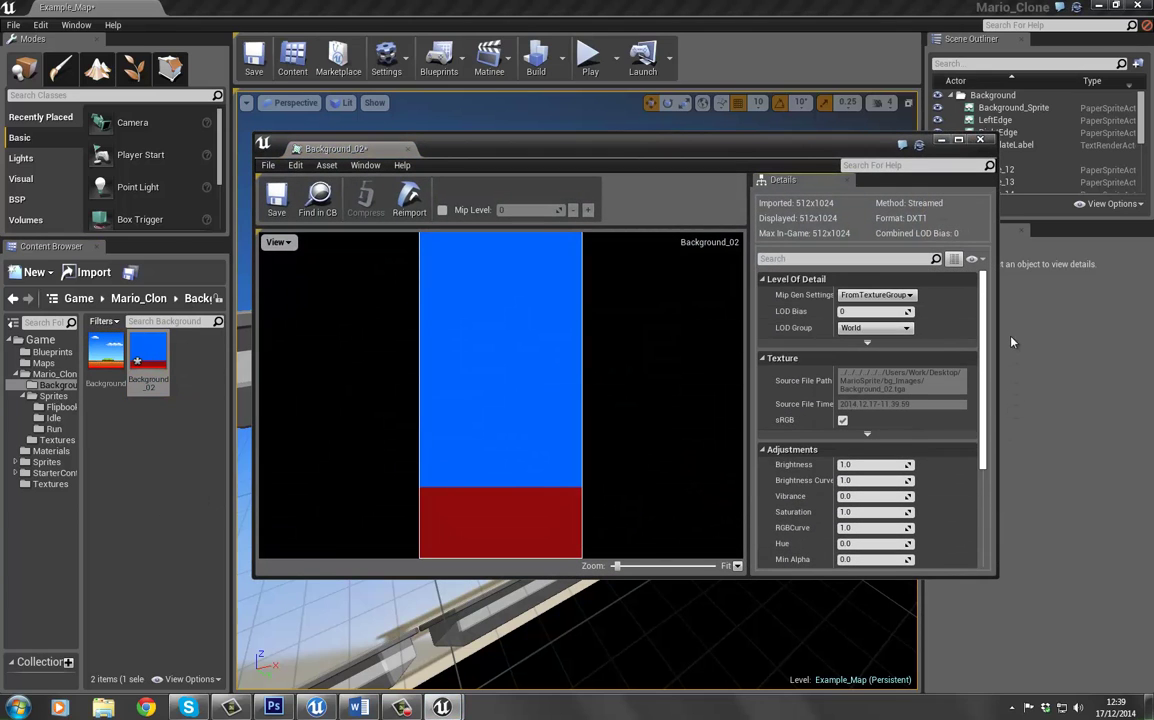
click(874, 329)
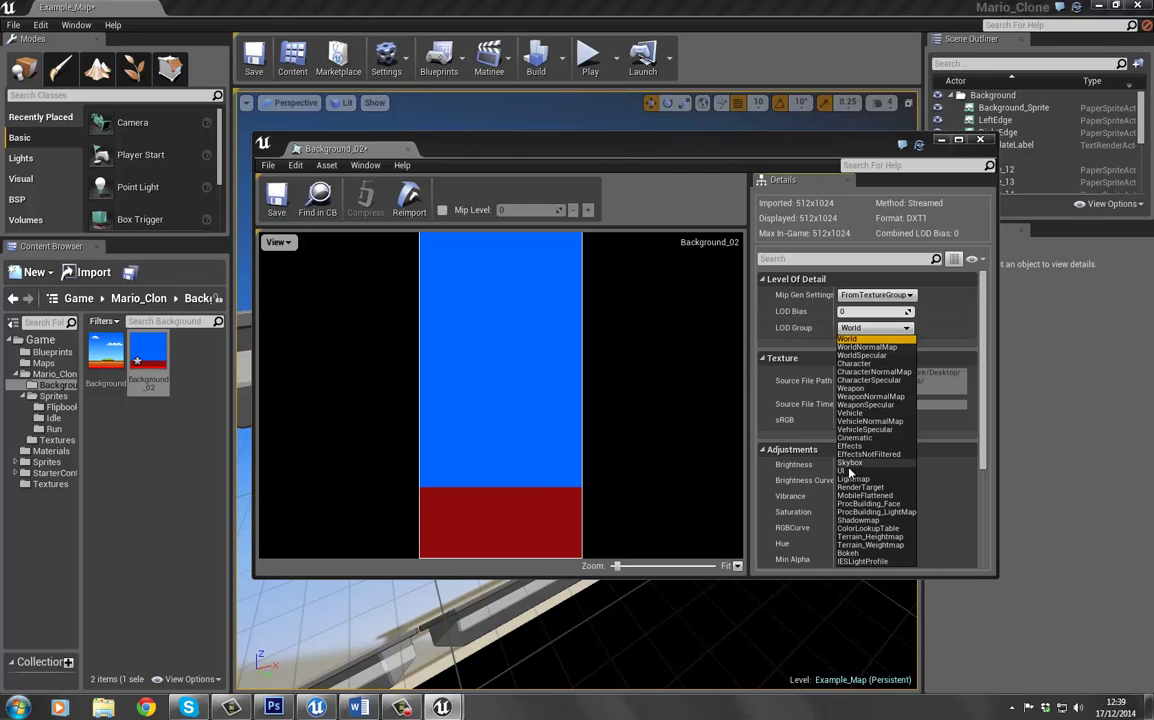
click(849, 472)
click(276, 197)
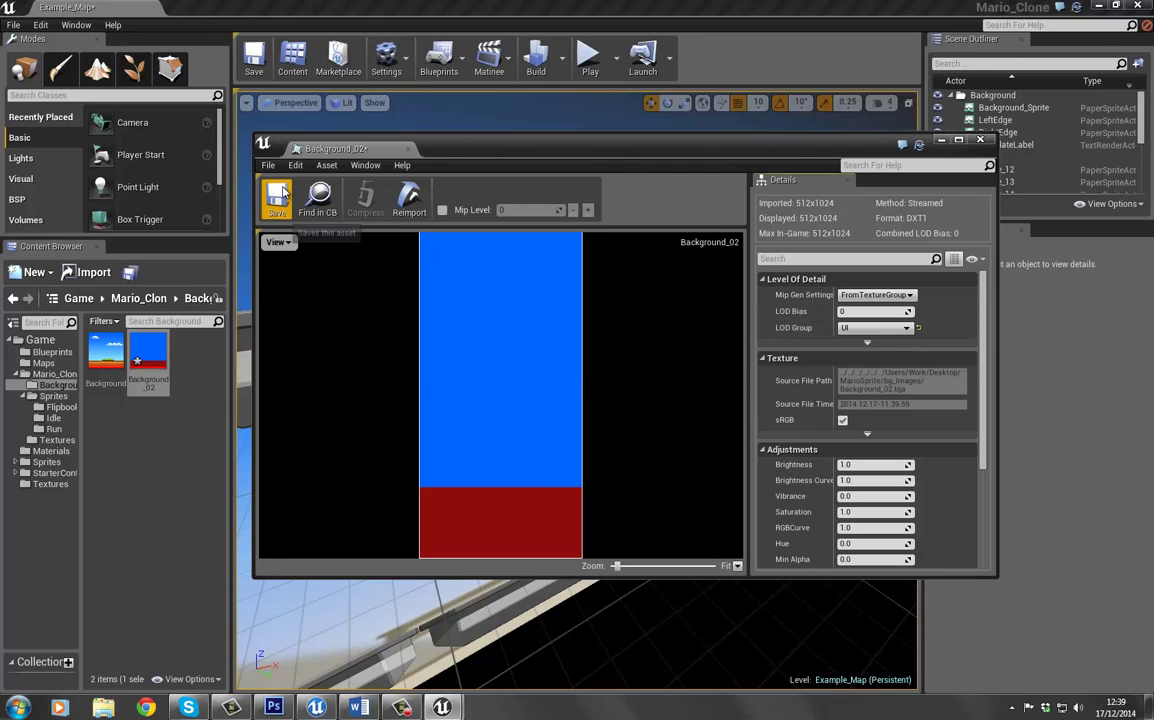
click(988, 142)
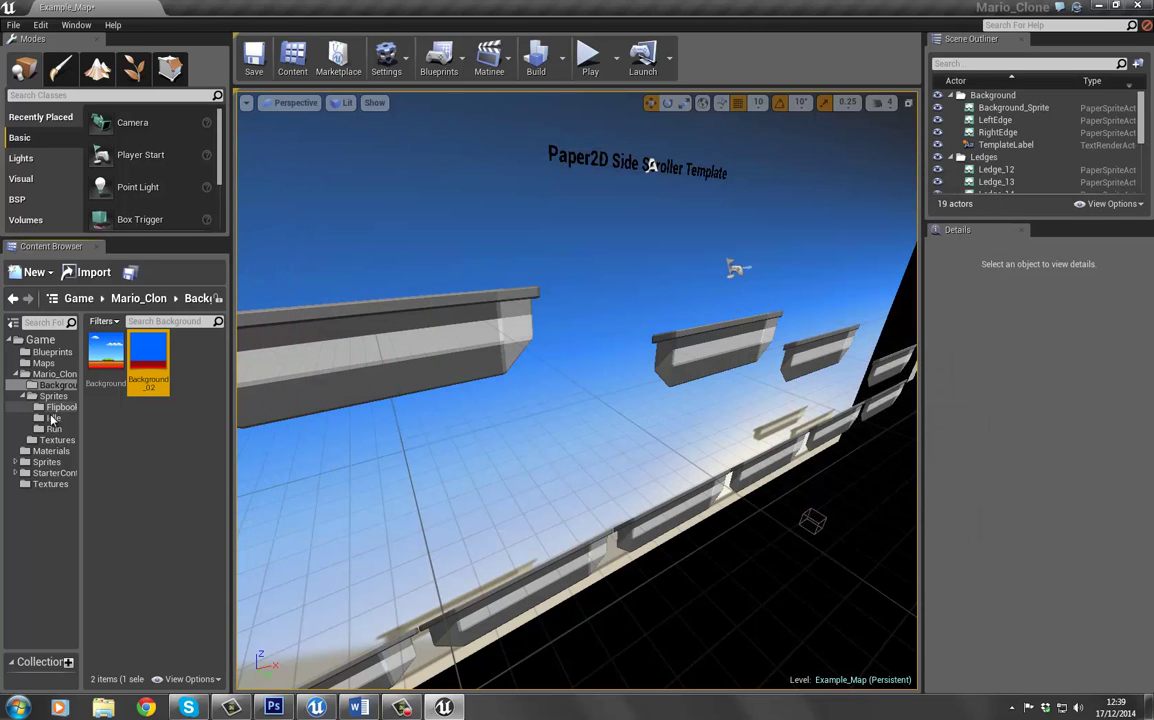
Step: Reopen the Background texture, set its LOD Group to UI, save it, and close the editor
double_click(106, 355)
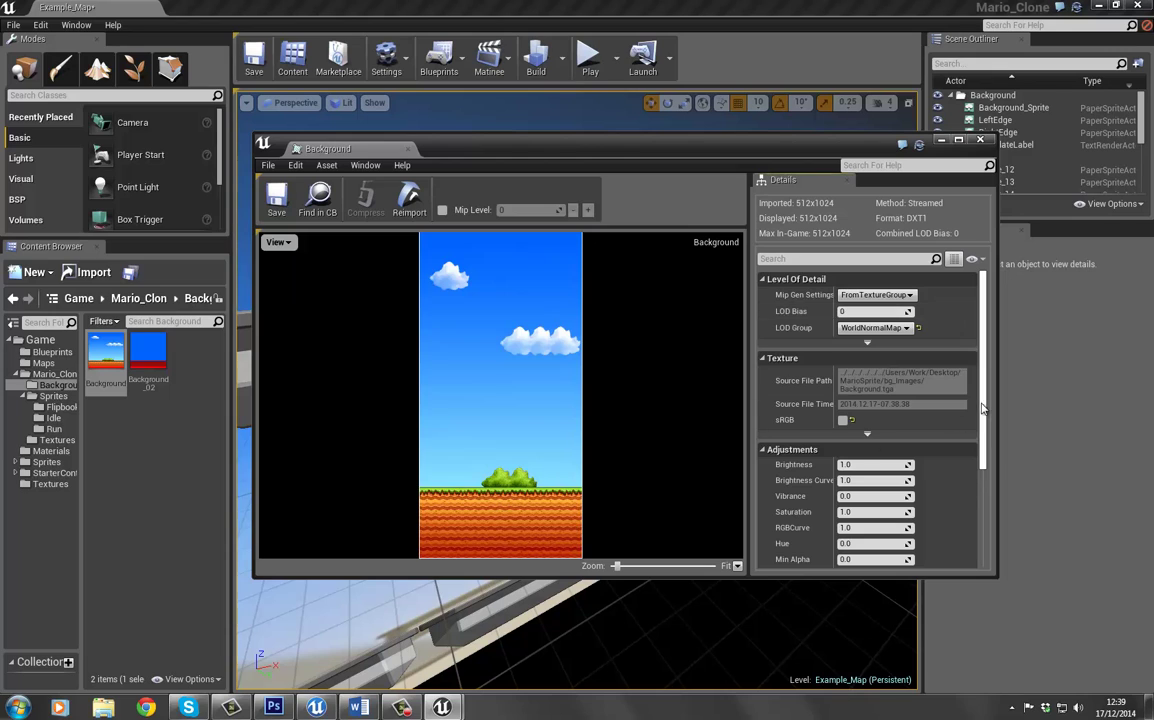
click(893, 330)
click(805, 457)
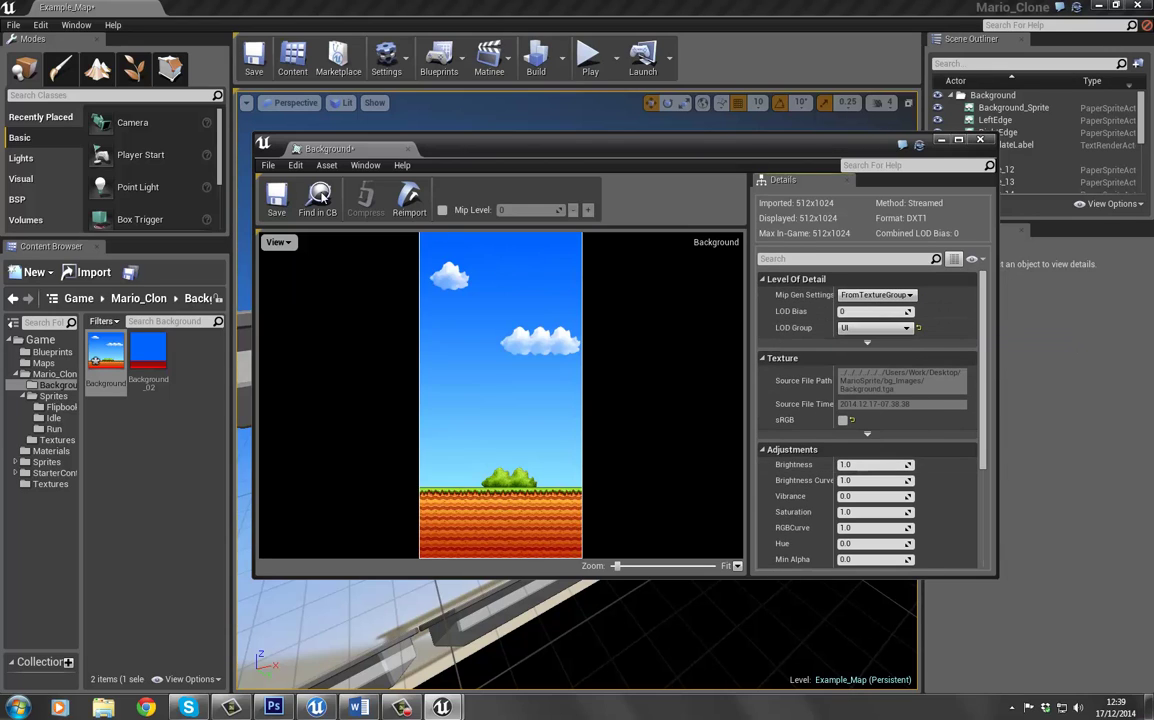
click(276, 199)
click(318, 199)
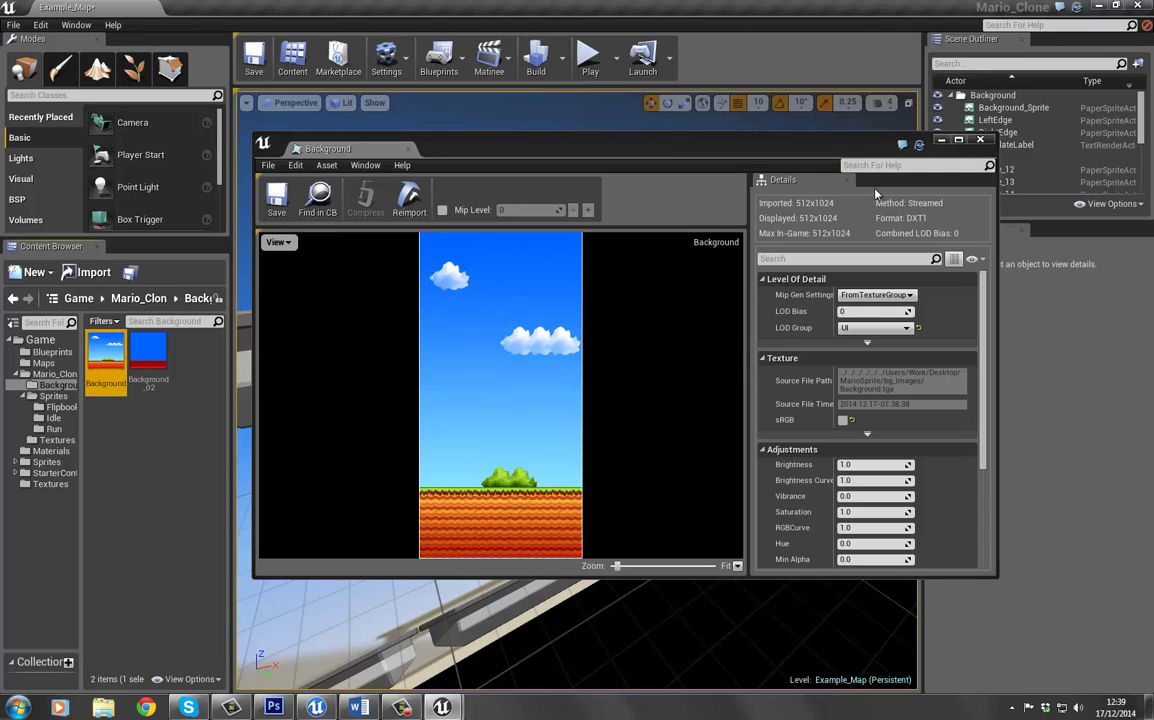
click(980, 140)
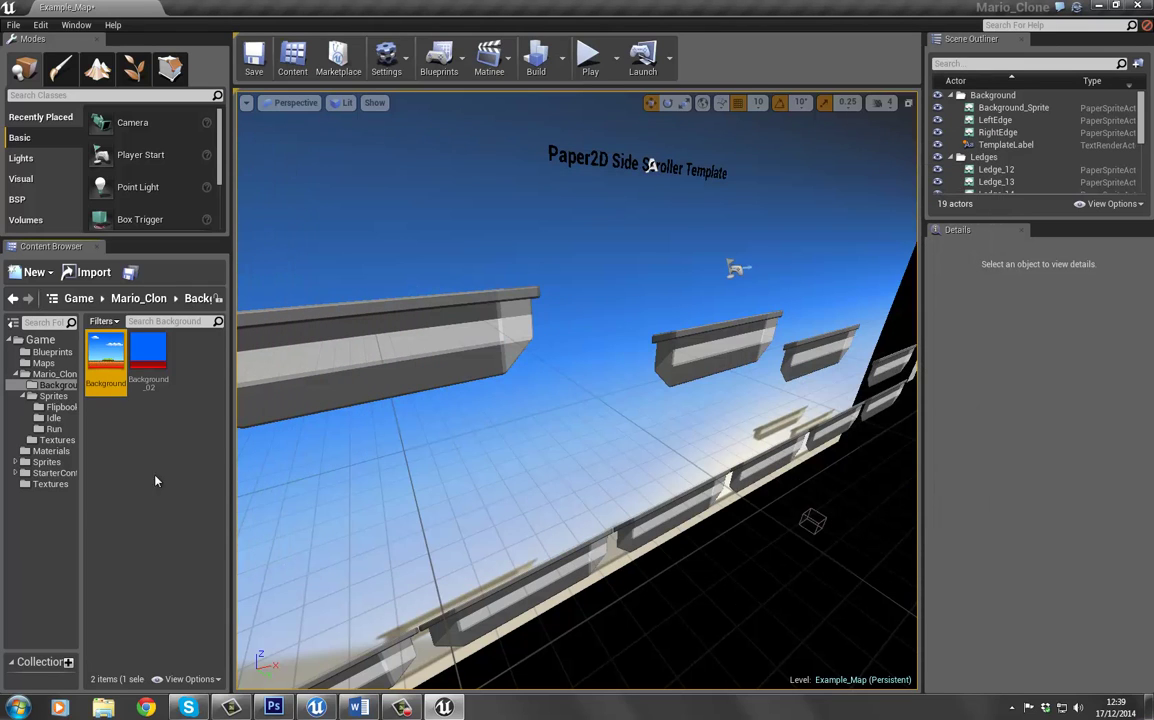
Step: Create a new sprite asset named Background_01 in the Background folder
click(109, 446)
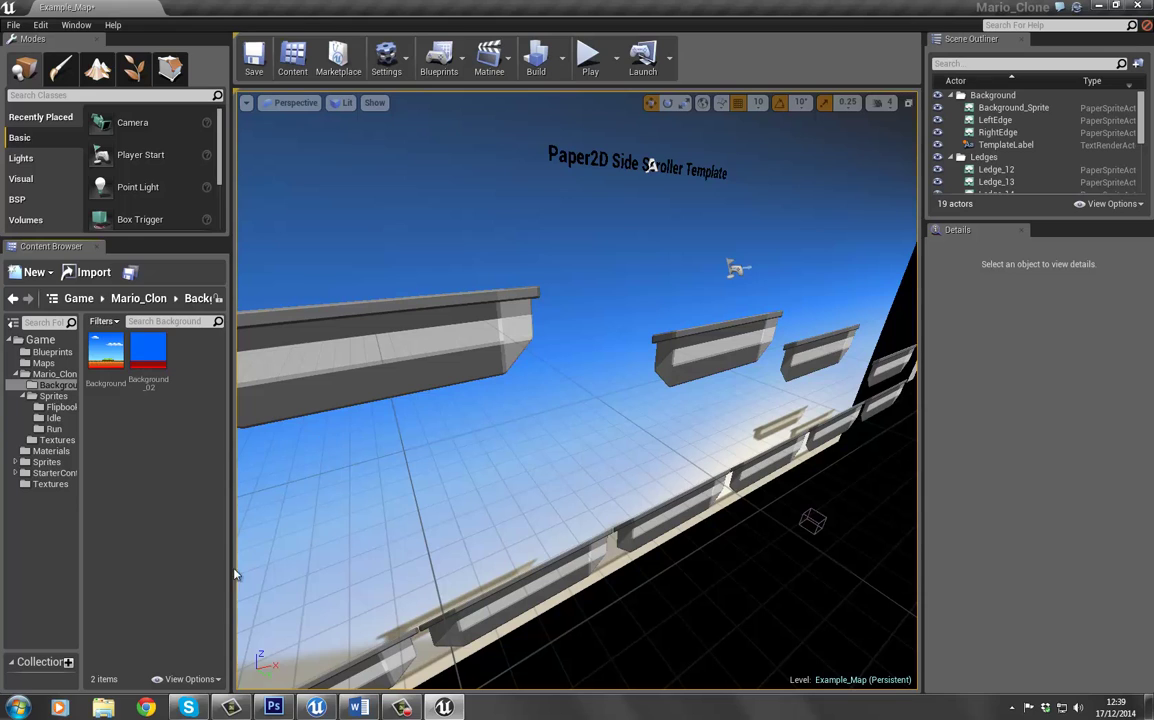
right_click(113, 437)
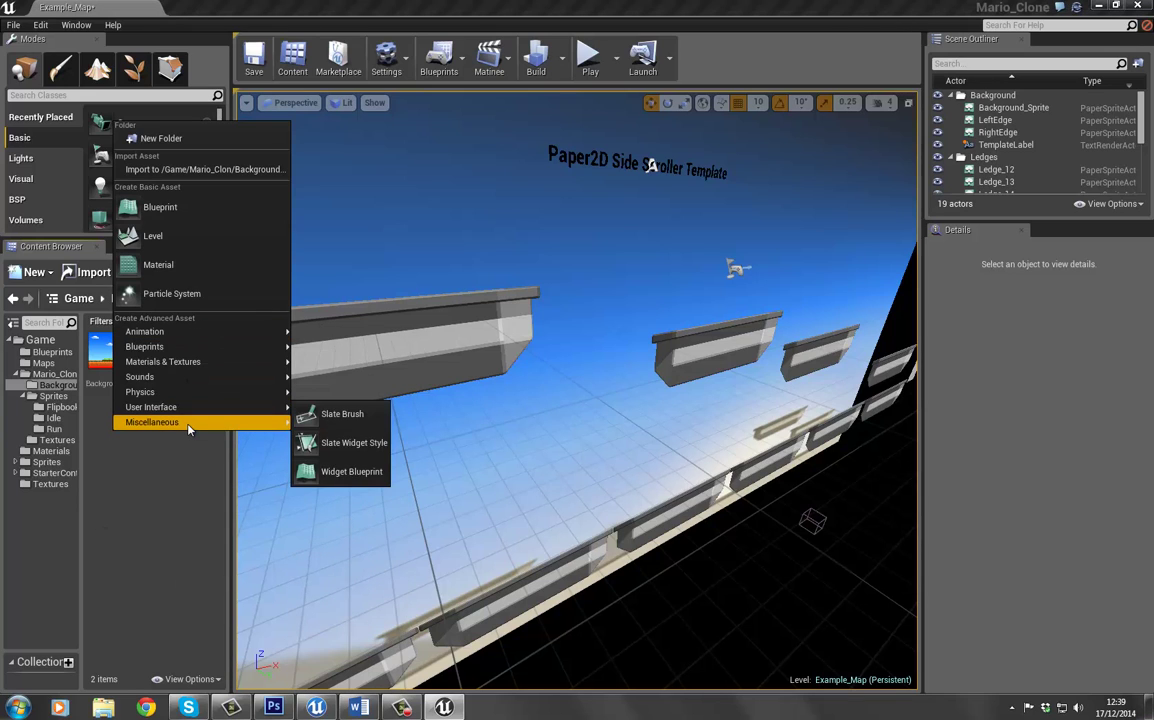
mouse_move(179, 428)
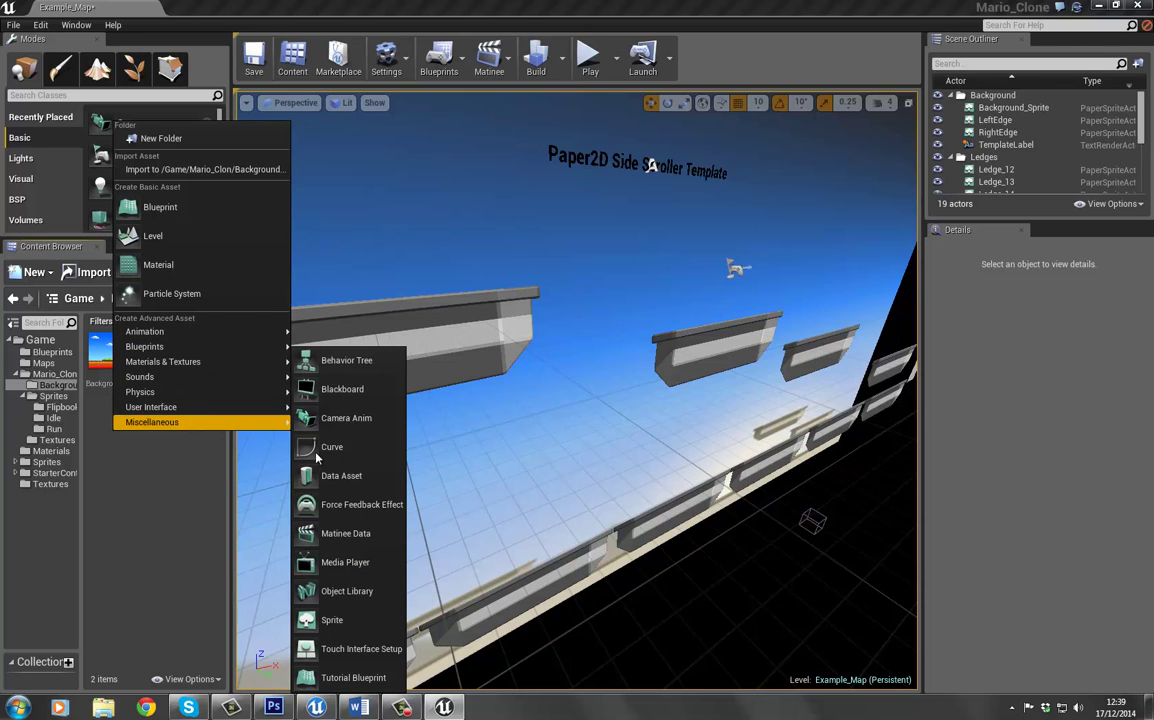
click(350, 625)
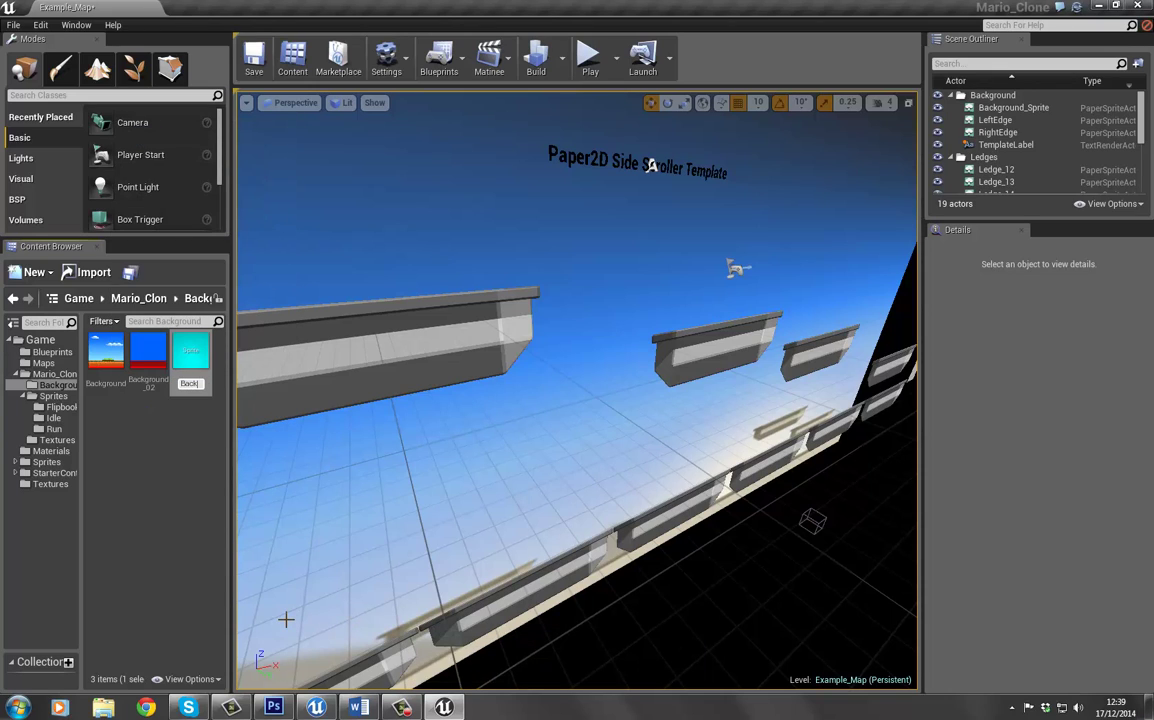
text(Background)
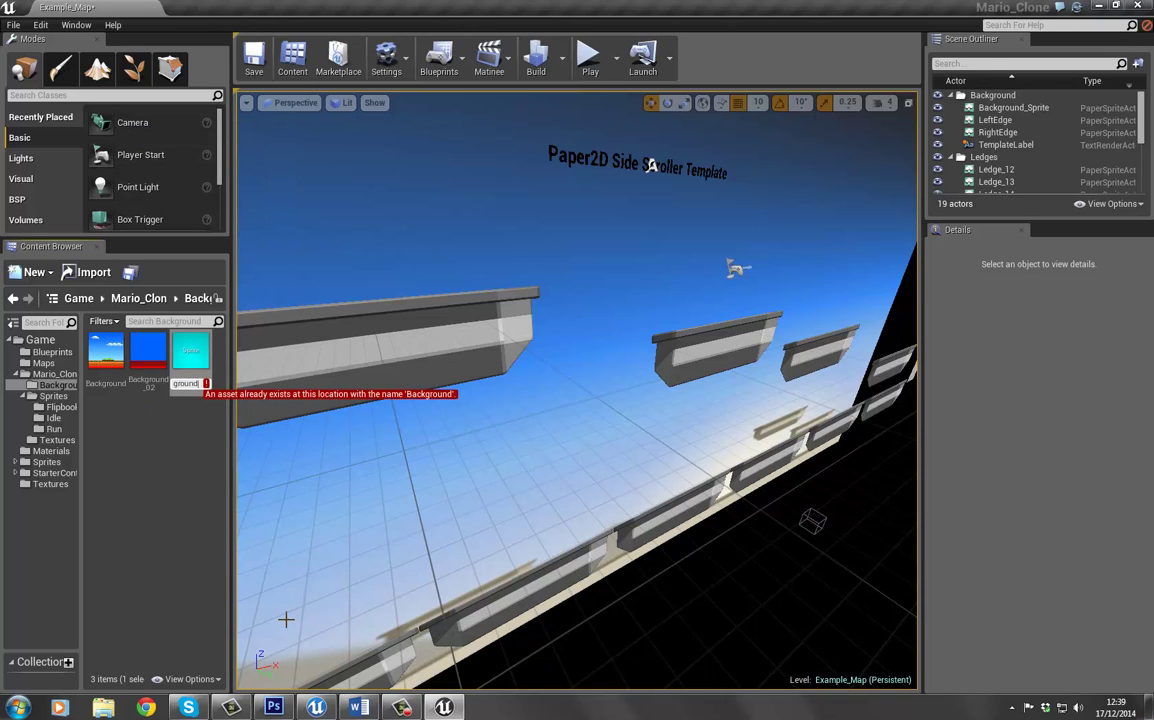
text())
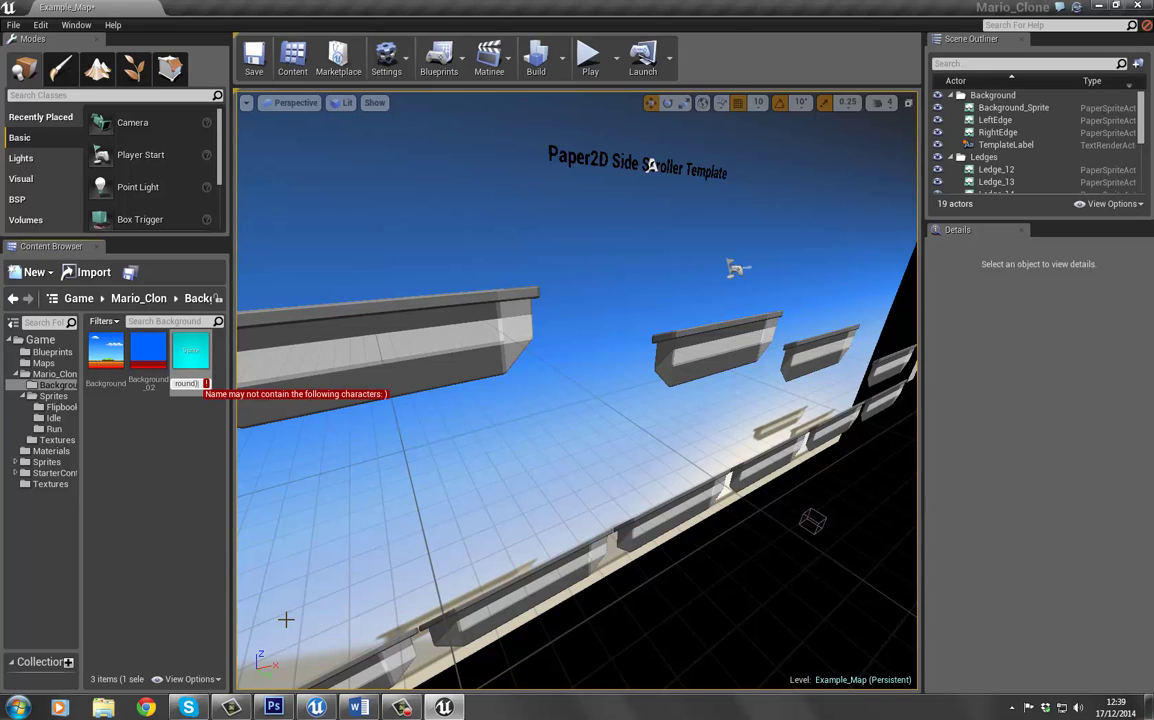
key(BackSpace)
text(_01)
key(Return)
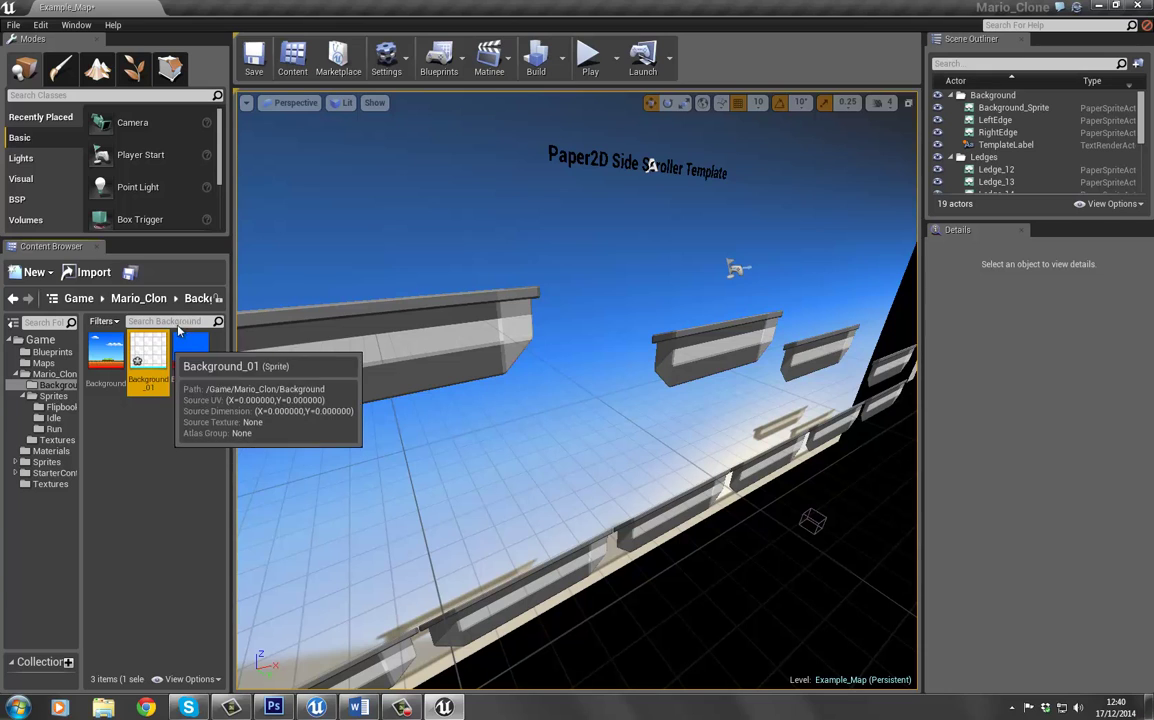
Step: Assign the Background texture as the Background_01 sprite's source texture, save the sprite, and close its editor
double_click(150, 355)
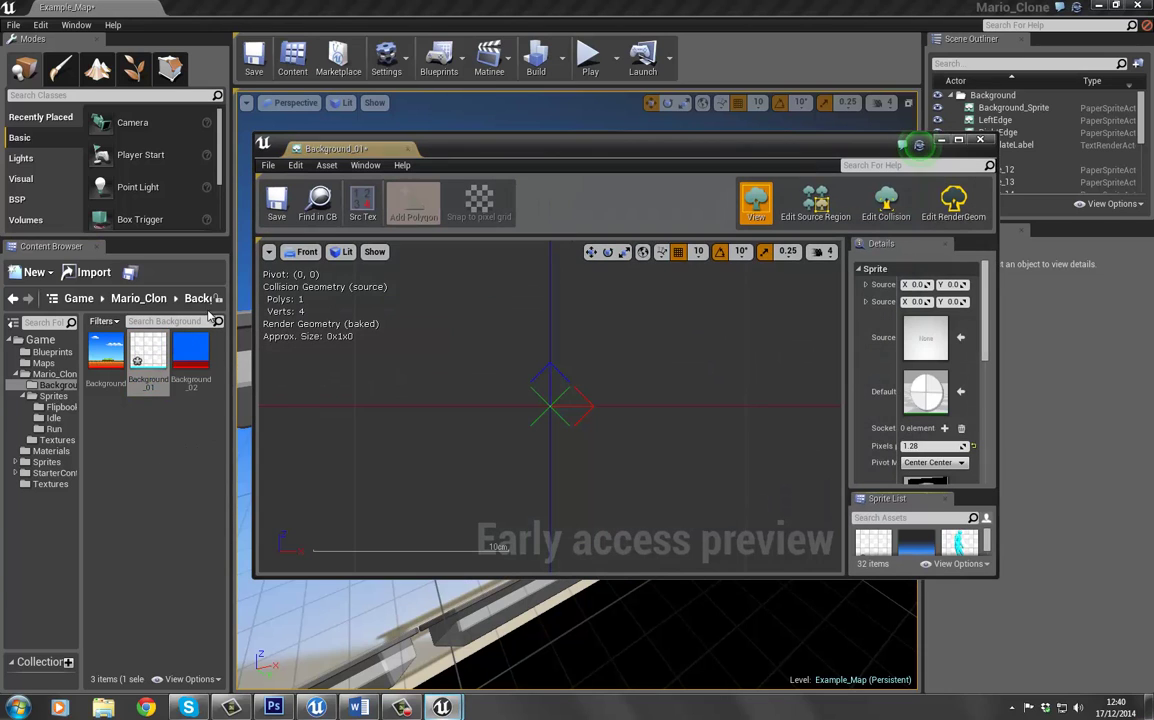
drag(104, 355, 916, 341)
key(ctrl+s)
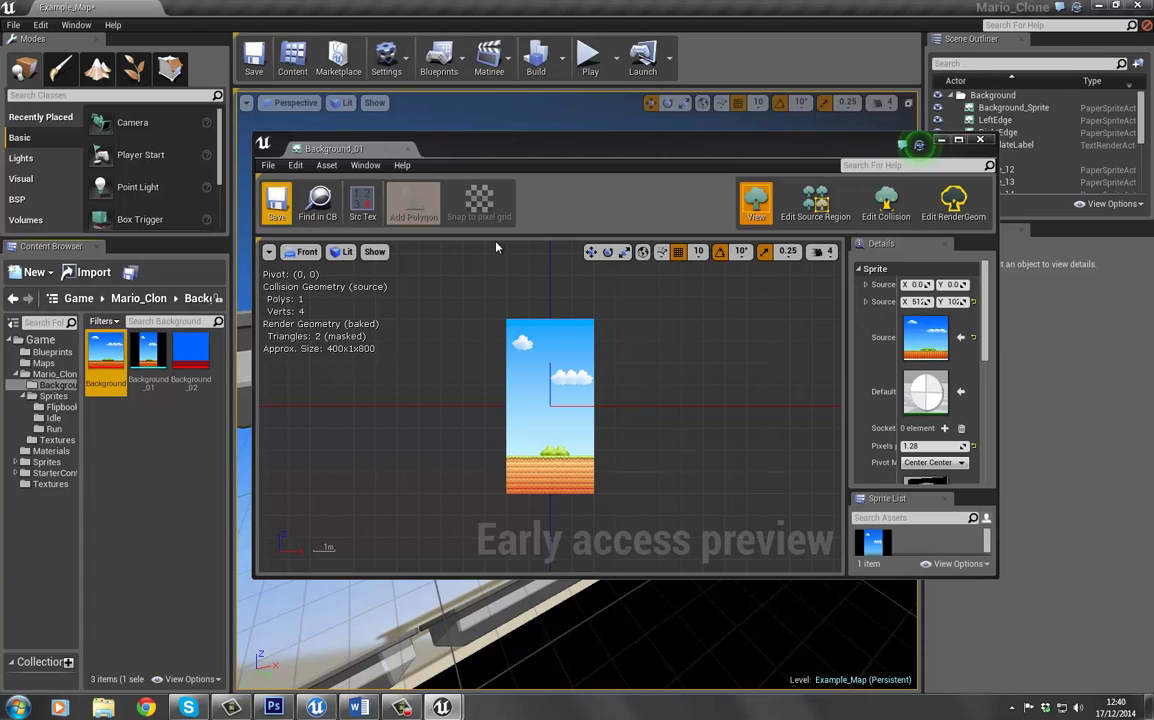
click(981, 141)
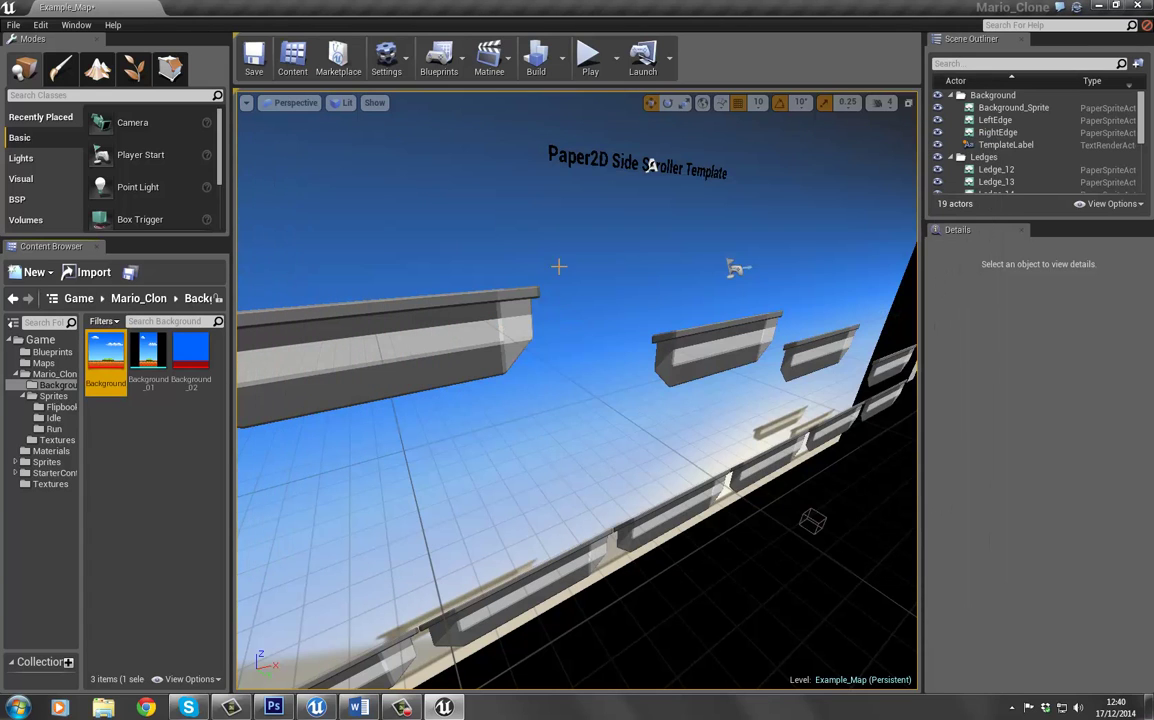
Step: Replace the level's gradient background sprite with the new Background_01 sprite
click(572, 245)
key(Delete)
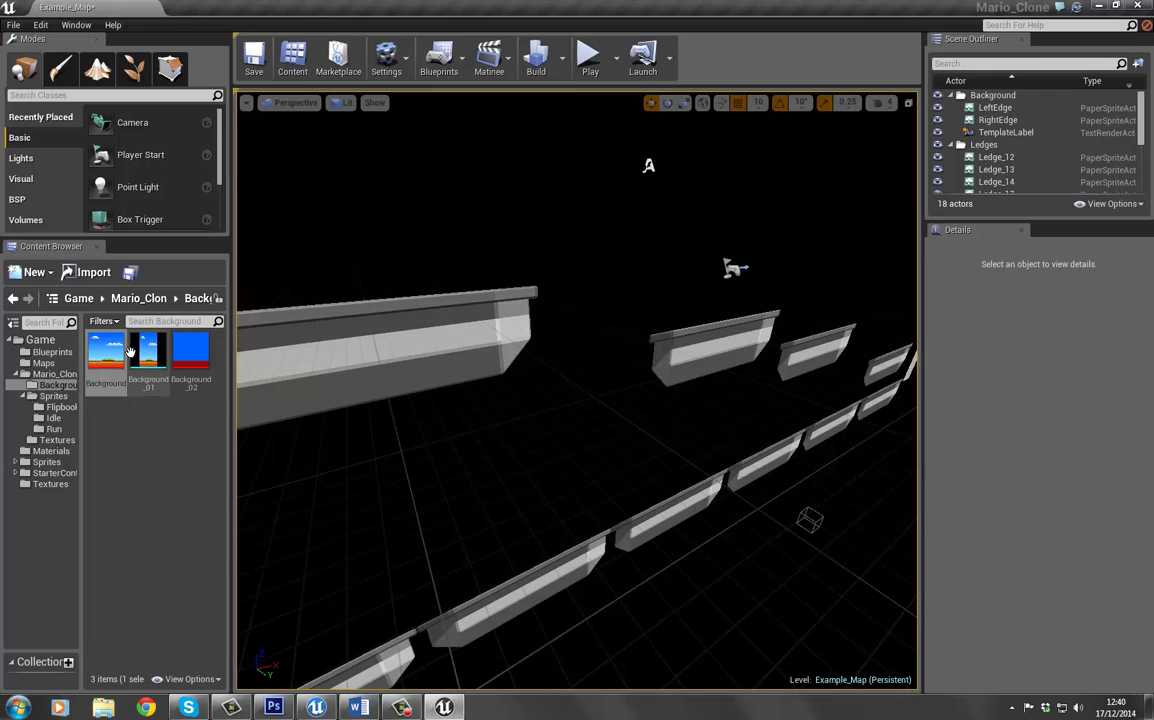
drag(106, 355, 584, 371)
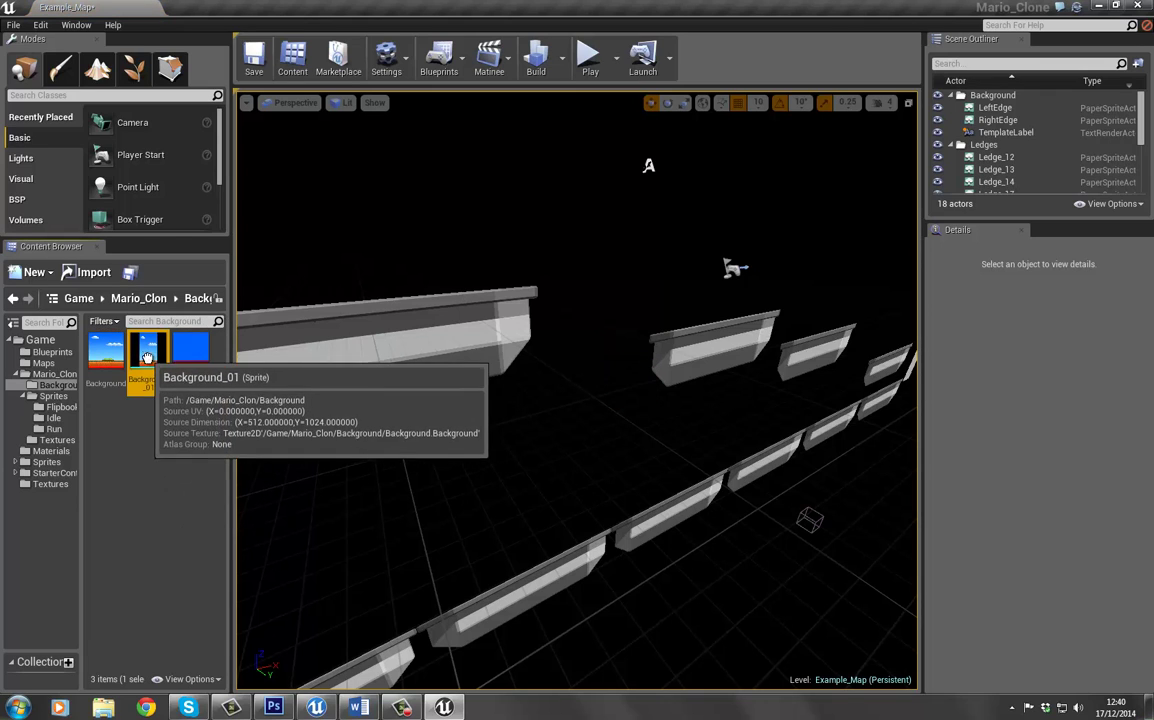
drag(148, 352, 597, 372)
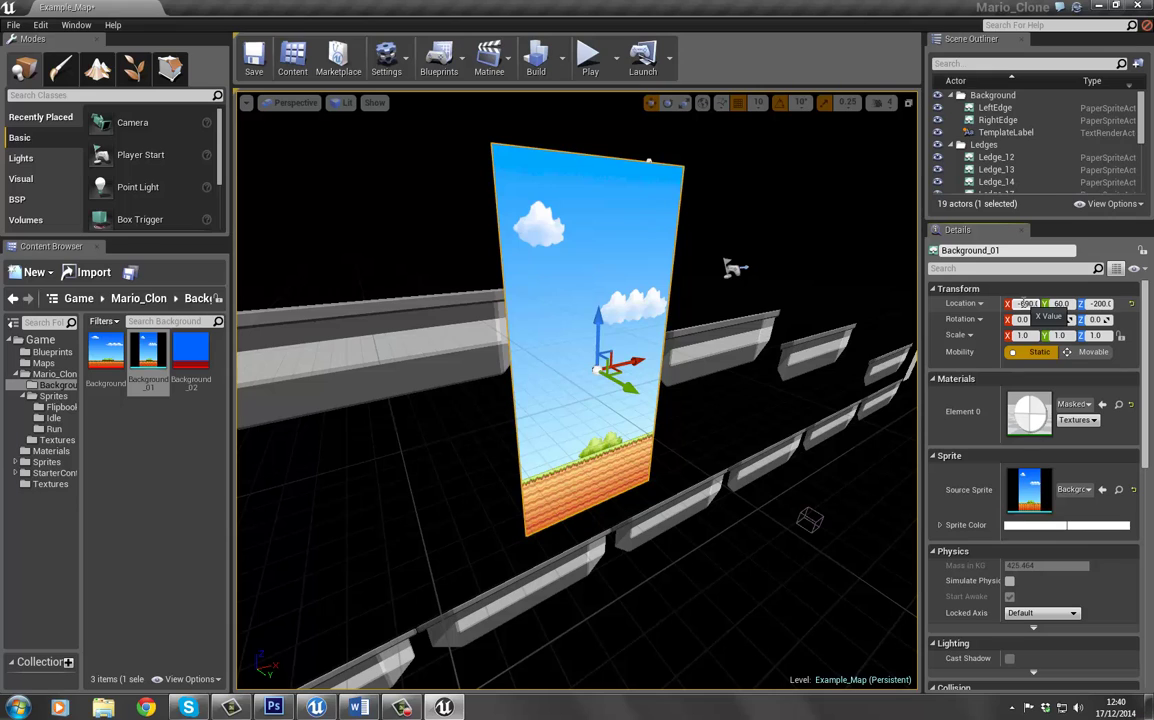
Step: Set the Background_01 sprite's location to 0, 0, 0 on X, Y and Z
text(0)
key(Tab)
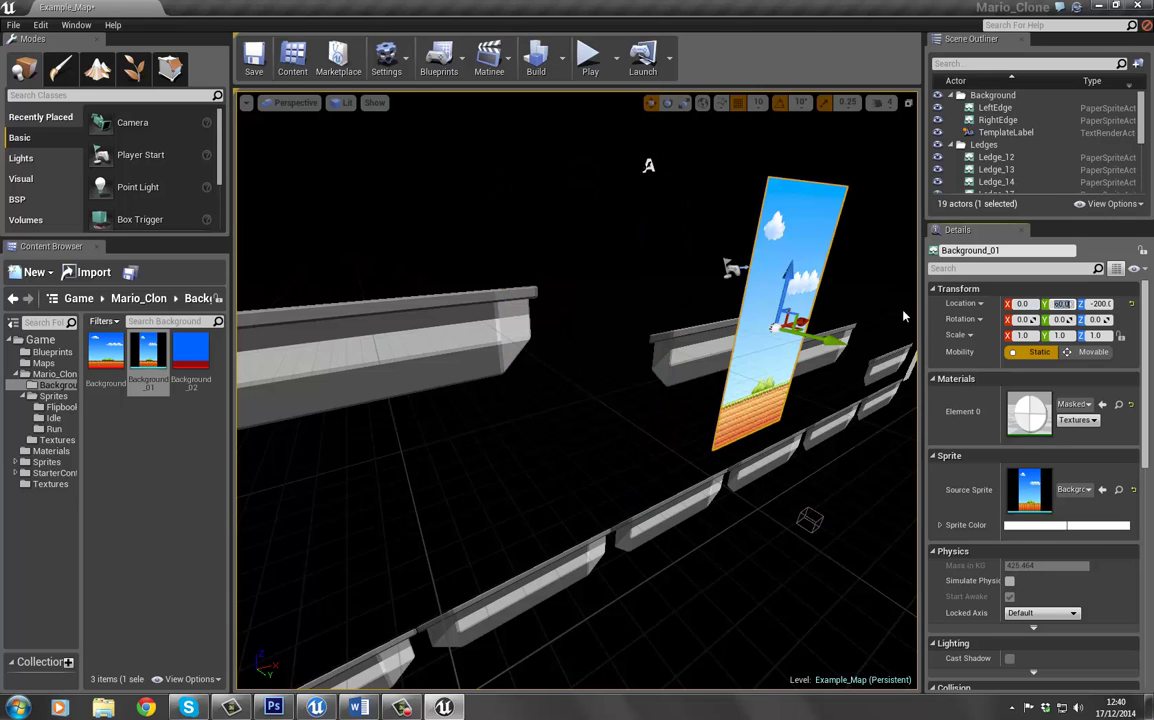
text(0)
key(Tab)
text(0)
key(Return)
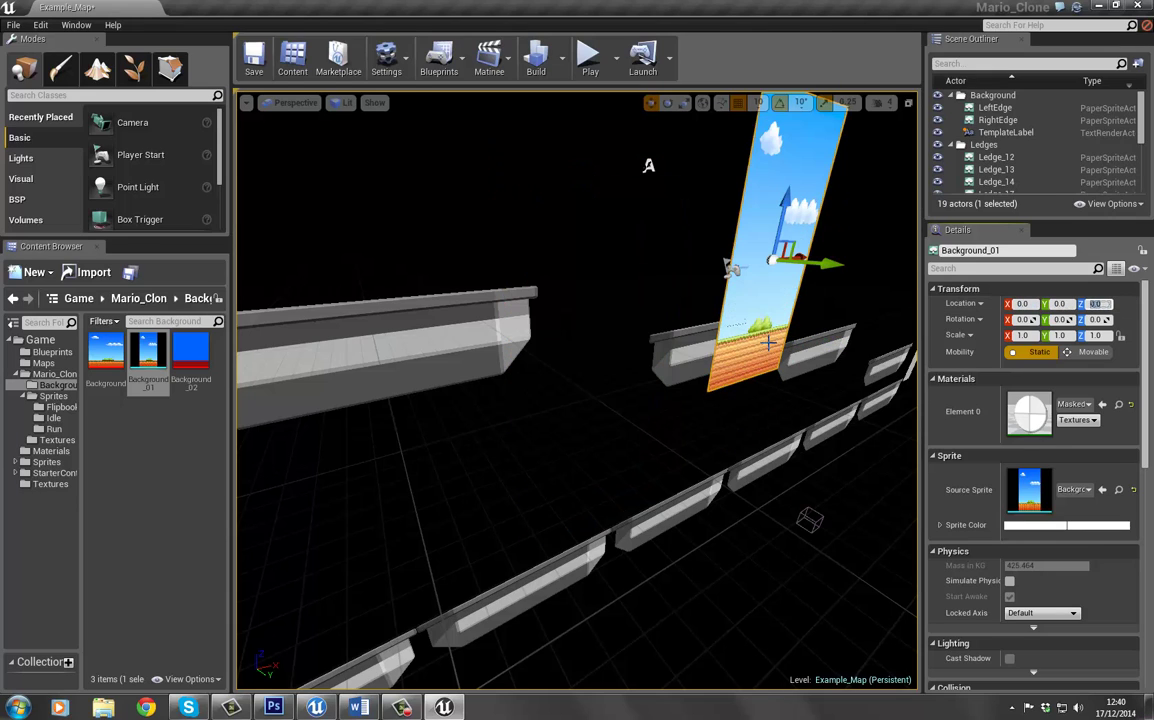
Step: Lower the Background_01 sprite along its vertical axis to Z -580
right_drag(586, 276, 670, 315)
right_drag(612, 103, 659, 124)
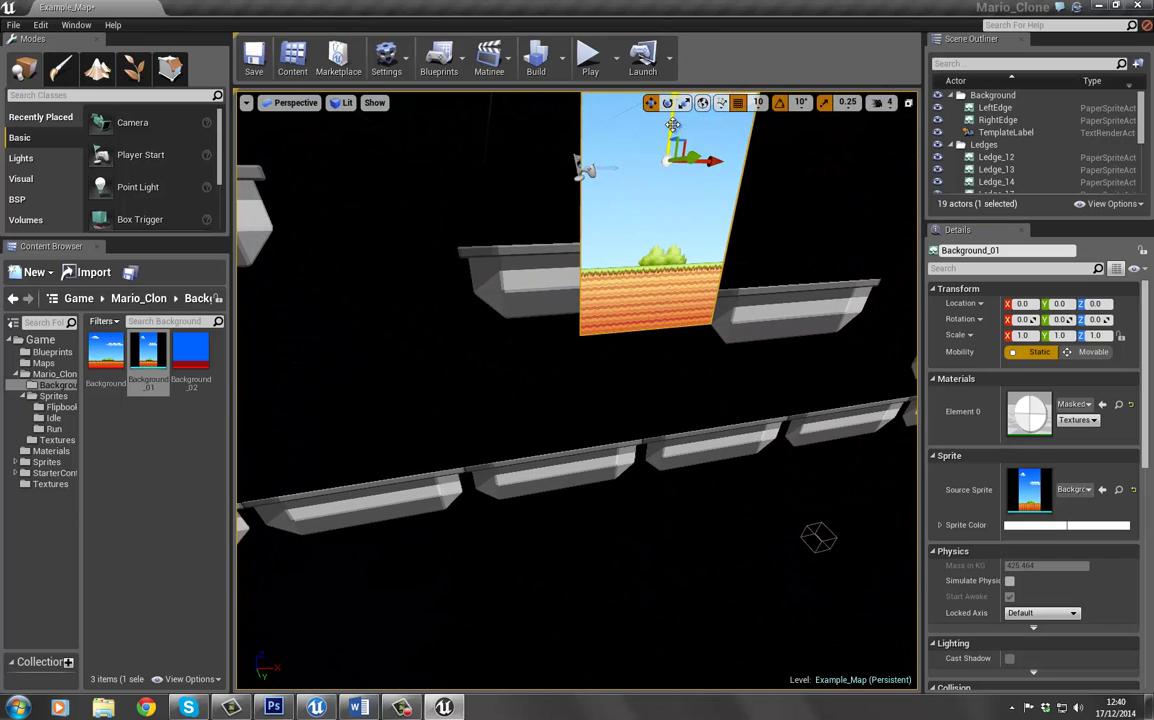
drag(672, 124, 623, 369)
right_drag(519, 378, 531, 338)
Step: Push the Background_01 sprite back behind the ledges to Y -170 and play-test the level
click(528, 232)
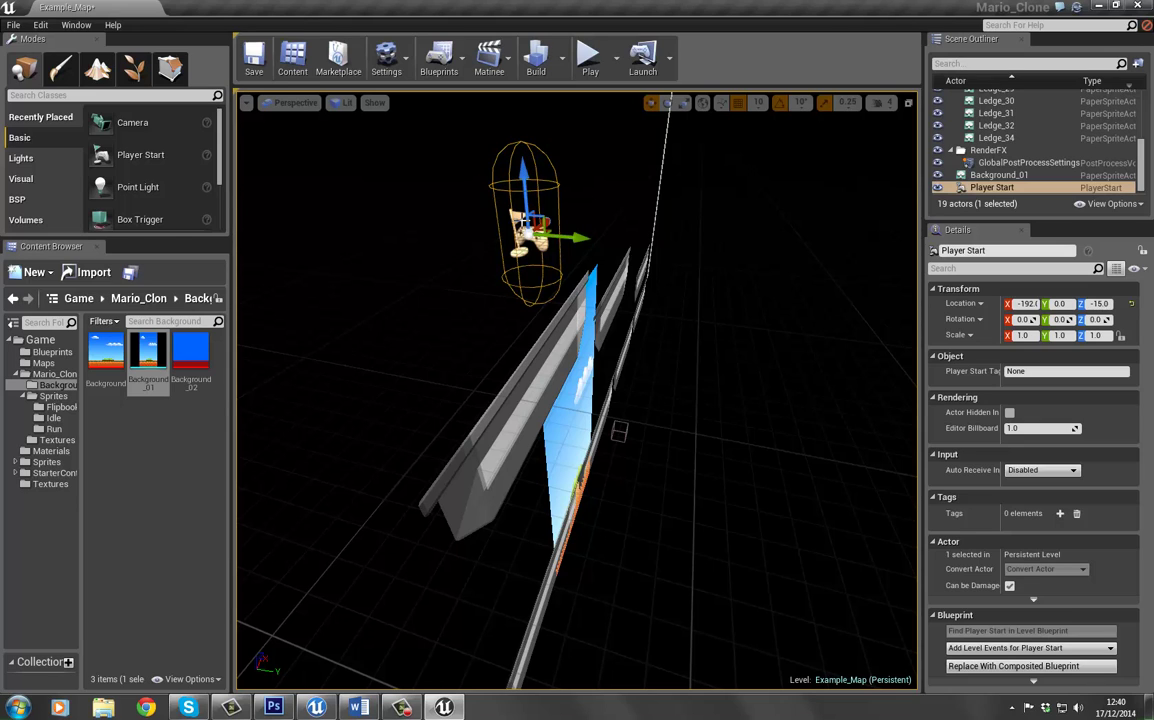
click(576, 428)
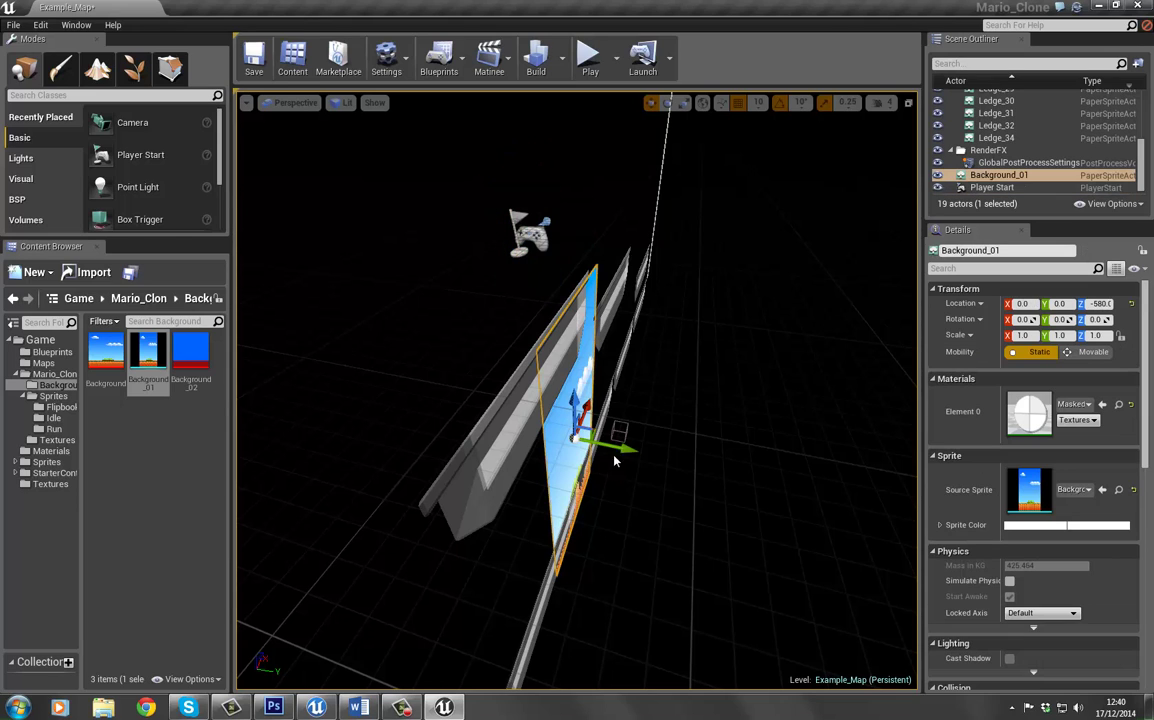
drag(605, 443, 530, 425)
alt+drag(650, 358, 605, 263)
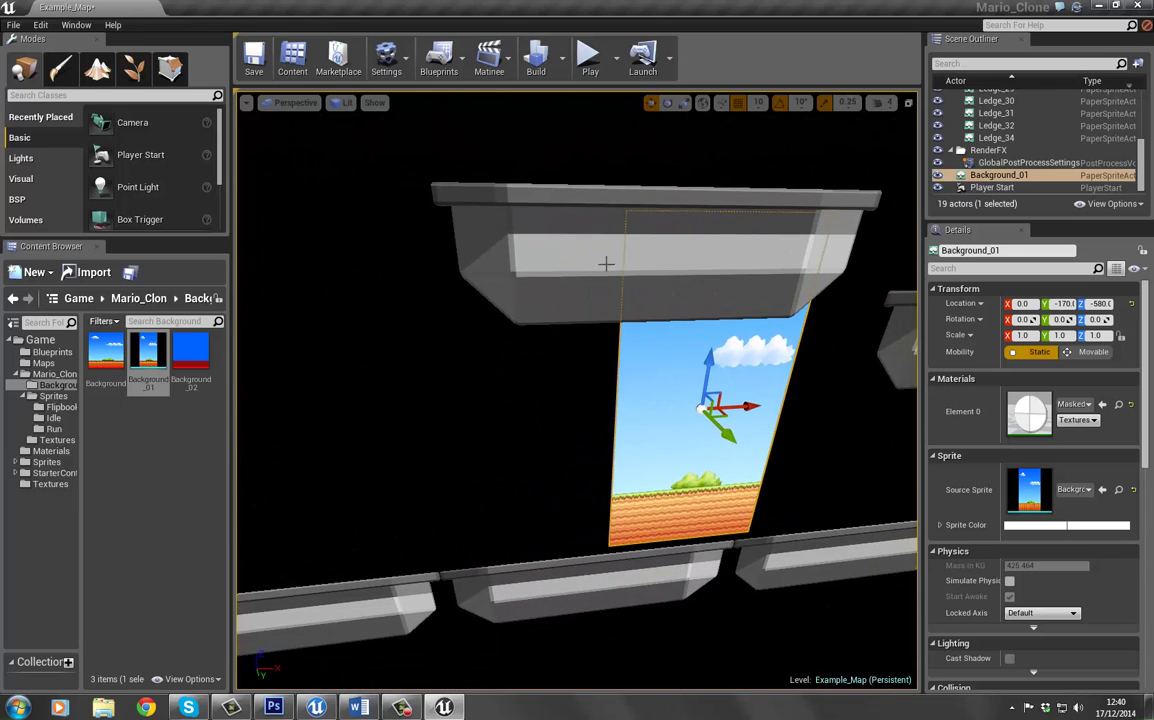
click(589, 55)
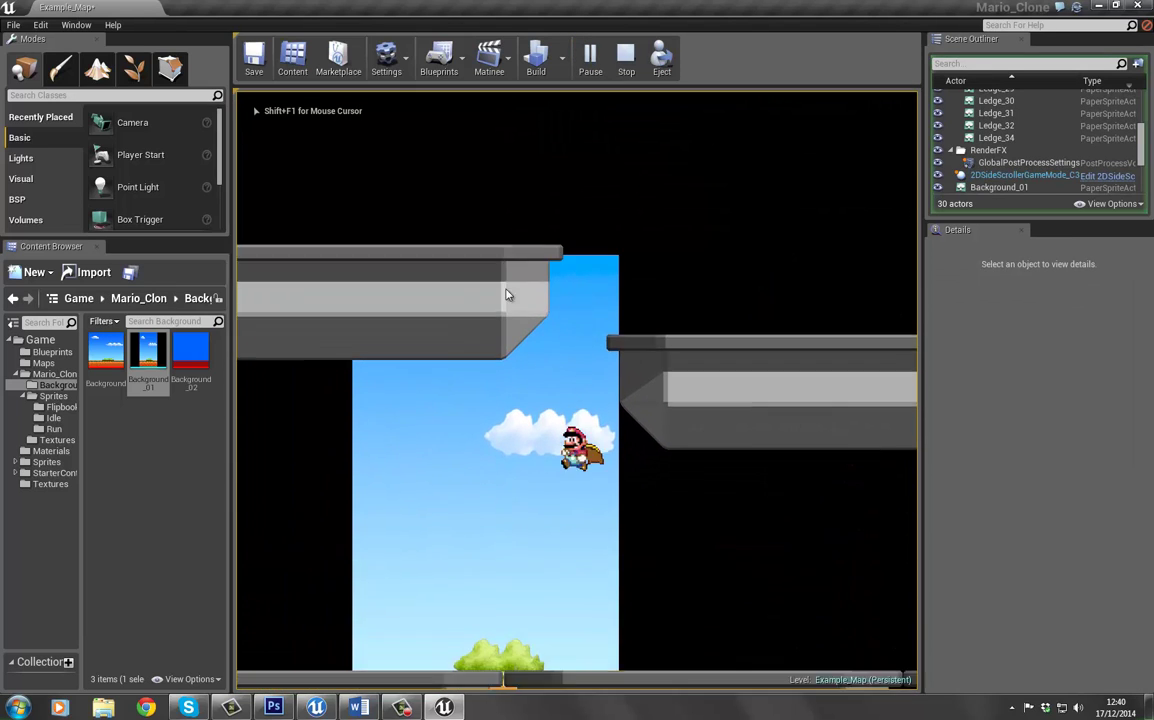
key(Escape)
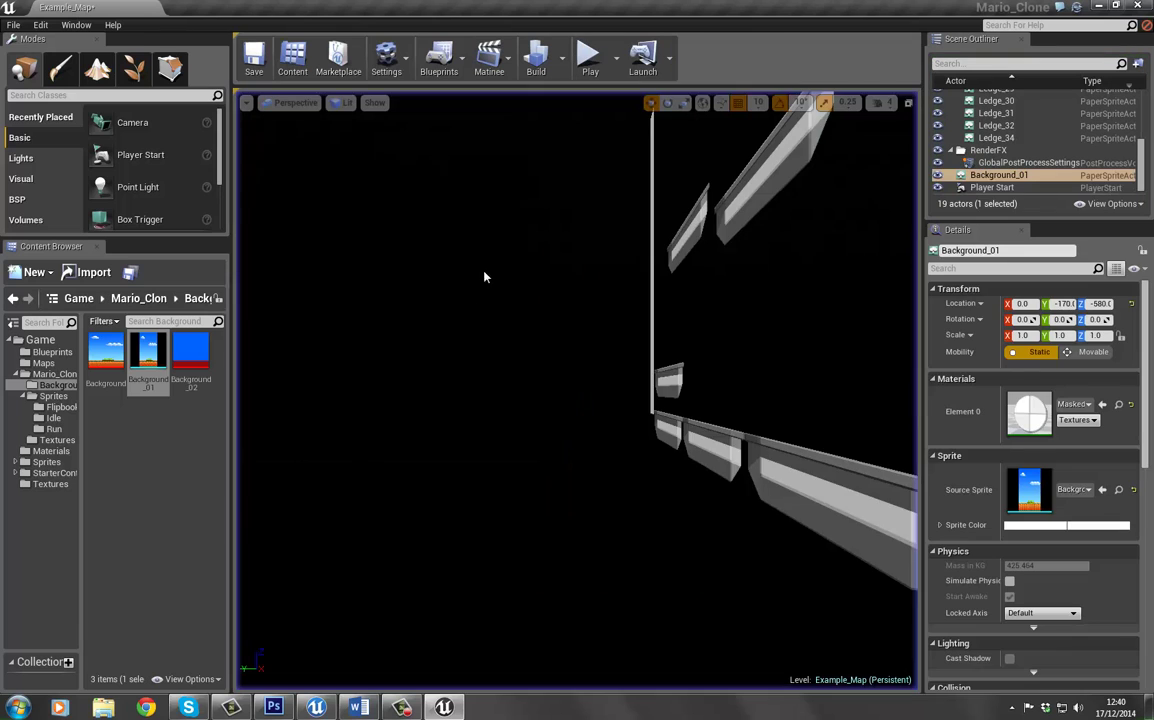
Step: Delete the floating ledges Ledge_12, Ledge_13, Ledge_14 and Ledge_25 from the level
key(f)
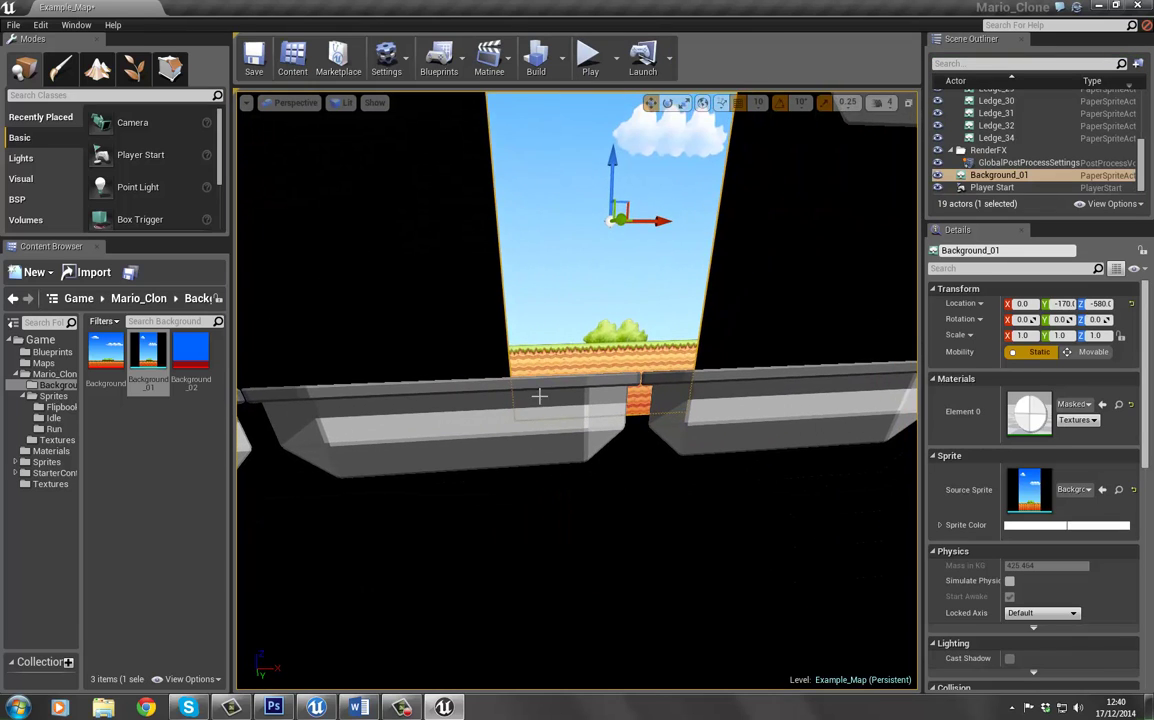
scroll(535, 322, up, 2)
right_drag(535, 323, 554, 214)
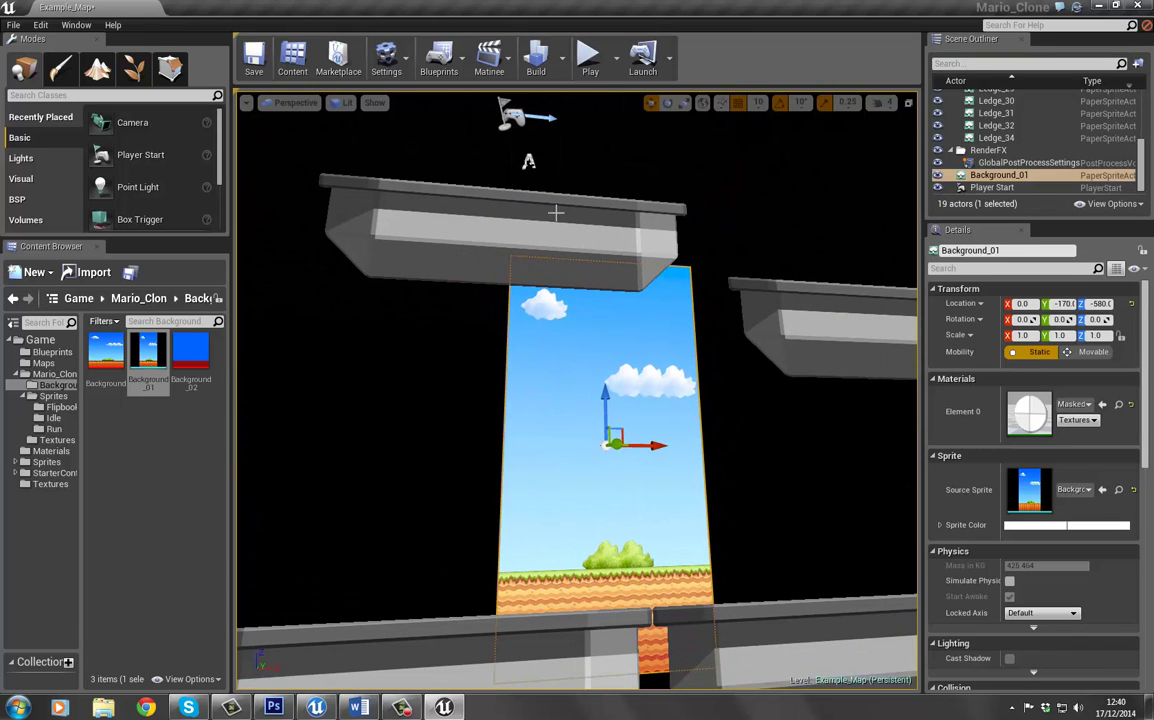
click(430, 259)
key(Delete)
right_drag(404, 298, 534, 280)
click(576, 297)
key(Delete)
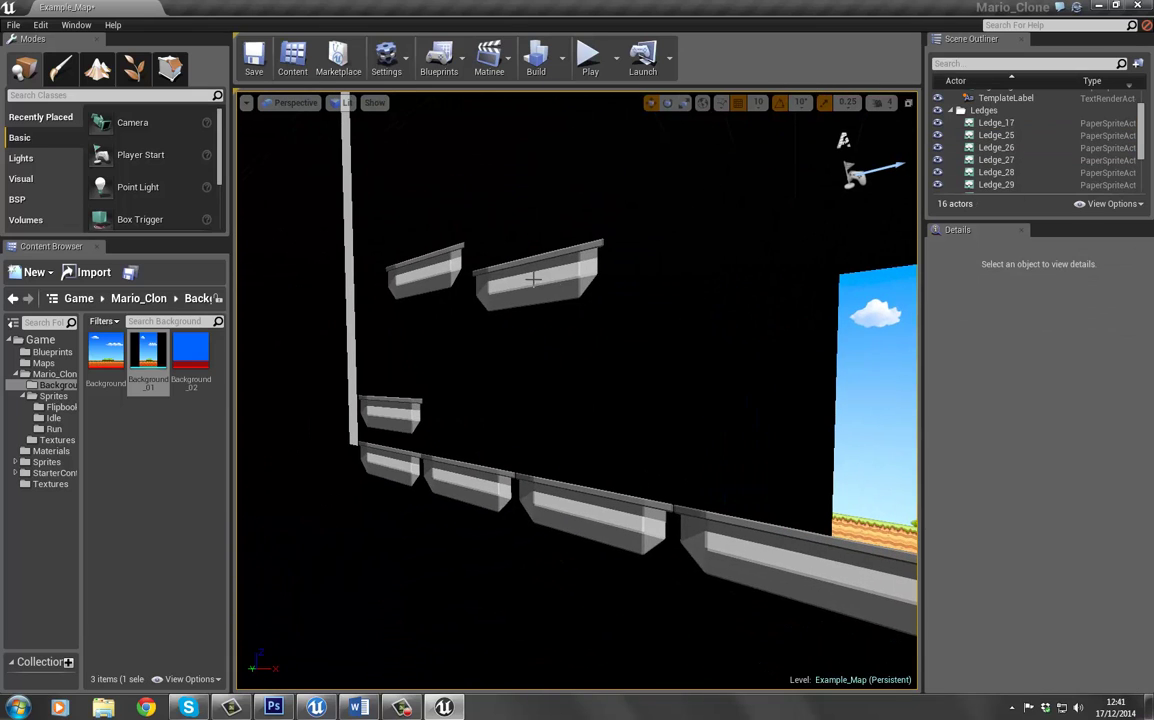
click(422, 285)
key(Delete)
Step: Lower the floating ledge Ledge_34 to about Z -394
click(528, 260)
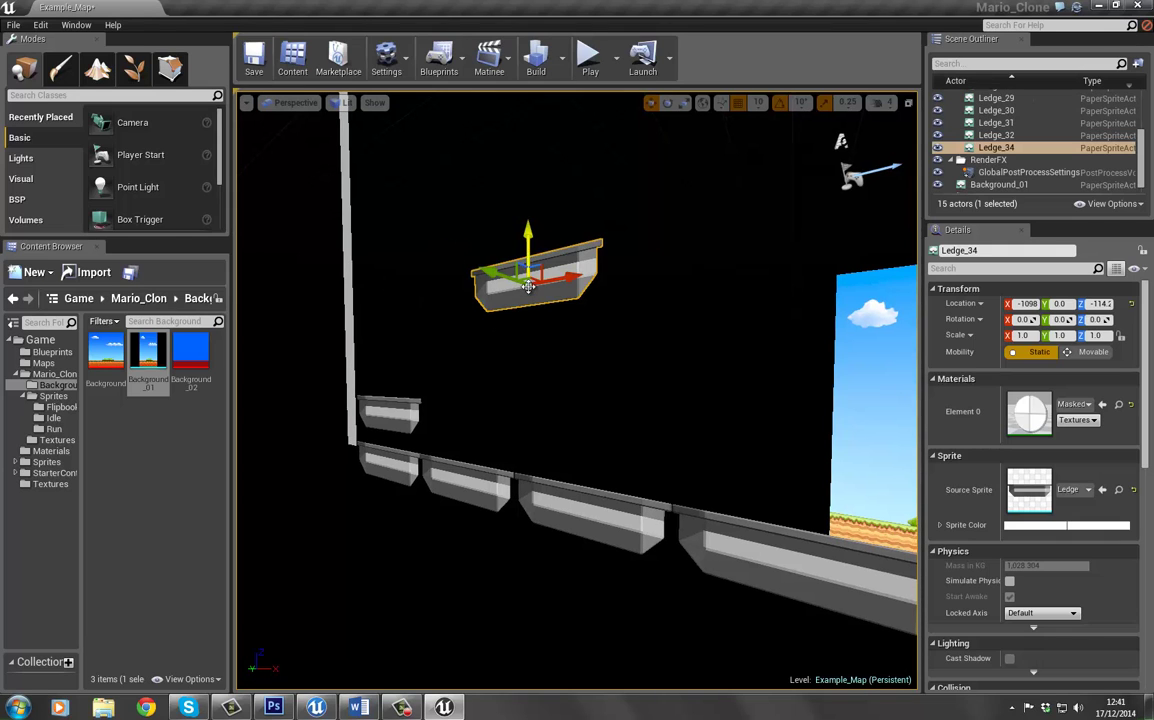
drag(528, 286, 528, 362)
Step: Lower the Player Start to Z -635, just above the ground ledges, and play-test the level
right_drag(661, 279, 729, 322)
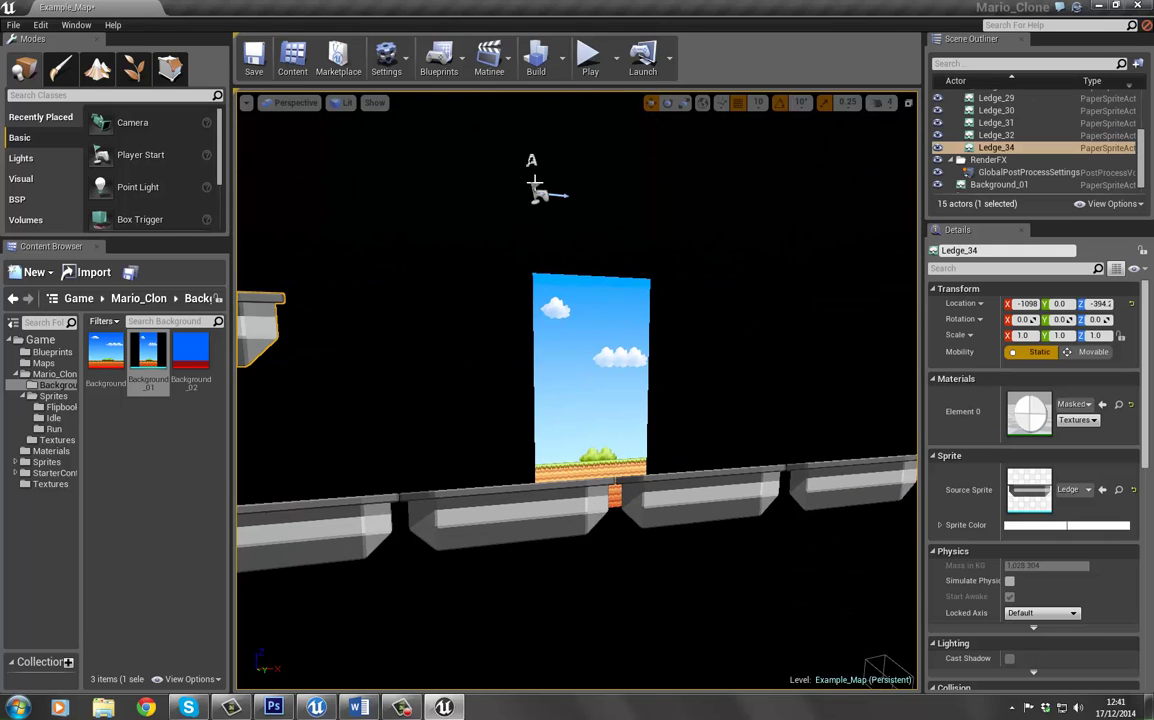
click(537, 193)
drag(536, 135, 531, 350)
key(alt+p)
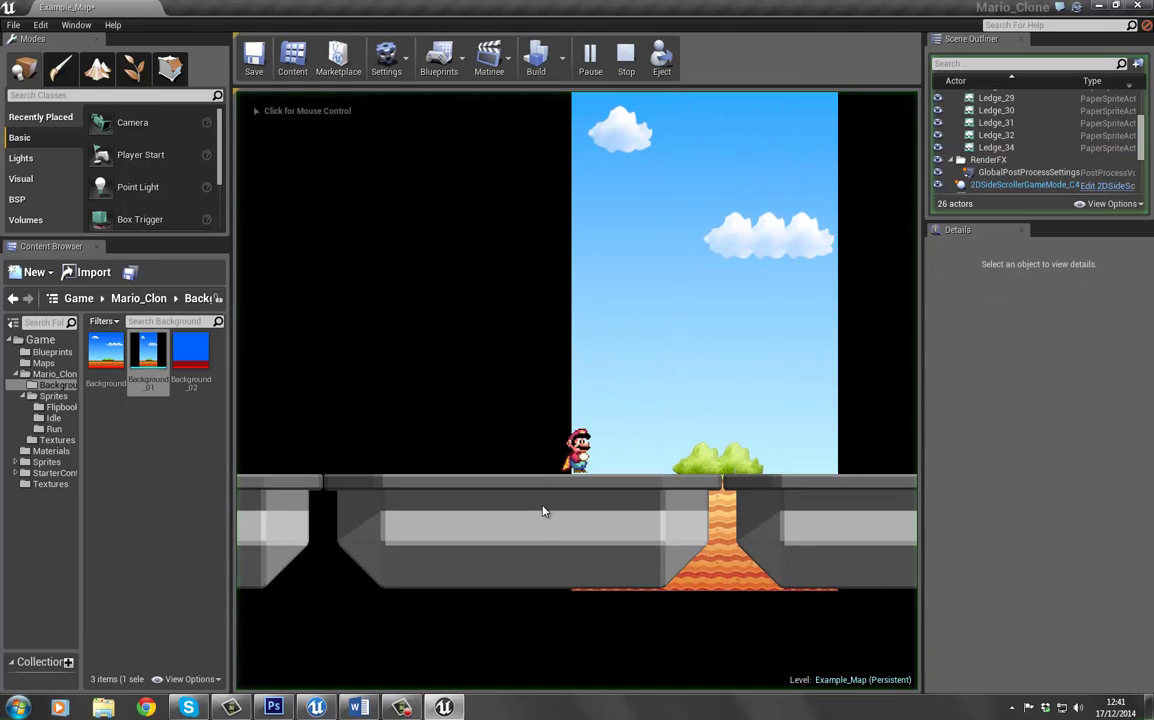
key(Escape)
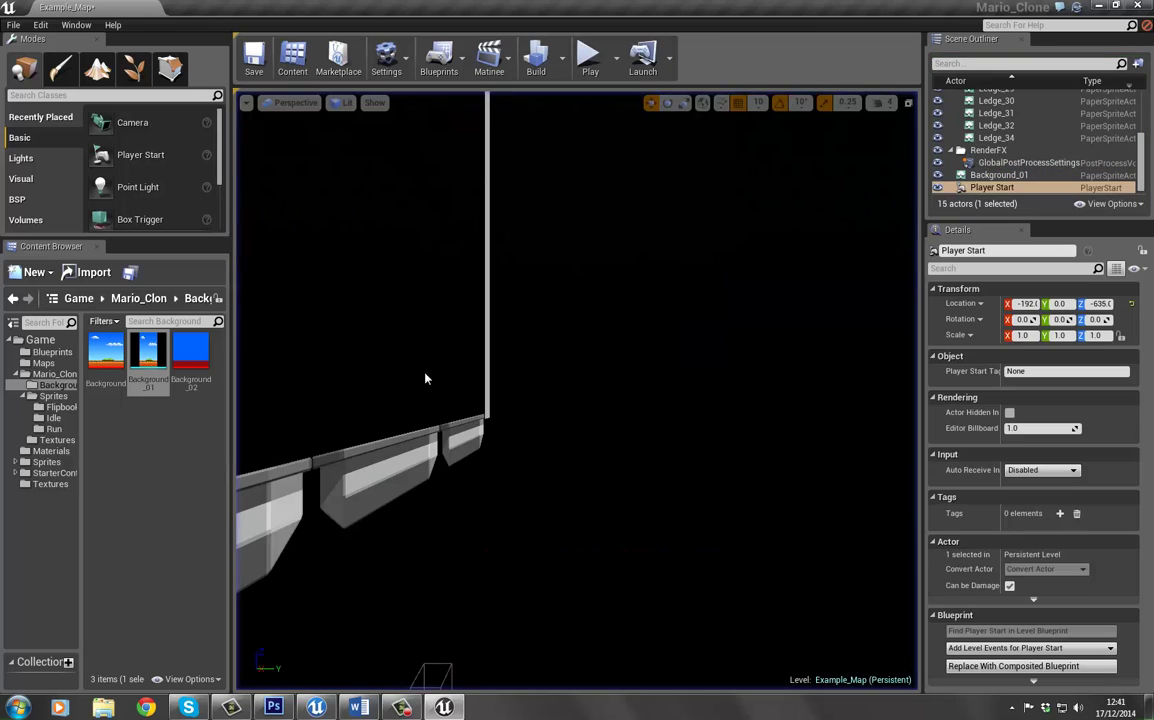
click(578, 308)
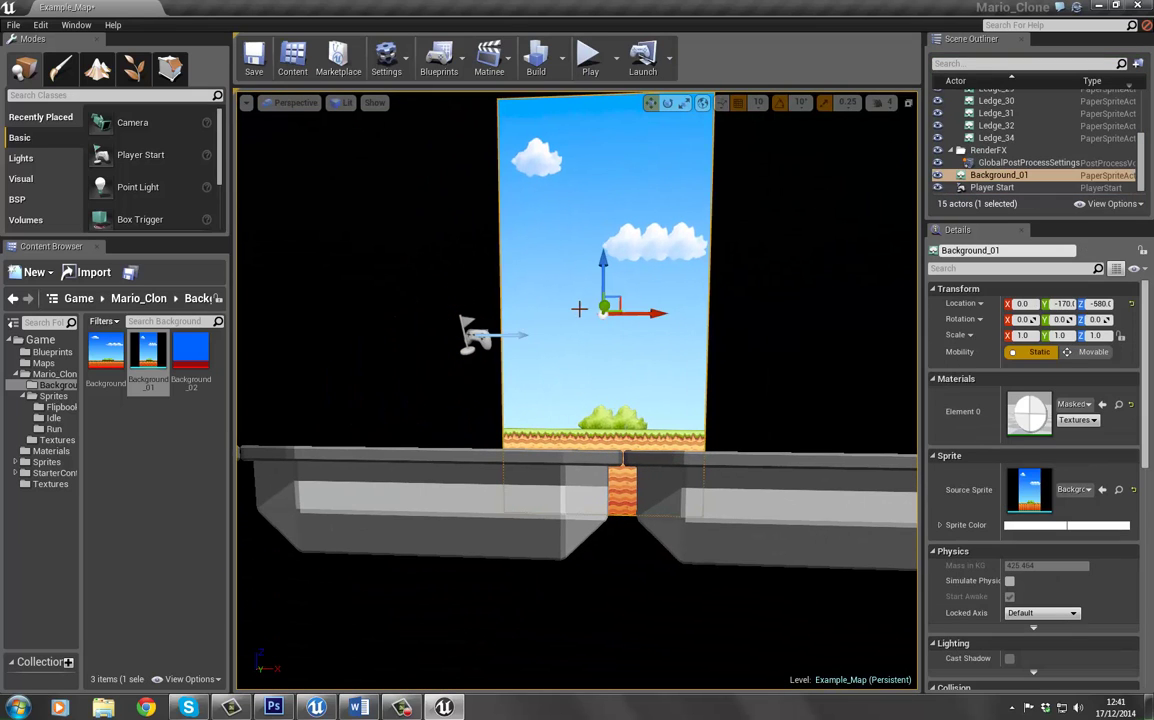
drag(604, 284, 605, 283)
Step: Hide the seven ground ledges, Ledge_26 through Ledge_32, in game by enabling Actor Hidden In Game for all of them
right_drag(518, 412, 487, 415)
click(405, 423)
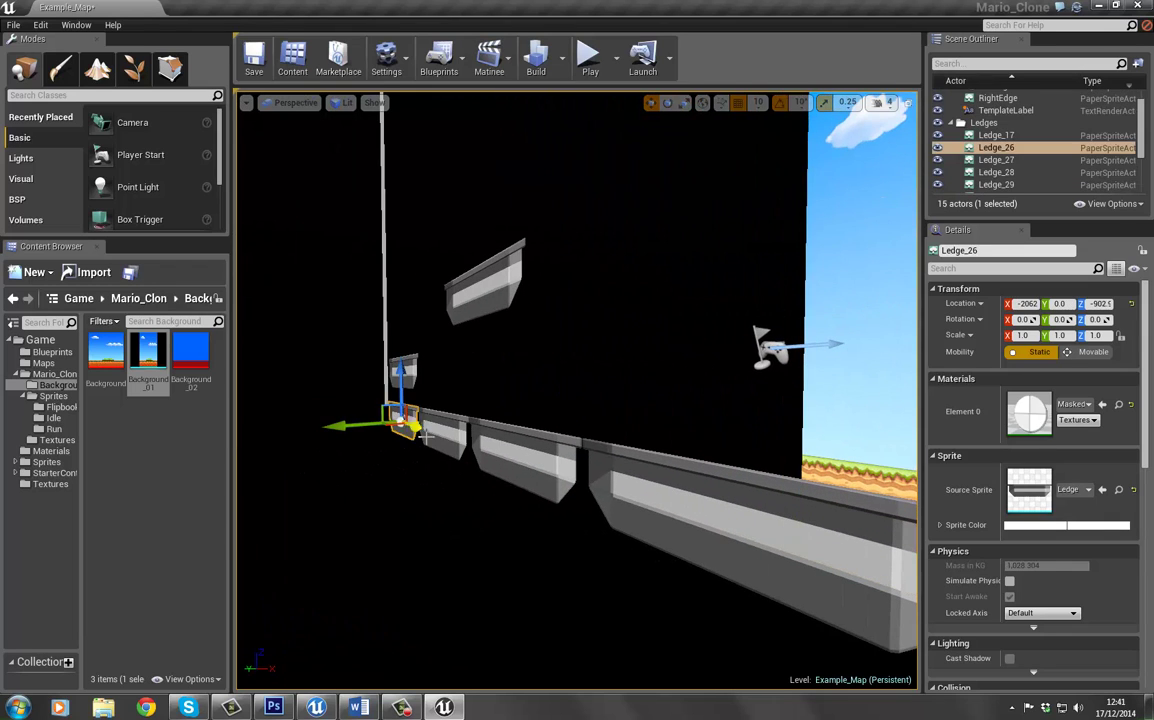
ctrl+click(520, 465)
ctrl+click(665, 505)
ctrl+click(700, 530)
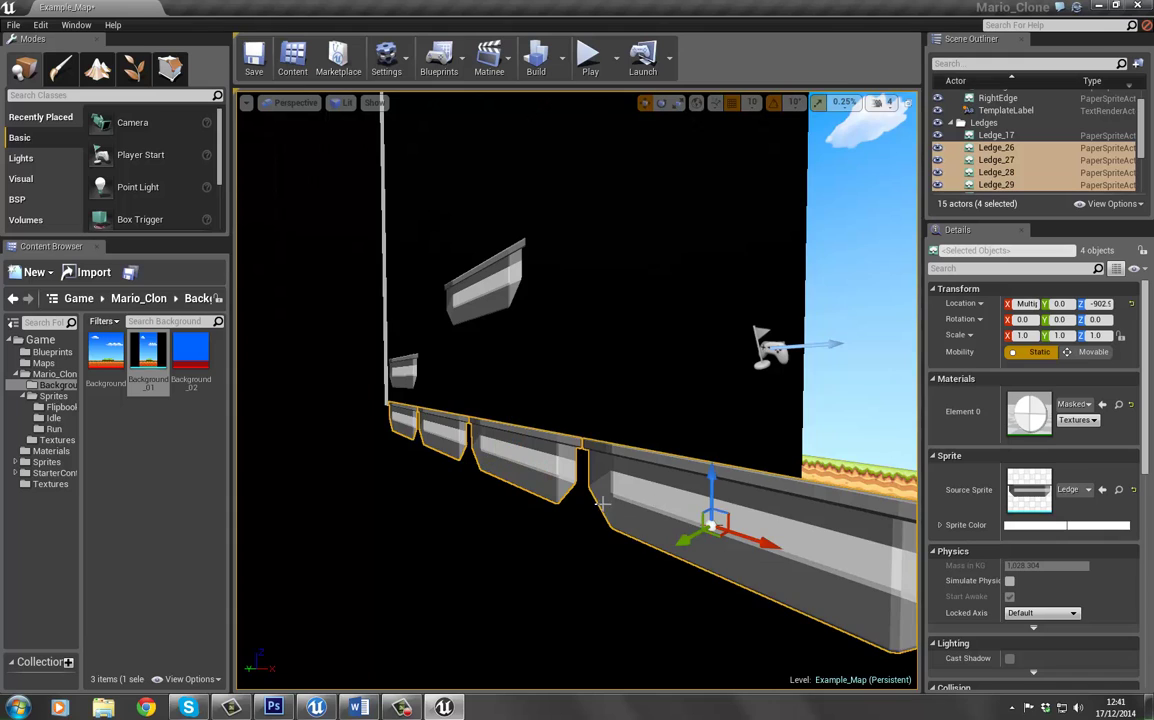
mouse_move(700, 530)
right_down()
mouse_move(803, 520)
mouse_move(700, 515)
right_up()
ctrl+click(561, 480)
ctrl+click(729, 405)
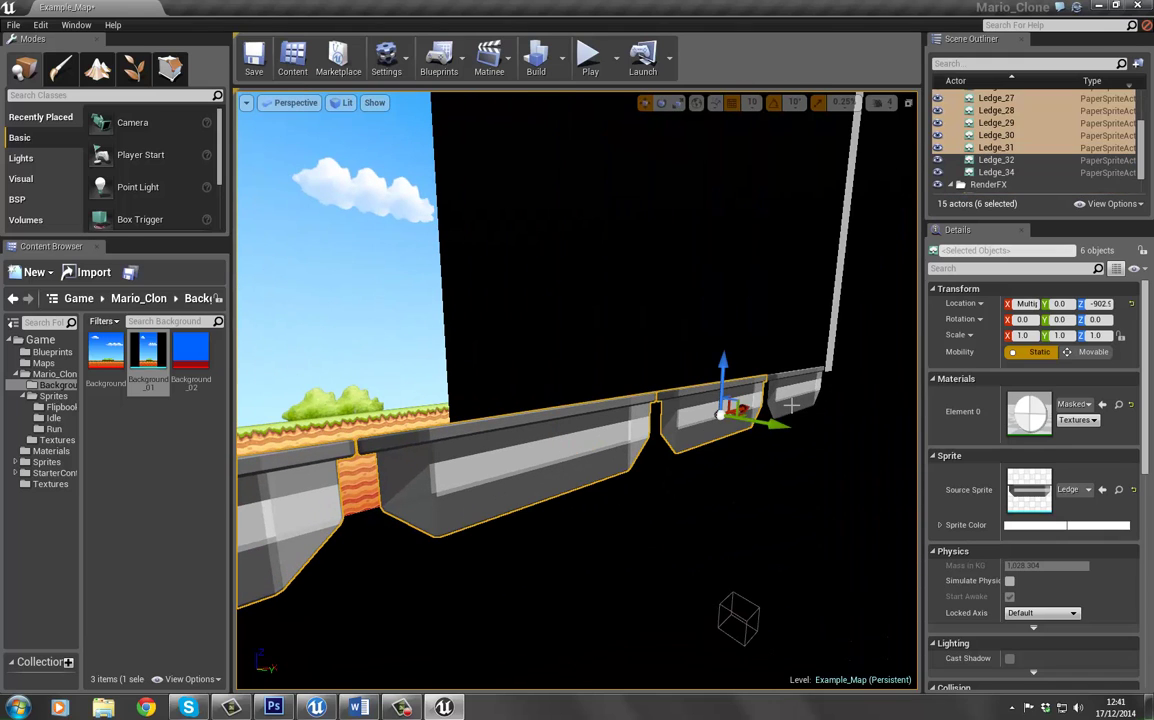
ctrl+click(800, 395)
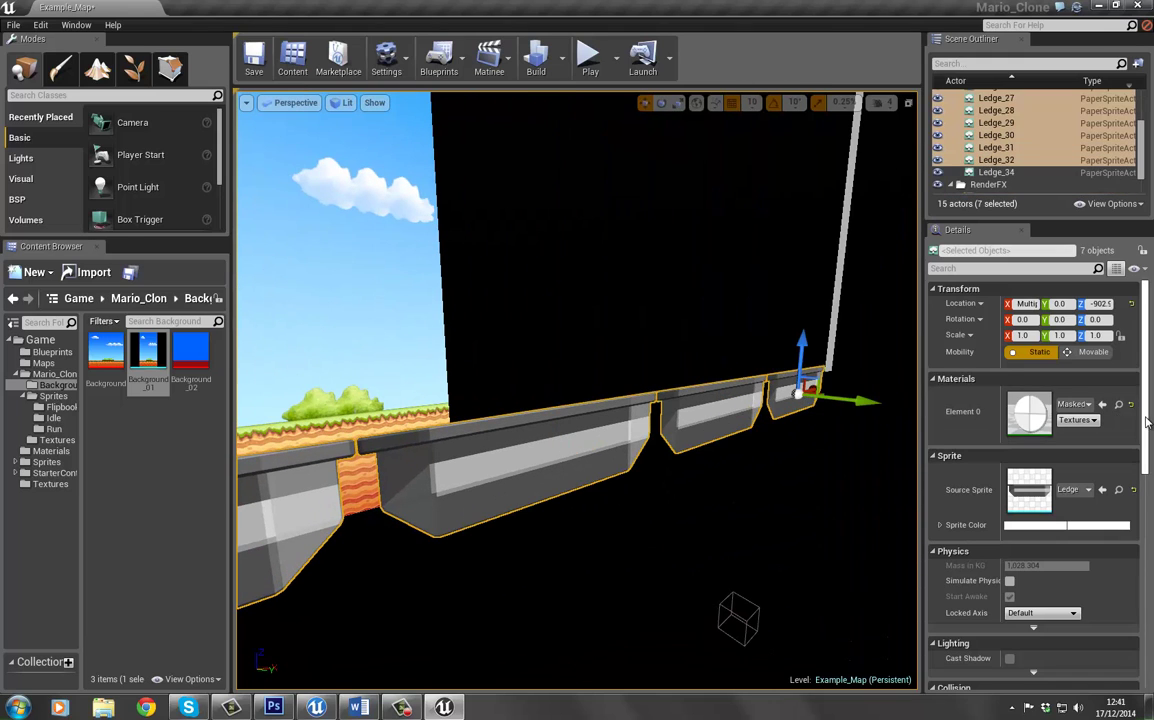
scroll(1144, 472, down, 3)
drag(1144, 472, 1142, 566)
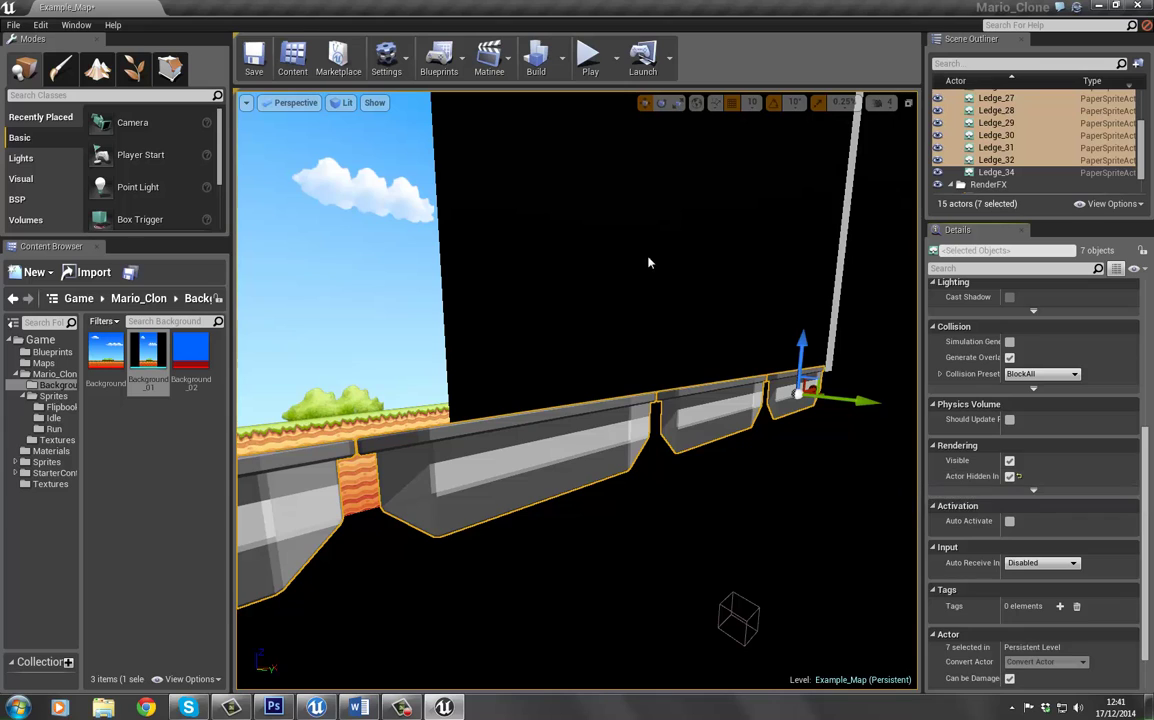
click(561, 108)
Step: Play-test the level by running Mario right and left across the background's ground, then stop the session
click(590, 55)
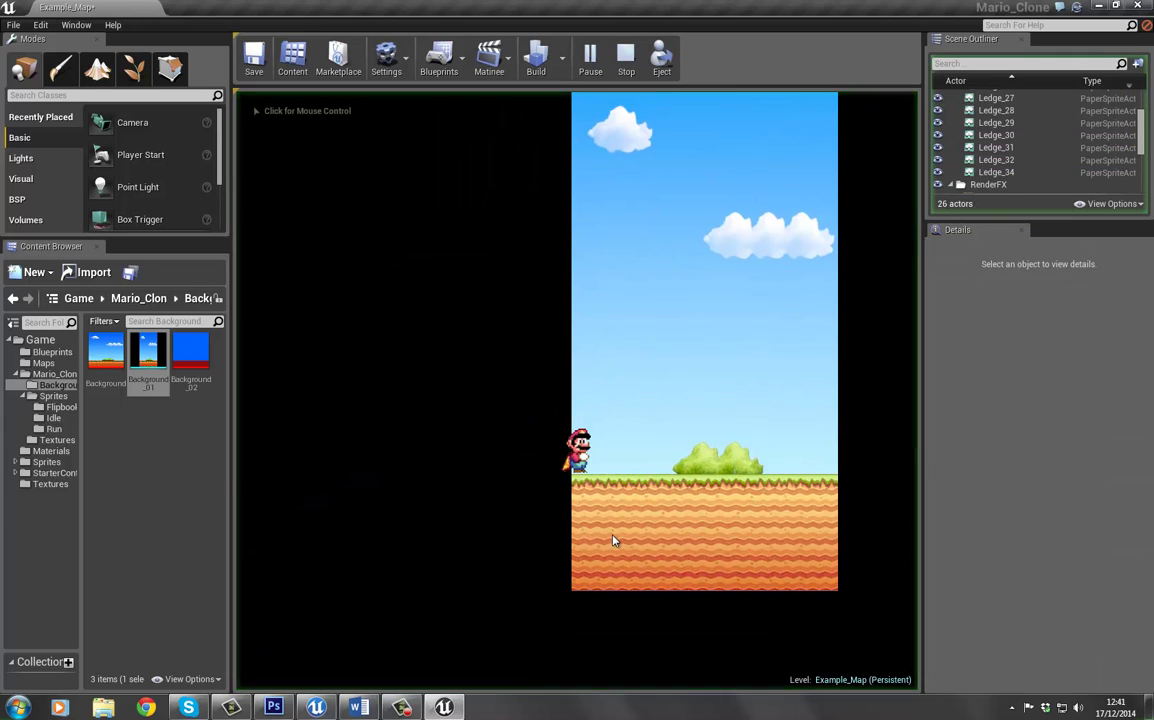
click(592, 520)
key(Right)
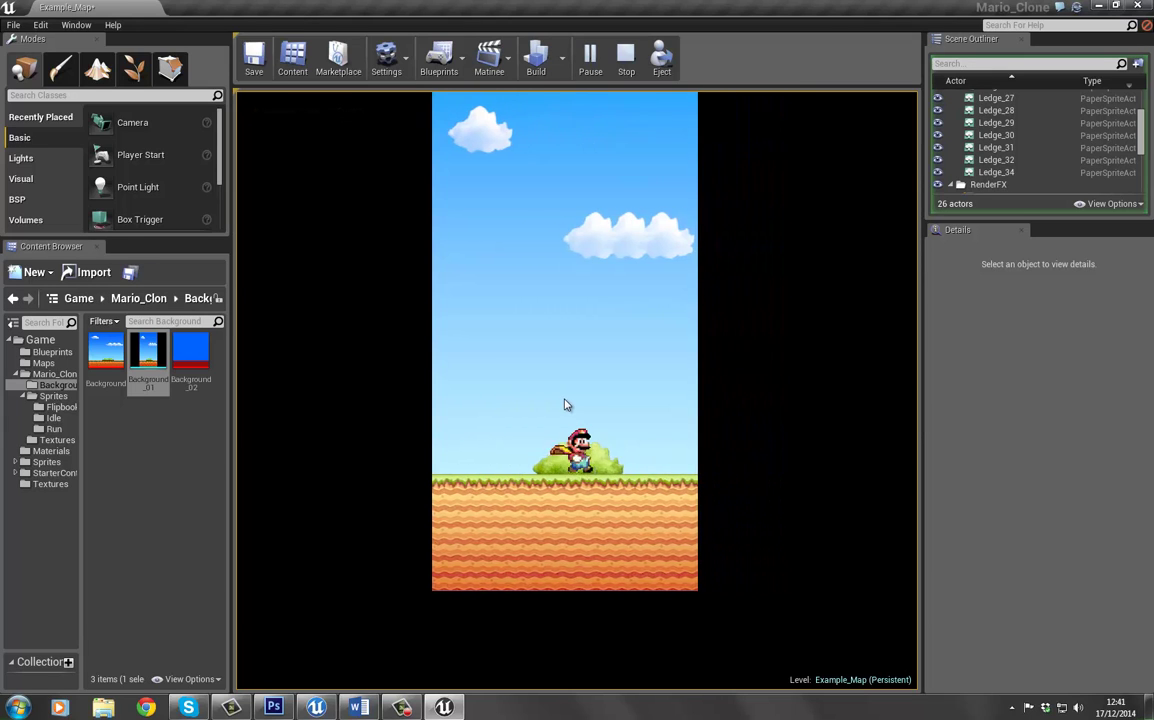
key(Left)
key(Escape)
Step: Raise the Background_01 sprite to Z -570 and play-test how Mario stands on the painted ground
drag(623, 458, 701, 330)
click(655, 366)
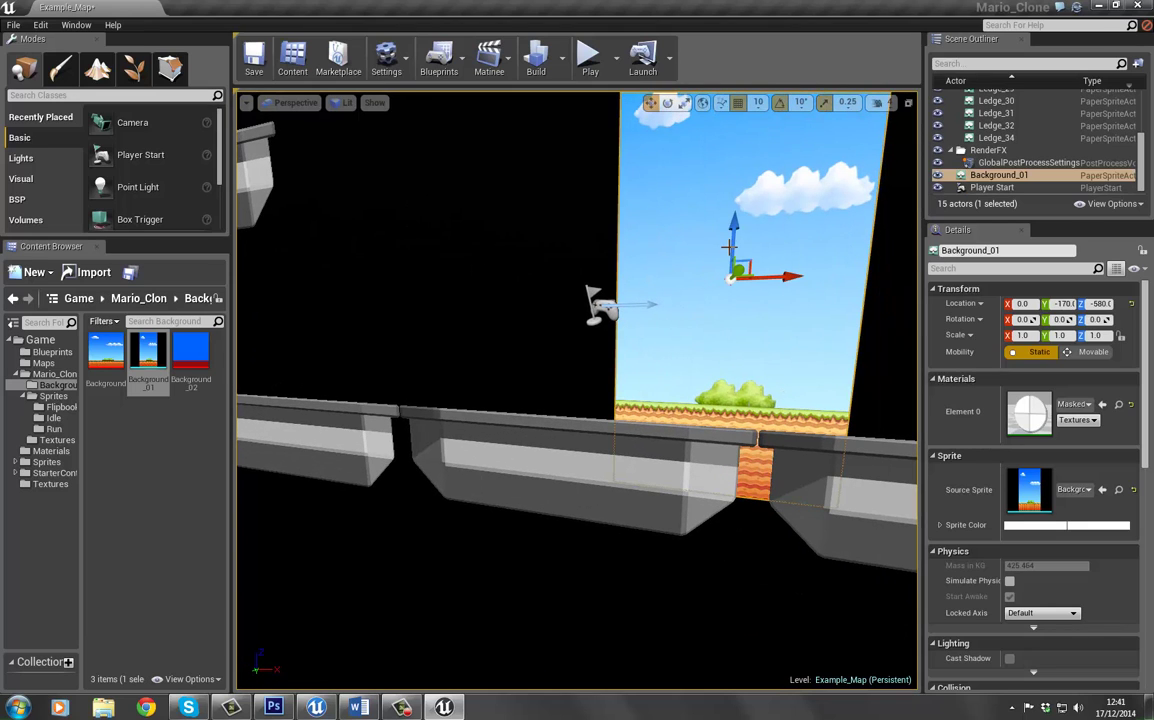
drag(732, 245, 731, 242)
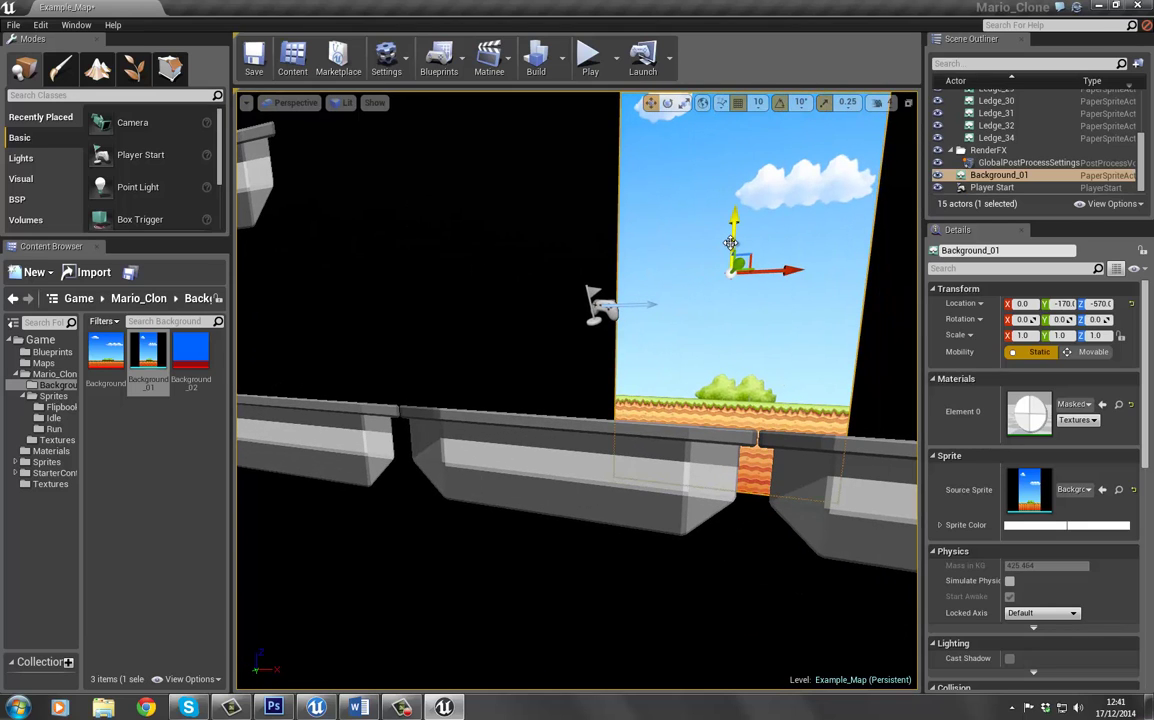
click(589, 55)
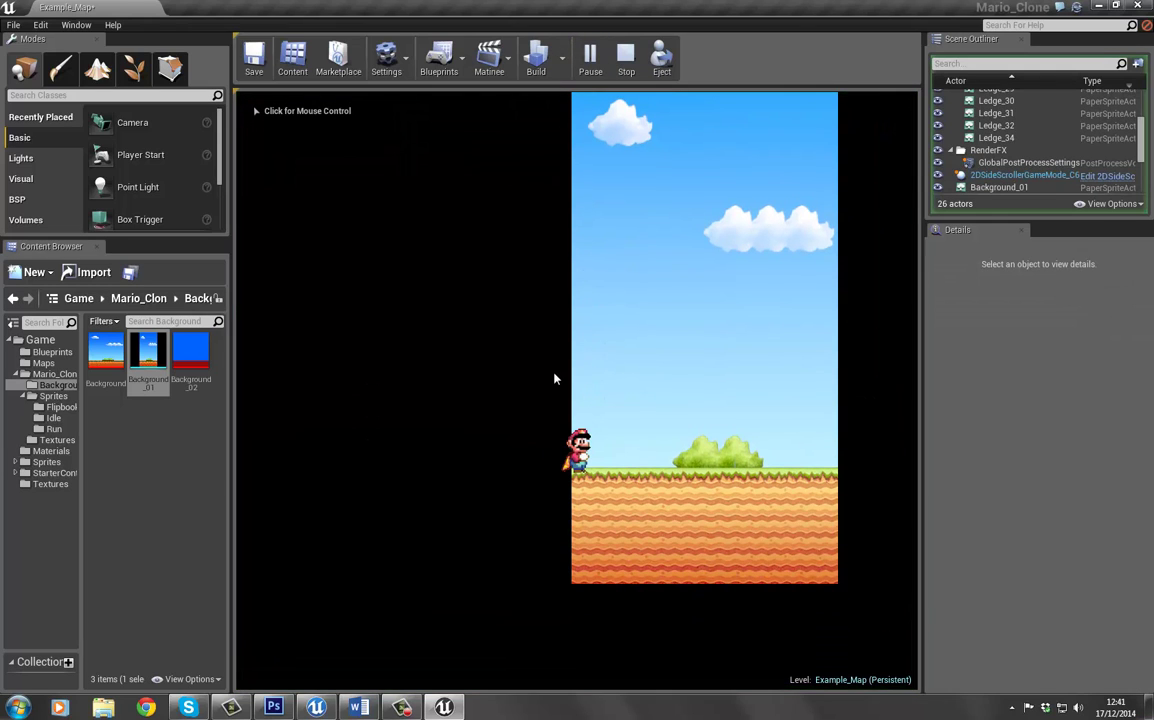
key(Escape)
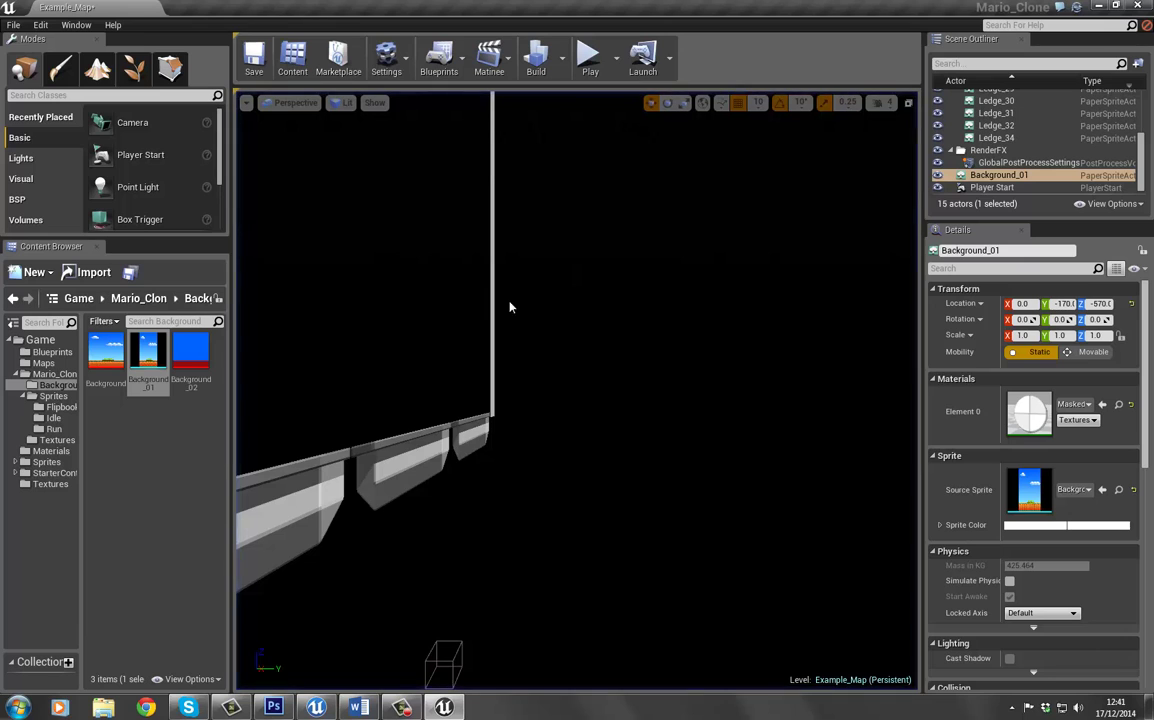
Step: Lower the Background_01 sprite to Z -580 and play-test the level by running Mario to the right
drag(510, 306, 424, 110)
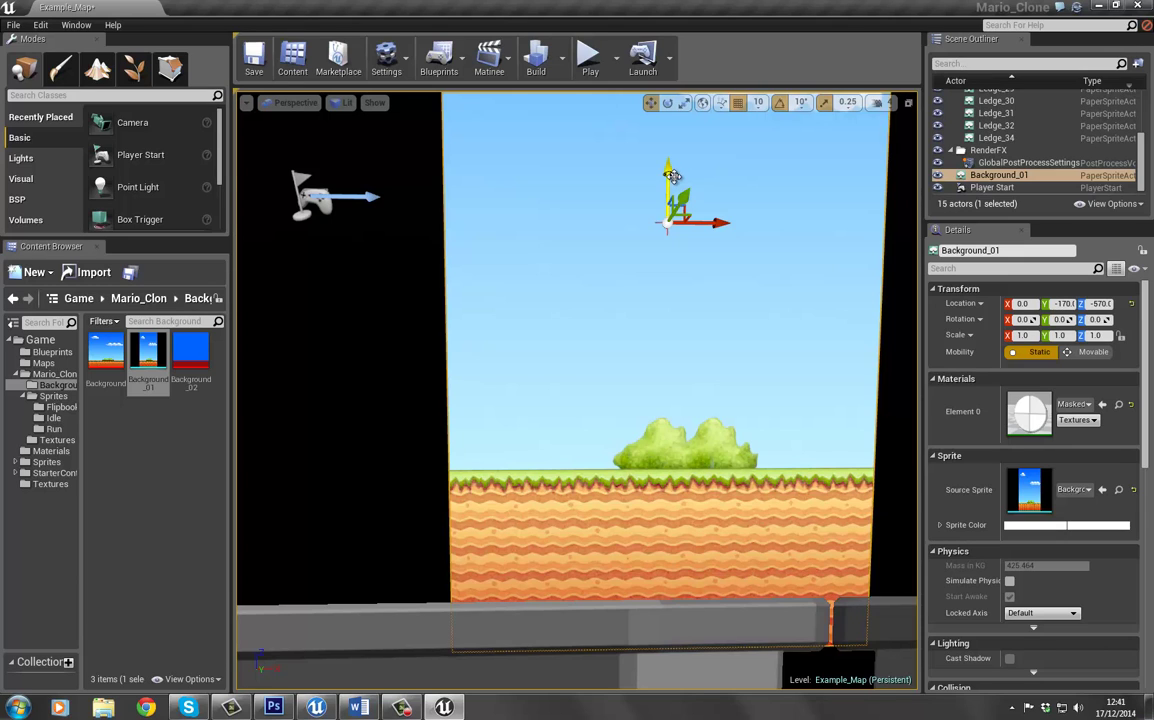
drag(672, 176, 673, 179)
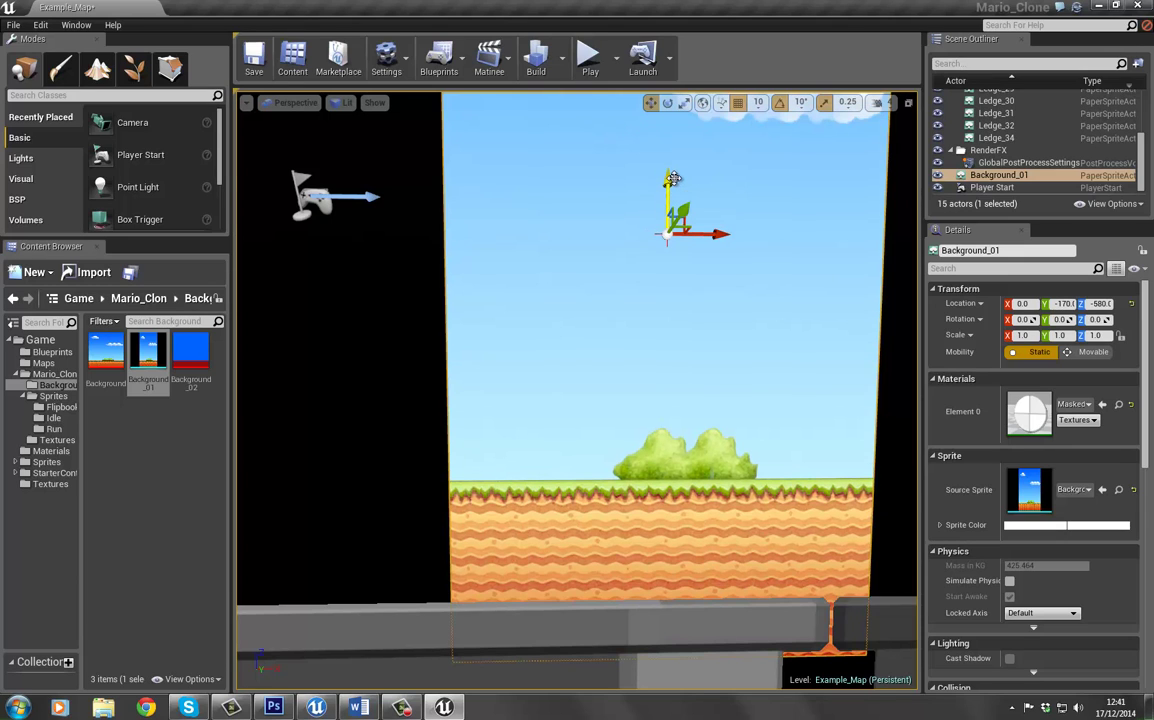
click(588, 56)
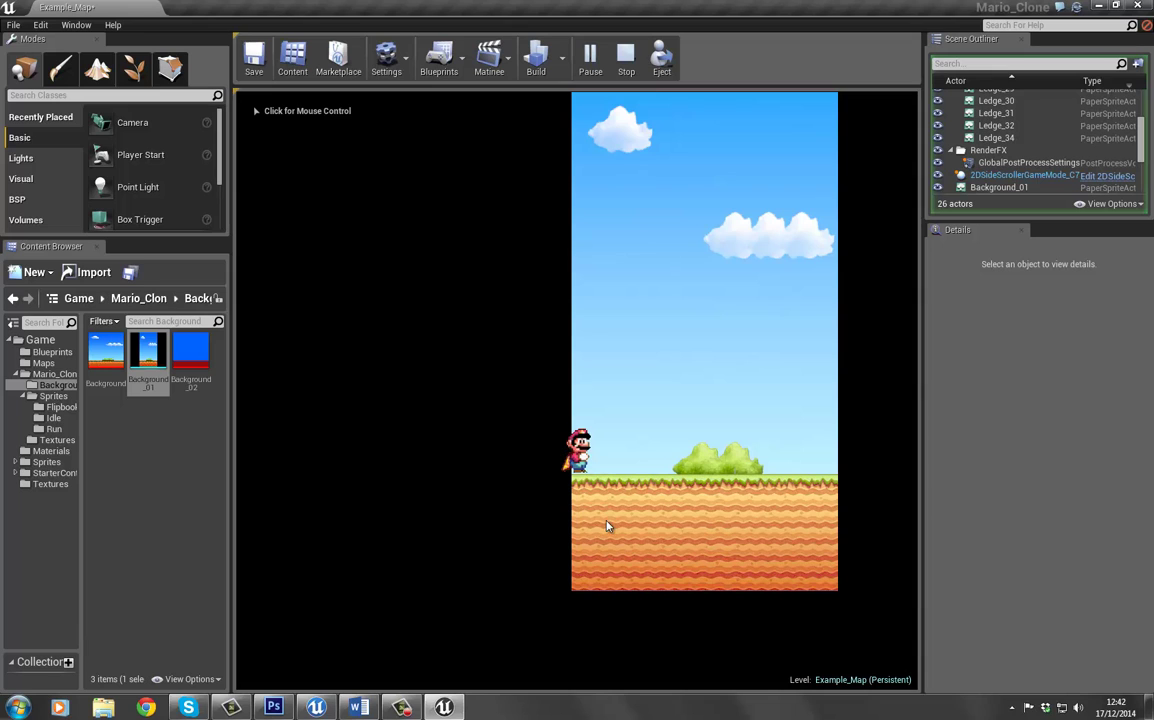
click(606, 526)
key(Right)
key(Escape)
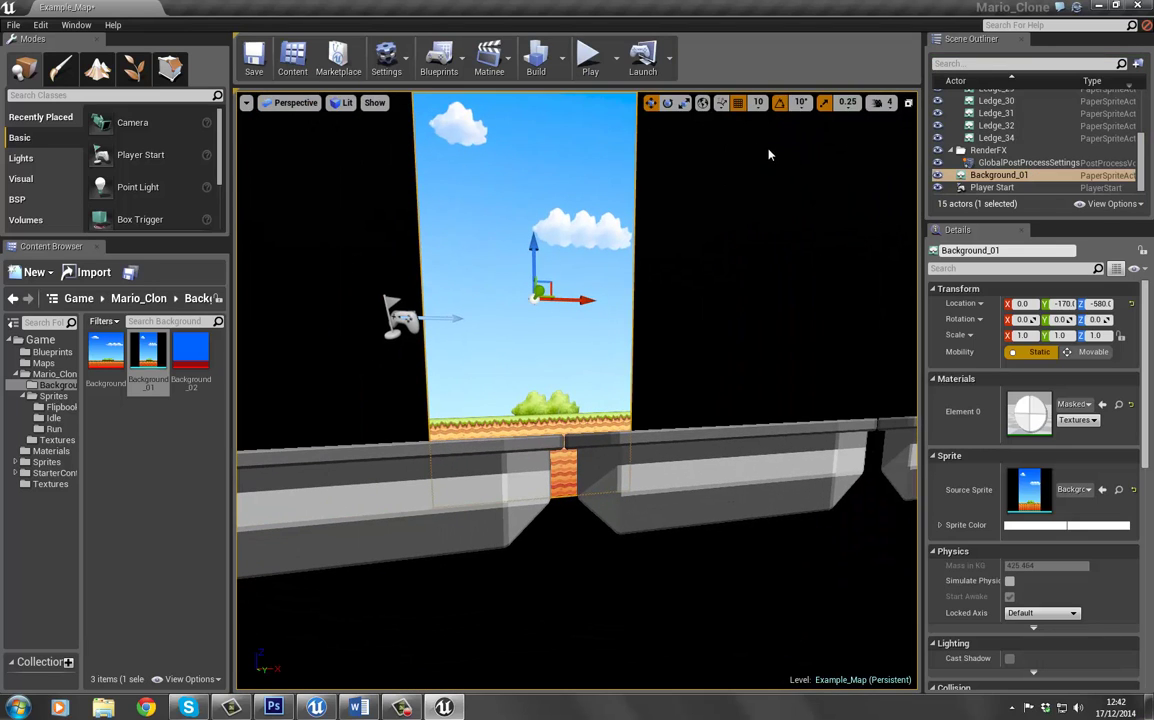
Step: Turn off grid snapping, lower the Background_01 sprite slightly to about Z -582.4, and play-test the level
click(738, 104)
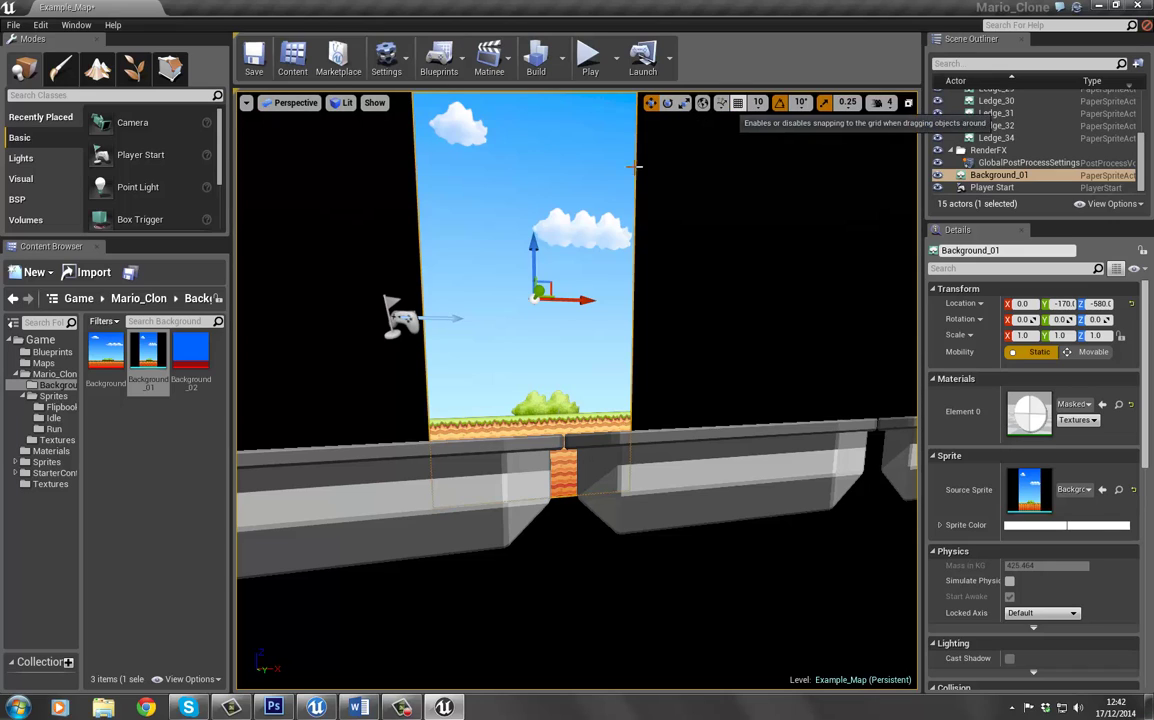
drag(531, 256, 531, 257)
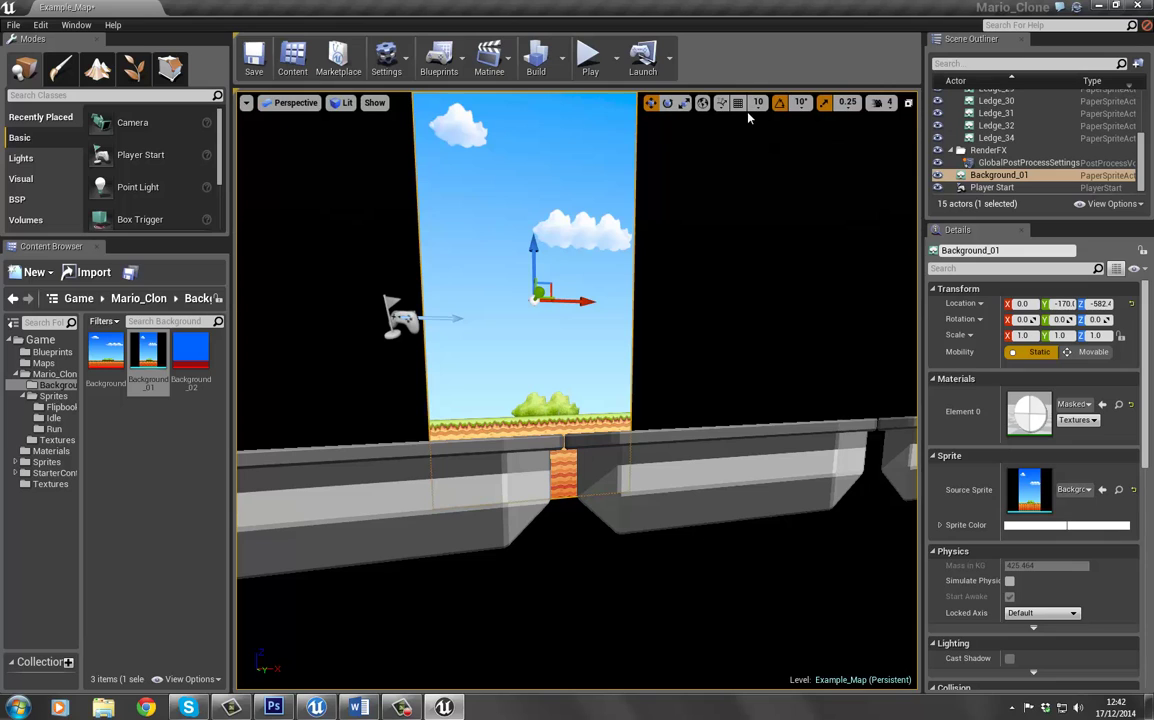
click(591, 56)
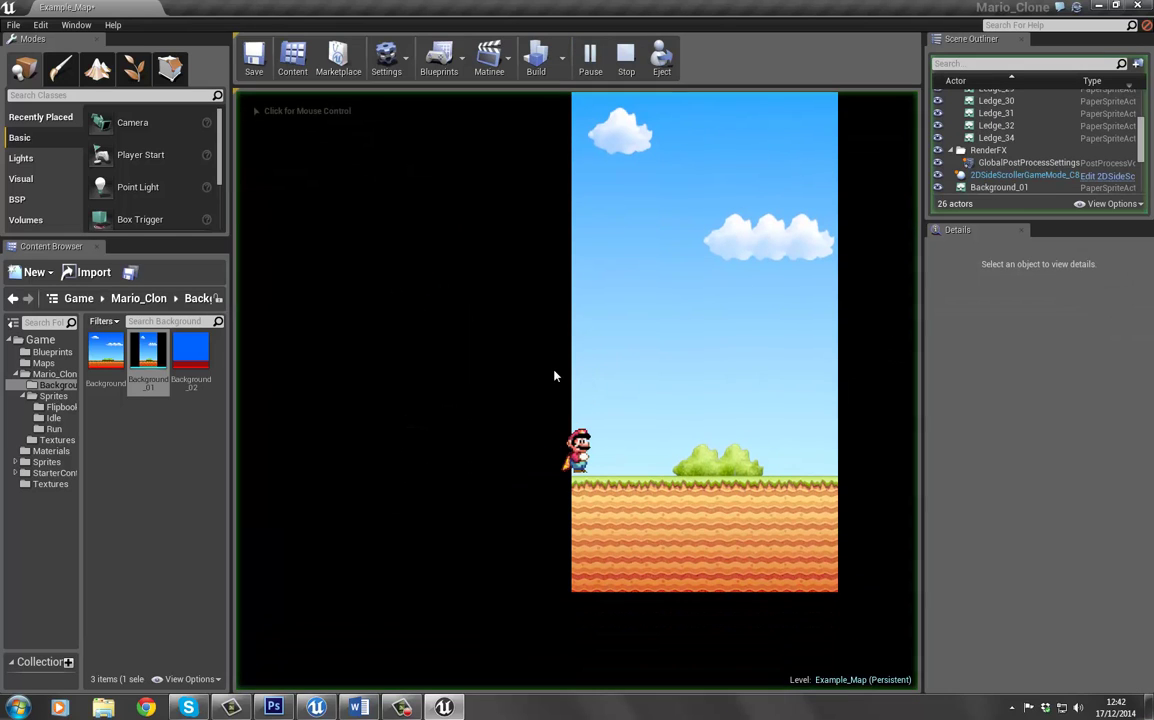
key(Escape)
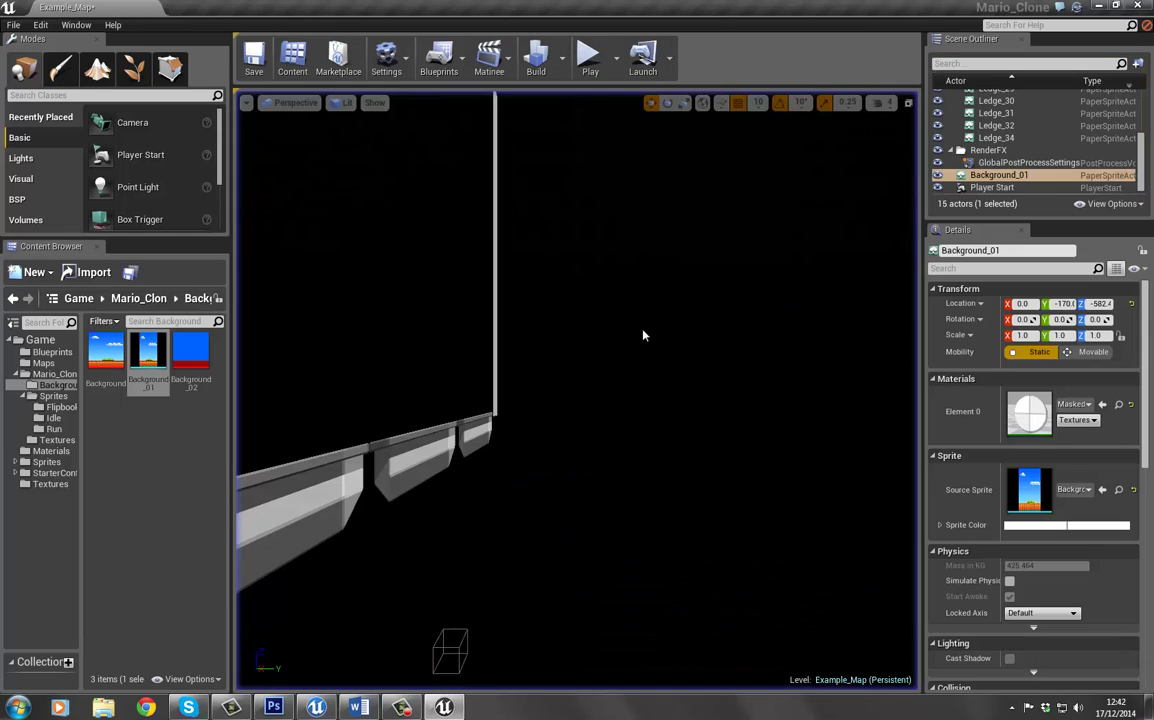
Step: Undo the last height change of the Background_01 sprite and duplicate it alongside at about X -390
key(ctrl+z)
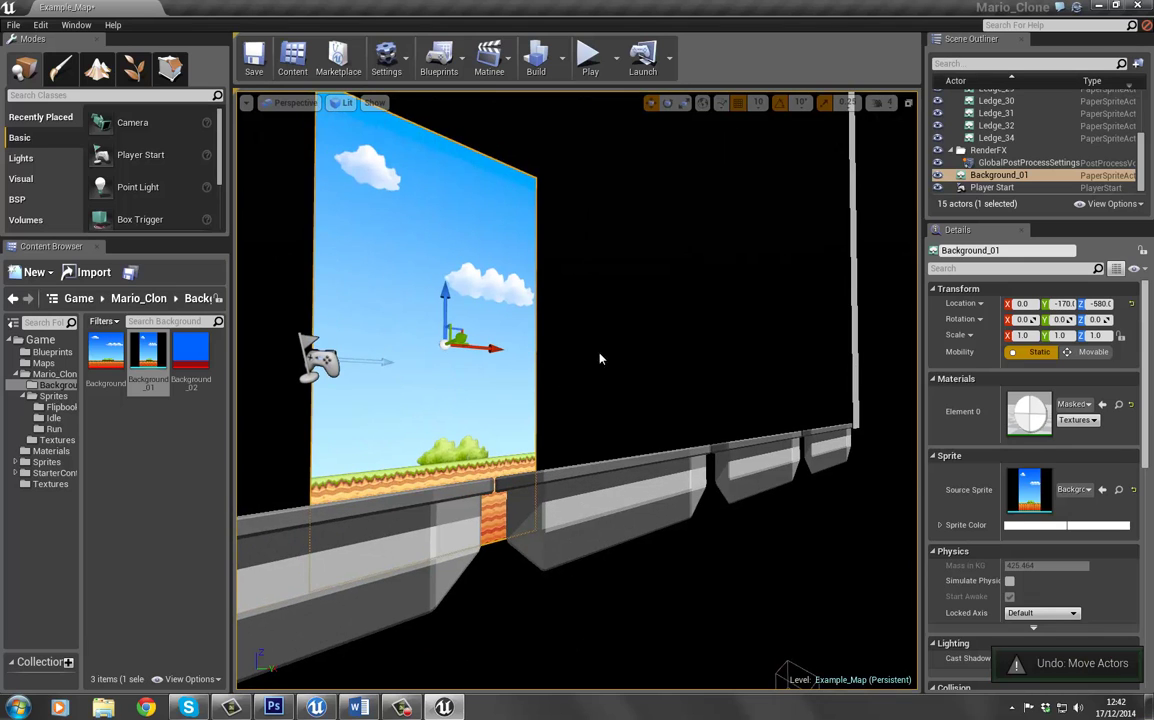
drag(613, 373, 577, 541)
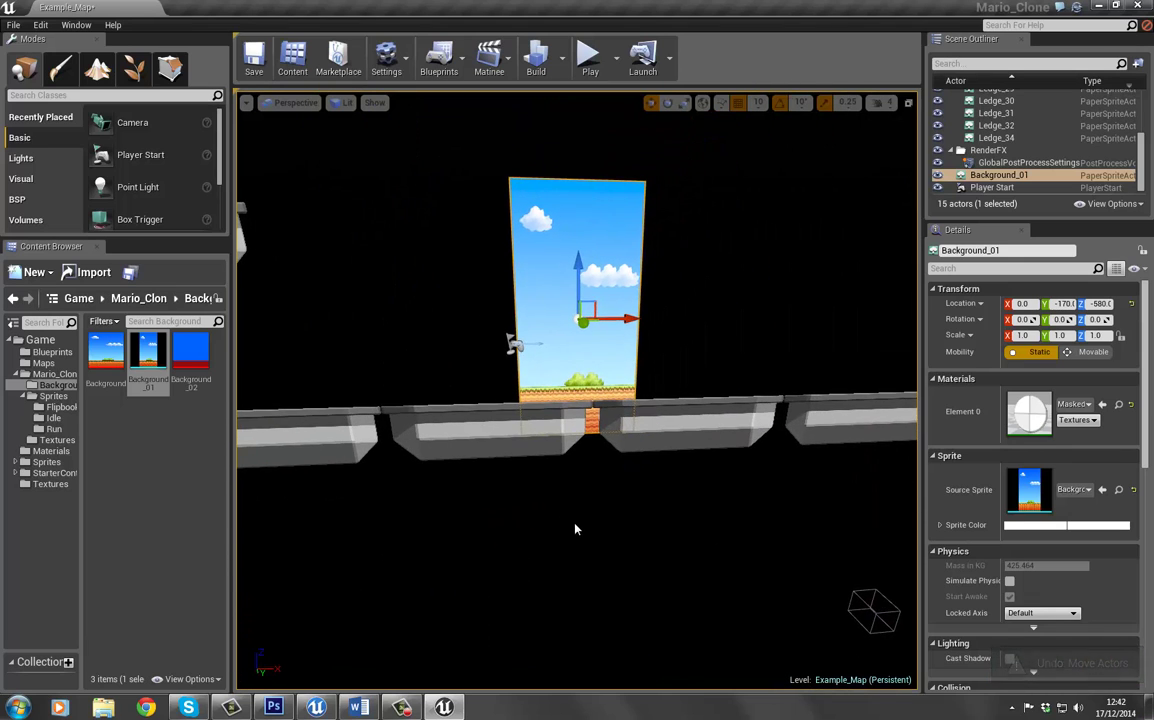
alt+shift+drag(621, 322, 344, 238)
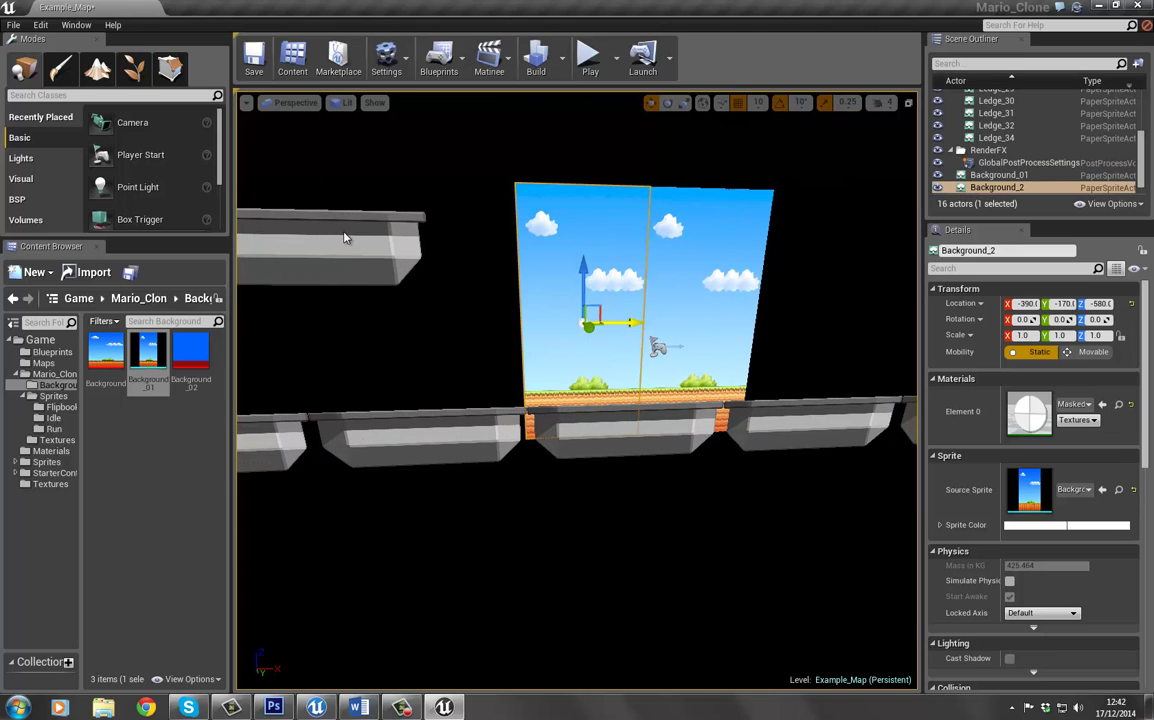
Step: Select both background sprites and duplicate the pair repeatedly end to end, extending the backdrop past the level's left wall
ctrl+click(718, 355)
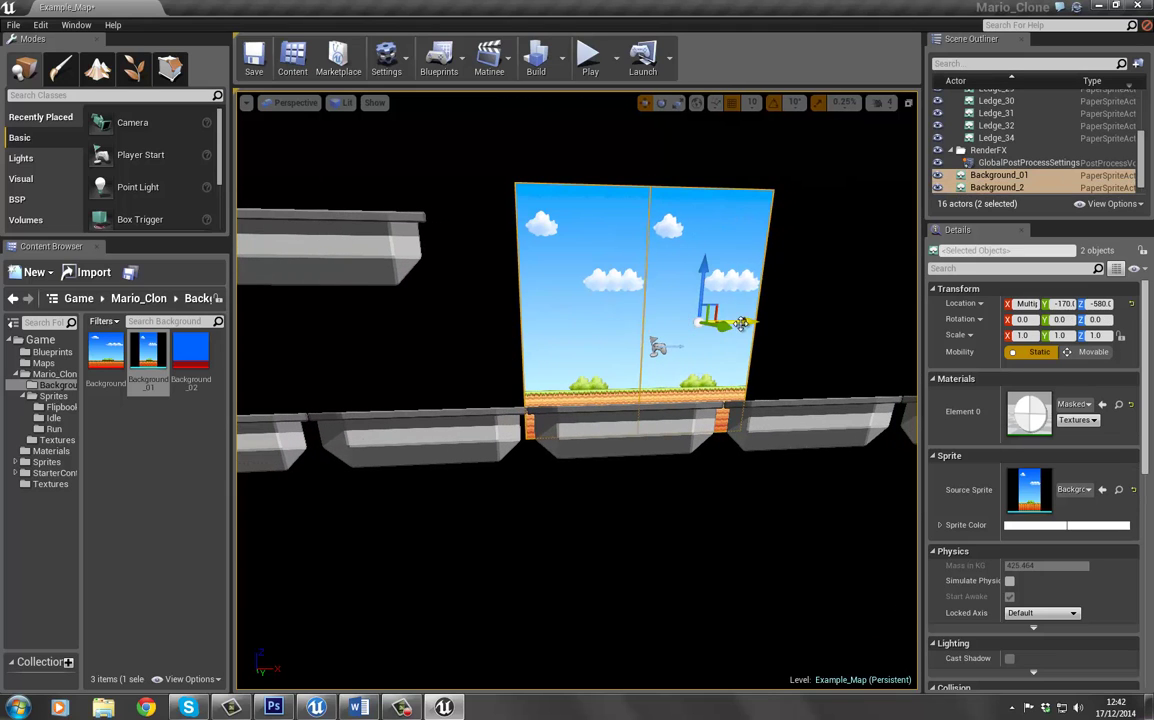
alt+shift+drag(740, 322, 319, 237)
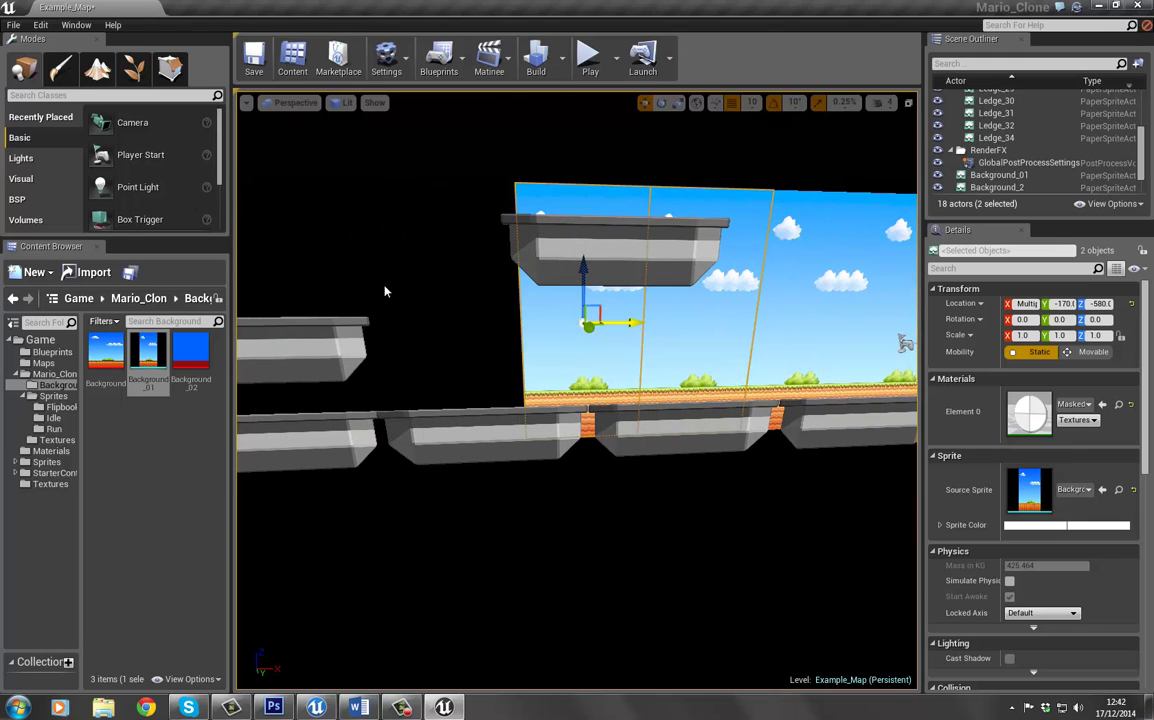
alt+shift+drag(610, 322, 134, 228)
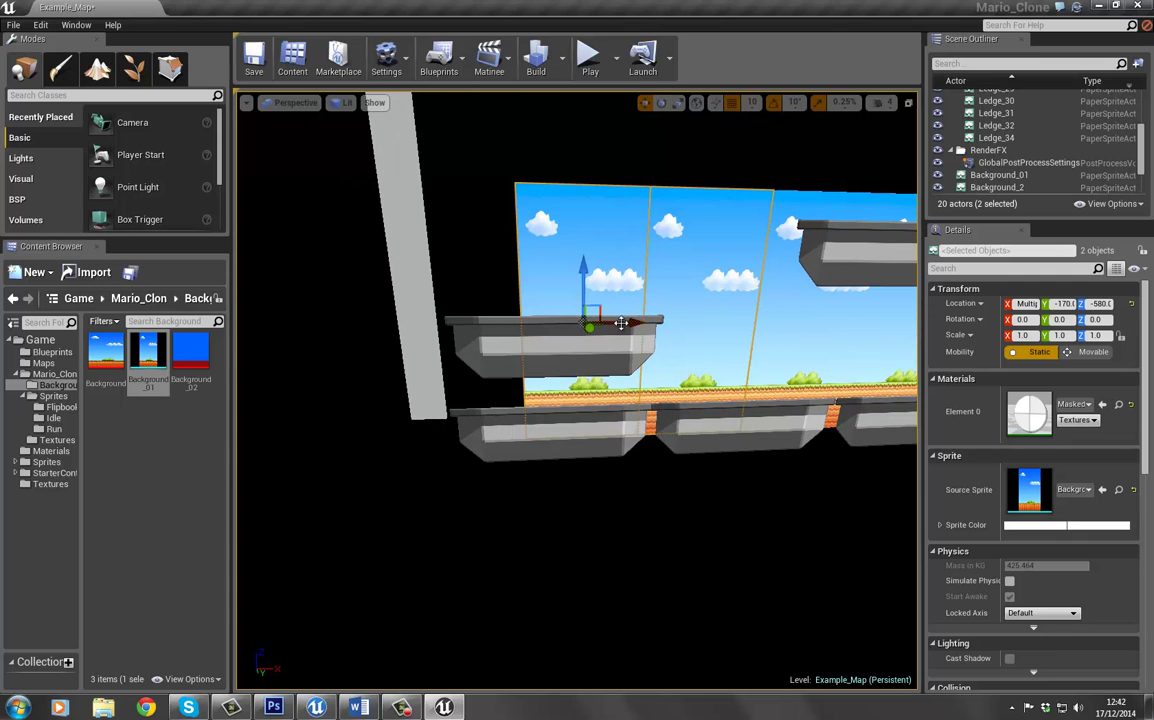
alt+shift+drag(491, 305, 79, 216)
Step: Duplicate the background sprite pairs end to end toward the right, extending the backdrop past the right wall and aligning the joints
mouse_move(684, 342)
mouse_down()
mouse_move(819, 363)
mouse_move(901, 515)
mouse_move(865, 716)
mouse_move(688, 341)
mouse_up()
alt+shift+drag(499, 234, 784, 258)
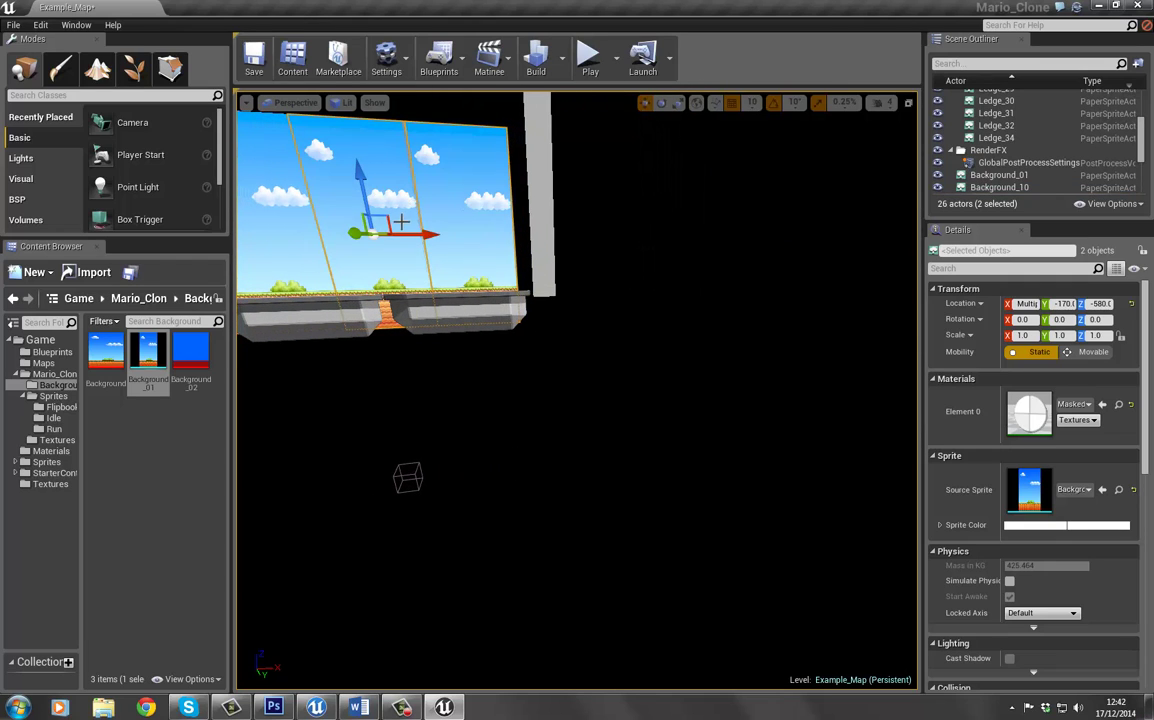
alt+shift+drag(398, 231, 809, 239)
drag(406, 233, 399, 234)
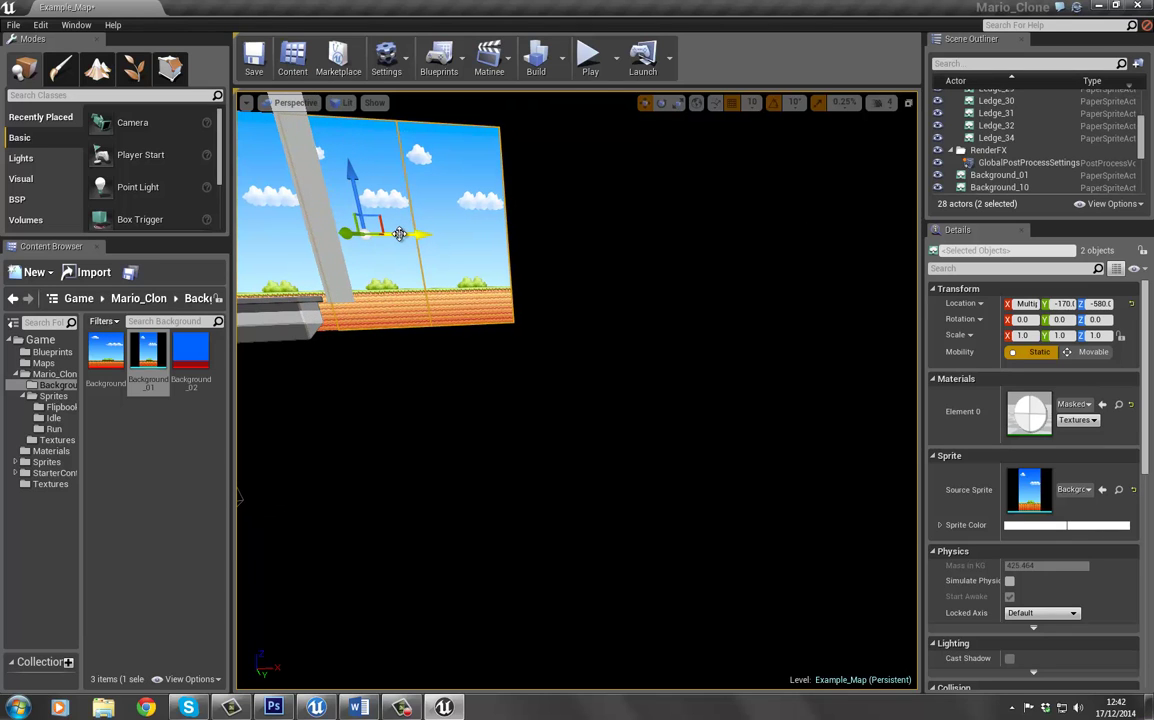
Step: Play-test the level by running Mario along the extended backdrop, then stop the session
drag(376, 370, 403, 177)
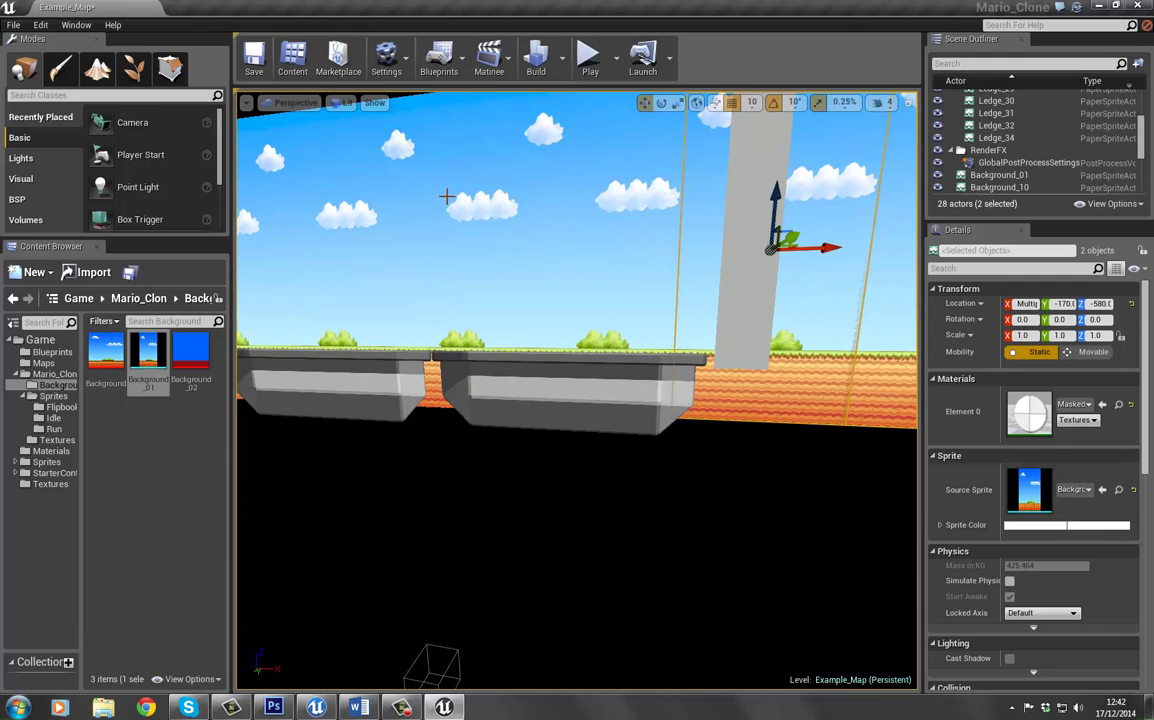
click(588, 57)
key(Right)
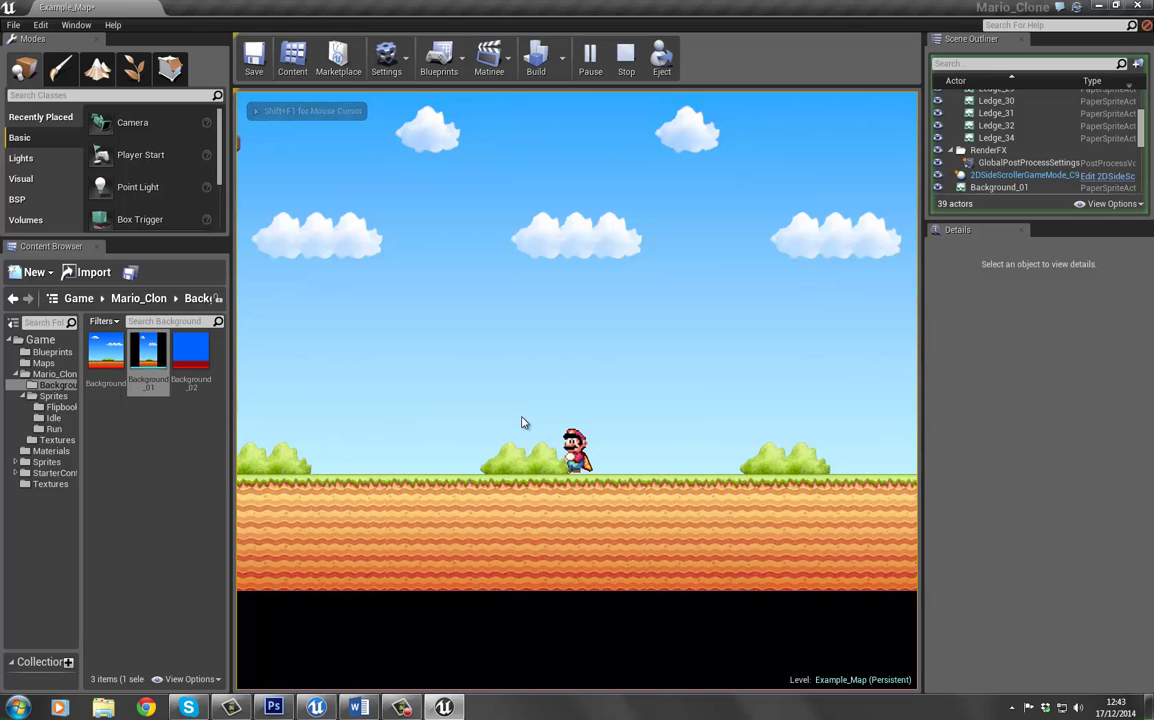
key(Escape)
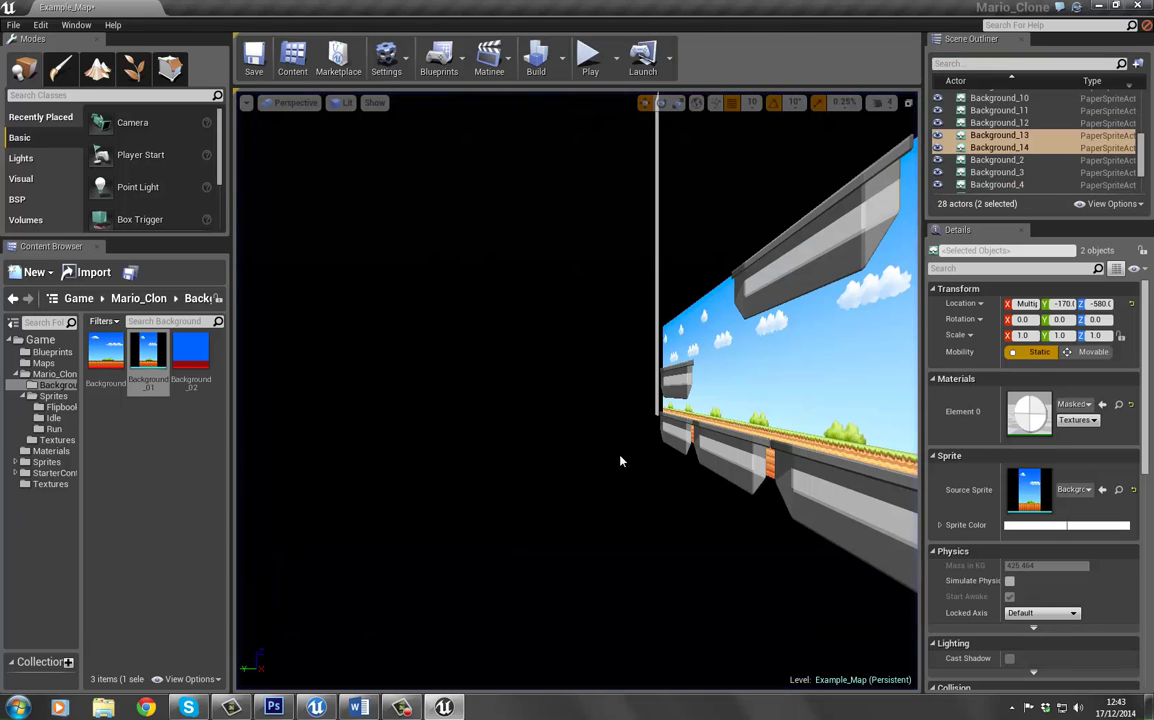
Step: Select all seven ground ledges running along the bottom of the level between the two side walls
right_drag(558, 409, 787, 491)
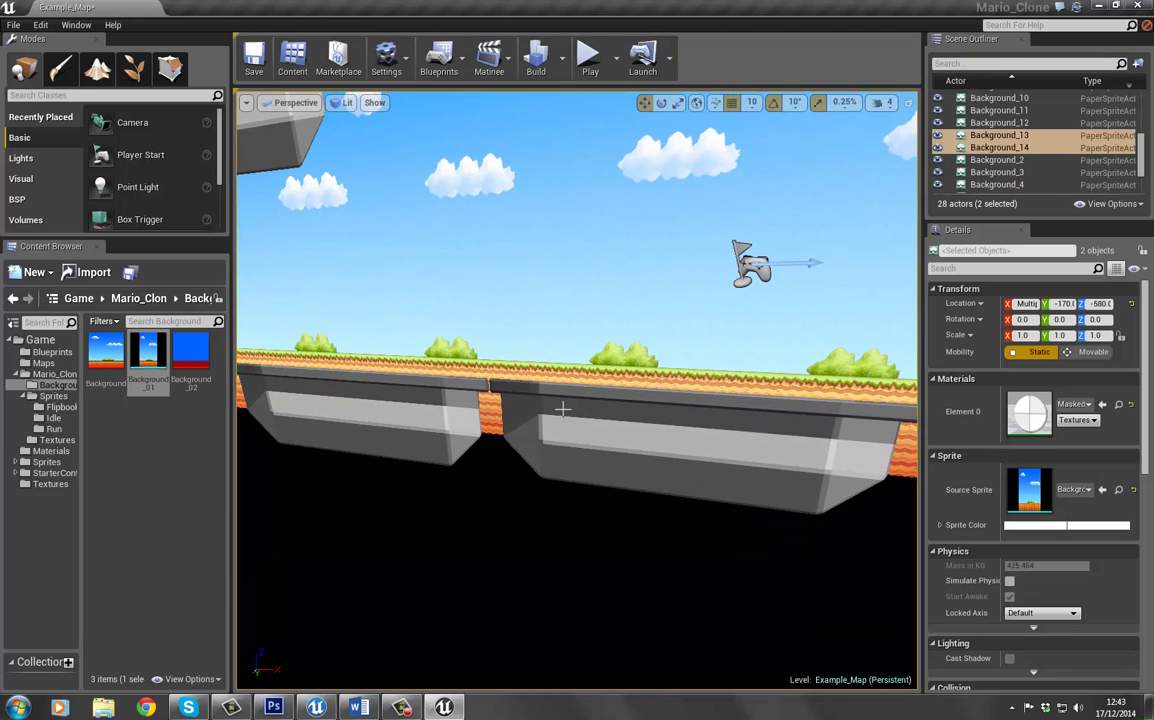
right_drag(679, 472, 638, 361)
click(589, 358)
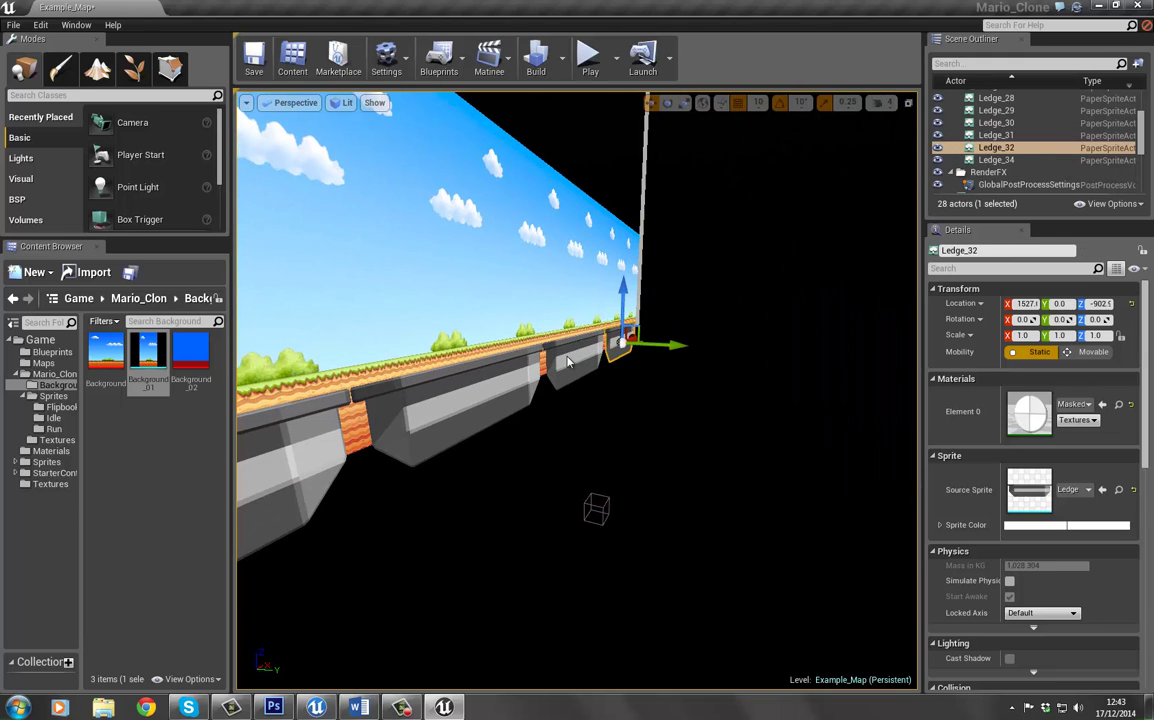
ctrl+click(540, 393)
ctrl+click(563, 381)
right_drag(563, 381, 499, 449)
ctrl+click(528, 443)
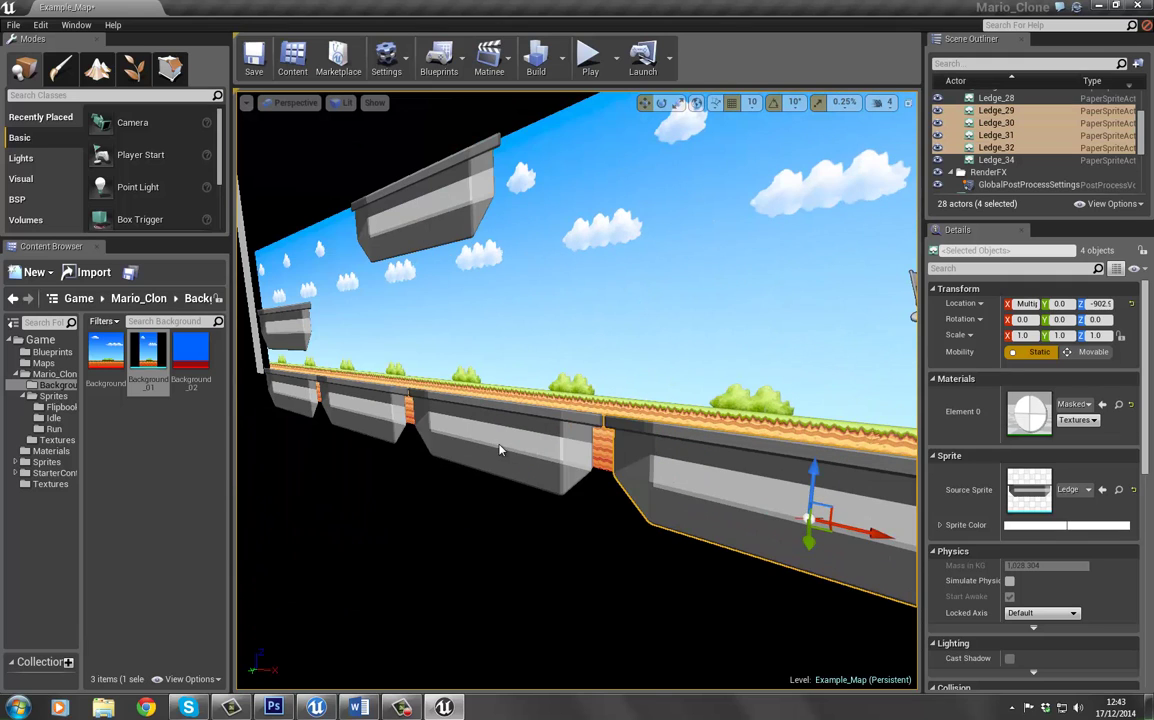
ctrl+click(500, 450)
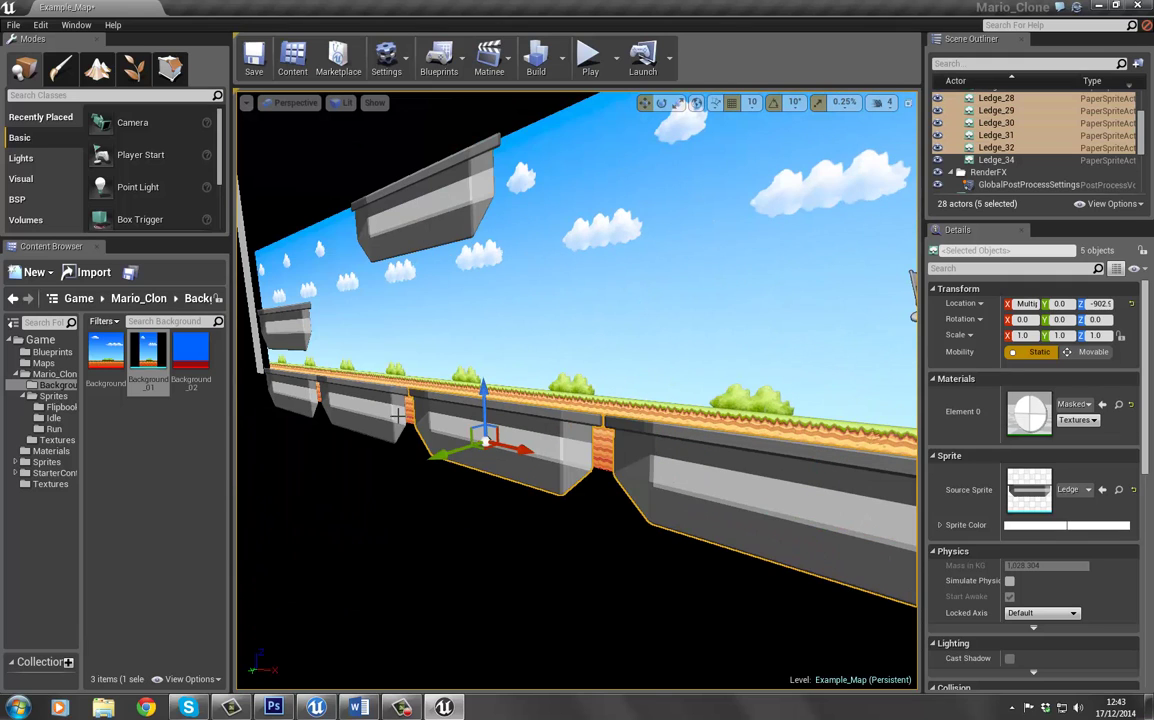
ctrl+click(298, 400)
Step: Play-test the level again to check Mario's feet against the painted grass, then stop the session
click(590, 57)
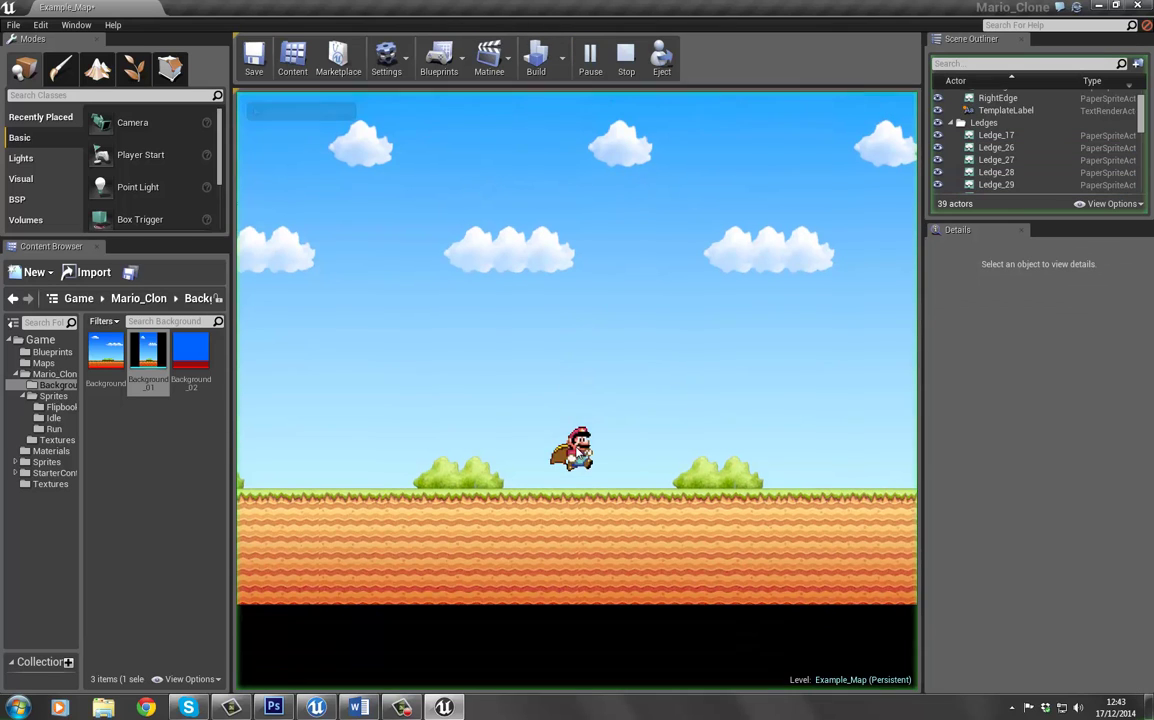
key(Right)
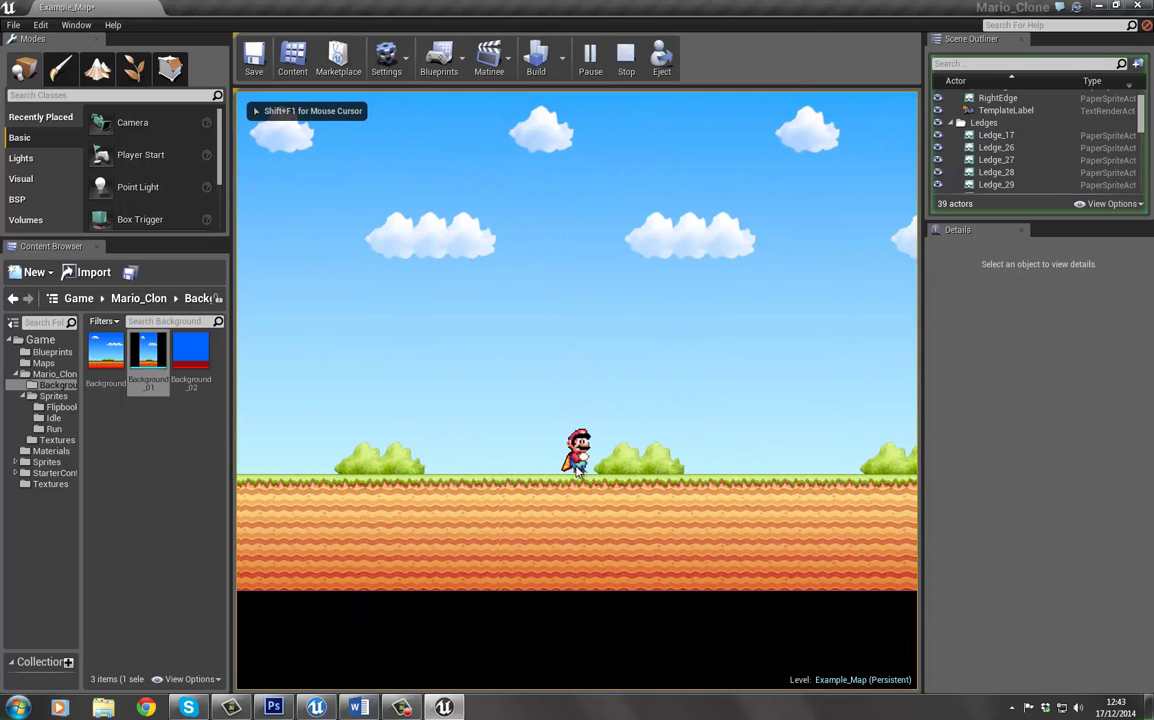
key(Escape)
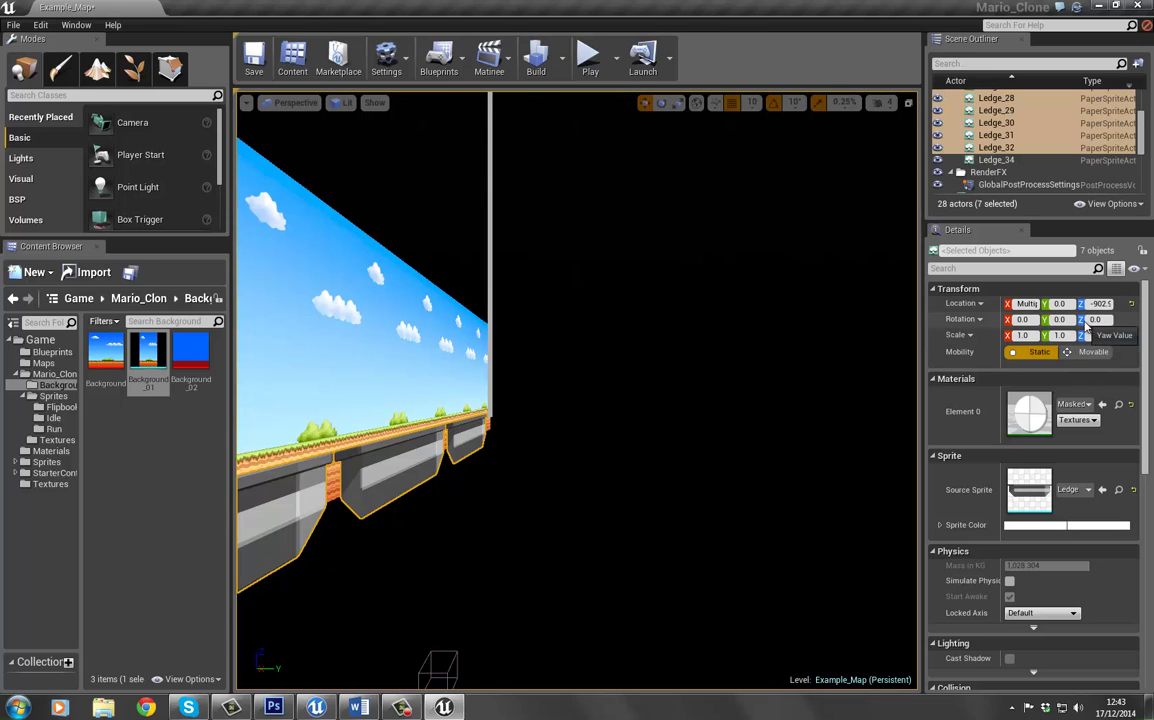
Step: Try lowering the seven selected ground ledges to about Z -904.1 with grid snapping off
mouse_move(695, 352)
right_down()
mouse_move(526, 366)
mouse_move(469, 185)
mouse_move(657, 226)
mouse_move(560, 230)
mouse_move(211, 63)
mouse_move(385, 5)
mouse_move(691, 345)
right_up()
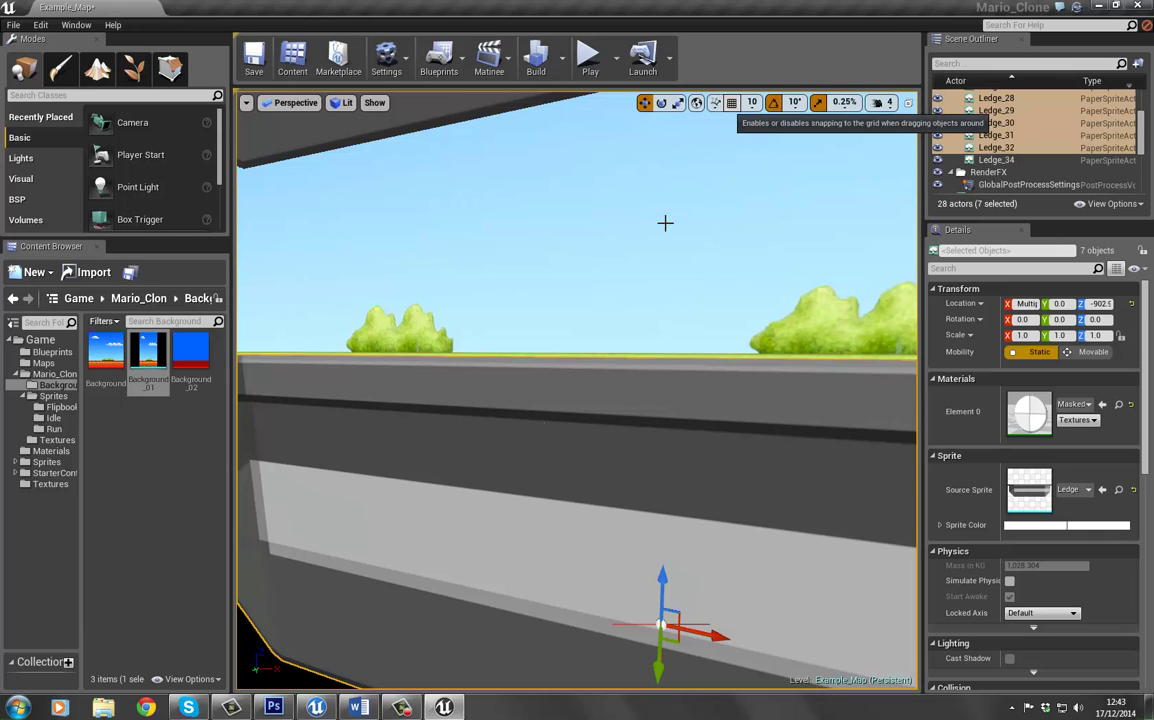
drag(661, 591, 661, 595)
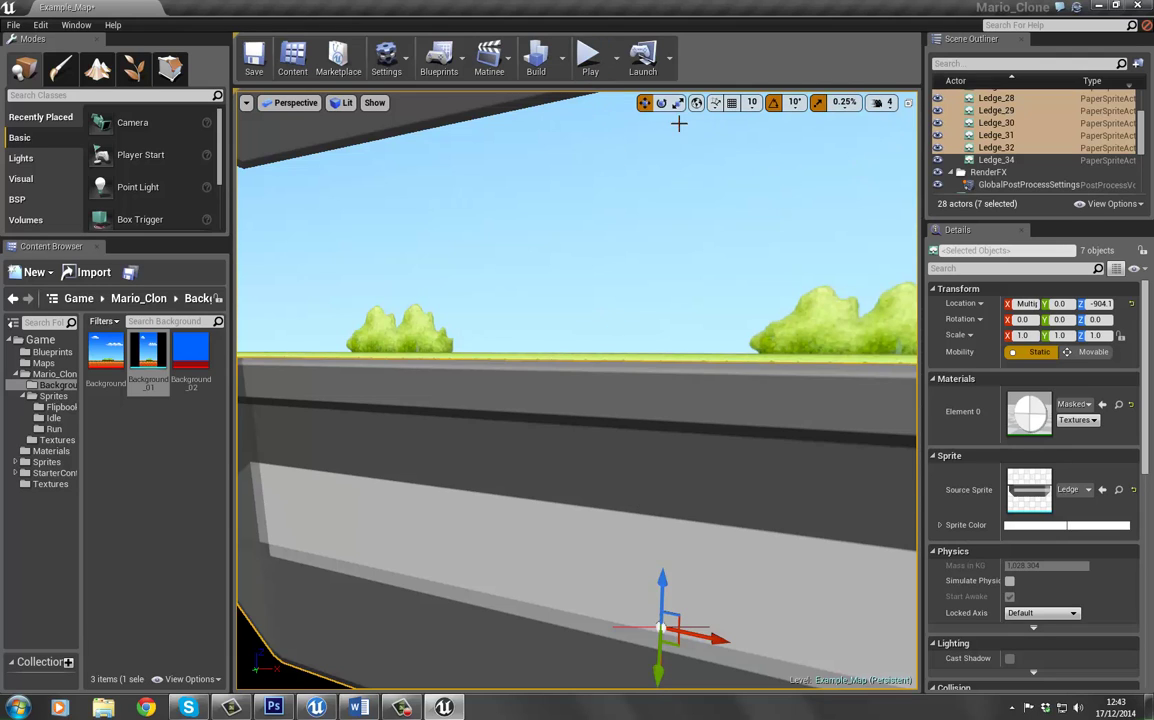
key(ctrl+z)
Step: Open the four-view layout, set the front view to Lit shading and maximise it around the ground ledges
click(907, 103)
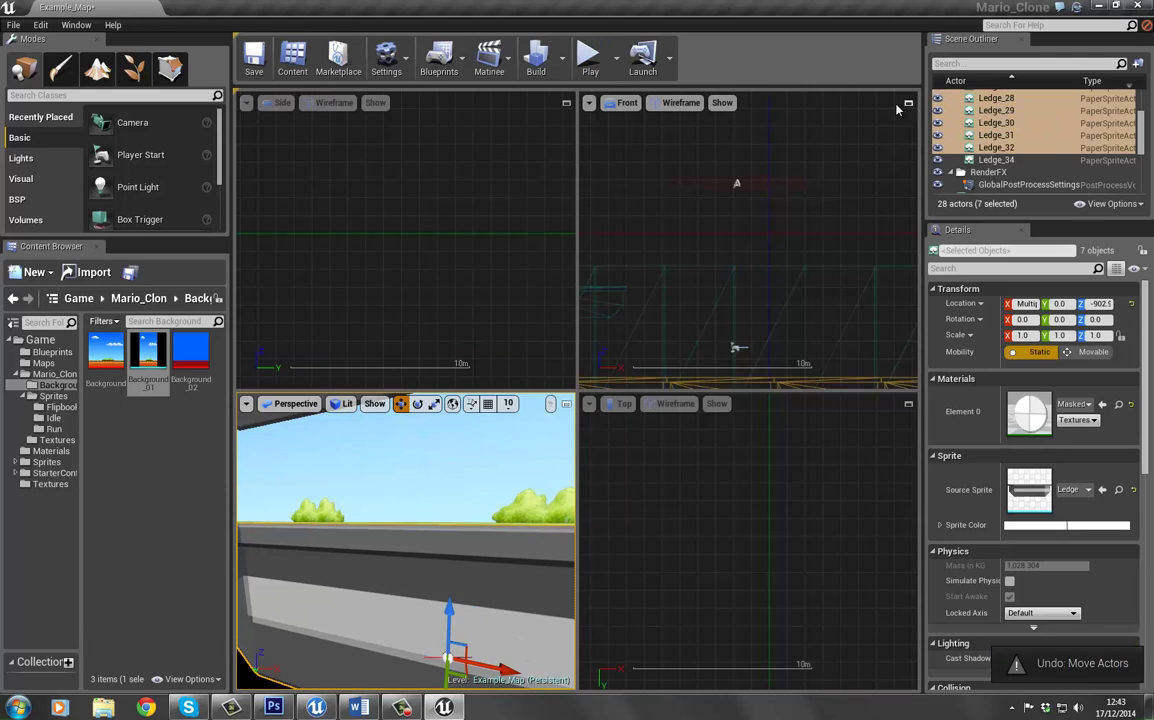
key(f)
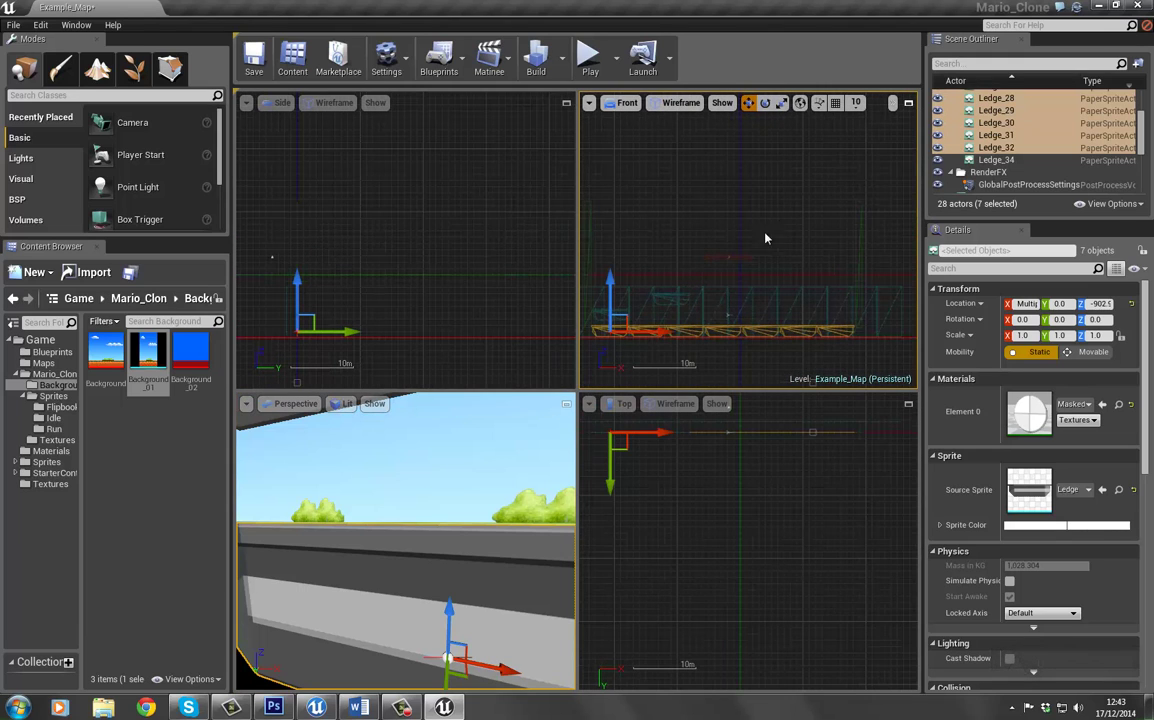
scroll(750, 220, down, 2)
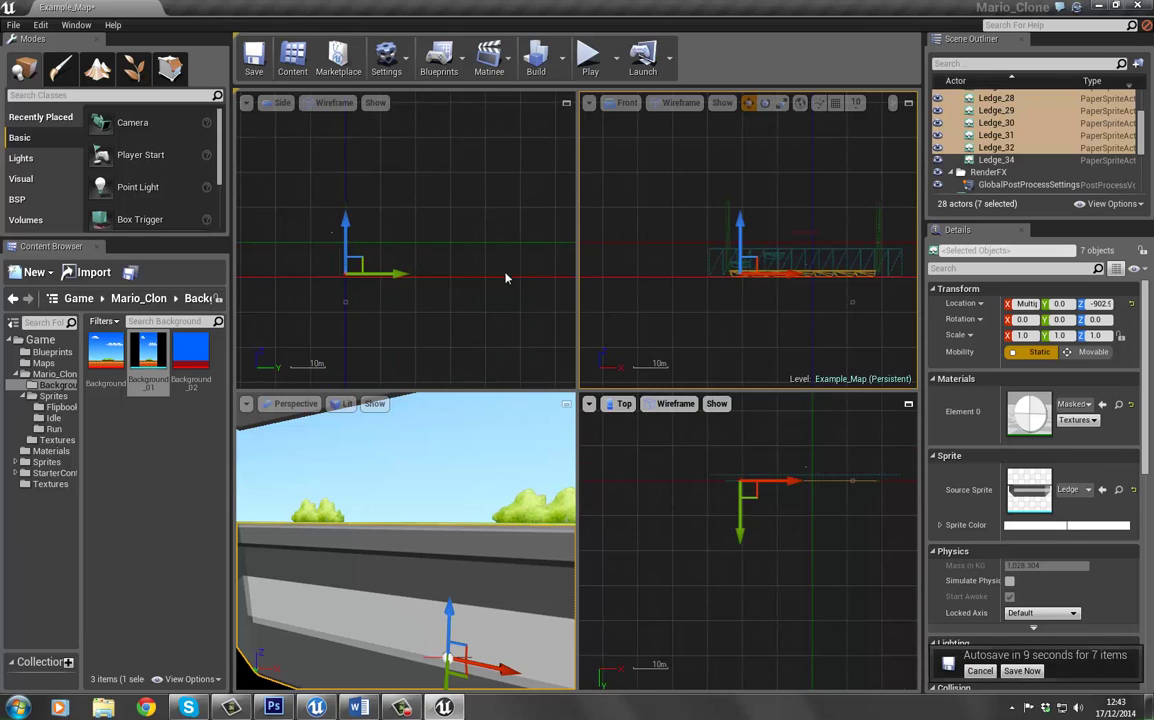
scroll(505, 278, down, 5)
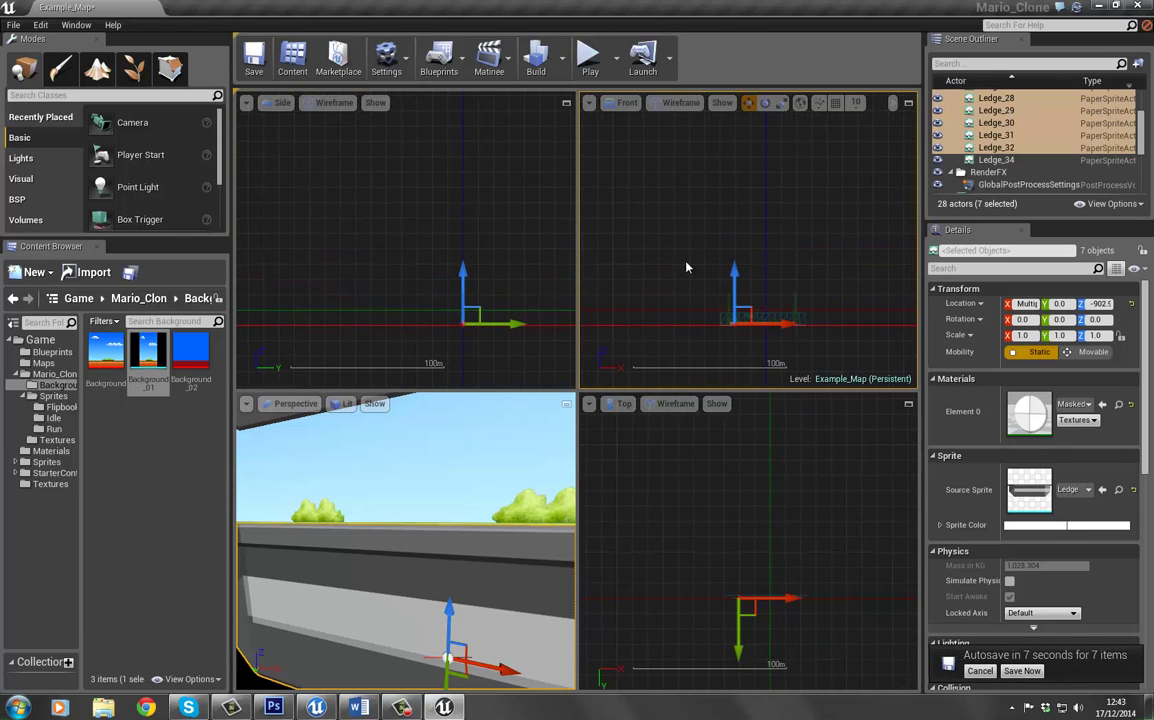
click(672, 103)
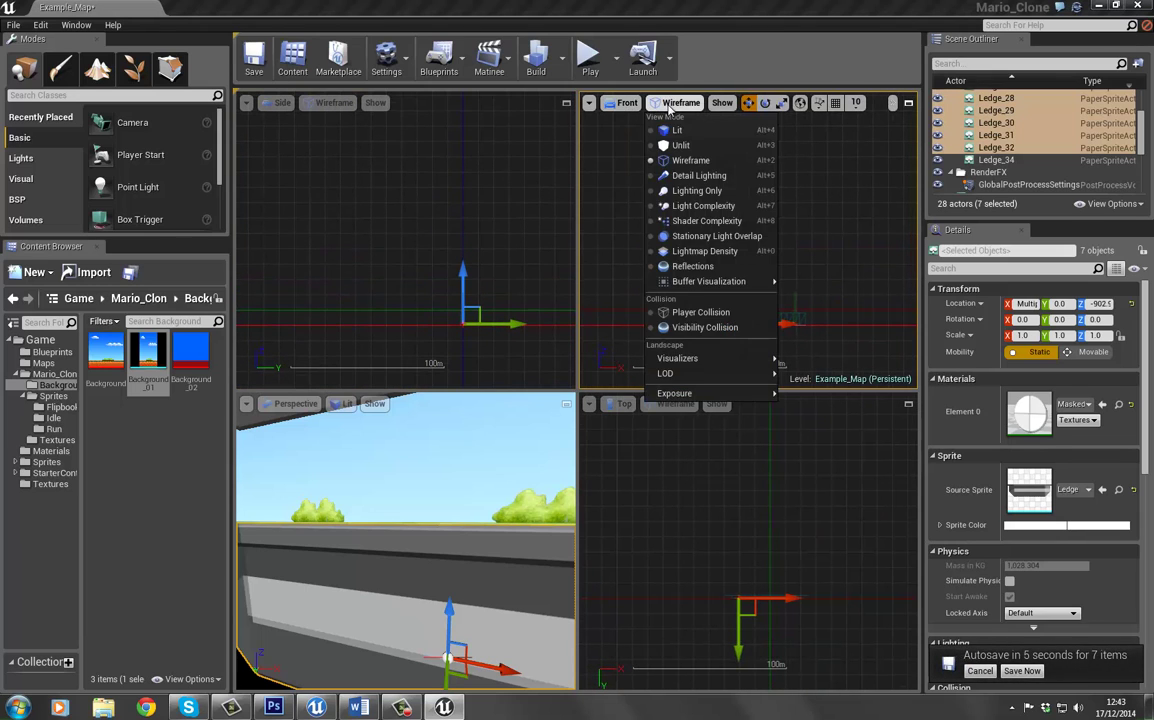
click(677, 130)
scroll(706, 262, up, 5)
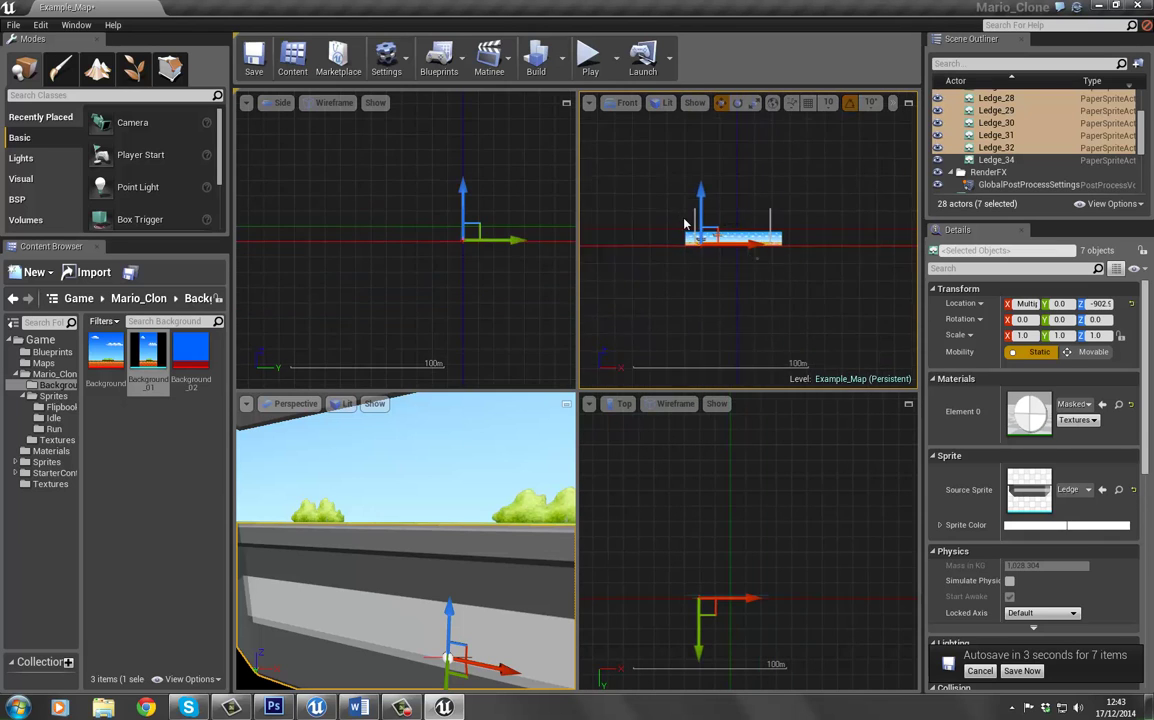
scroll(704, 287, up, 5)
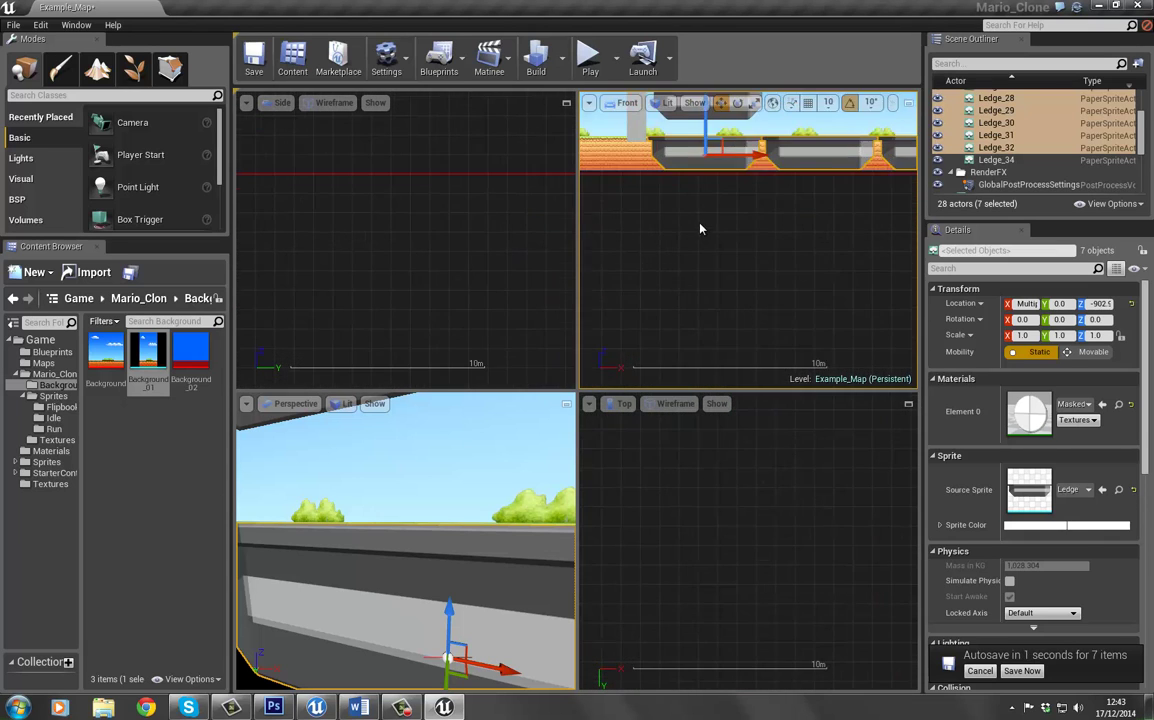
click(908, 103)
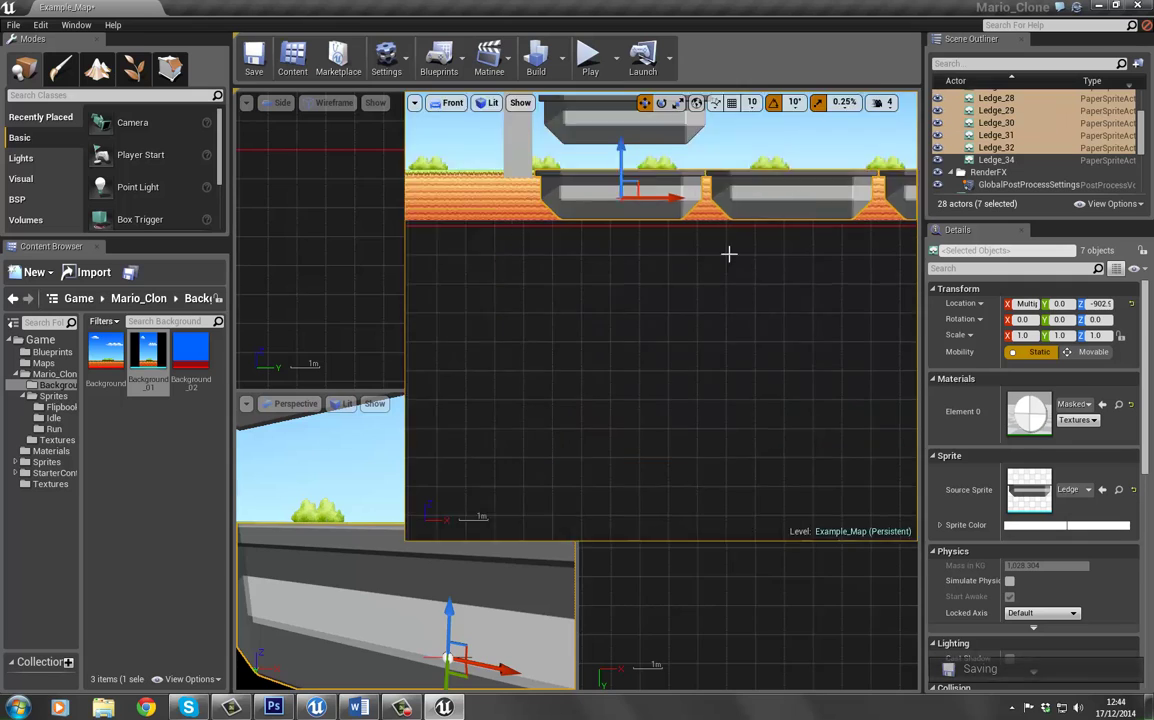
Step: Lower the seven selected ground ledges to about Z -905.3, just below the painted grass edge
scroll(497, 280, up, 6)
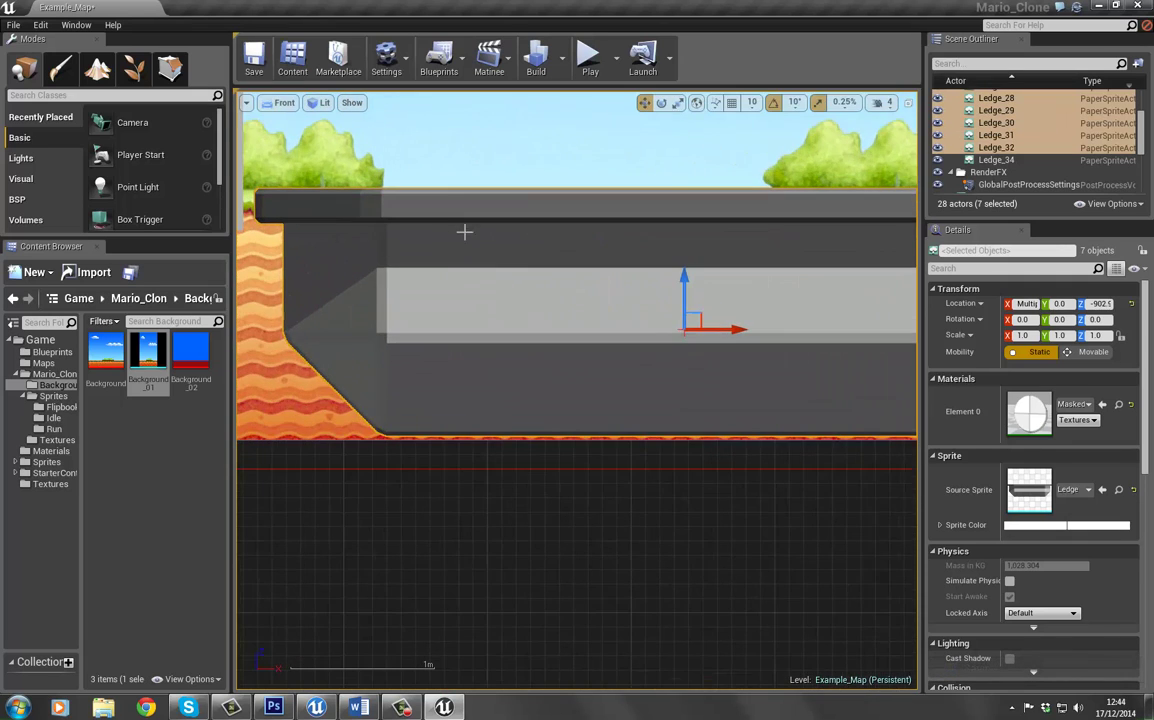
right_drag(506, 297, 733, 426)
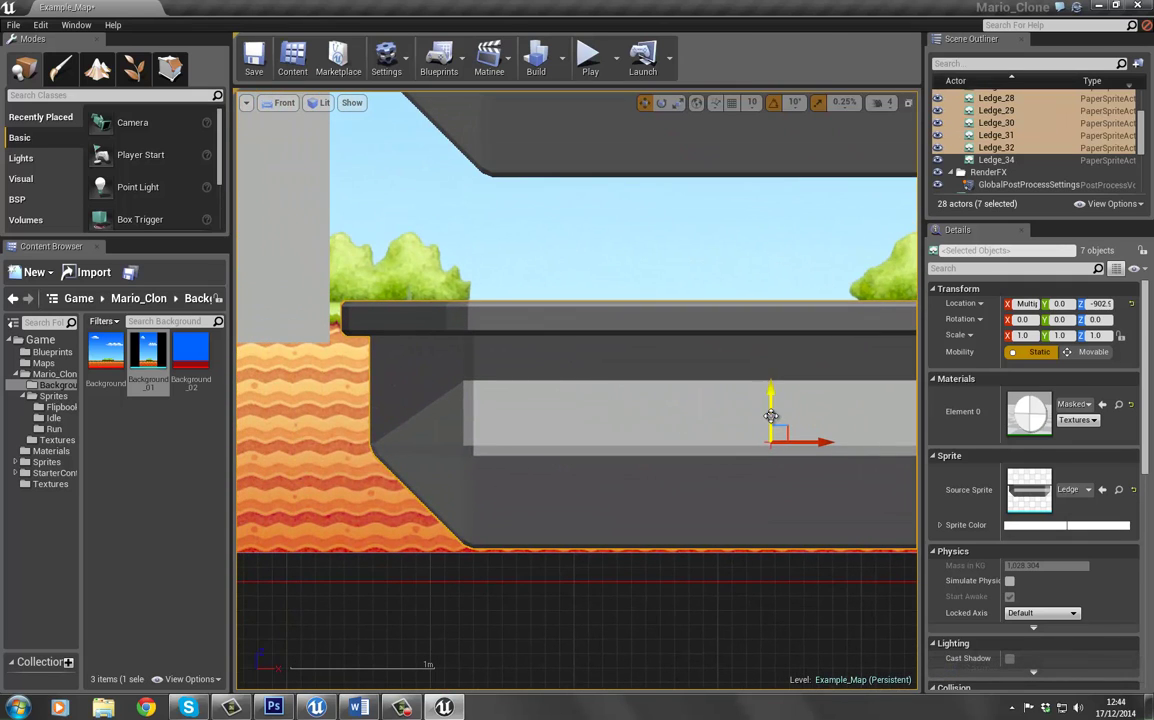
drag(771, 416, 771, 414)
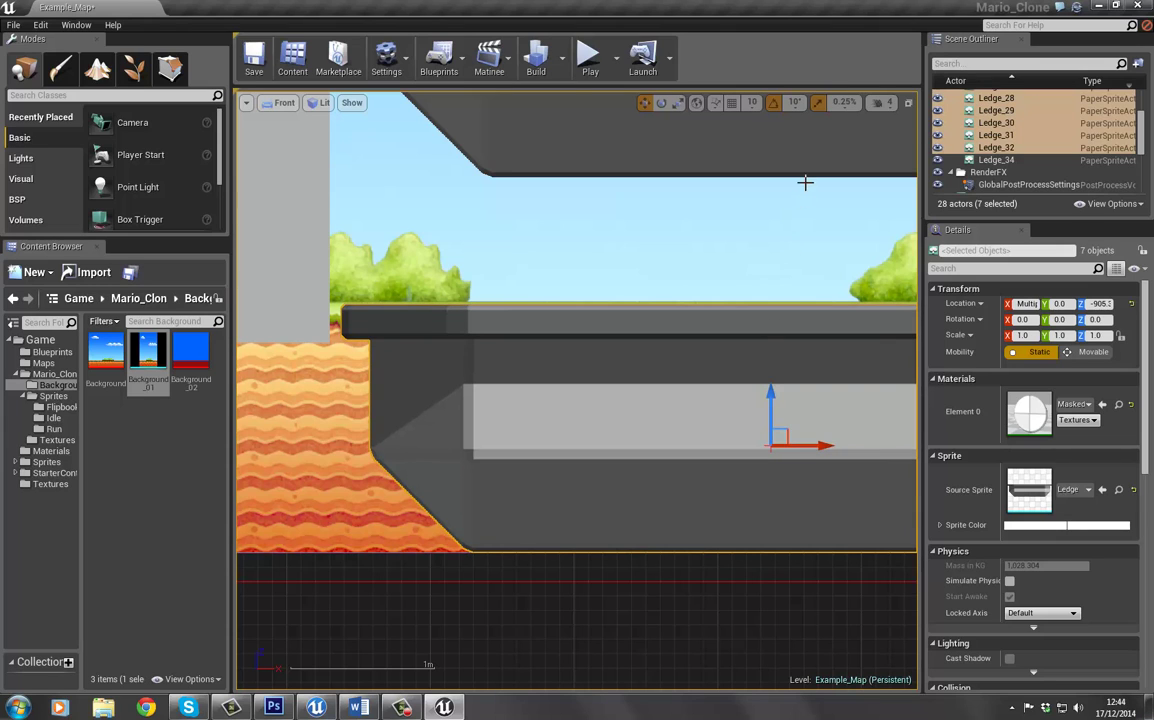
Step: Restore the maximised perspective view and play-test the level in full screen
click(908, 103)
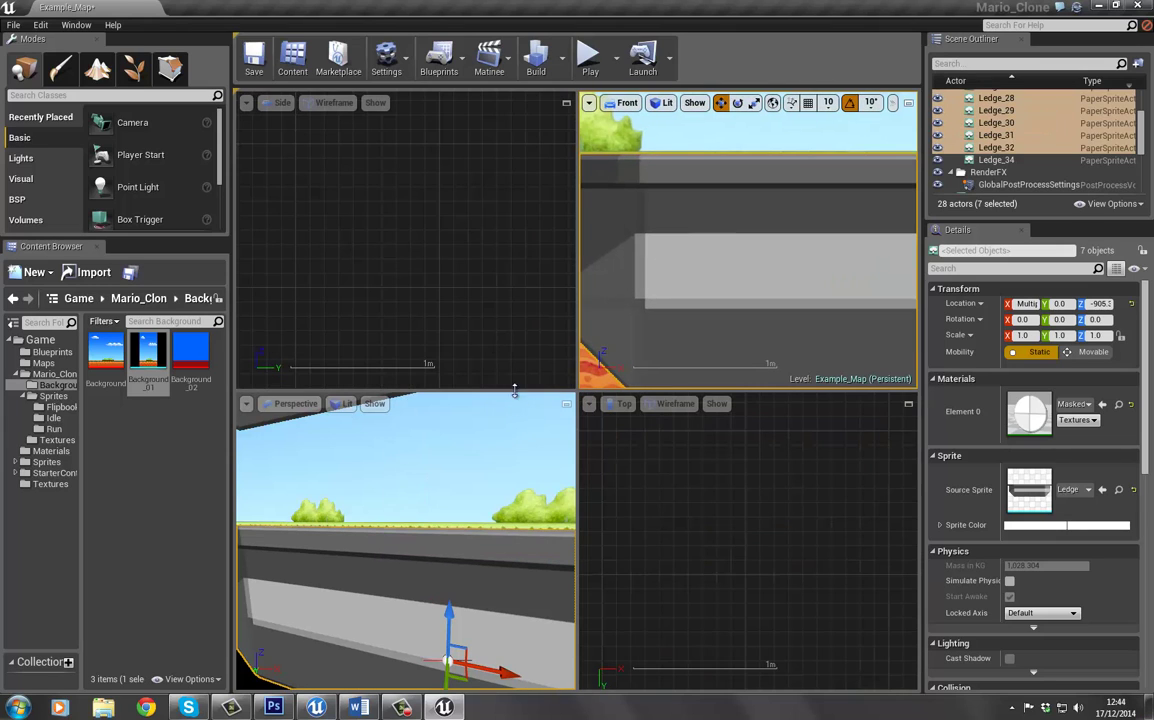
right_drag(545, 466, 550, 466)
click(566, 410)
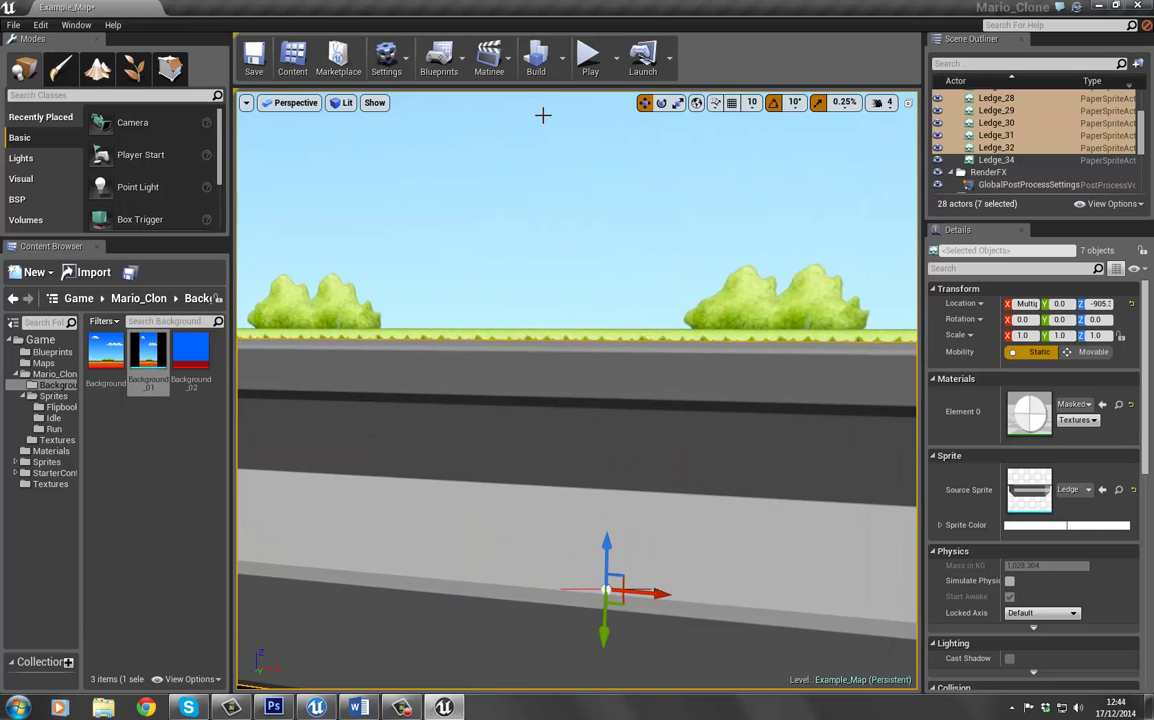
click(589, 57)
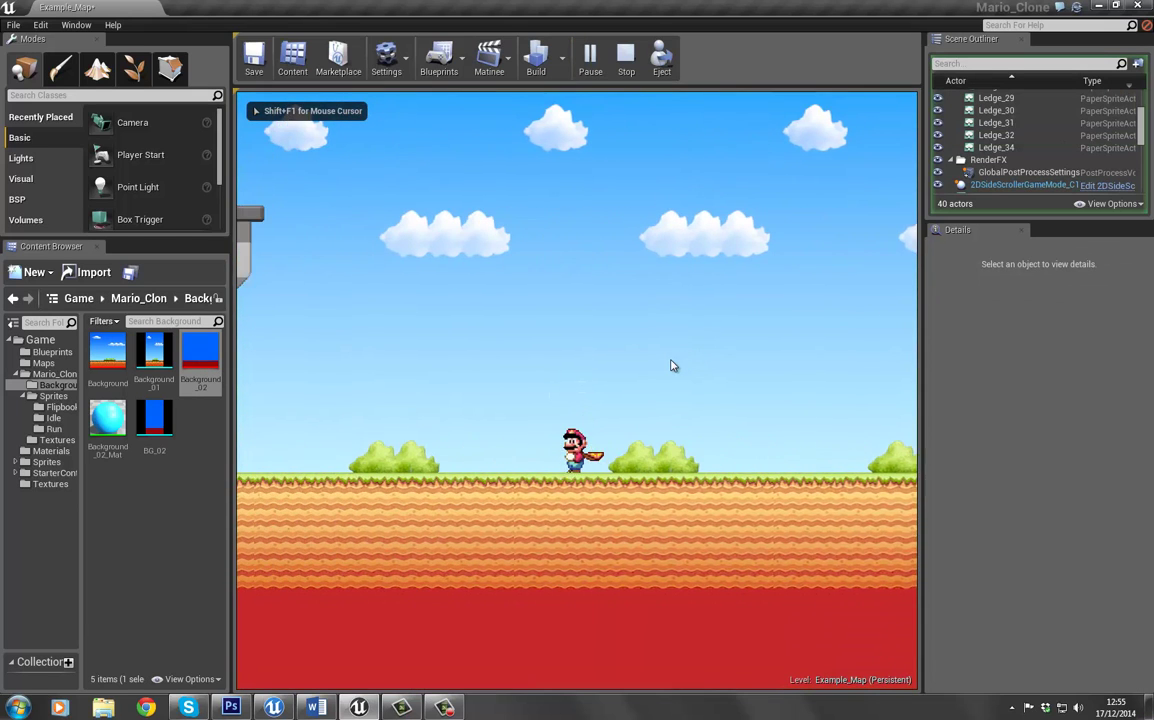
key(F11)
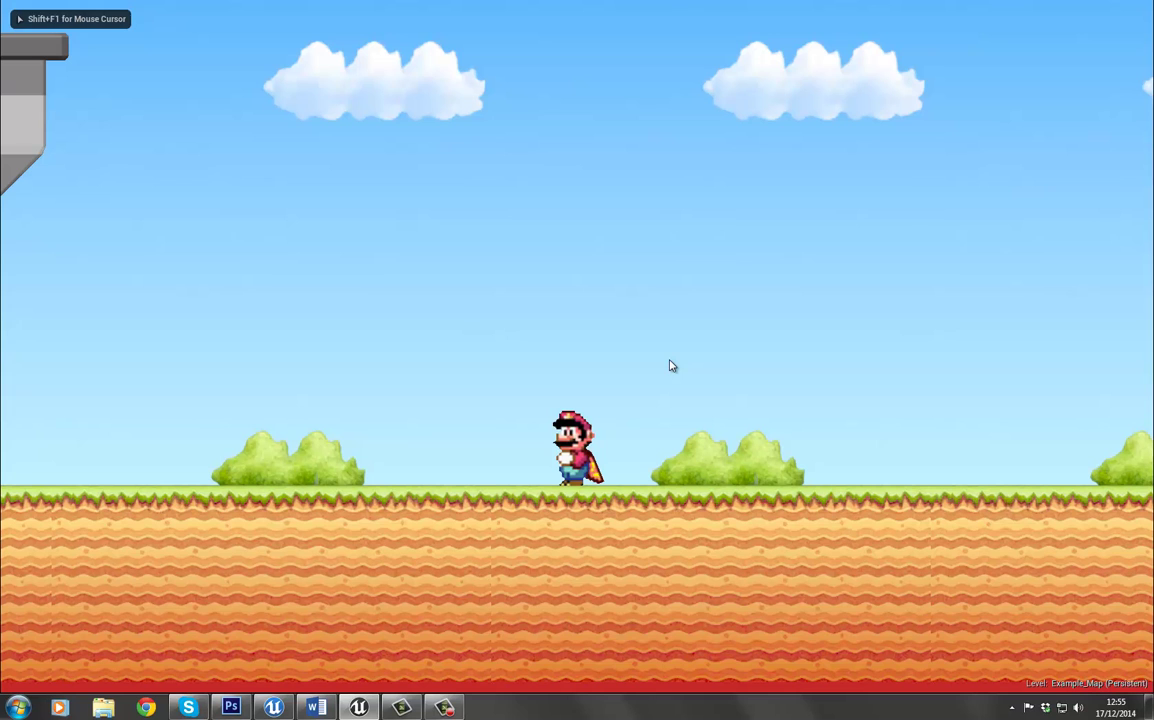
Step: Play-test walking along the painted ground and jumping onto the floating ledges to check the character's footing on the grass
key(a)
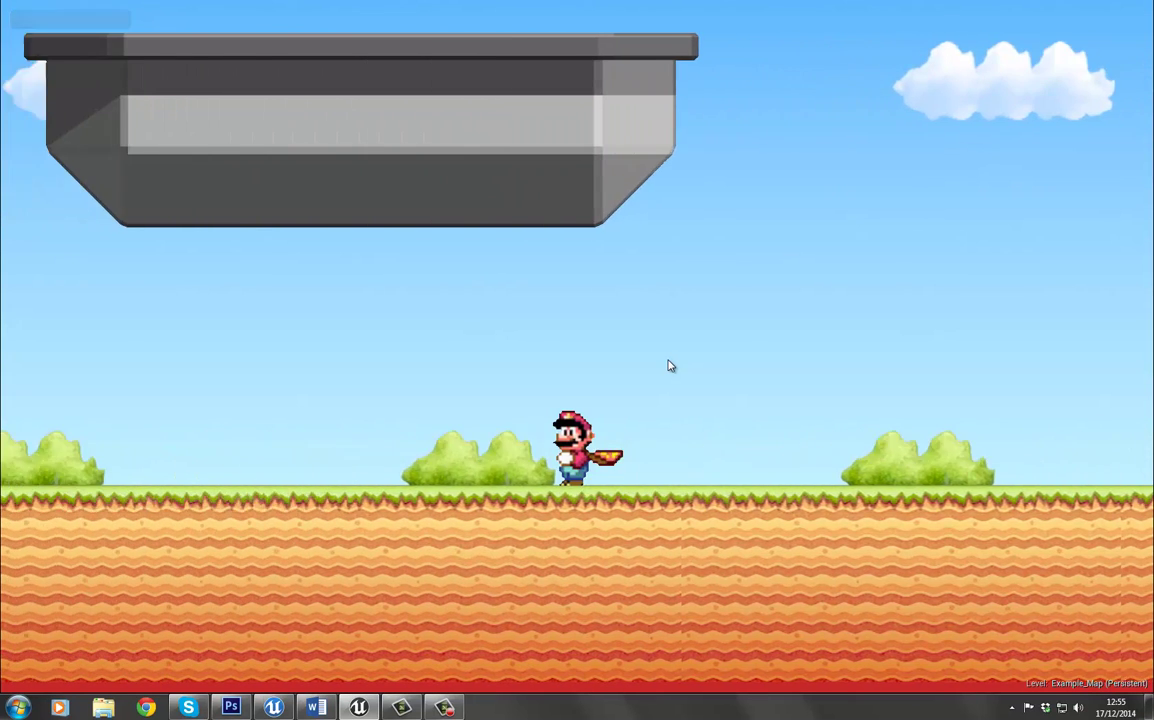
key(space)
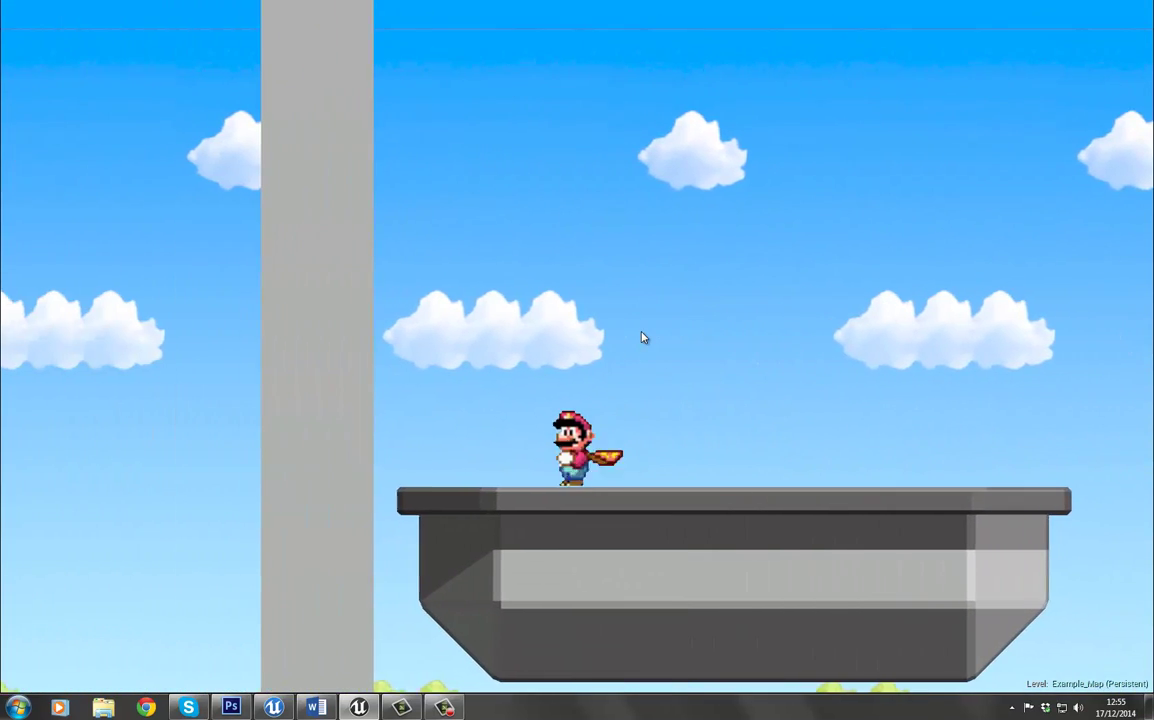
key(d)
key(space)
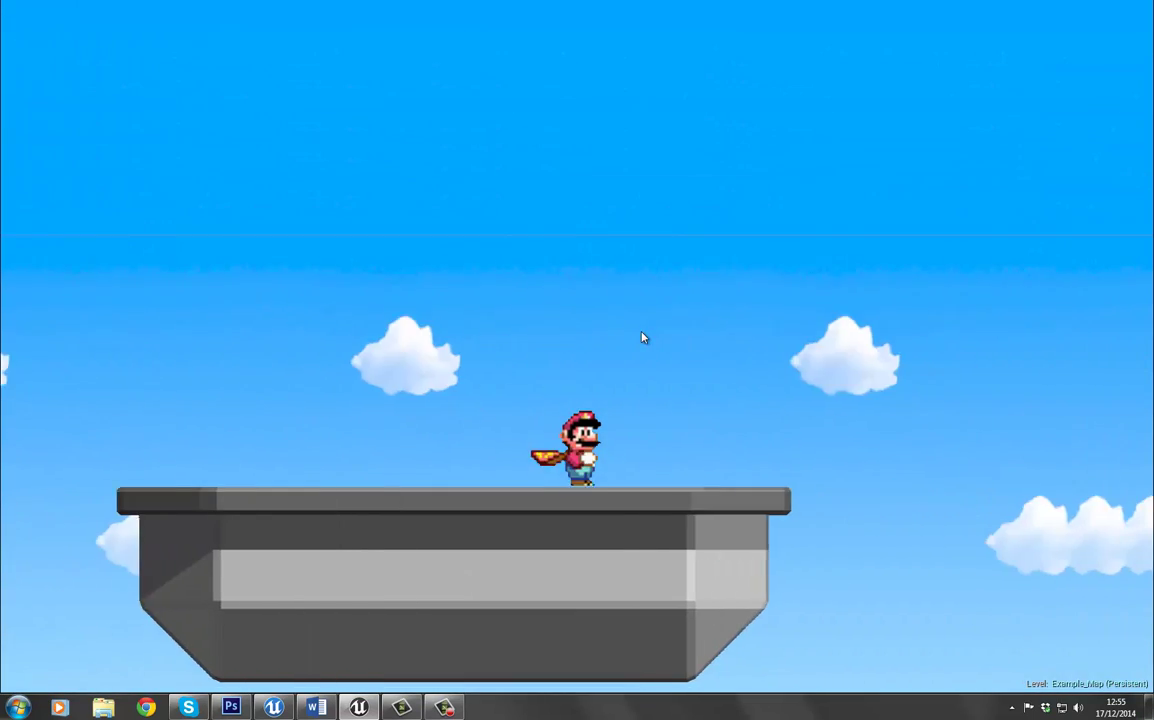
key(space)
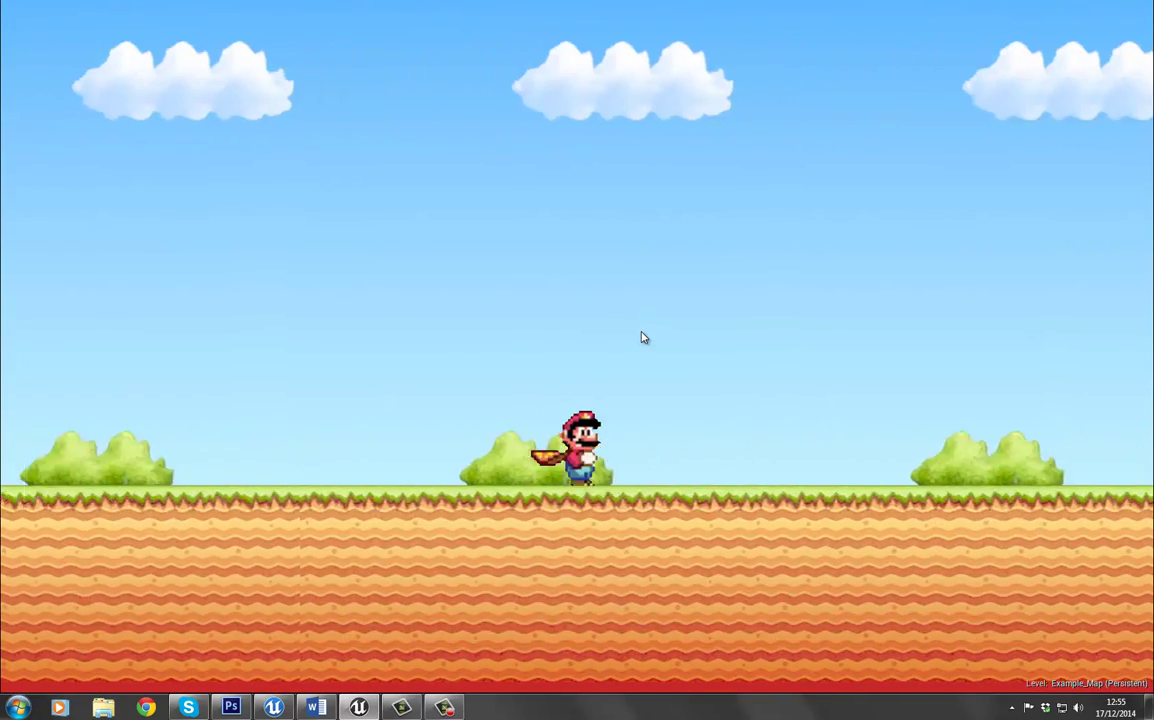
key(a)
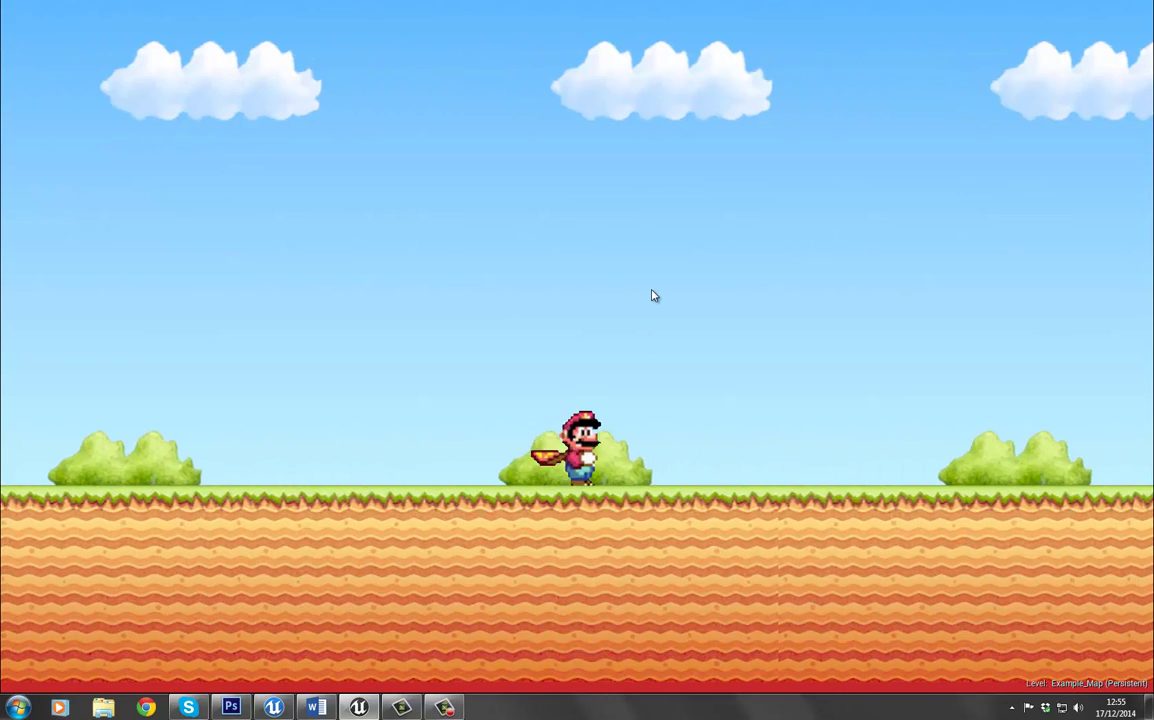
key(d)
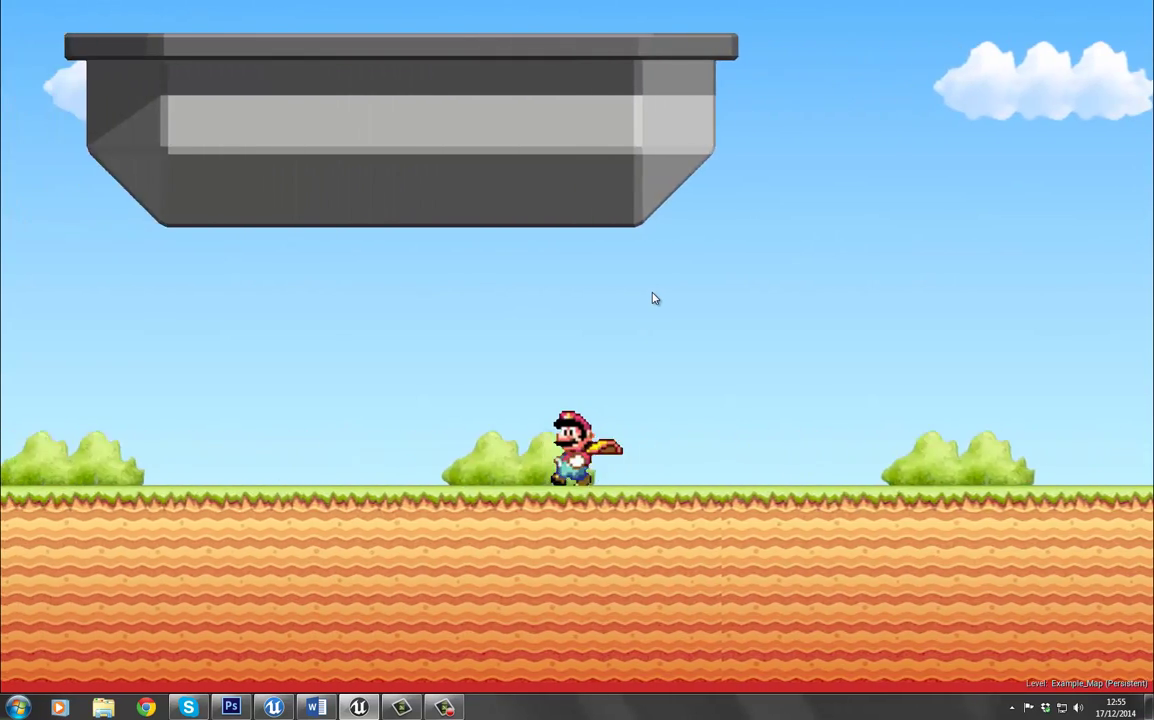
Step: Jump the character up across the floating ledges to check the background's coverage at the top of the level
key(space)
key(a)
key(d)
key(space)
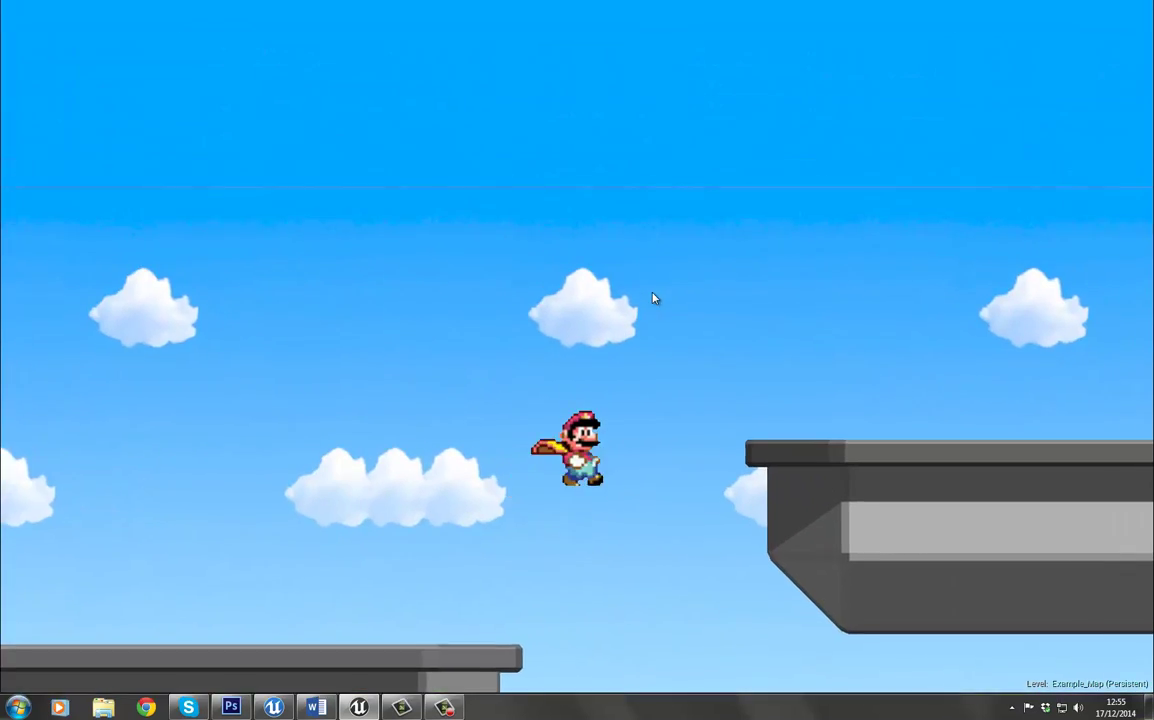
key(space)
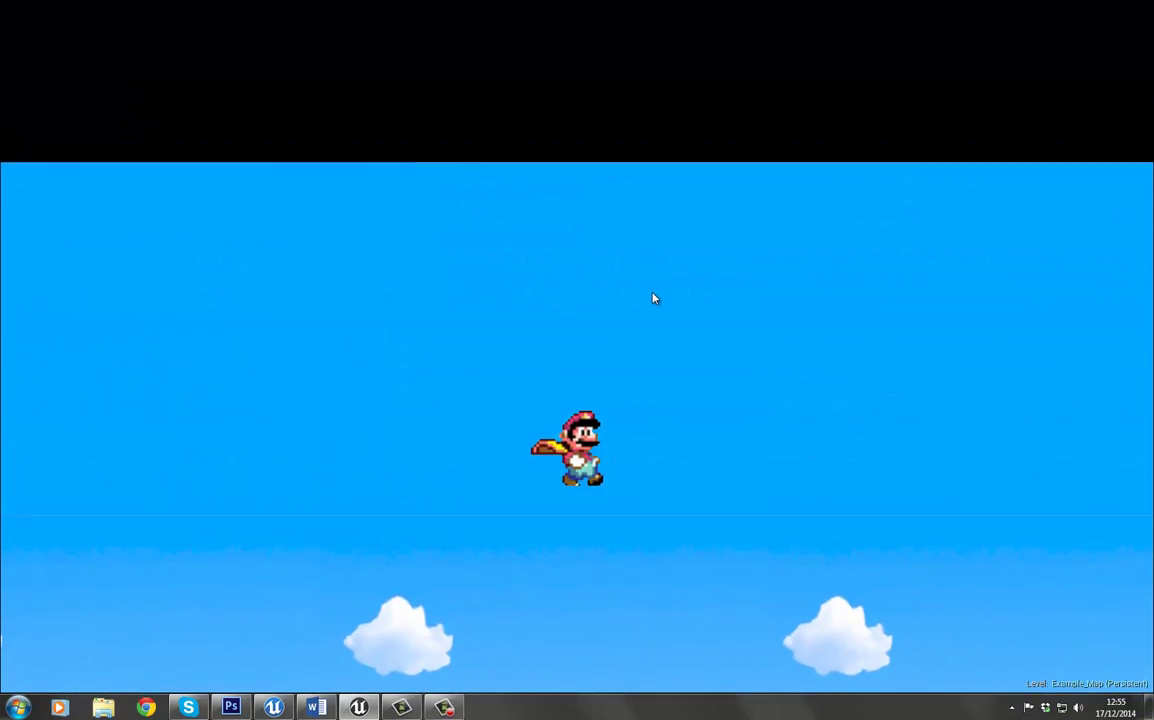
key(space)
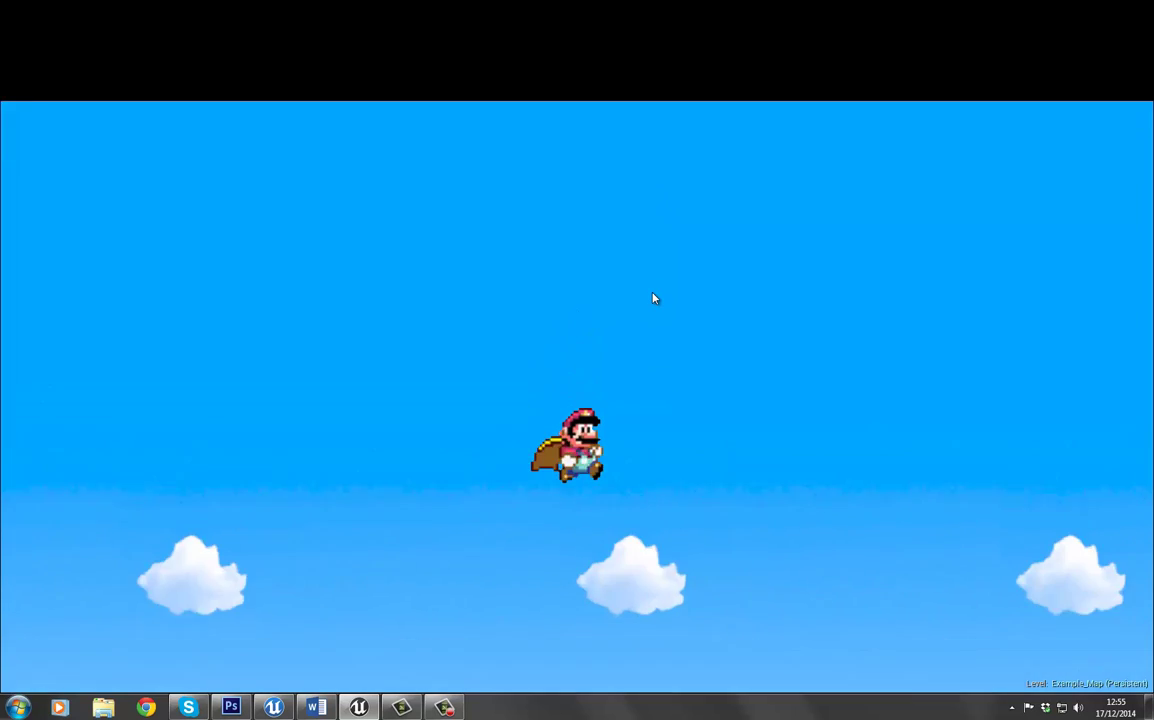